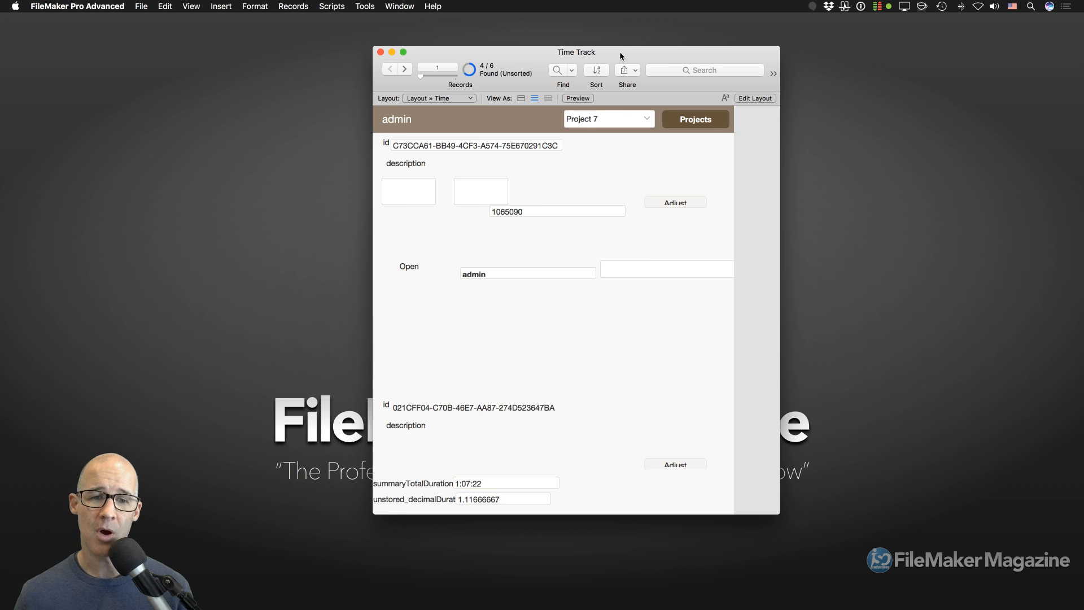
- Put Time Track in Layout mode, move the Inspector left and enlarge the layout window
key("super+l")
left_click_drag(869, 123, 319, 61)
left_click_drag(520, 51, 524, 56)
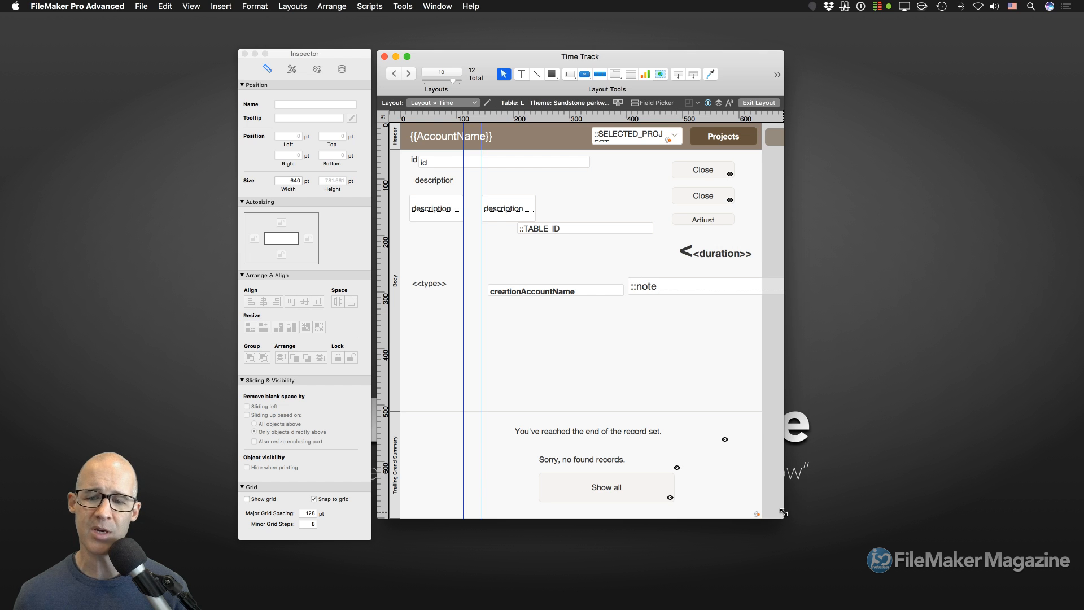
left_click_drag(784, 518, 809, 541)
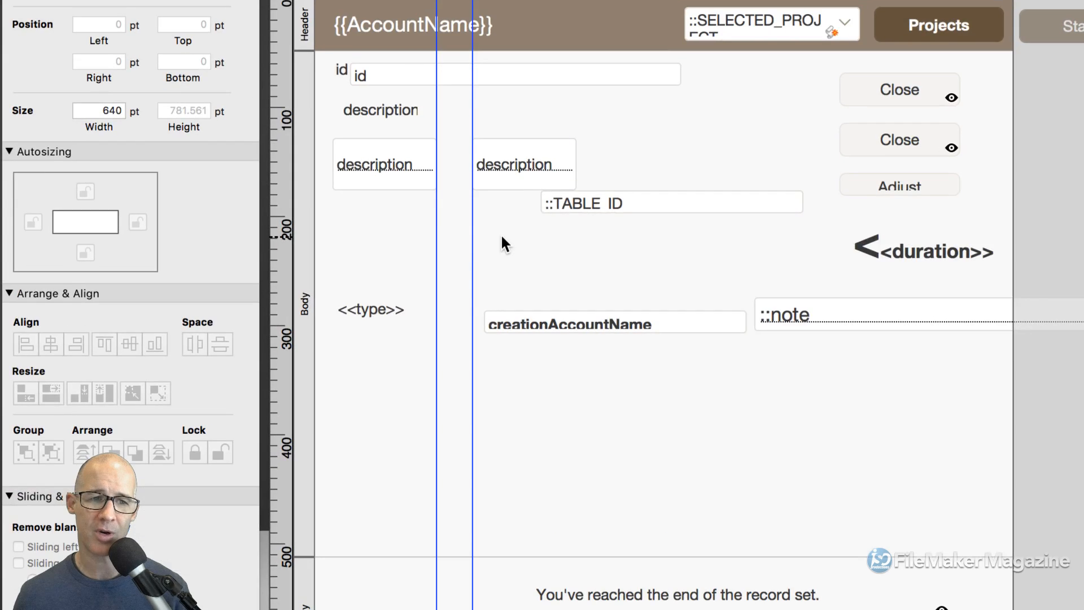
- Give the Body part the Transparent style and show the Layout Background style choices
left_click(394, 220)
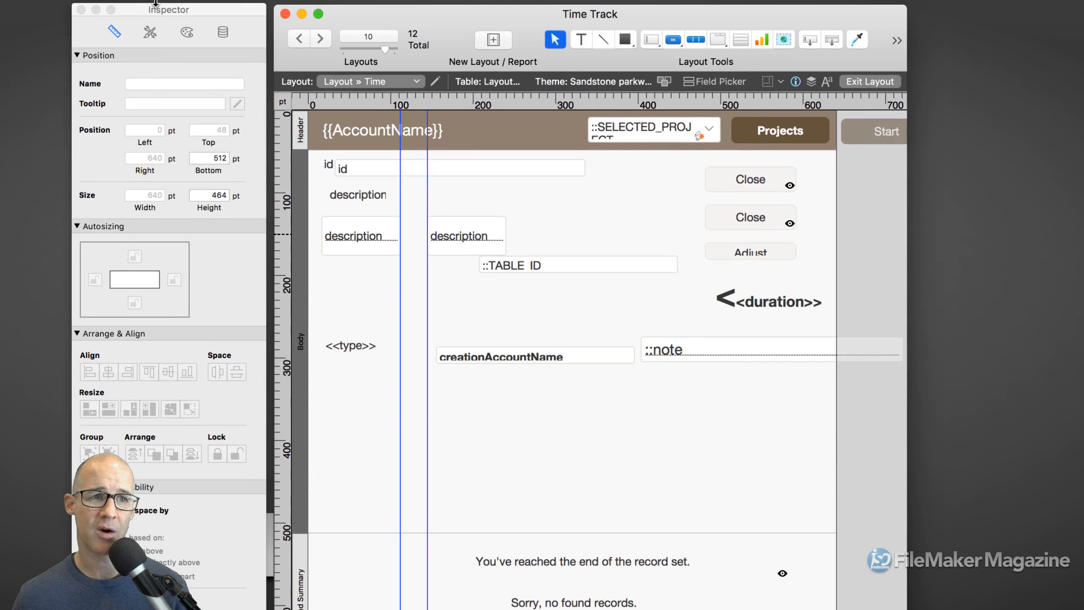
left_click(150, 32)
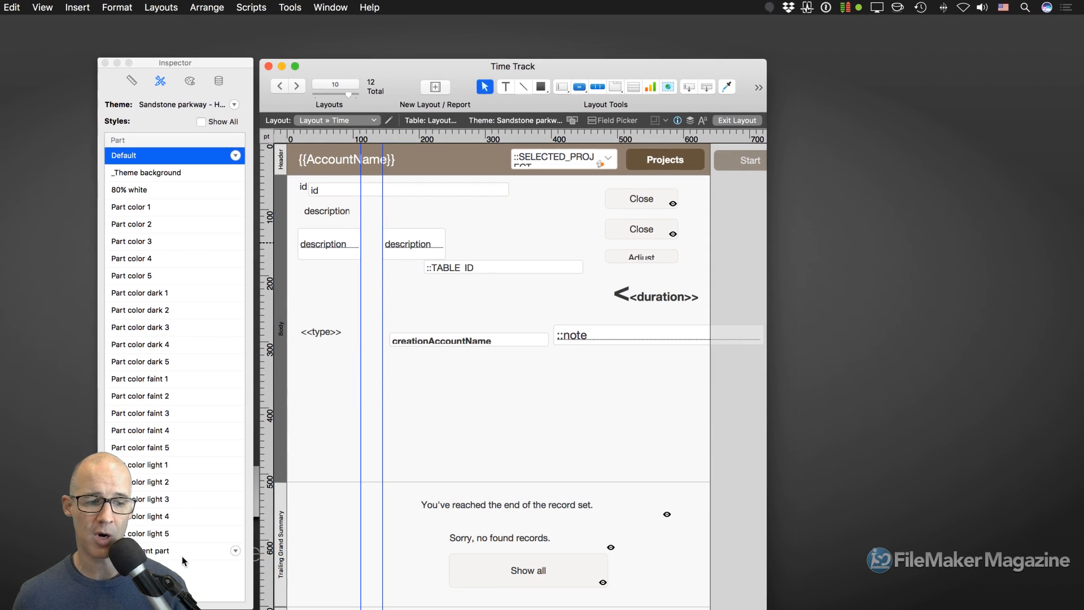
left_click(173, 609)
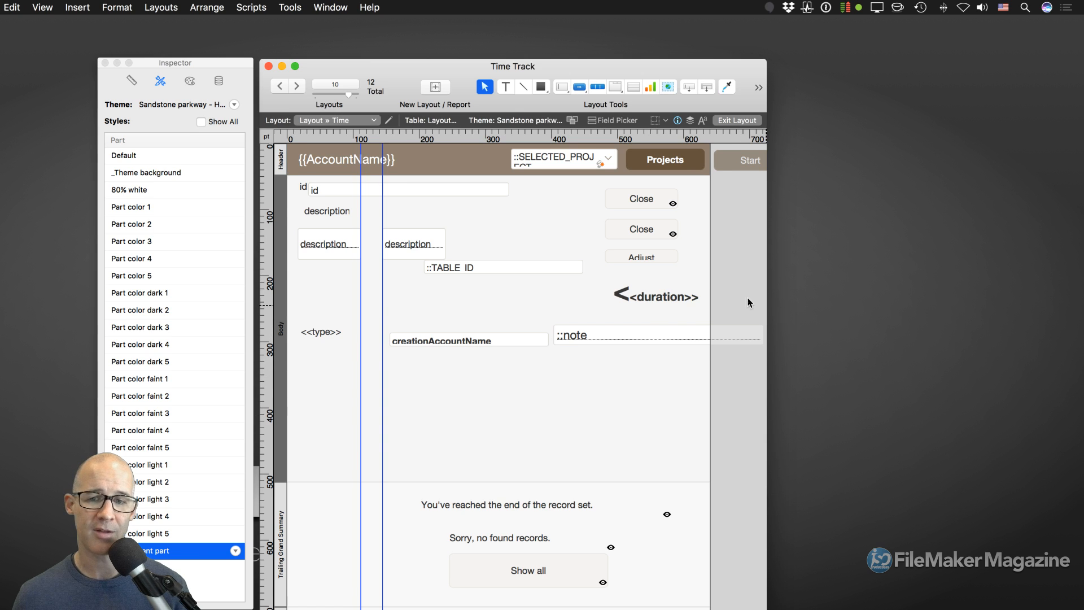
left_click(725, 268)
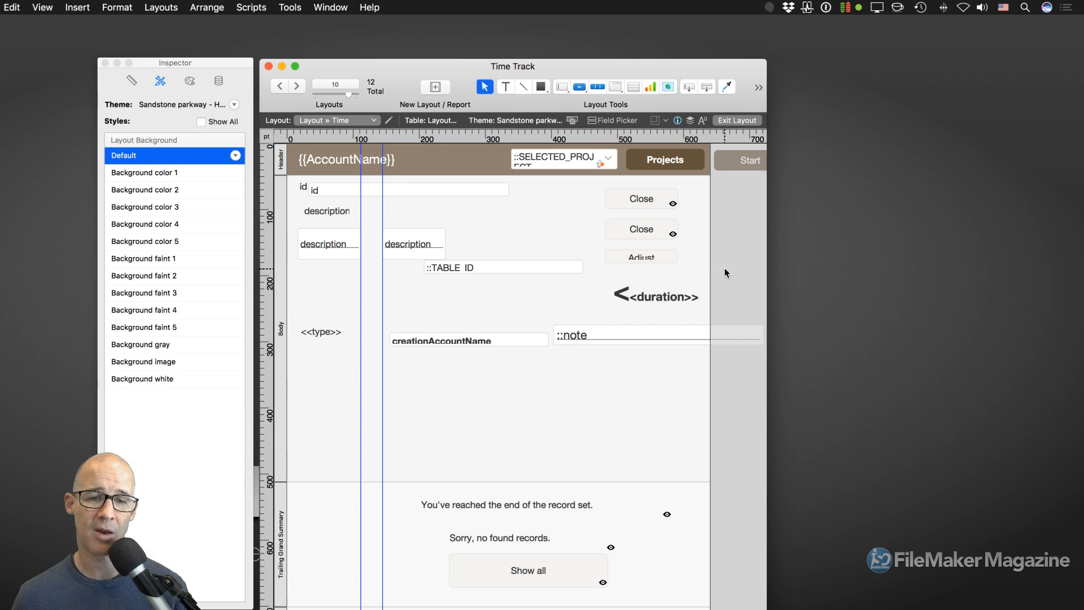
- Apply the Background image style to the layout, then bring up the layout's context menu
left_click(169, 361)
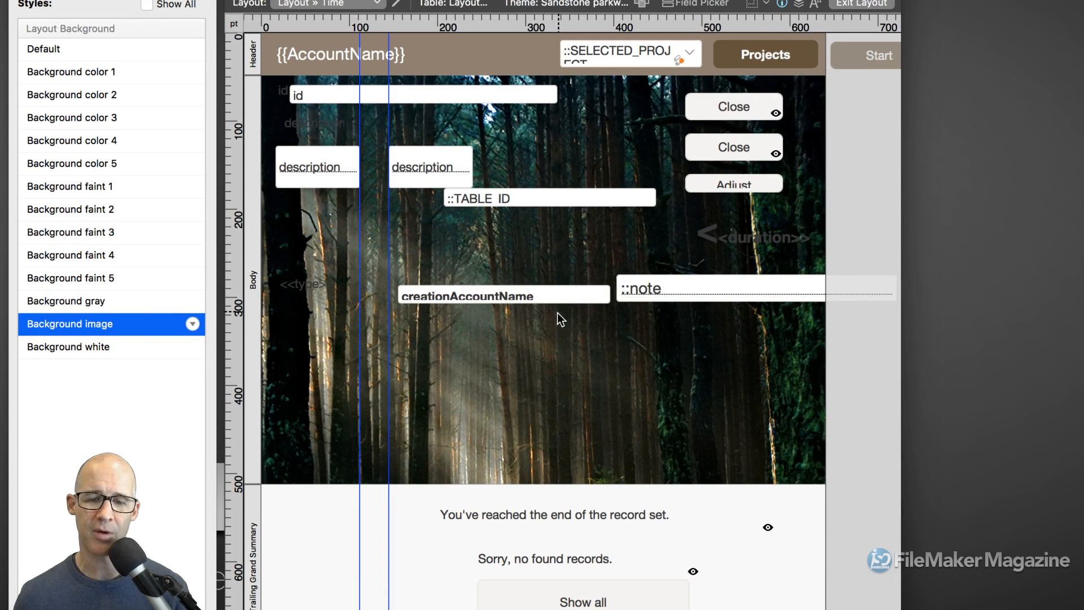
right_click(543, 324)
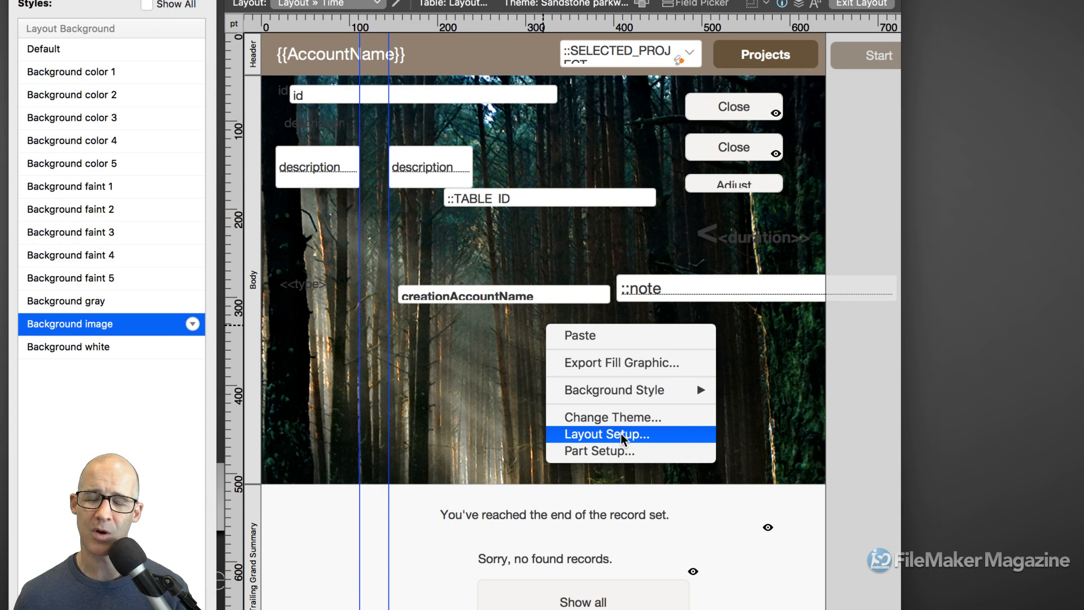
left_click(621, 435)
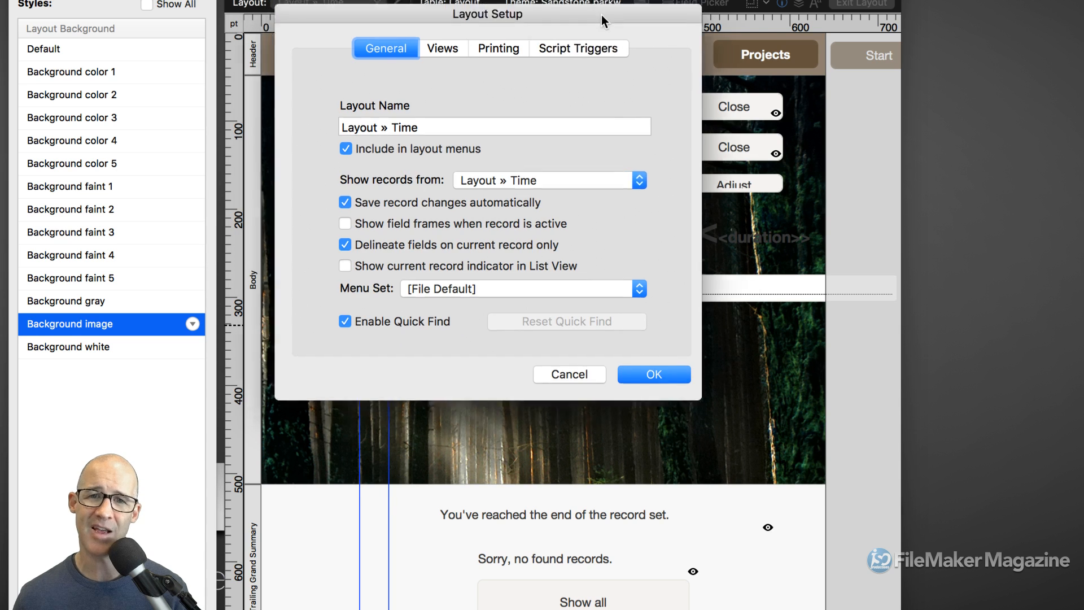
left_click(621, 88)
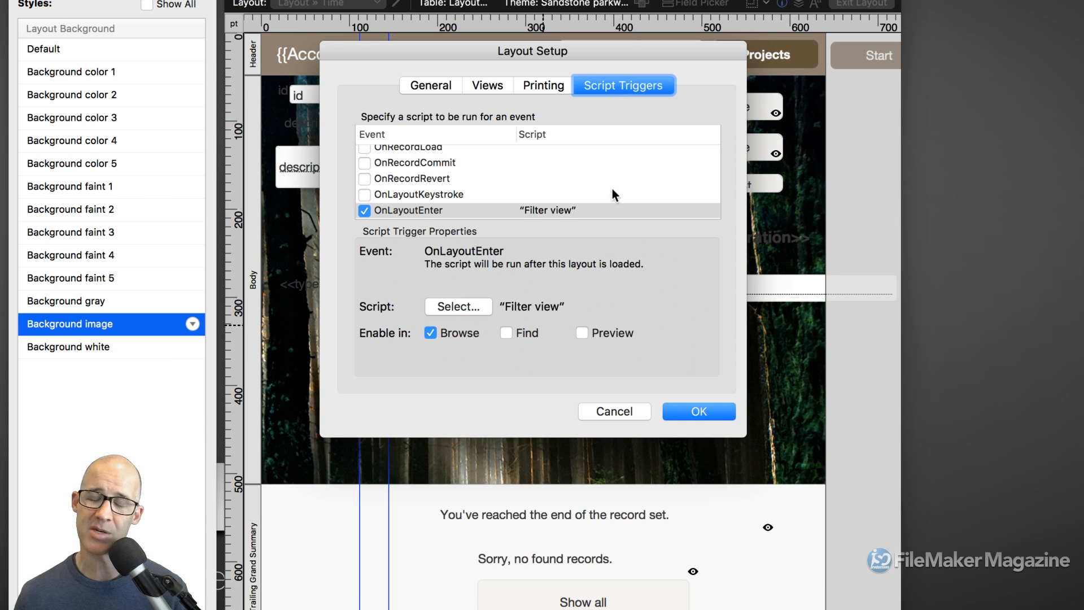
left_click(615, 411)
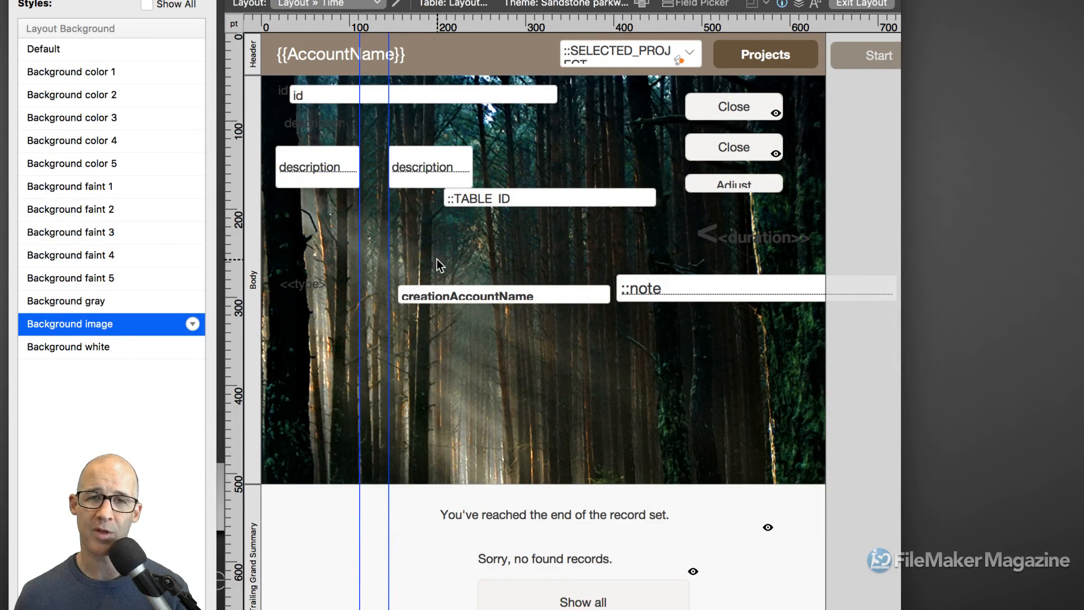
- Resize the Body part, raising its bottom to 347 pt then settling it near 446 pt
left_click(255, 401)
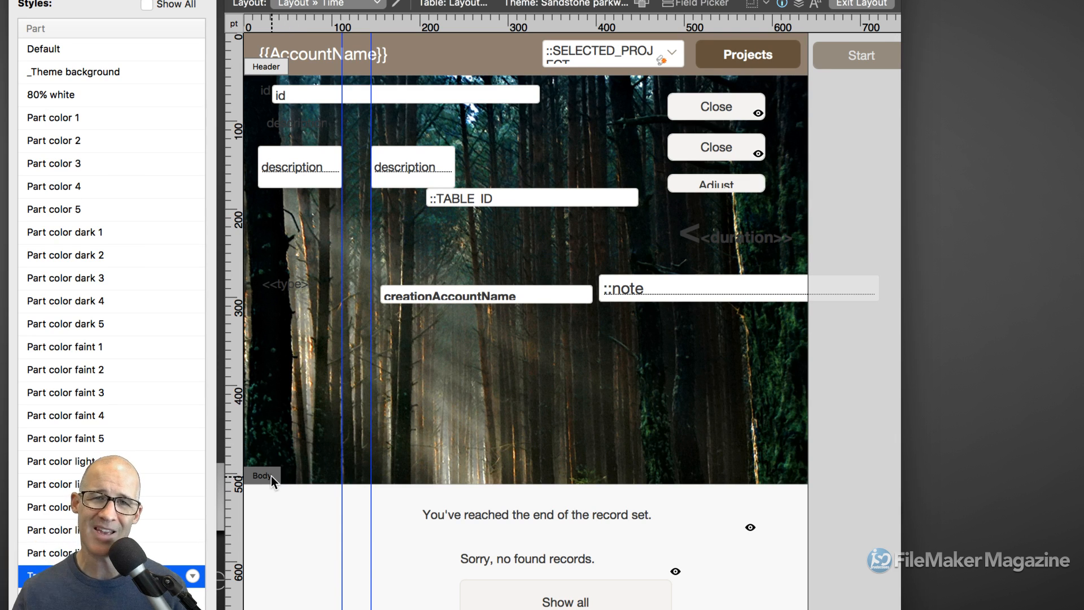
left_click_drag(269, 476, 284, 255)
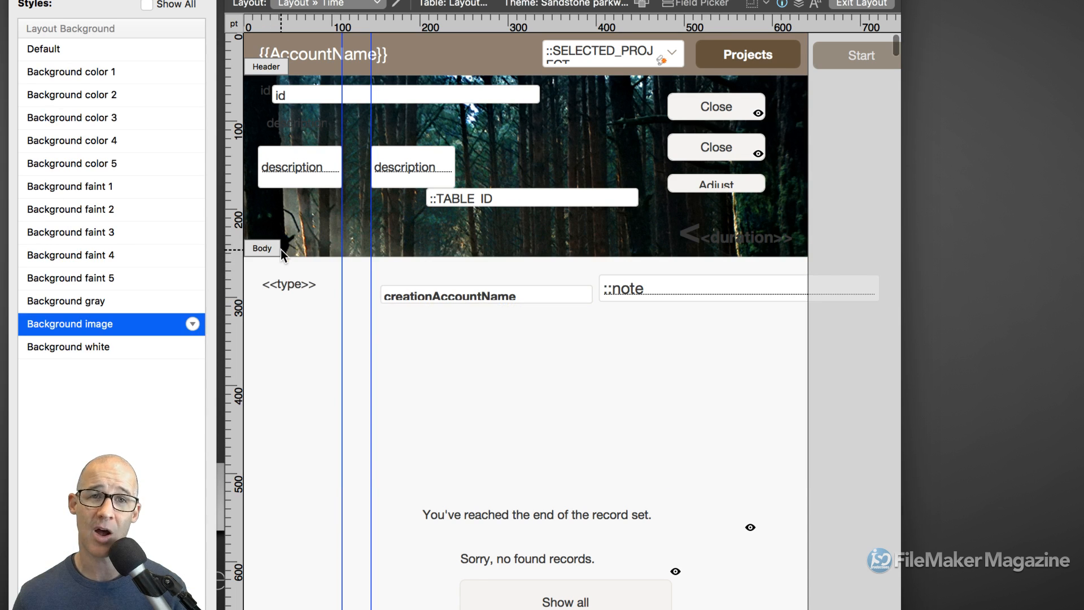
left_click_drag(266, 247, 274, 416)
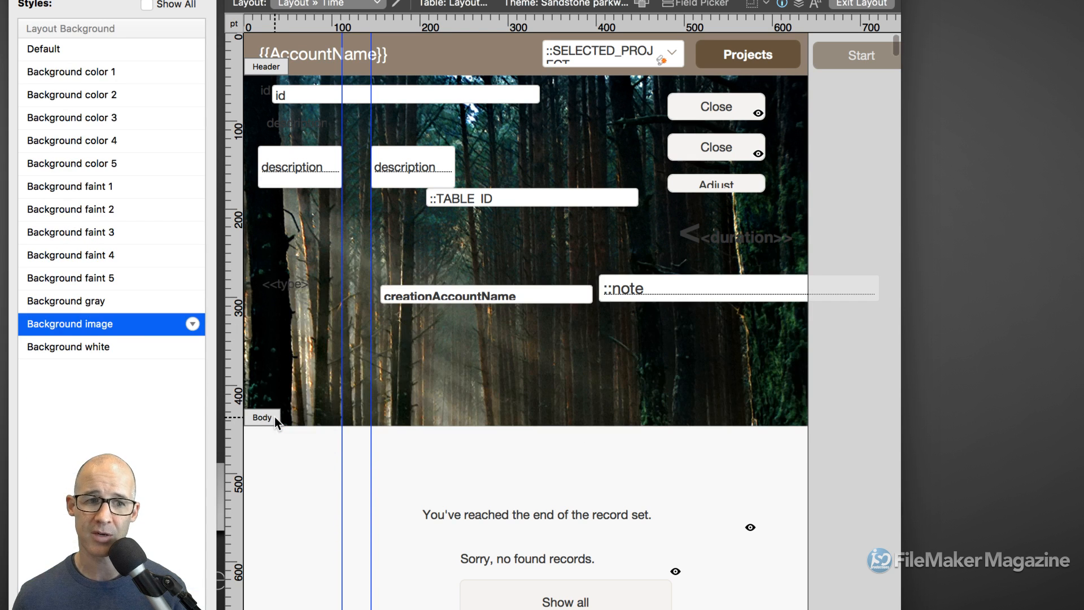
left_click(272, 415, "super")
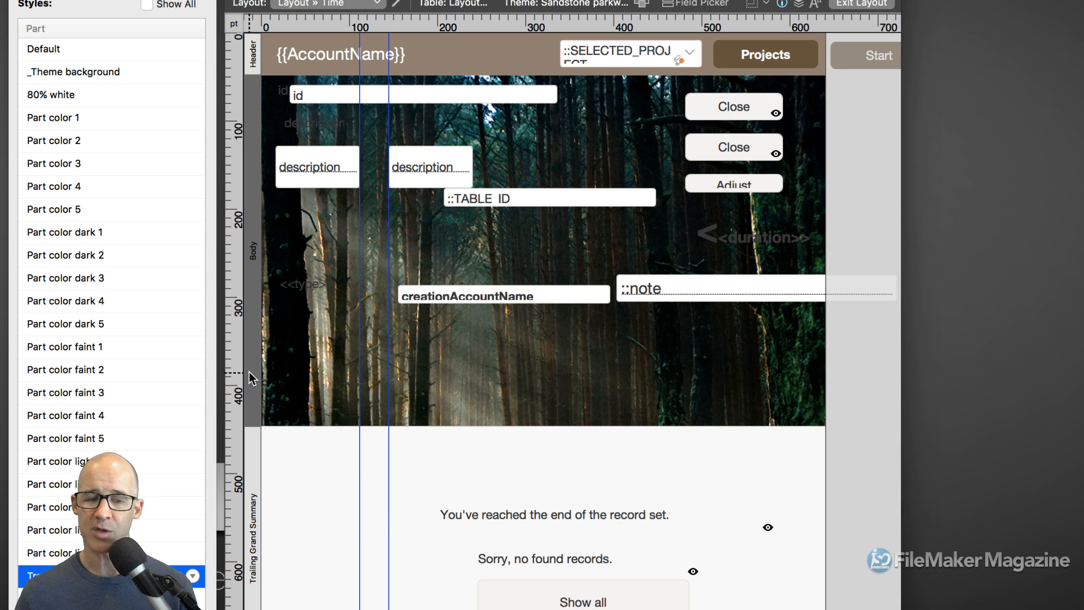
double_click(249, 371)
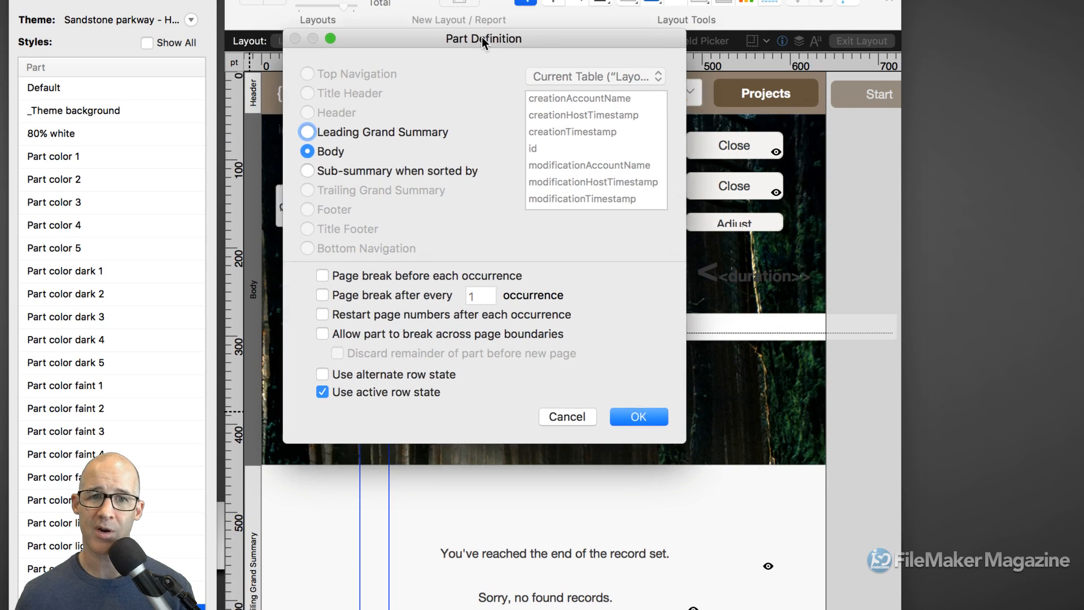
left_click_drag(482, 36, 567, 39)
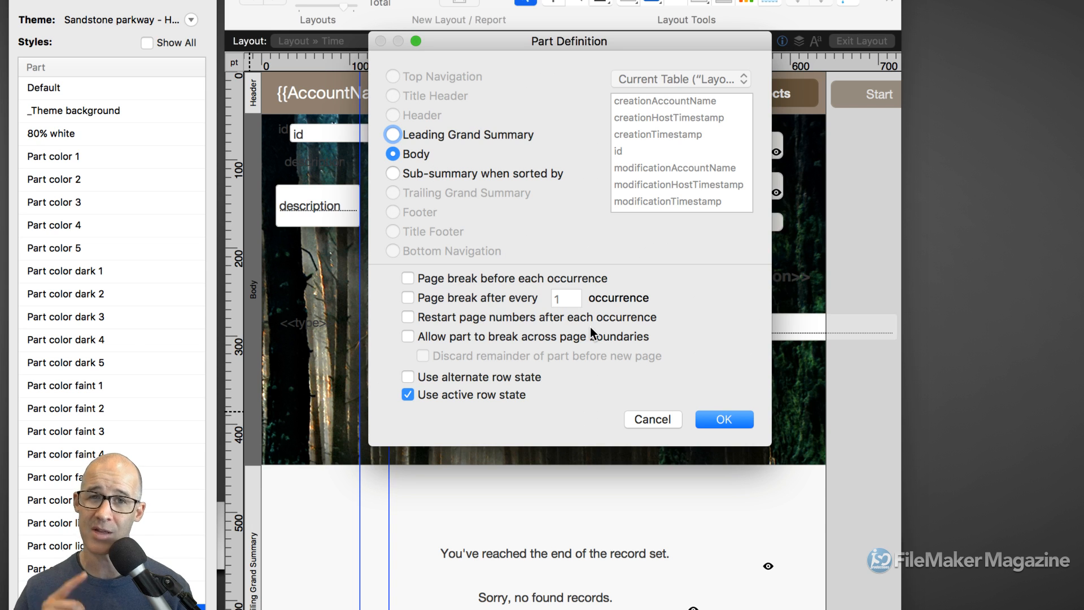
left_click(655, 419)
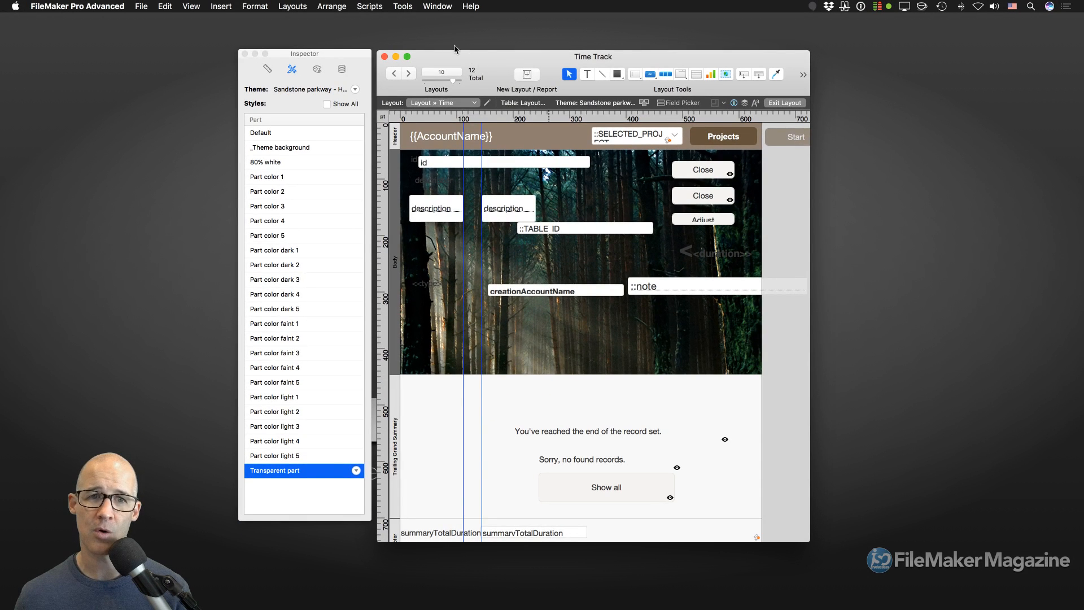
- Bring the Theme - Sandstone parkway window forward, nudge it left and enlarge it slightly
left_click(436, 5)
mouse_move(436, 32)
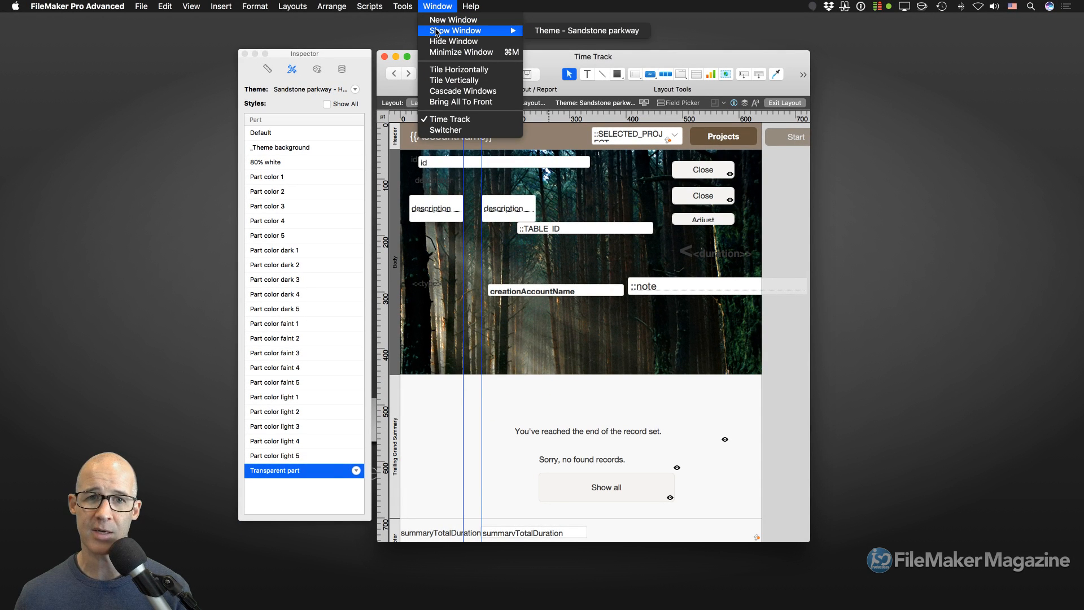
left_click(584, 31)
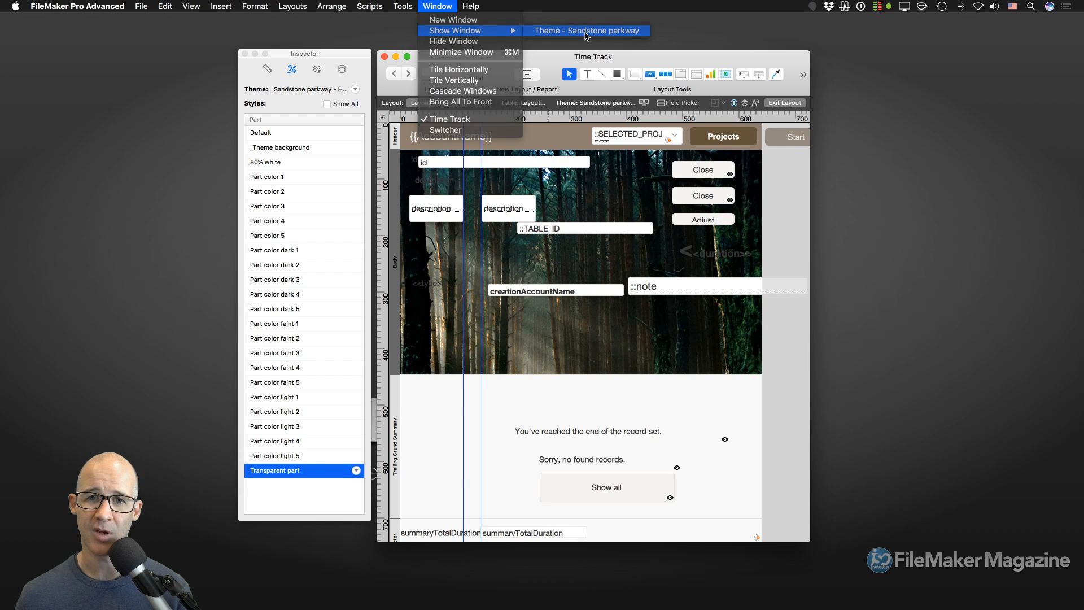
left_click_drag(564, 67, 546, 71)
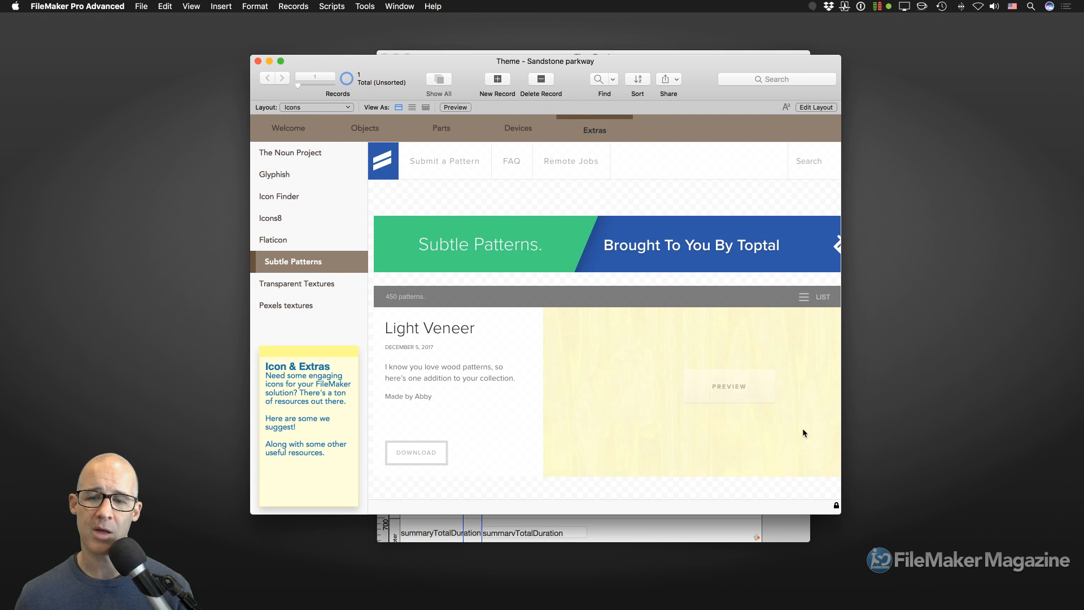
left_click_drag(840, 512, 859, 515)
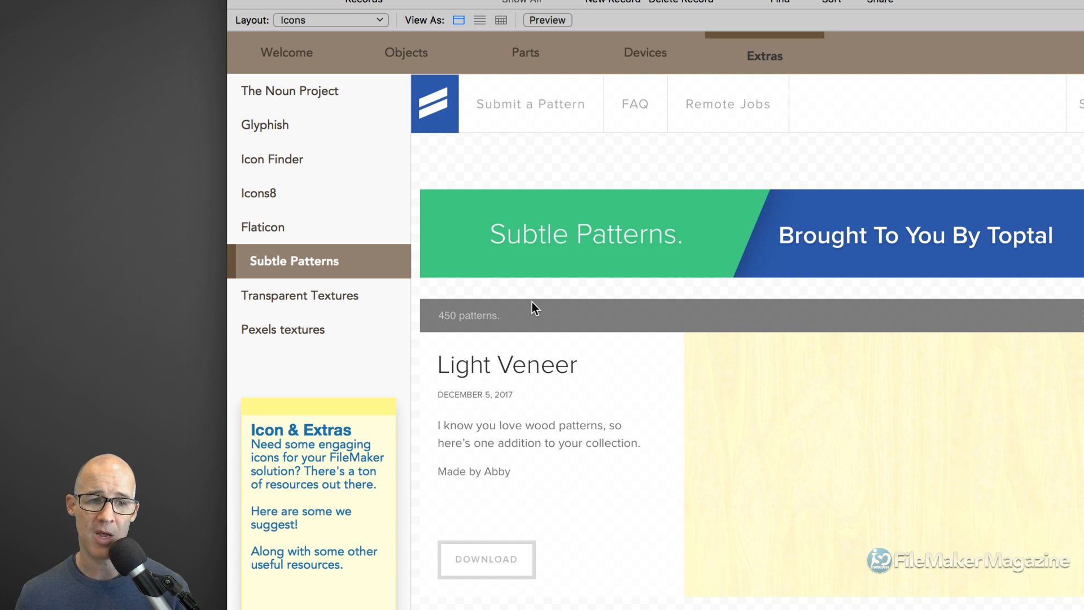
- Widen the theme window and jump to the last page of Subtle Patterns
scroll(744, 273, "down", 1)
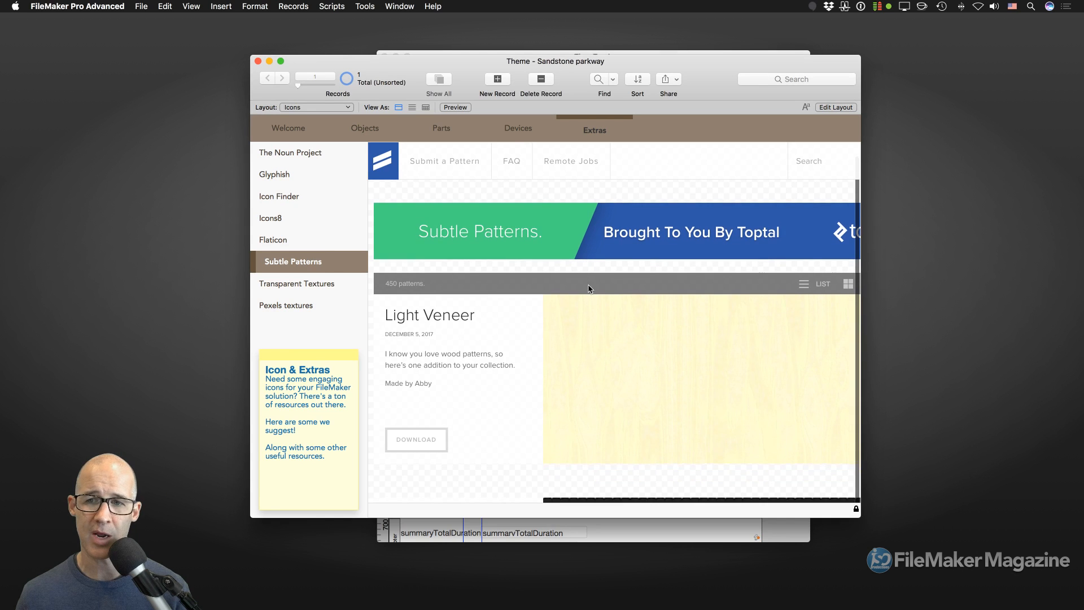
left_click_drag(710, 63, 656, 59)
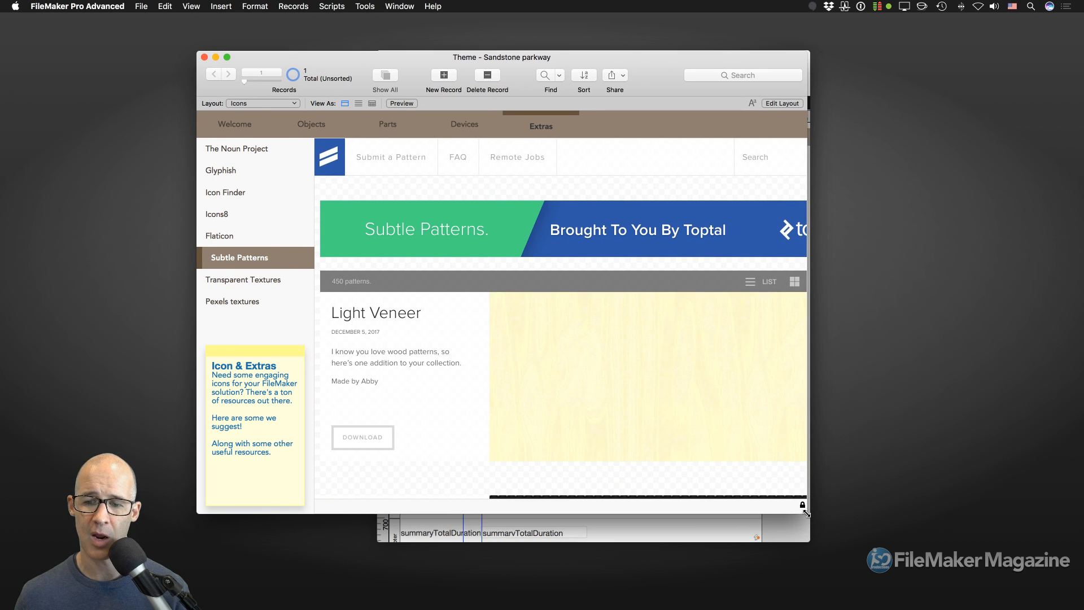
left_click_drag(811, 516, 933, 520)
scroll(784, 310, "down", 8)
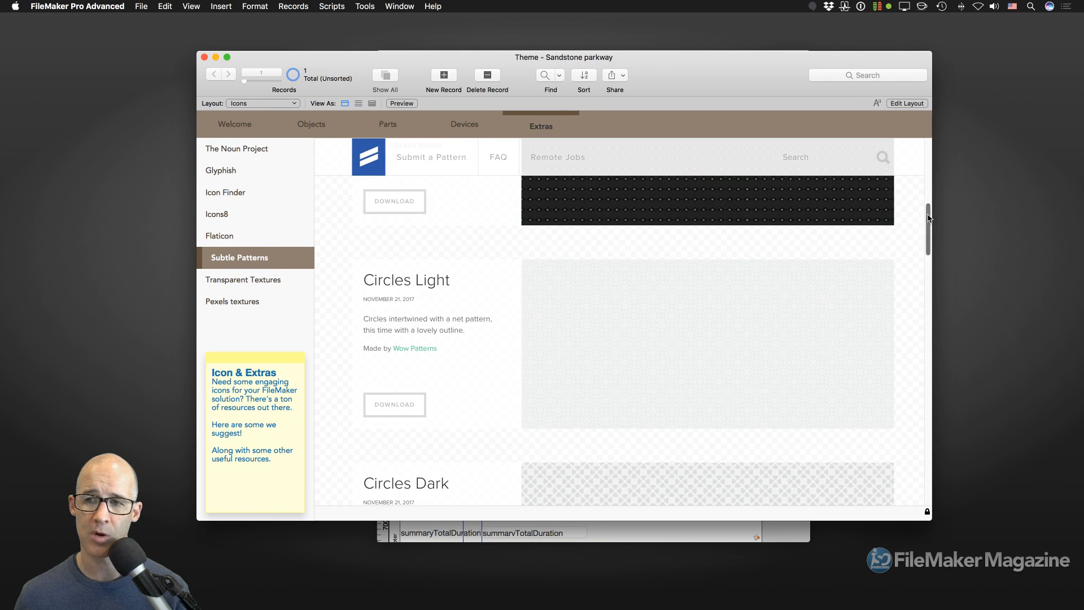
left_click_drag(928, 219, 928, 458)
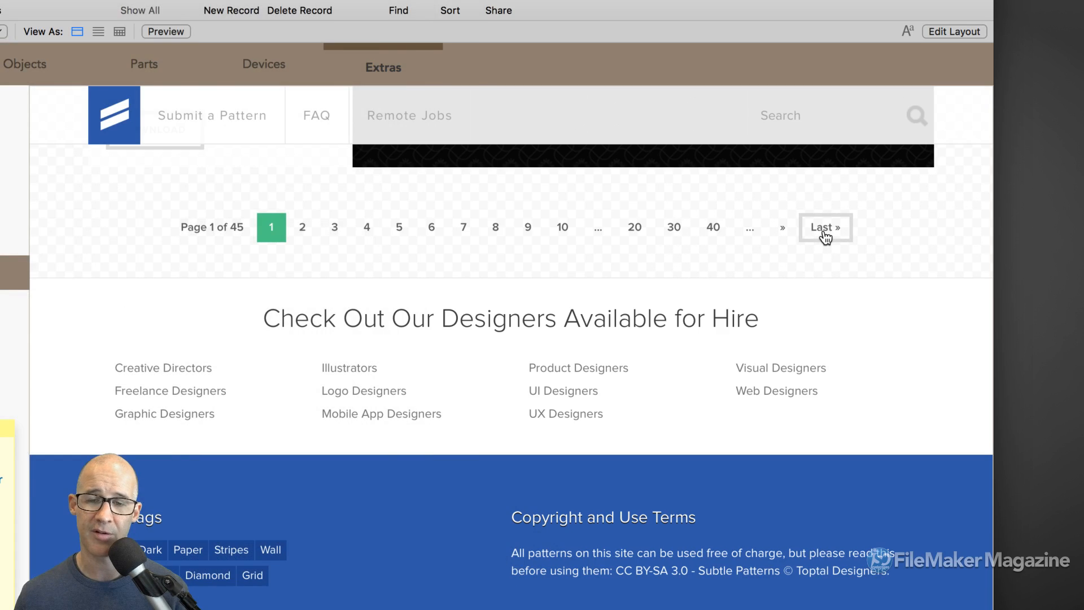
left_click(825, 231)
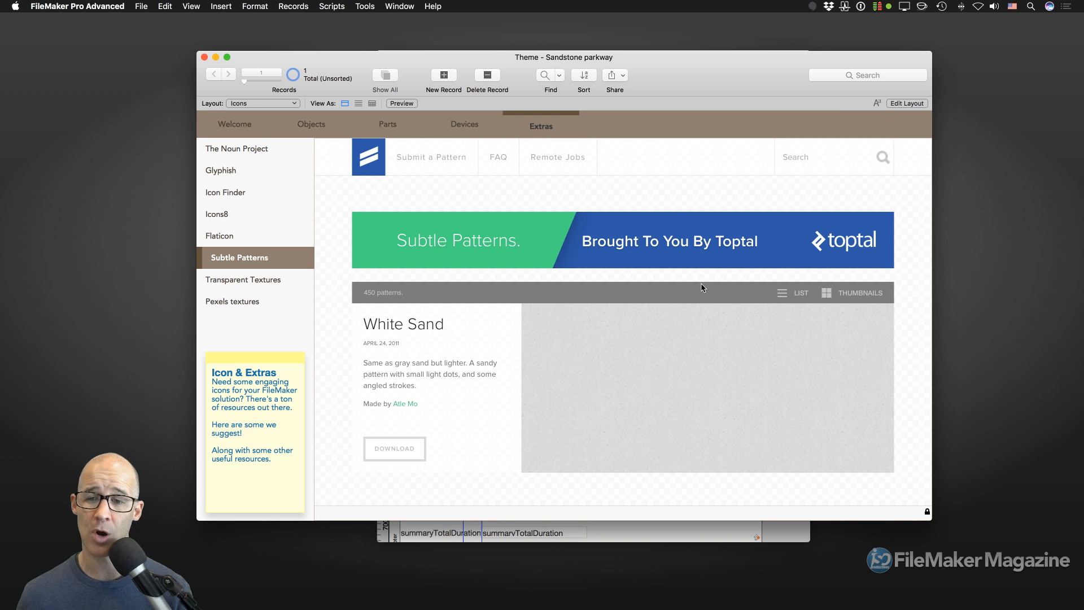
- Switch Subtle Patterns to thumbnails, go to the last page and open Carbon Fiber
left_click(827, 294)
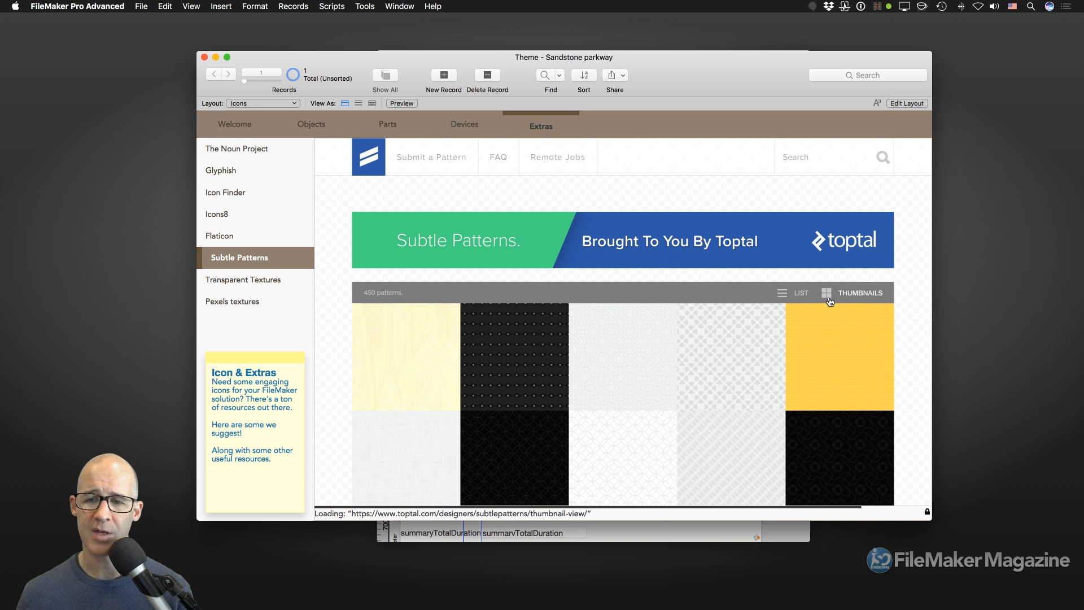
scroll(823, 350, "down", 1)
scroll(825, 354, "up", 1)
scroll(911, 347, "down", 8)
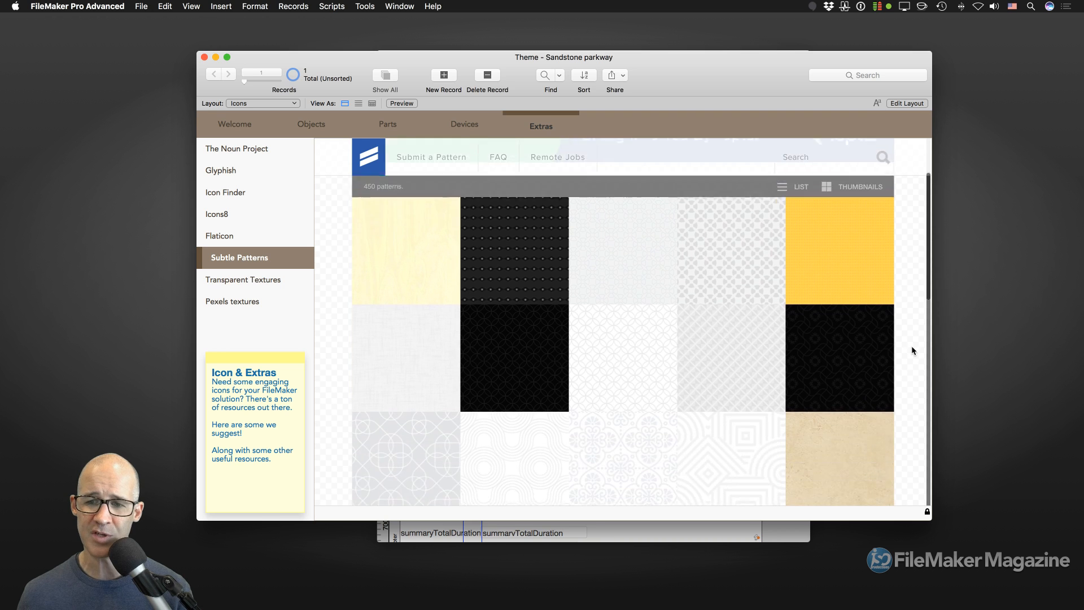
scroll(912, 351, "down", 8)
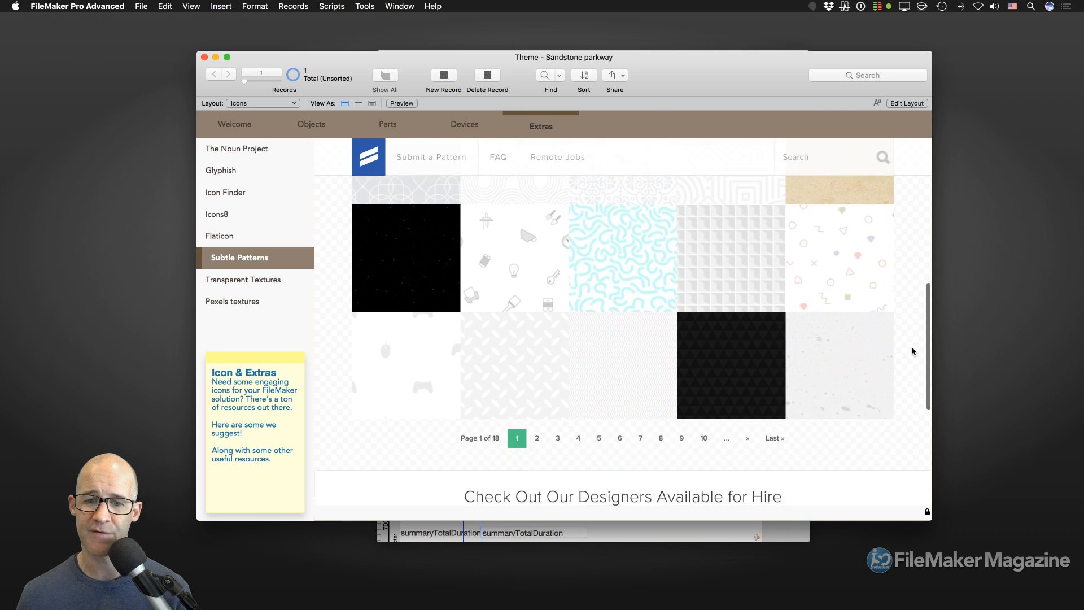
scroll(912, 351, "up", 4)
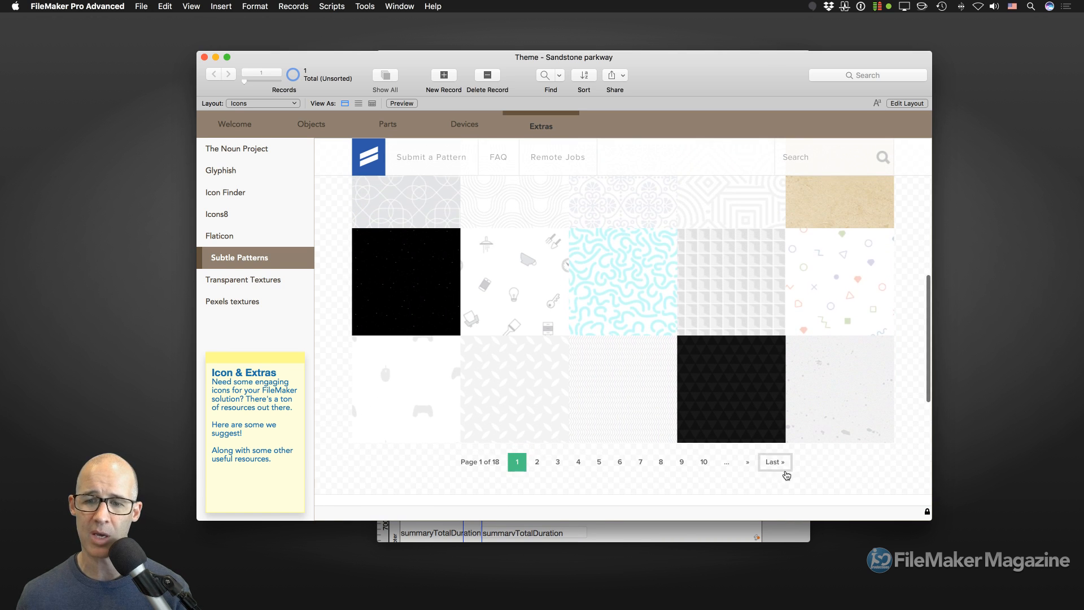
left_click(772, 461)
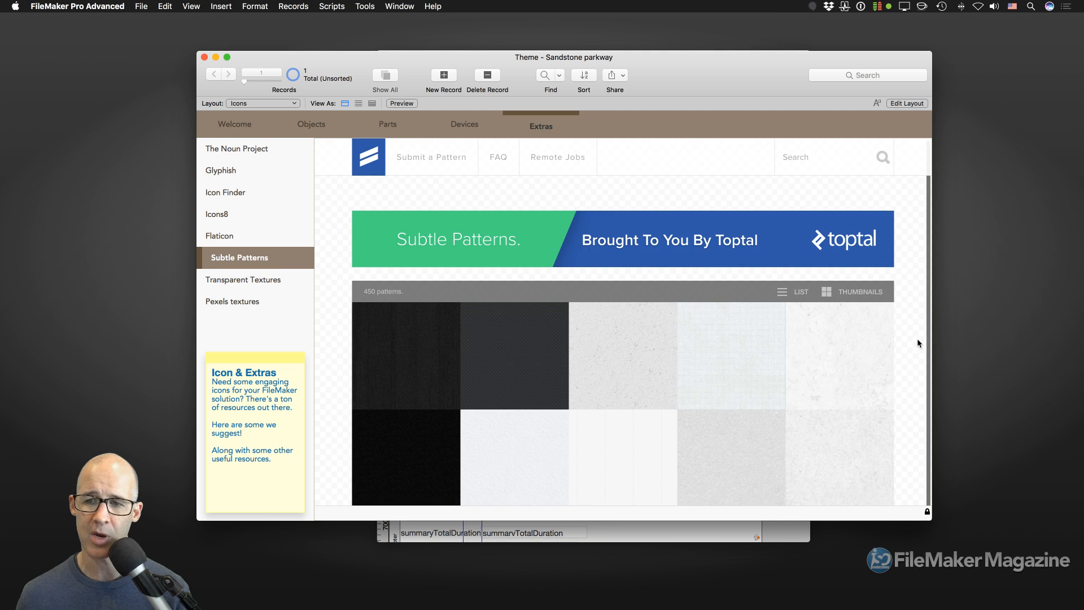
scroll(910, 340, "down", 5)
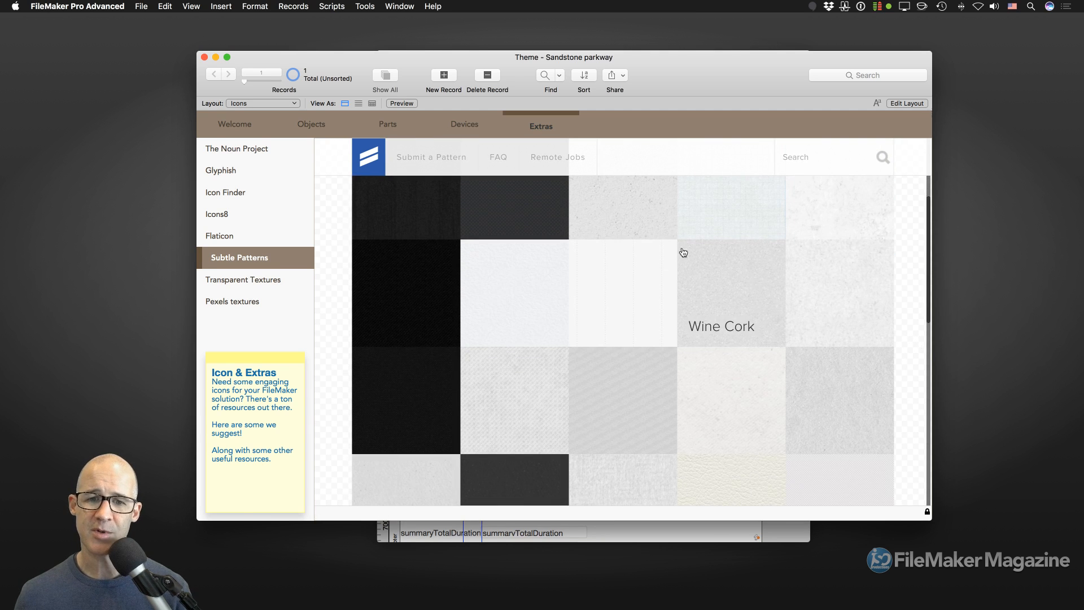
scroll(652, 359, "down", 2)
scroll(655, 360, "down", 4)
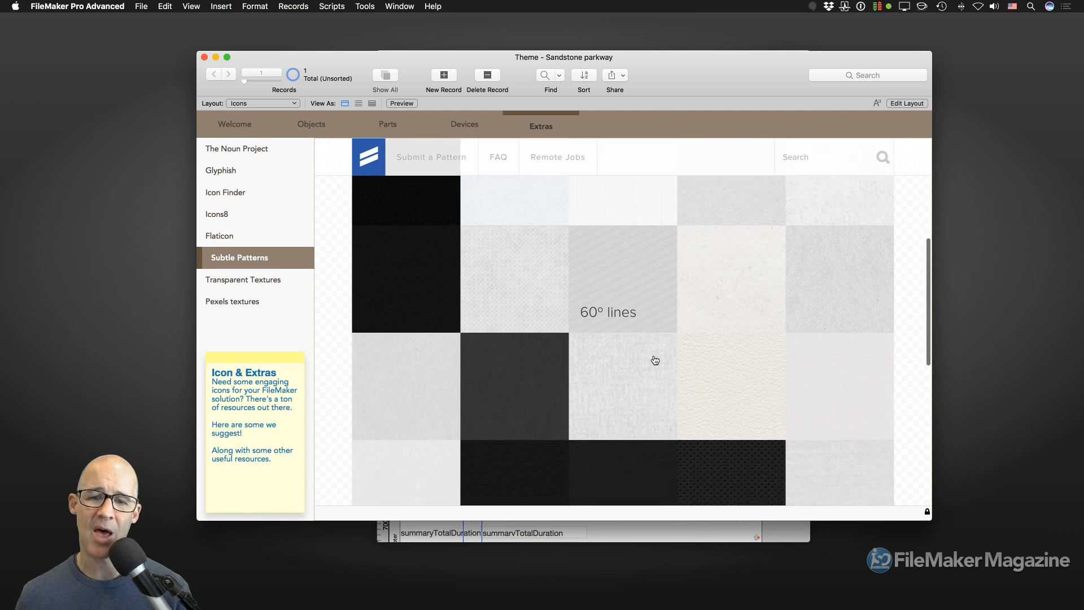
scroll(655, 360, "down", 2)
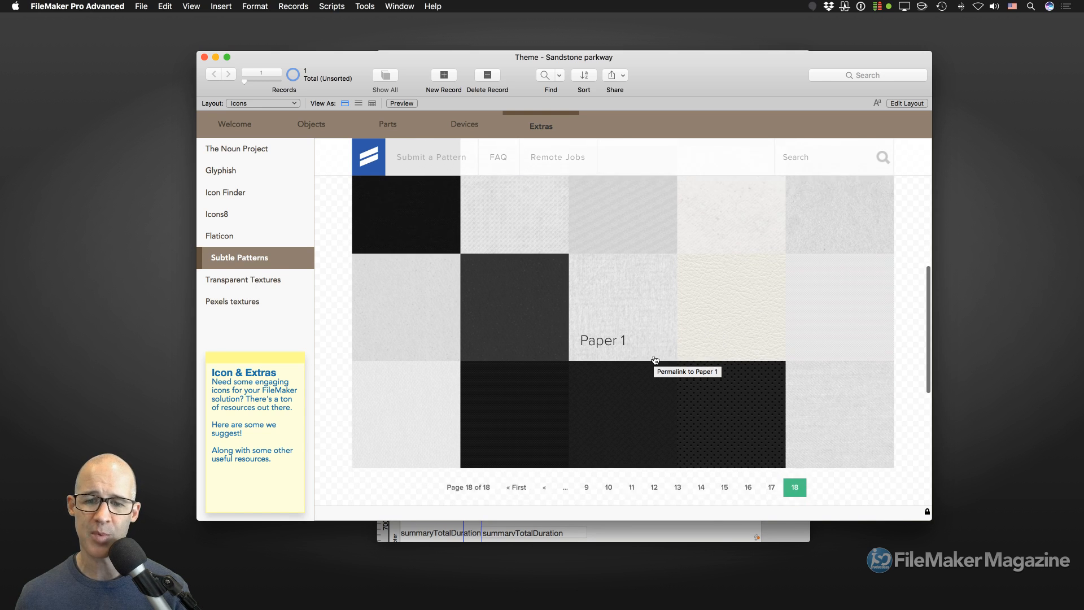
left_click(729, 394)
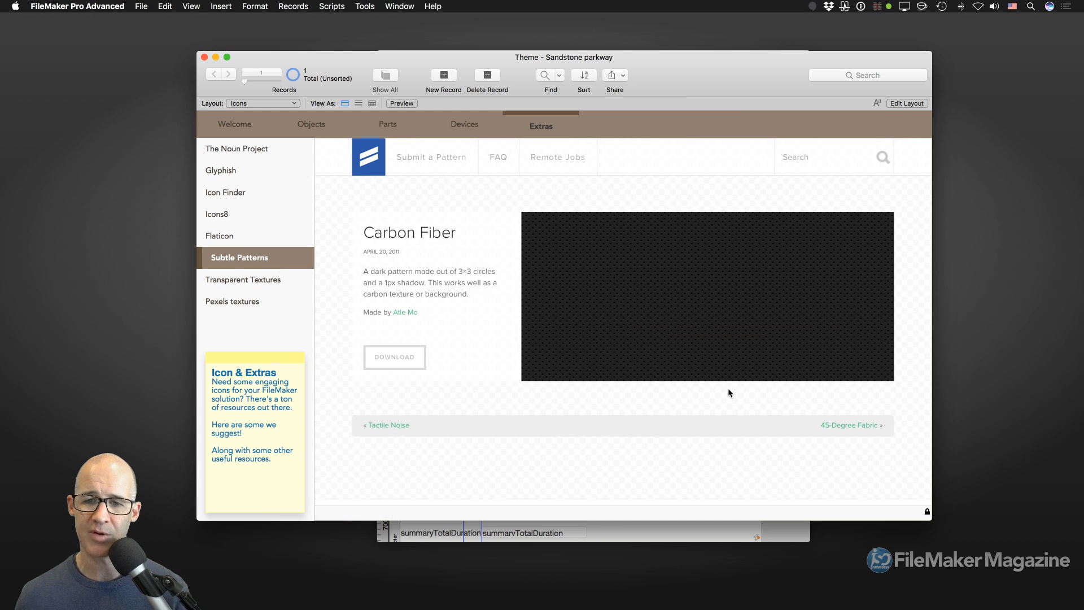
- Preview Carbon Fiber as the background and open its download link in a new window
left_click(706, 299)
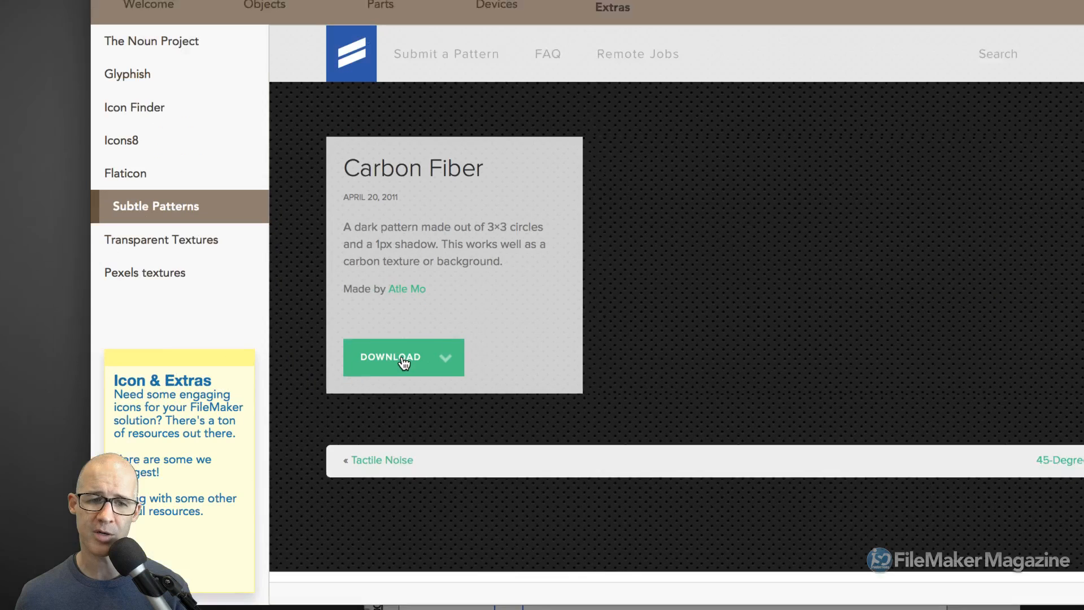
right_click(403, 359)
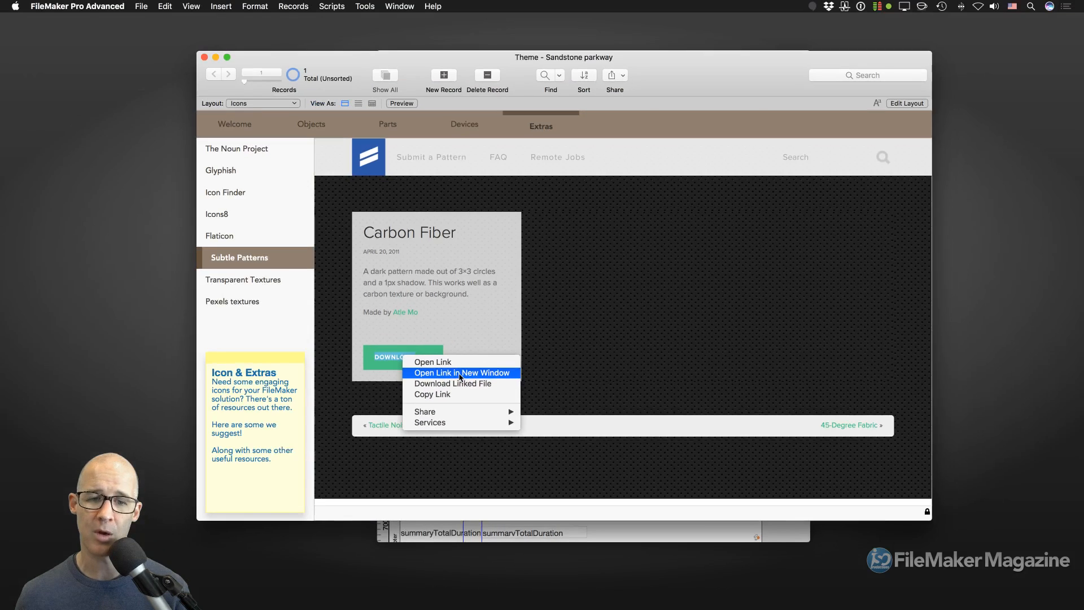
left_click(492, 383)
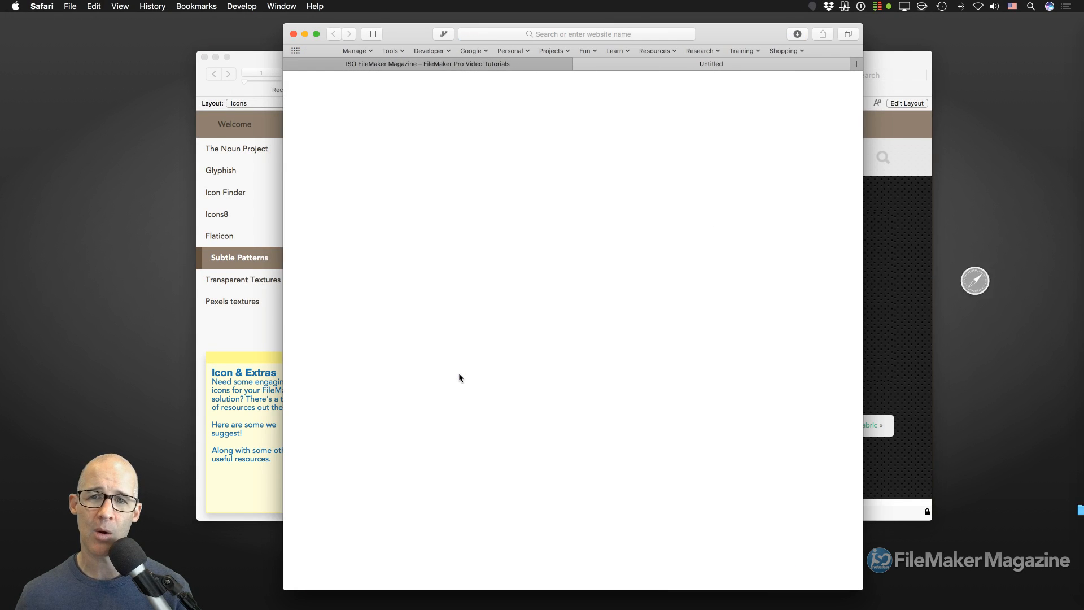
- Reveal carbon_fibre.zip in Downloads, unzip it and expand the carbon_fibre folder
left_click(803, 35)
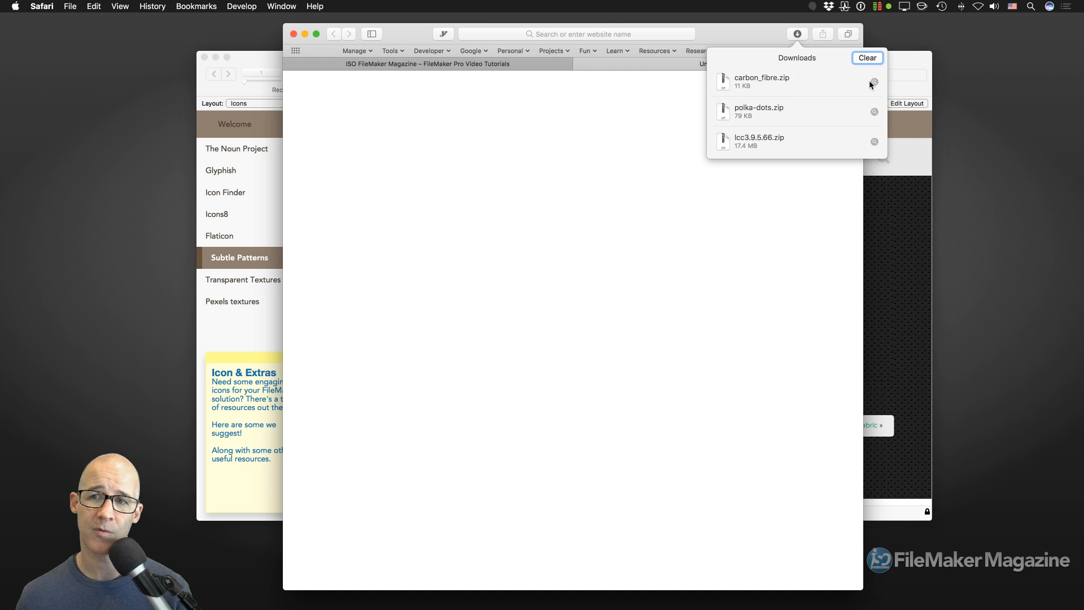
left_click(872, 81)
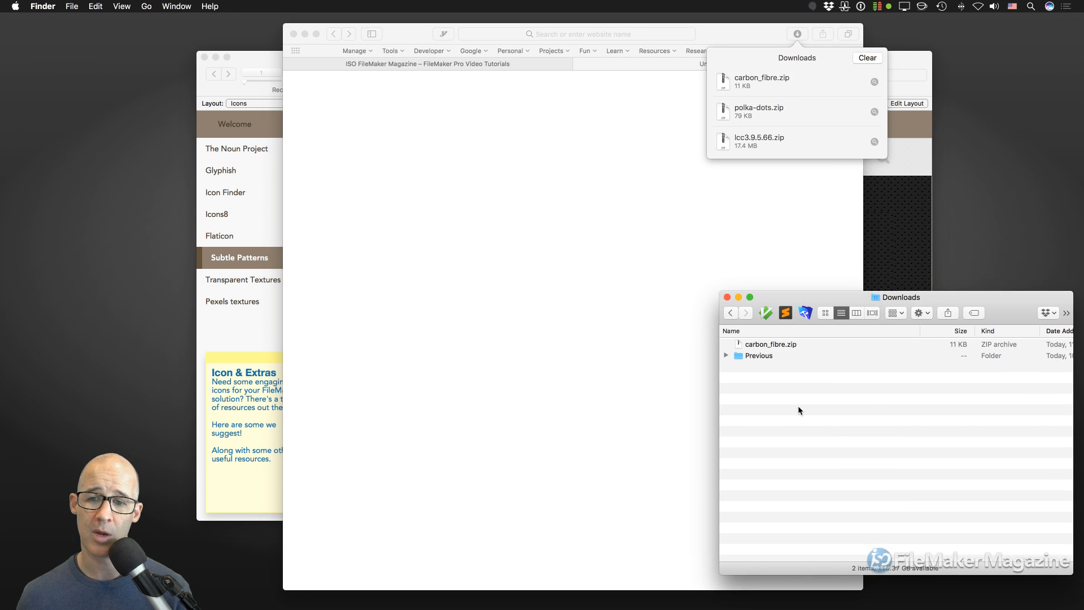
left_click(798, 407)
double_click(773, 345)
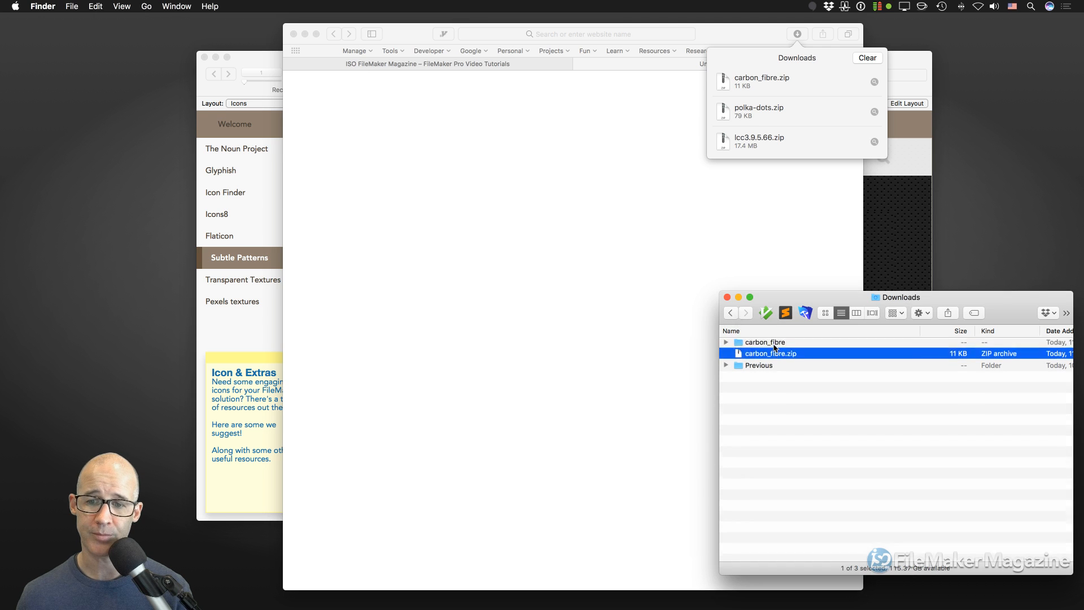
left_click(728, 344)
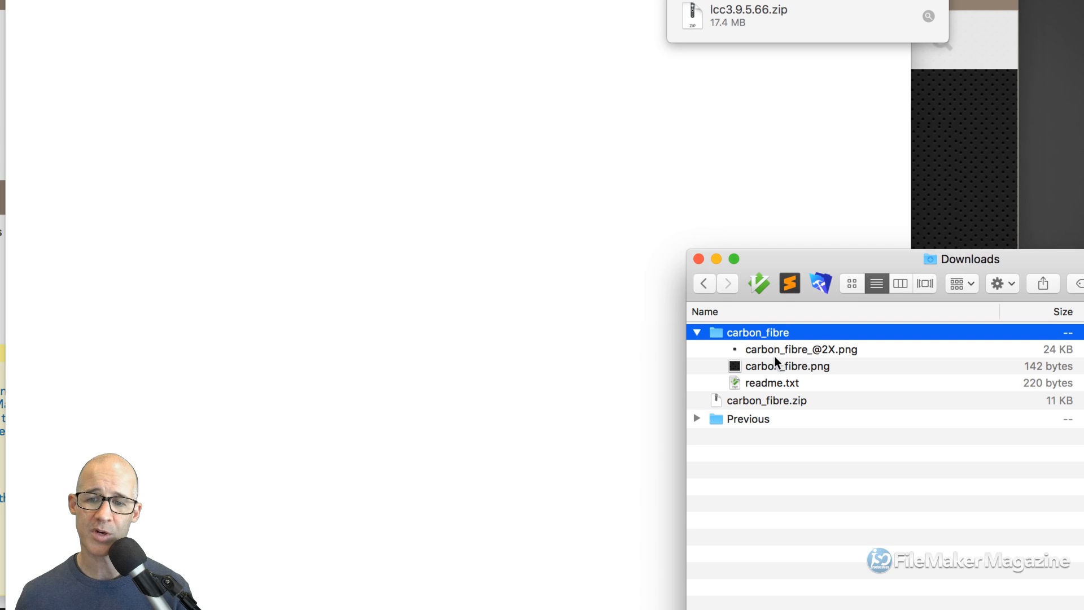
- Quick Look the carbon_fibre.png tile, then hide Safari
left_click(782, 352)
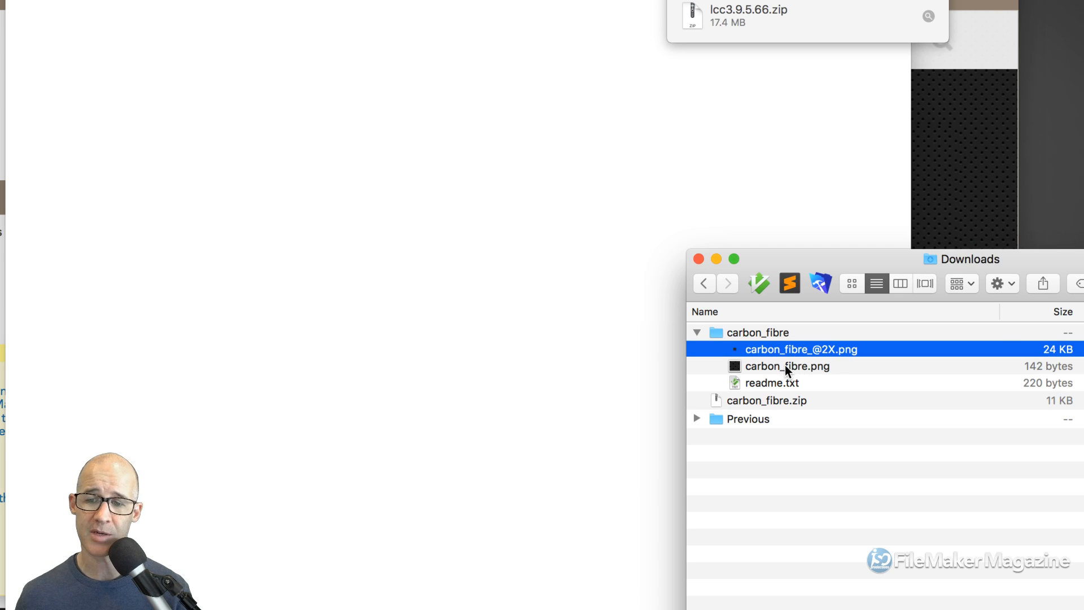
left_click(785, 368)
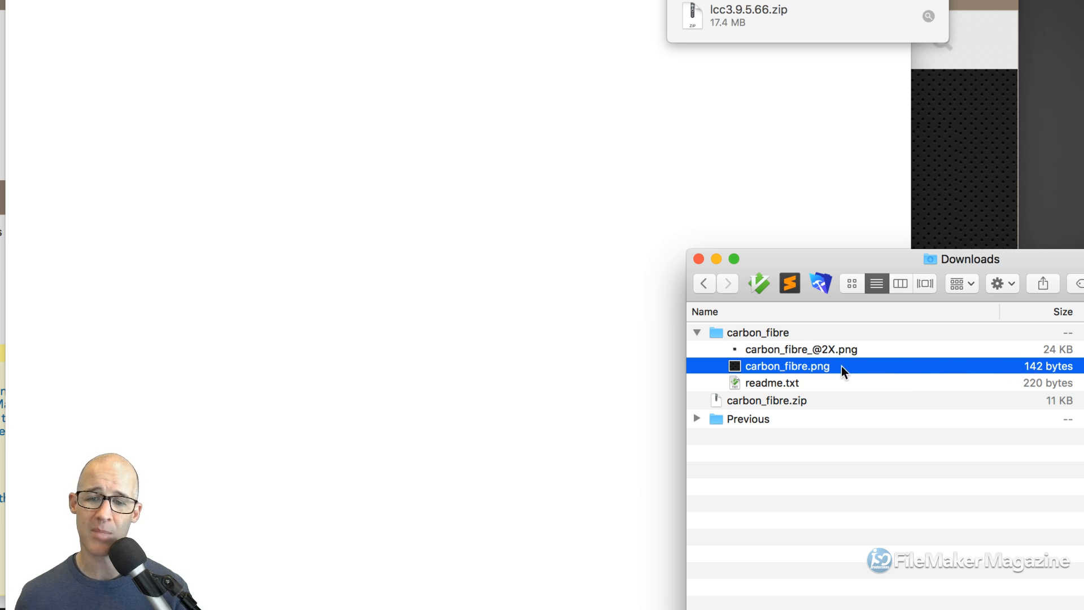
key("space")
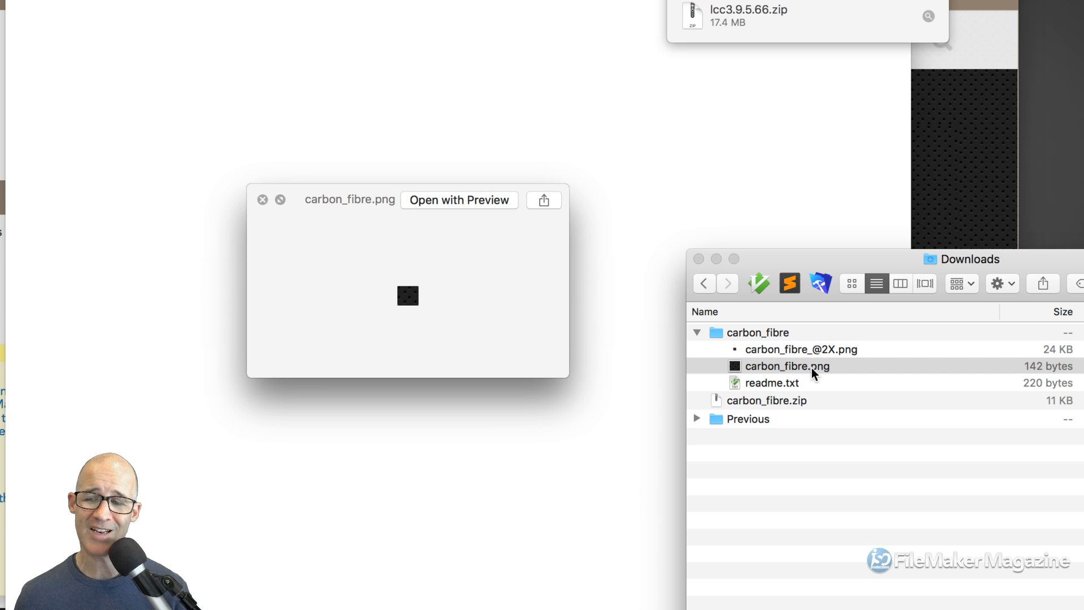
key("space")
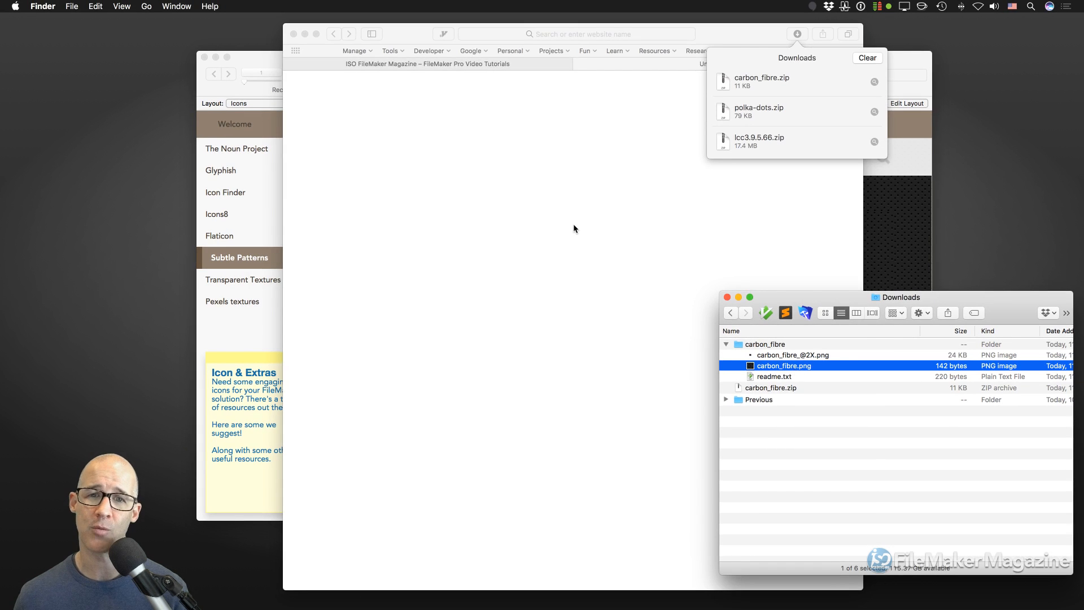
left_click(573, 223)
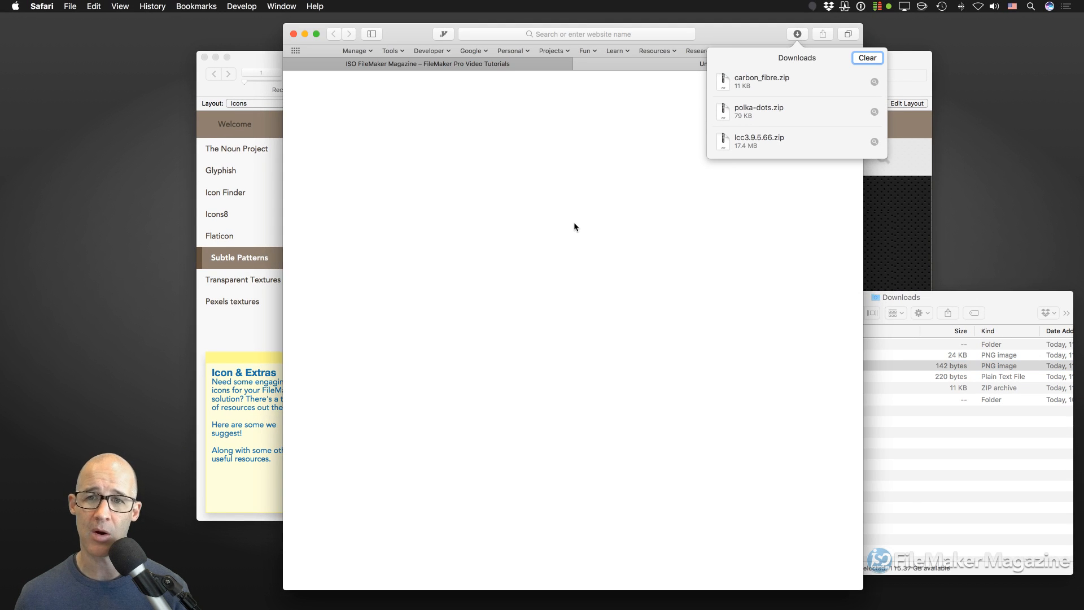
key("super+h")
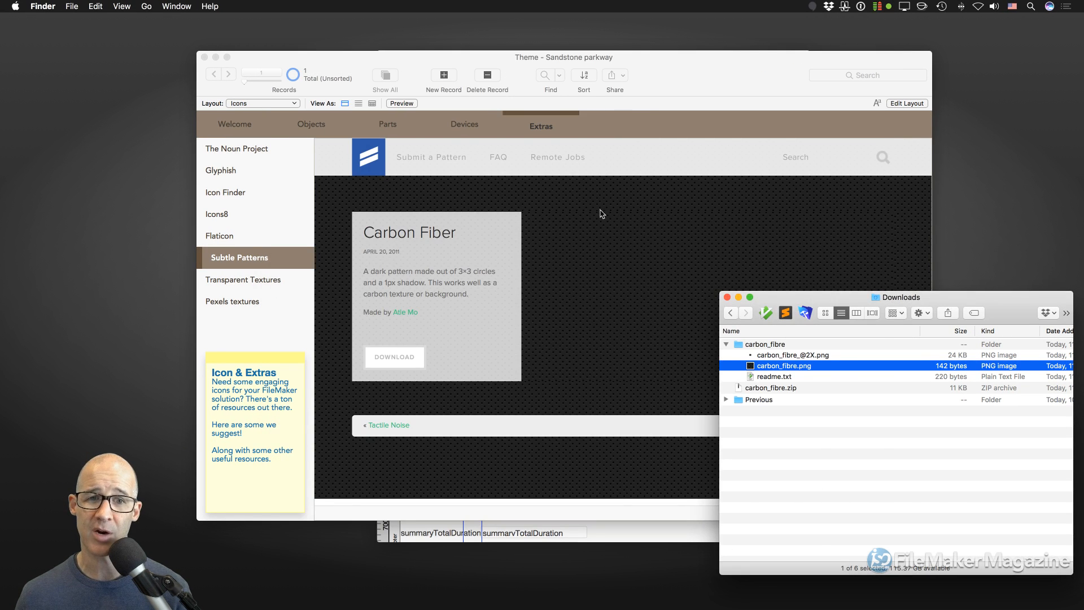
- Hide the Theme window, reposition the Inspector and Time Track window, and enlarge it to show the Footer
left_click(652, 81)
left_click(399, 5)
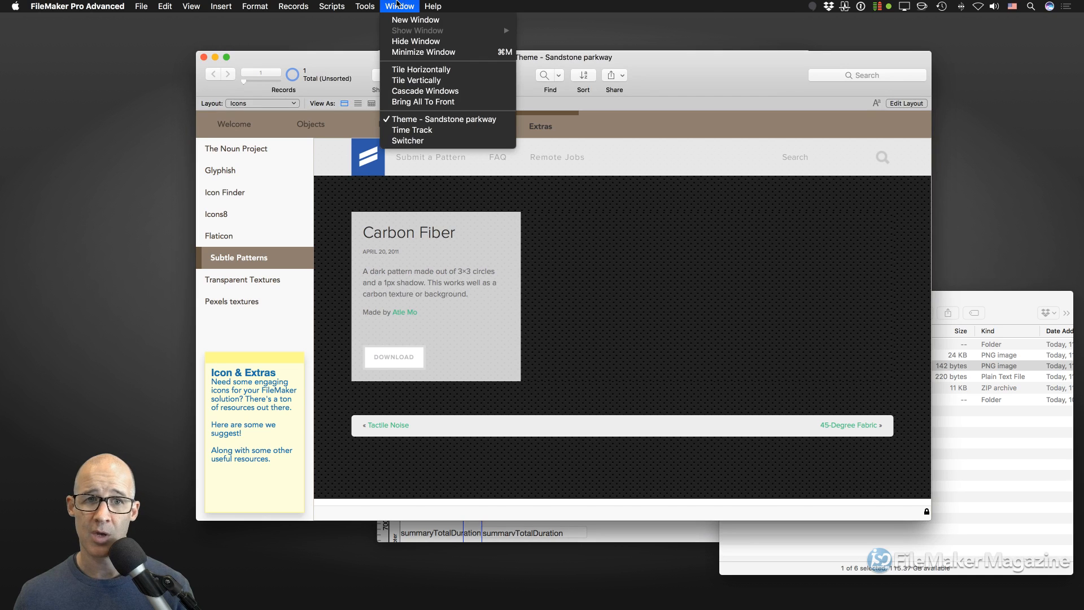
left_click(411, 41)
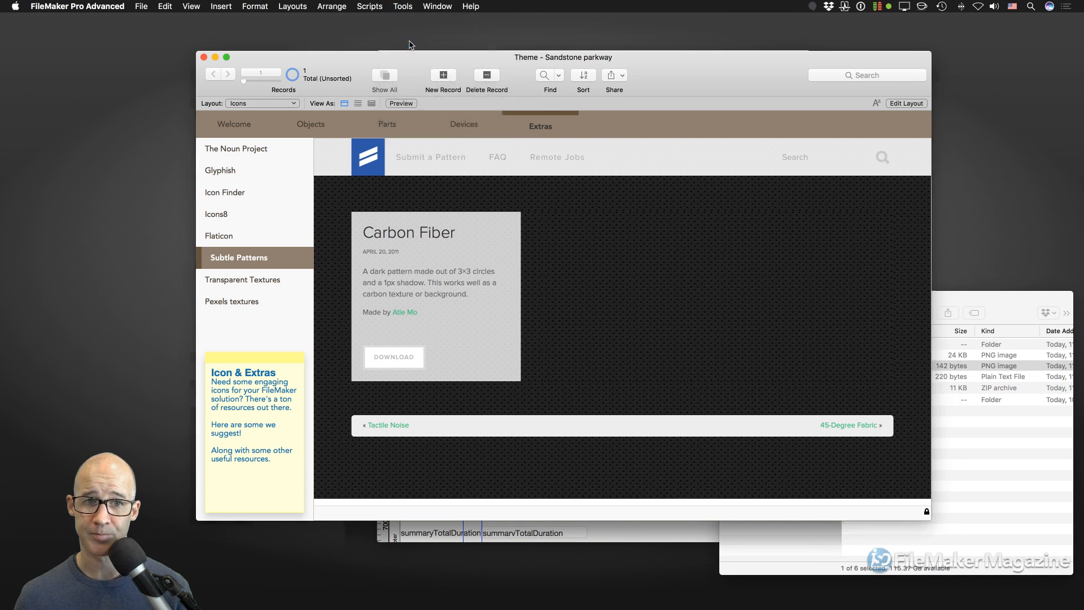
left_click_drag(356, 54, 303, 42)
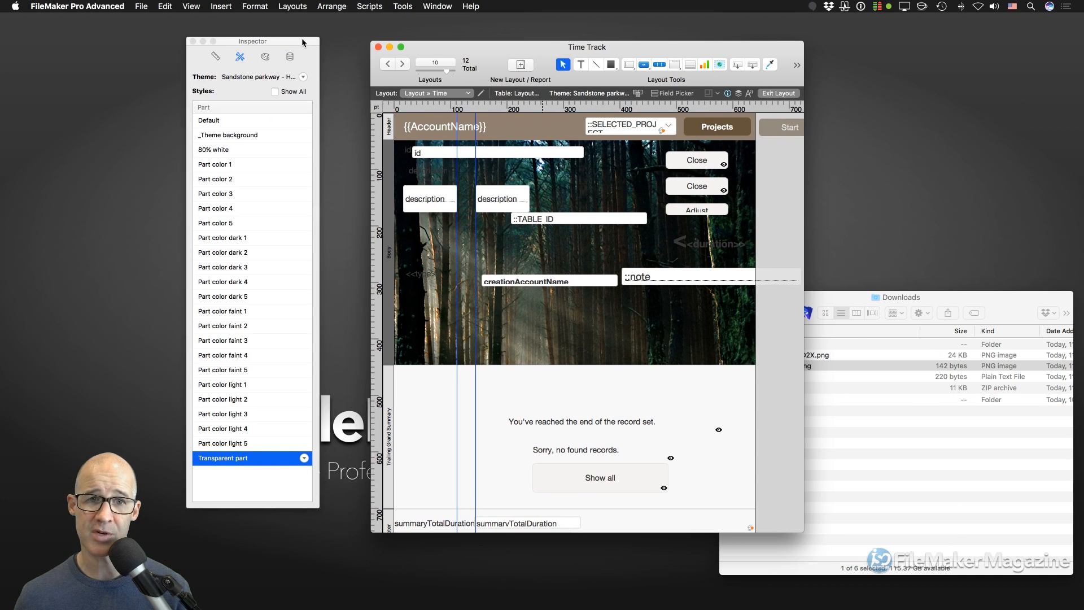
left_click_drag(462, 51, 439, 33)
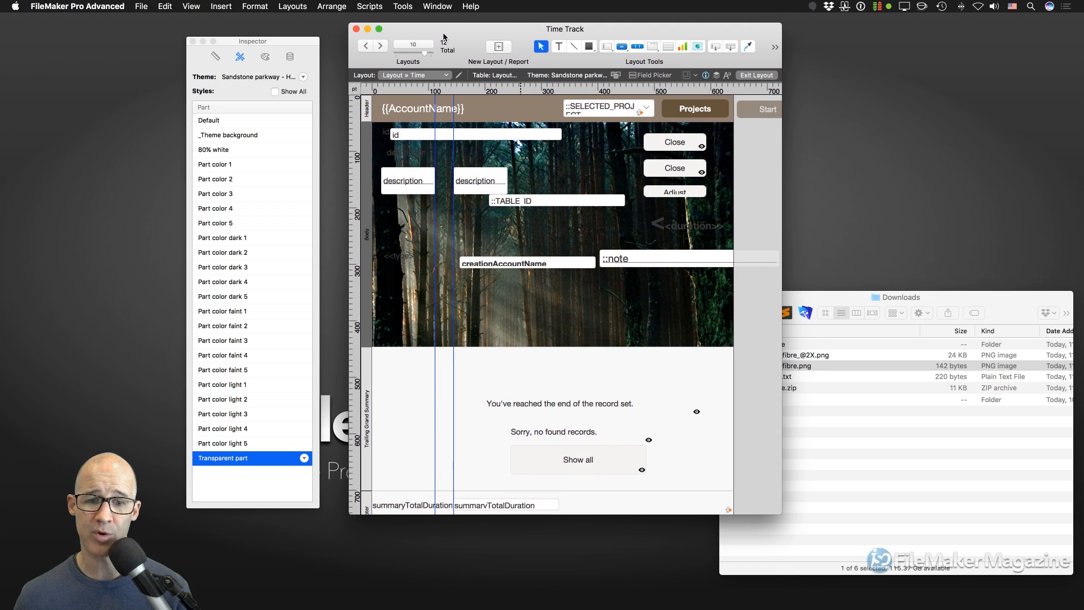
left_click(366, 416)
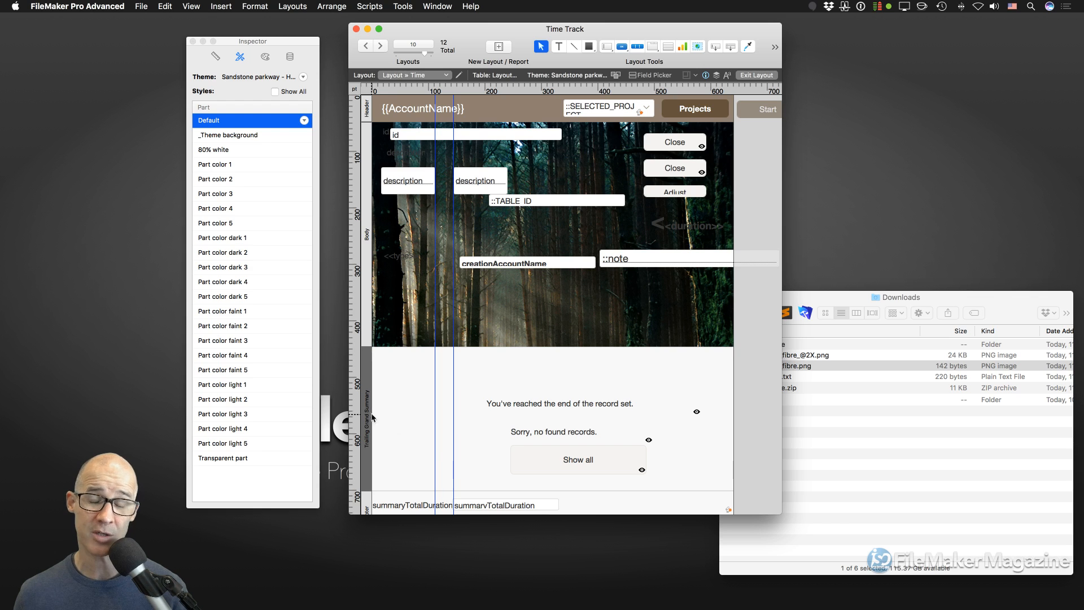
left_click_drag(780, 515, 804, 545)
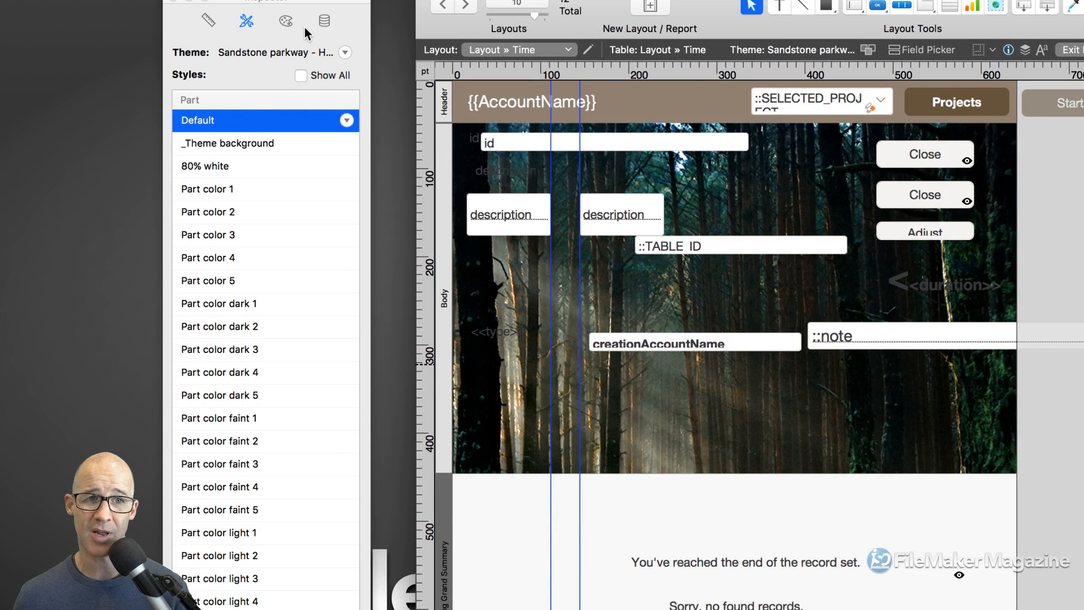
- Set the Trailing Grand Summary's fill to Image, inserting carbon_fibre.png from Downloads, tiled
left_click(285, 22)
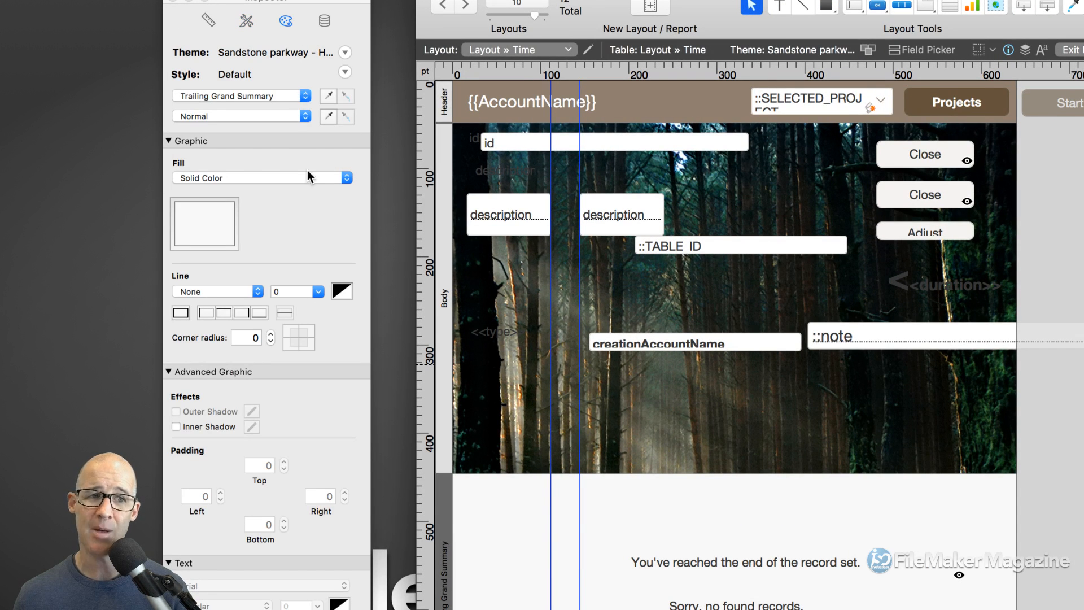
left_click(269, 178)
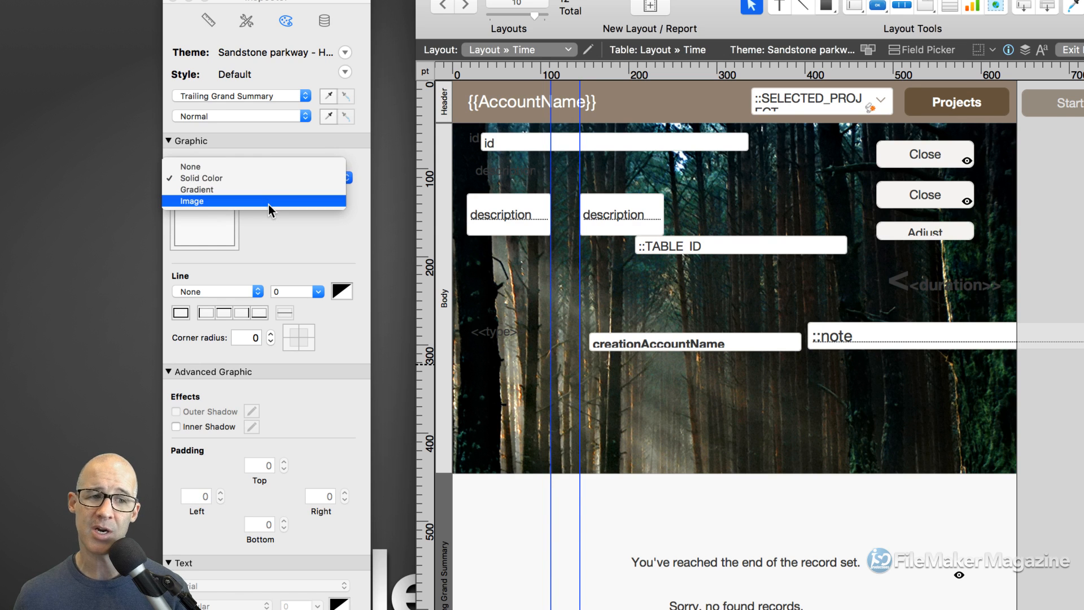
left_click(268, 201)
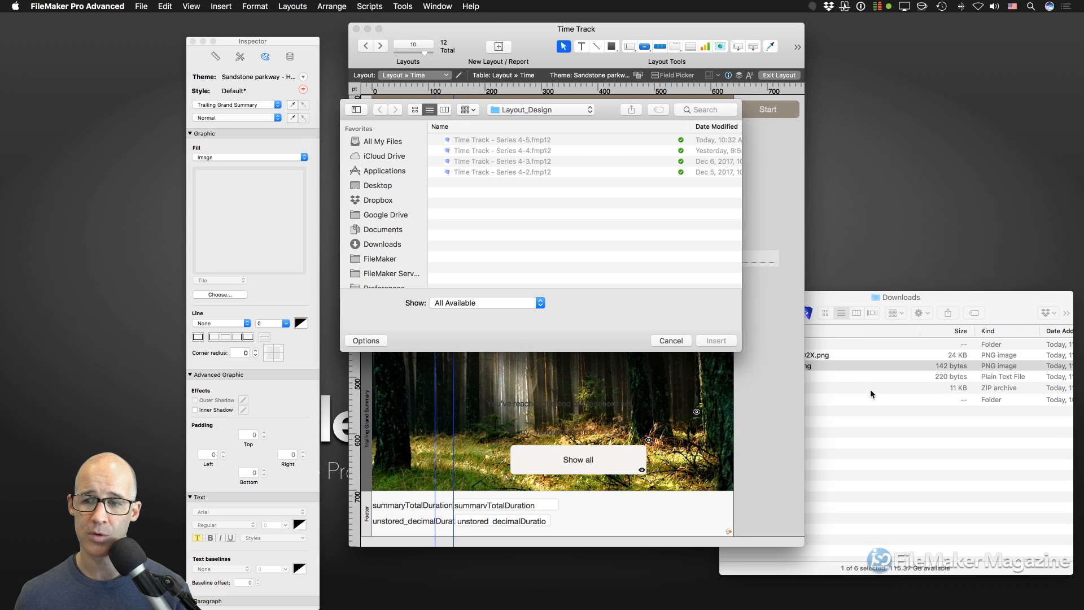
left_click(869, 389)
left_click_drag(771, 366, 494, 190)
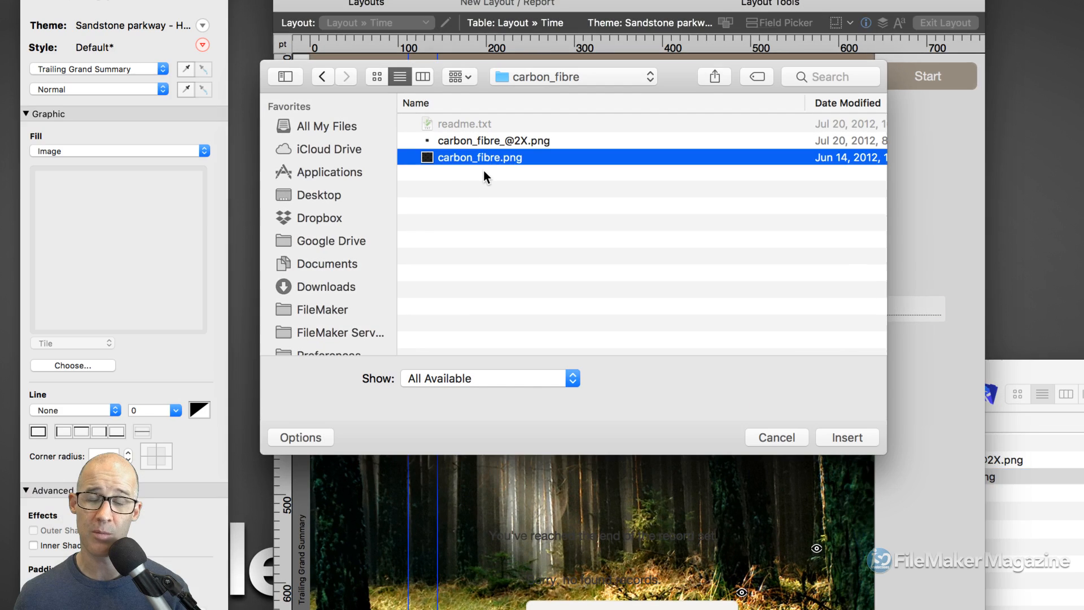
double_click(489, 156)
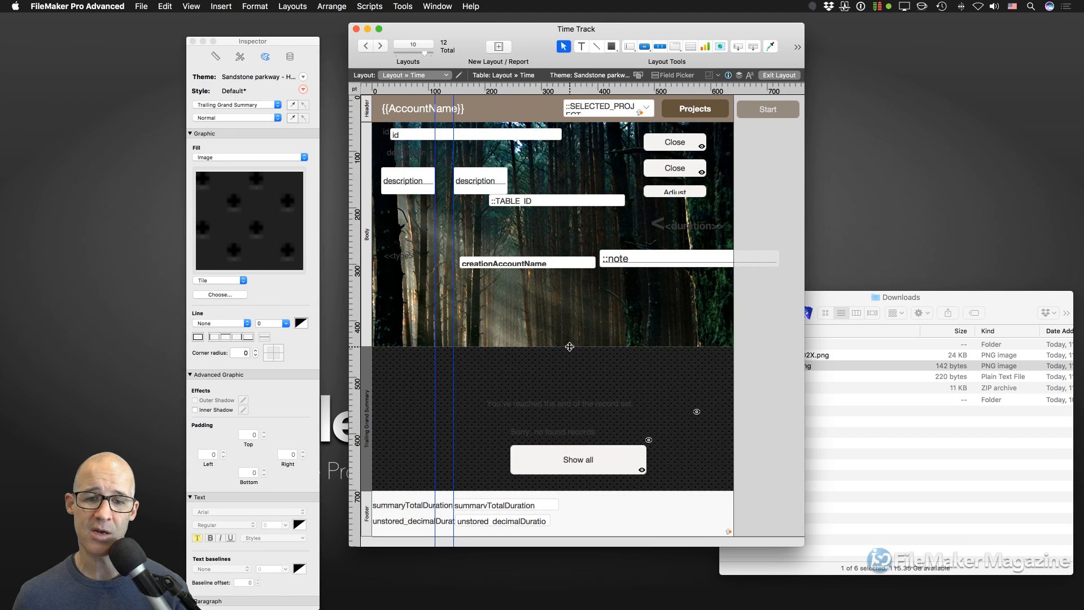
- Shrink the Body to about 322 pt, heighten the Trailing Grand Summary, and check it in Browse mode
left_click_drag(568, 346, 575, 288)
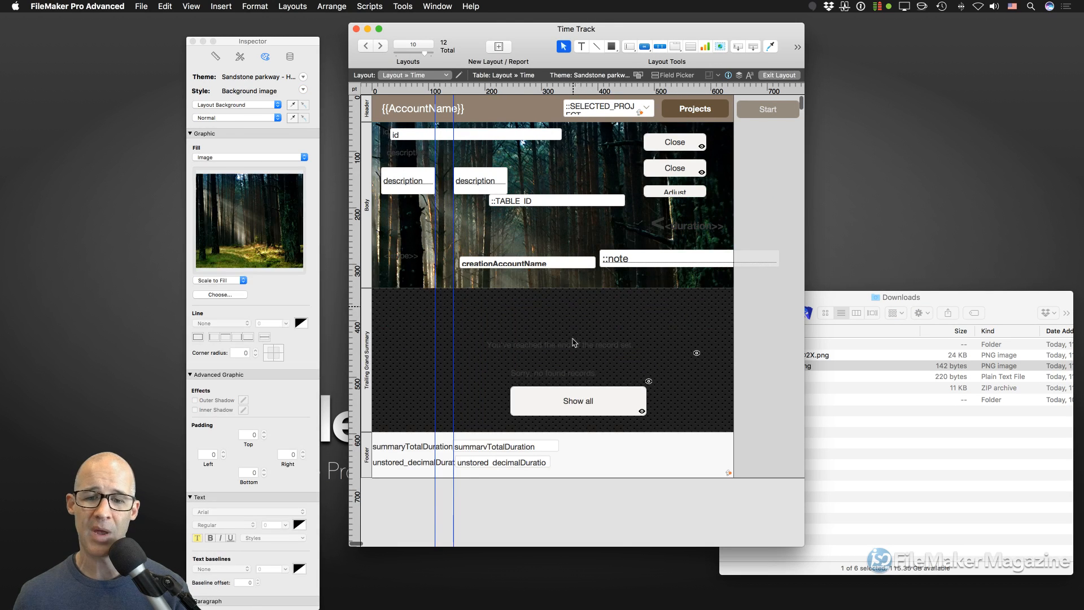
left_click_drag(604, 433, 605, 442)
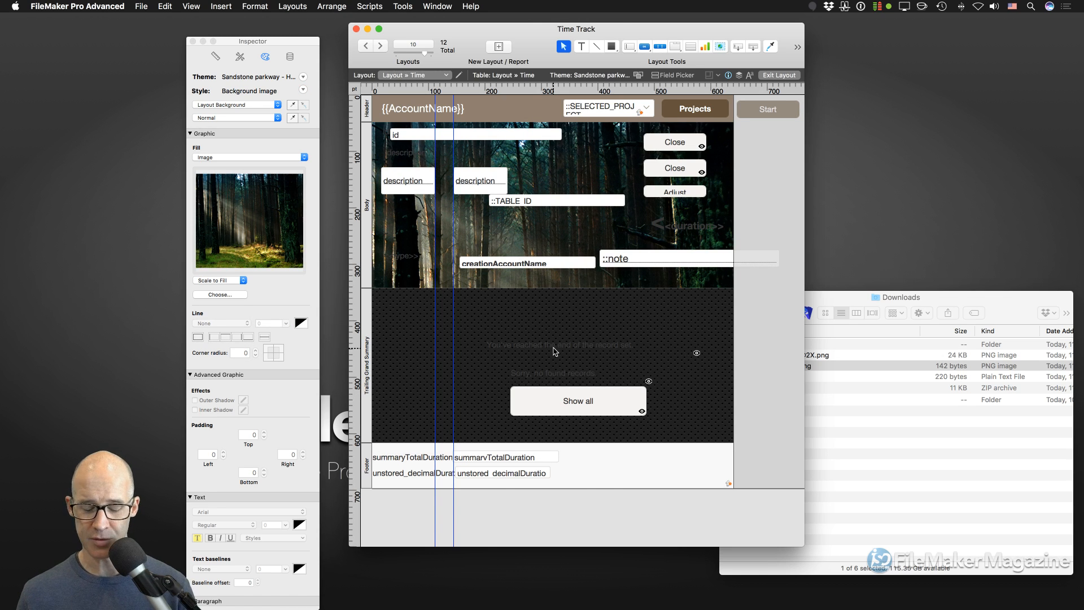
key("super+b")
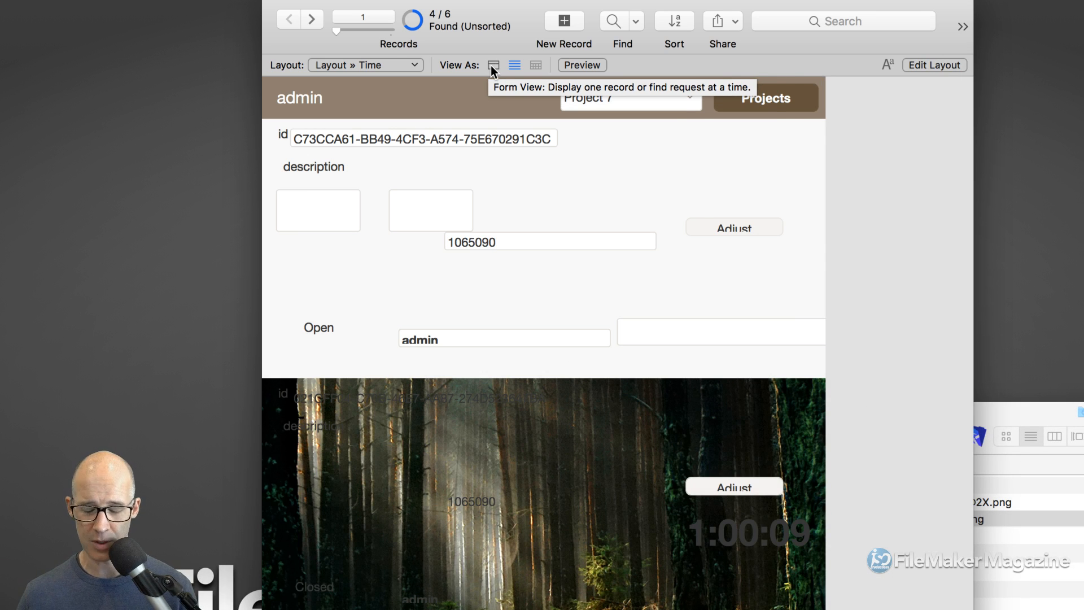
key("super+l")
right_click(580, 176)
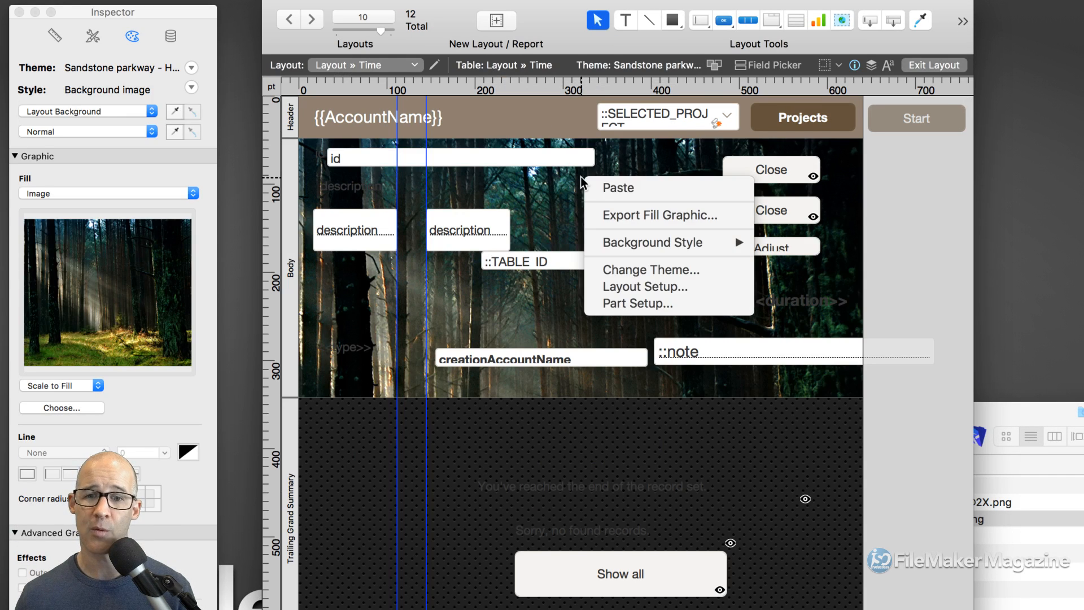
left_click(648, 286)
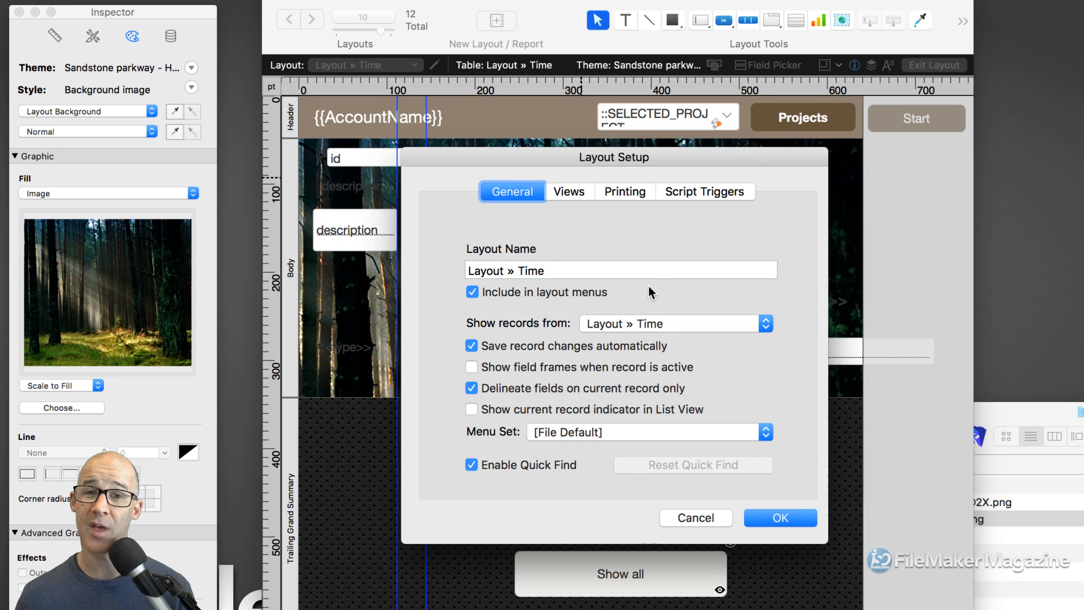
left_click_drag(655, 164, 612, 86)
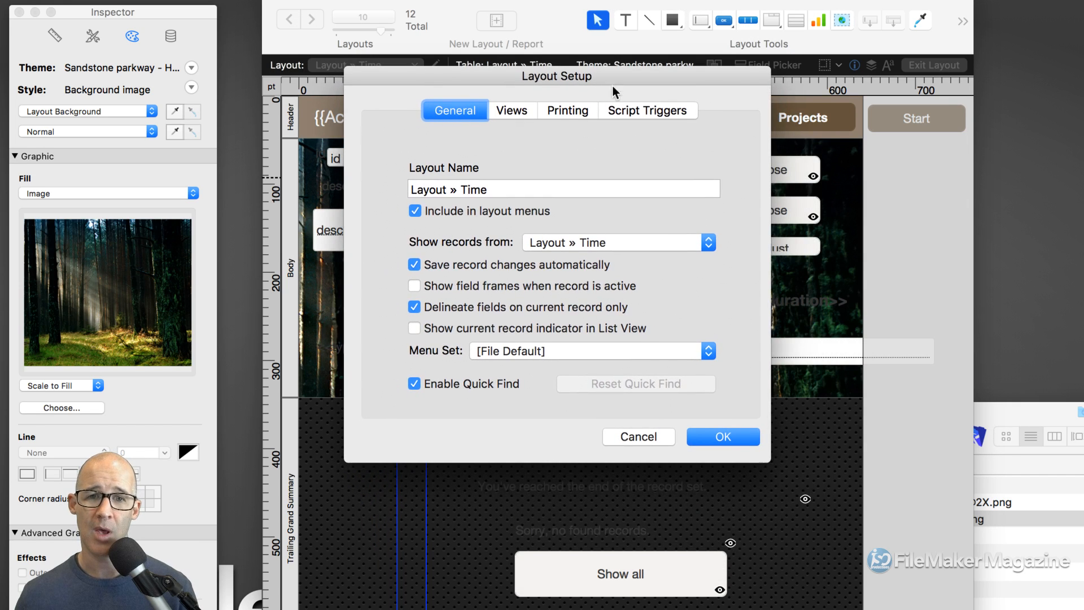
left_click(524, 111)
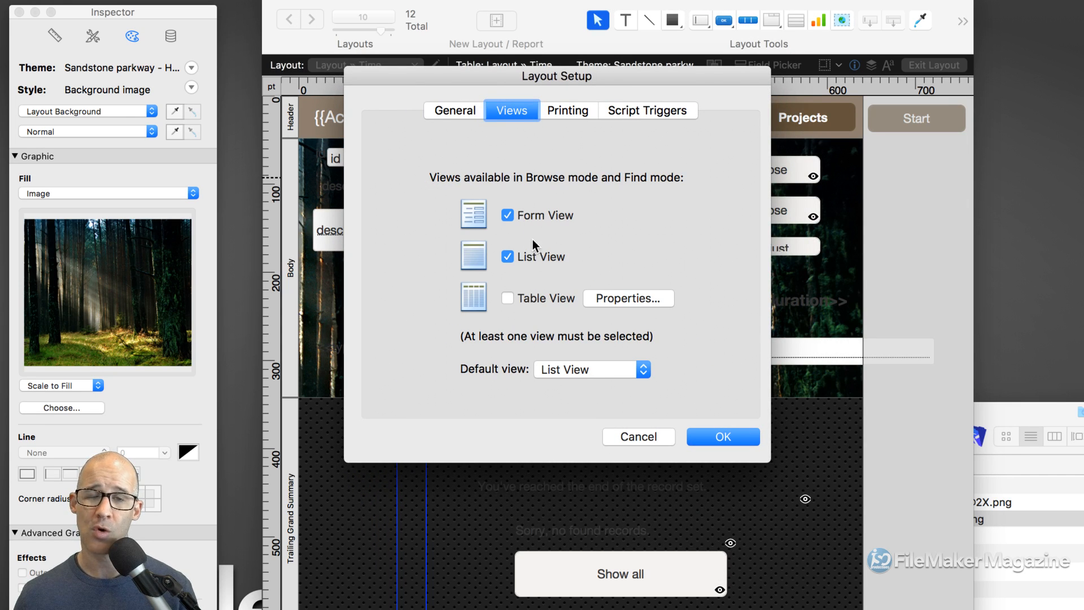
left_click(643, 437)
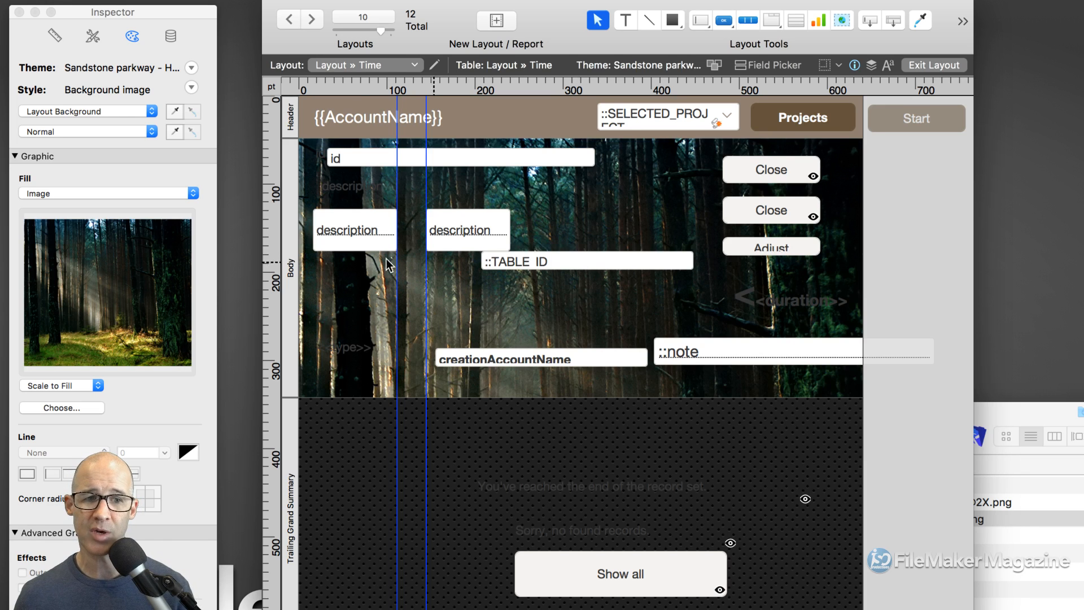
- Apply the Default part style to the Body part, replacing the forest background behind it
left_click(287, 239)
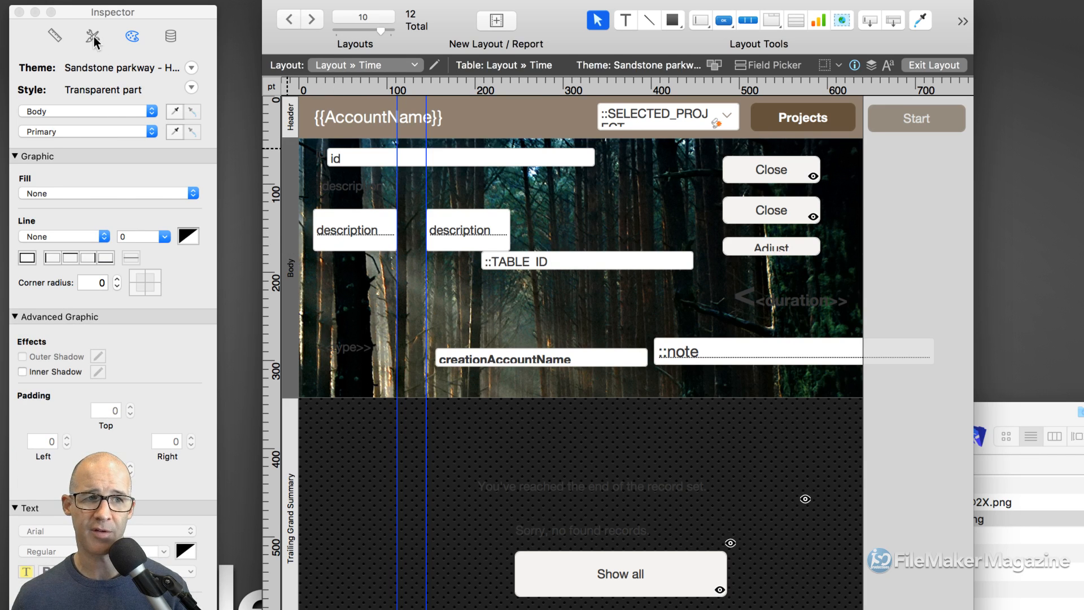
left_click_drag(128, 43, 171, 39)
left_click(136, 33)
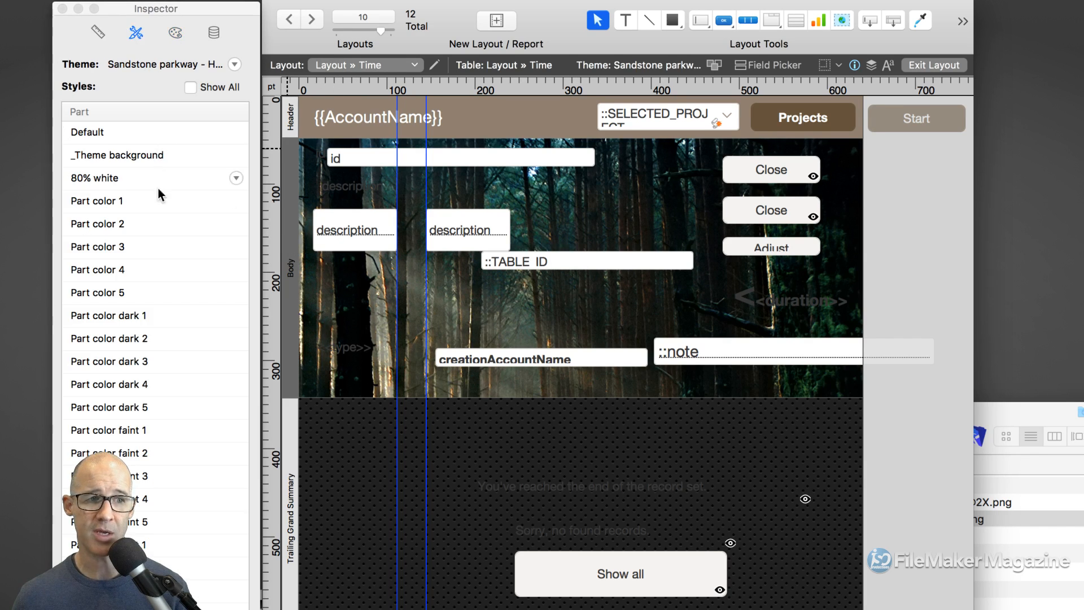
left_click(135, 133)
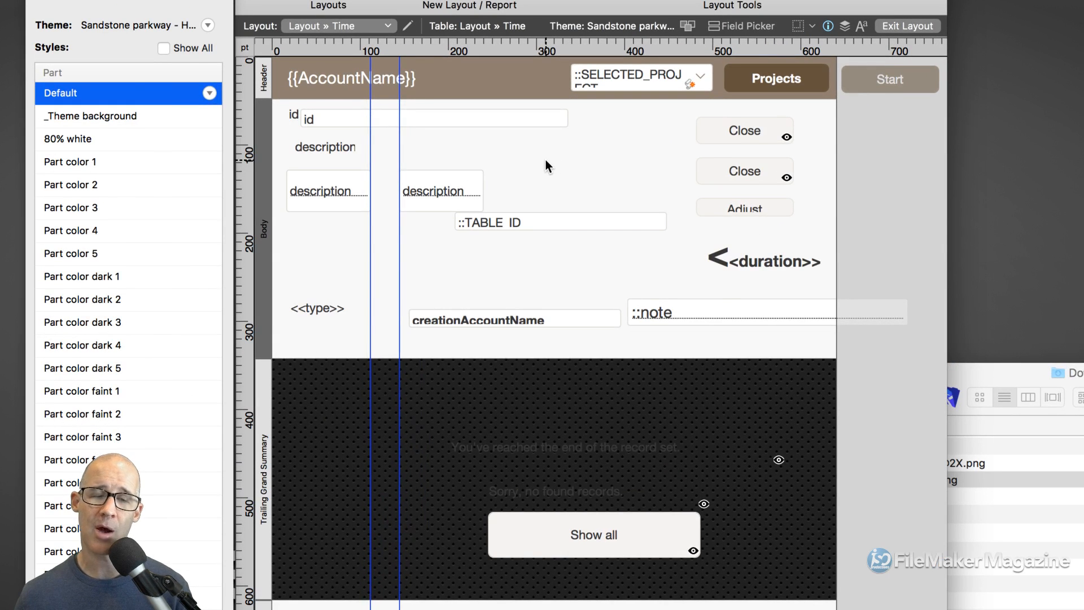
- Open Layout Setup from the Layouts menu, then cancel it without changes
right_click(550, 162)
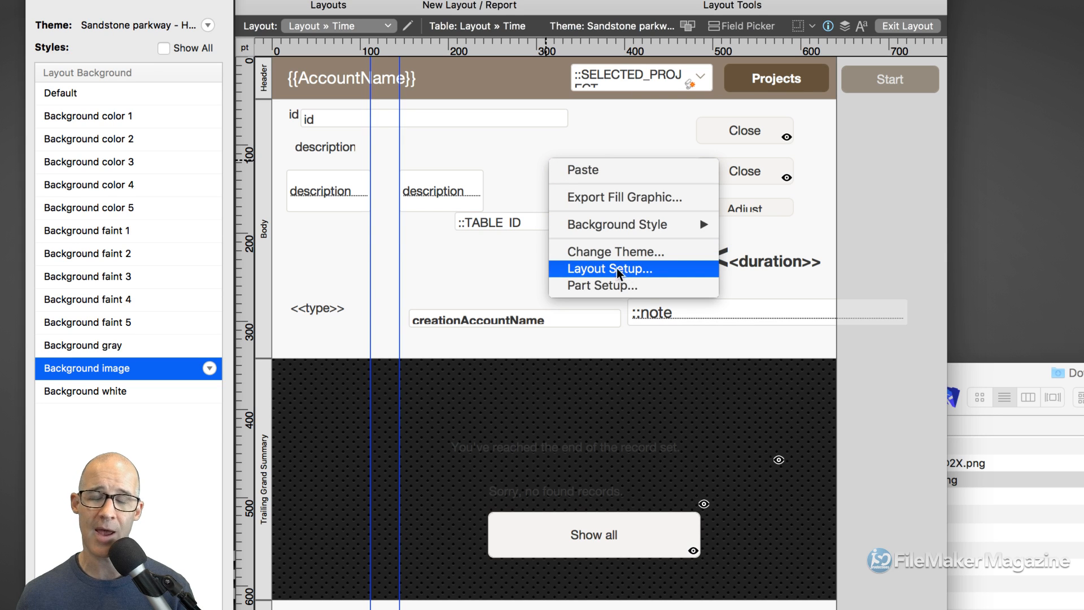
left_click(527, 168)
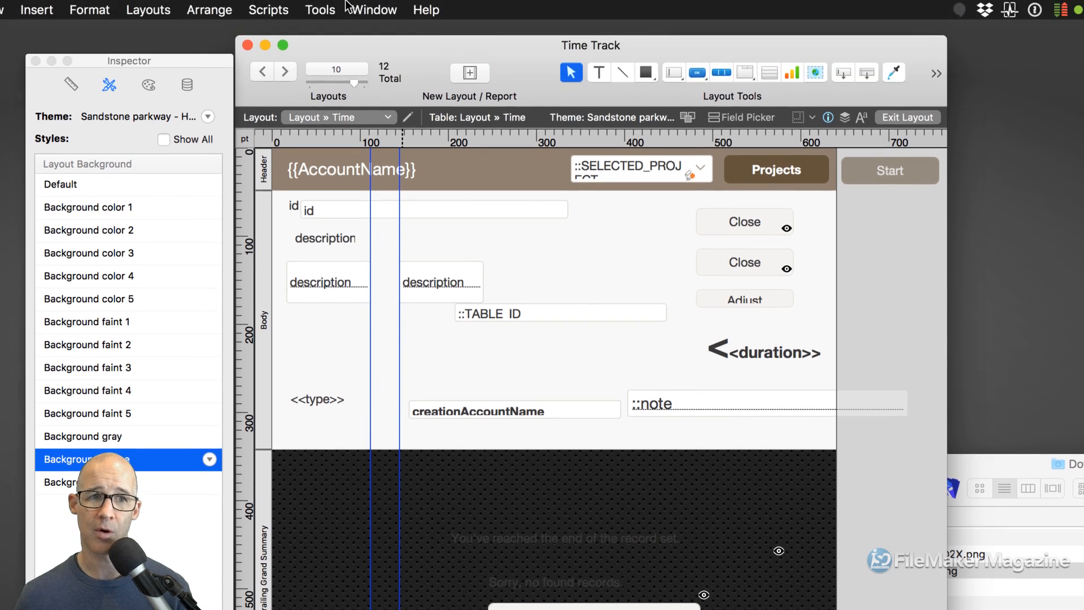
left_click(148, 10)
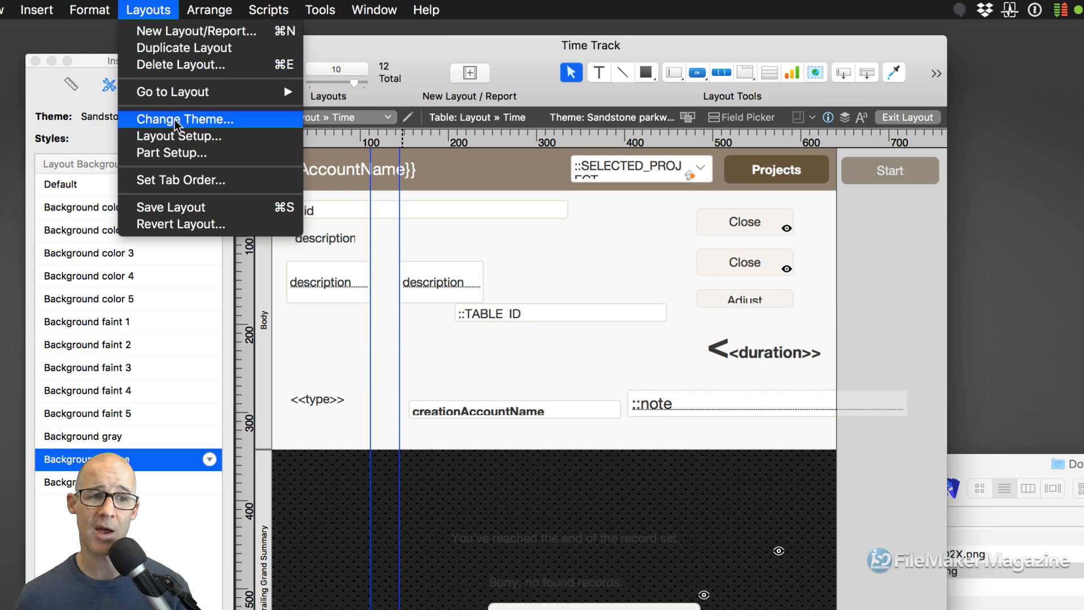
left_click(211, 137)
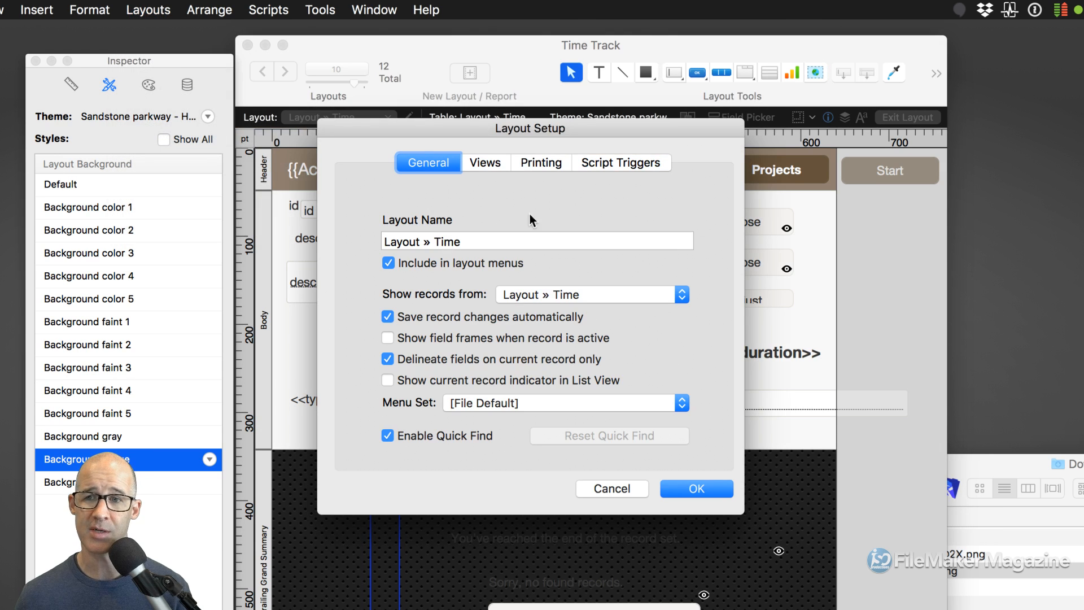
left_click(625, 487)
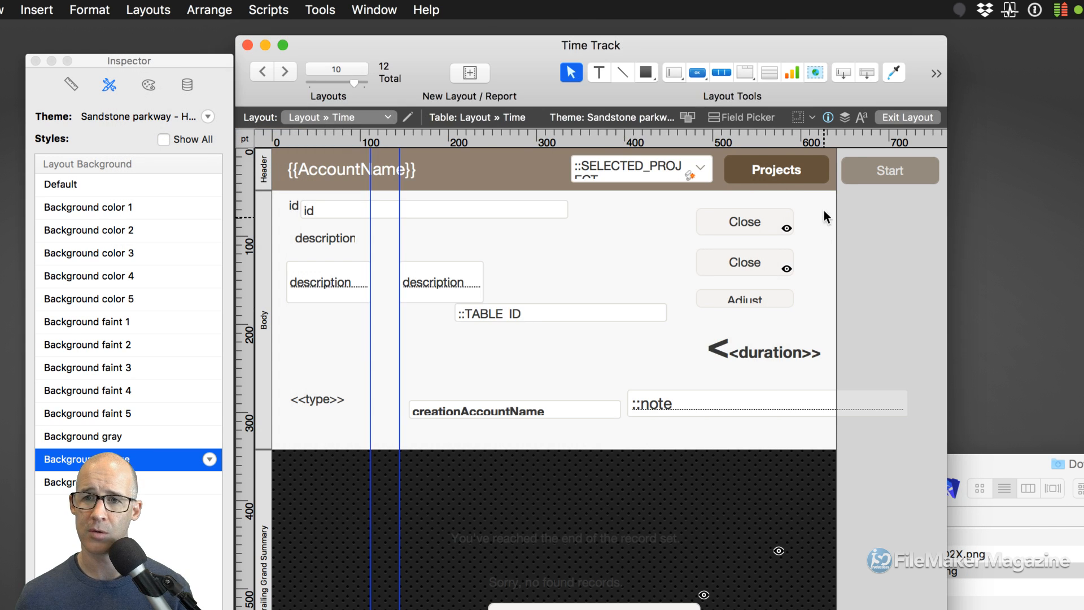
- Open Layout Setup for the Time layout via the pencil icon beside the Layout popup
left_click(376, 116)
left_click(479, 120)
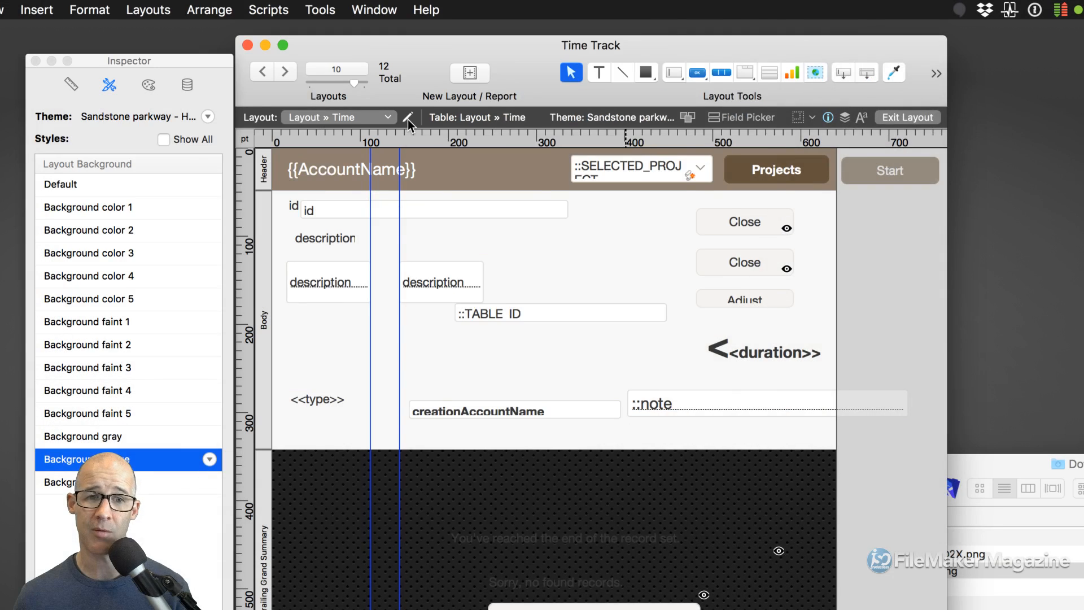
left_click(407, 120)
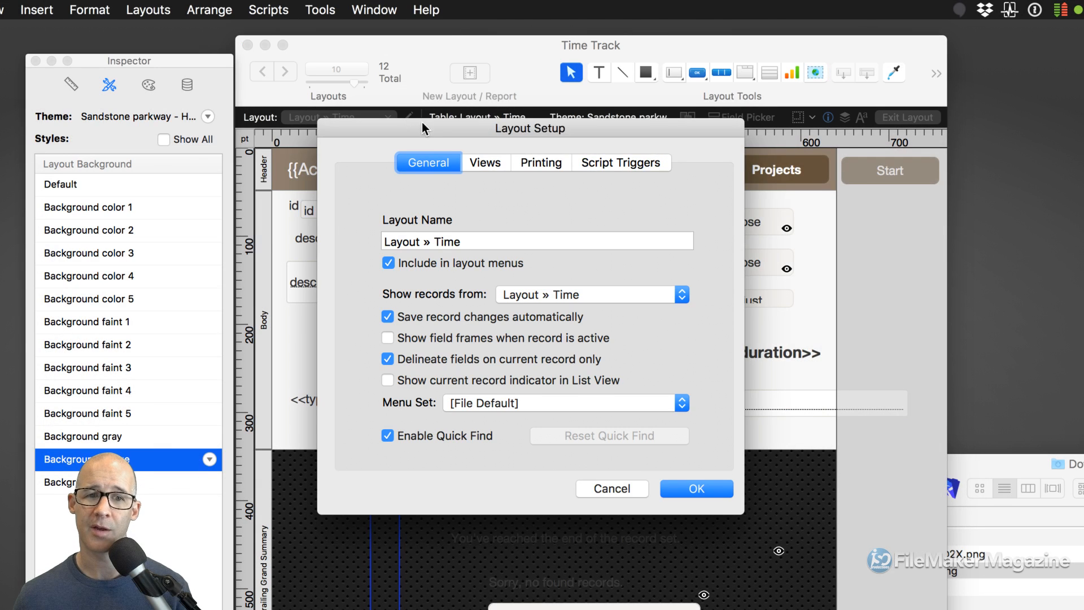
left_click_drag(466, 159, 468, 72)
- Review the OnRecordRevert, OnLayoutEnter (Filter view) and OnLayoutExit script triggers
left_click(610, 109)
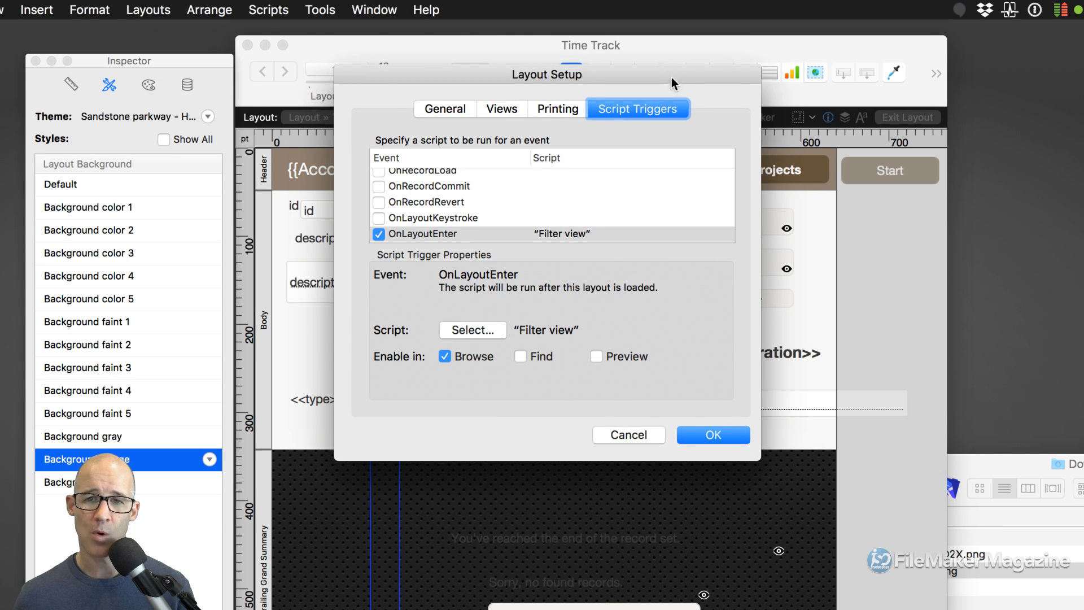
left_click_drag(664, 71, 657, 77)
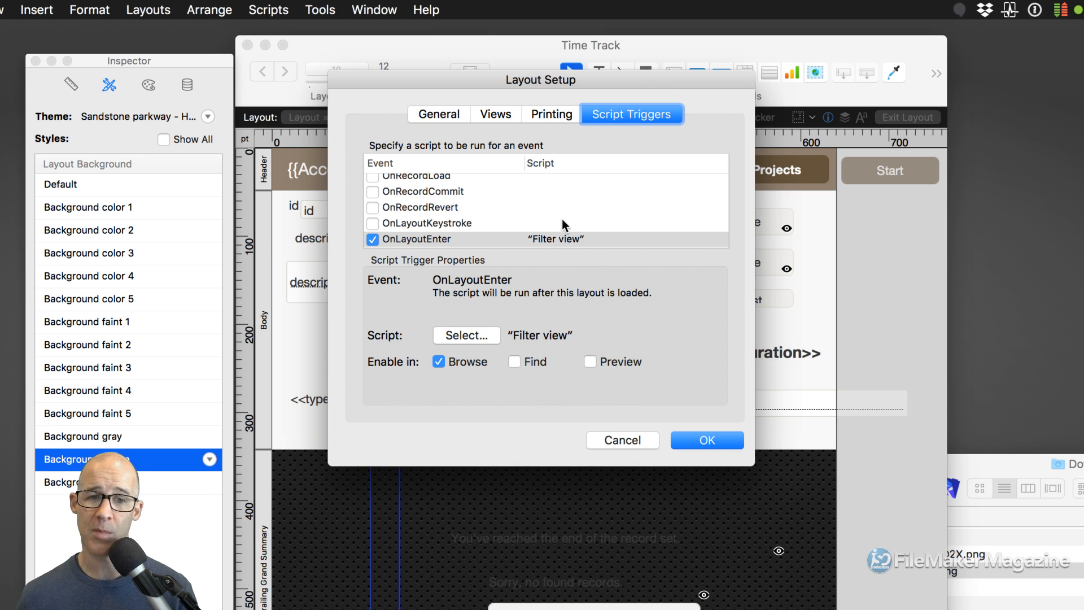
scroll(563, 209, "up", 1)
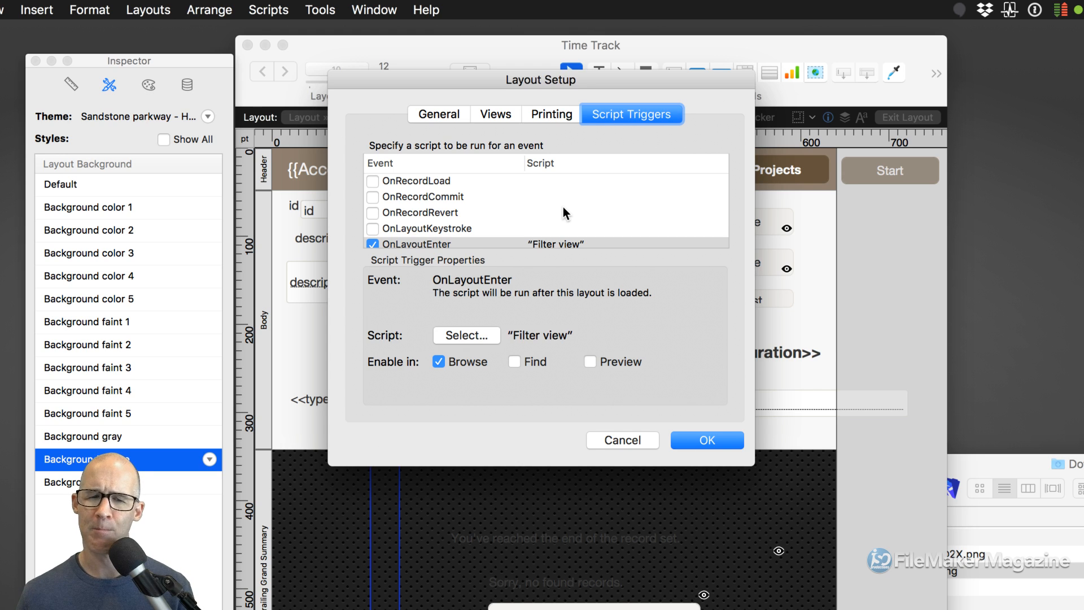
left_click(421, 213)
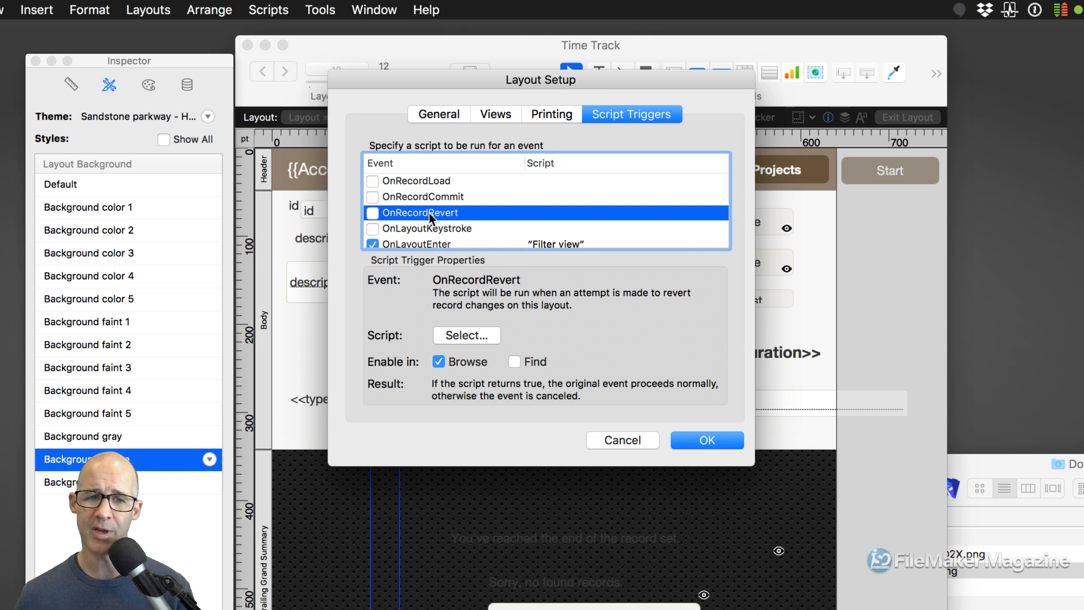
scroll(429, 212, "down", 2)
scroll(429, 212, "down", 2)
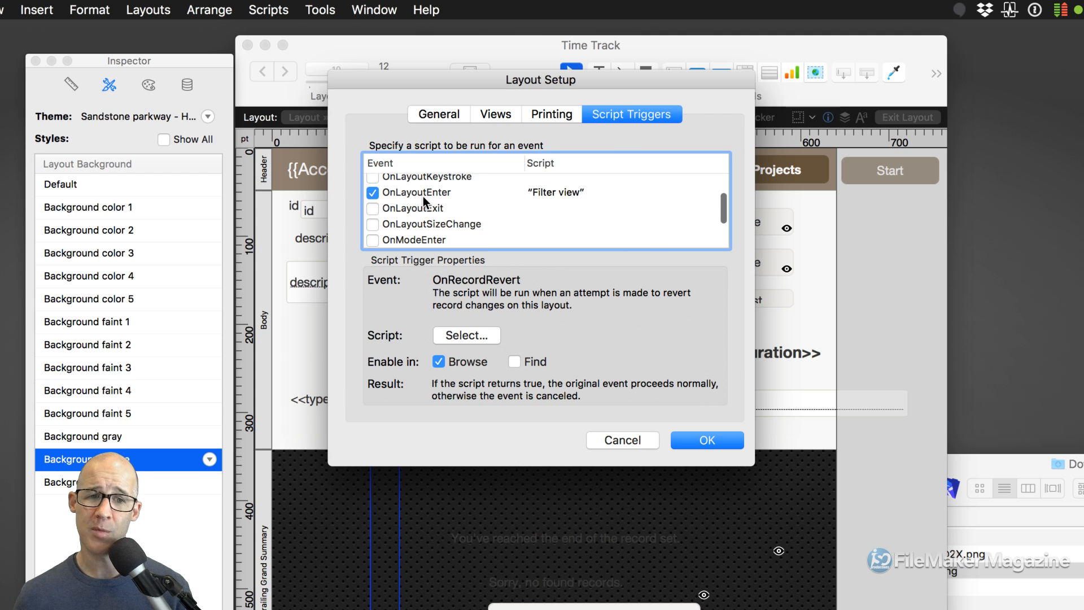
left_click(418, 194)
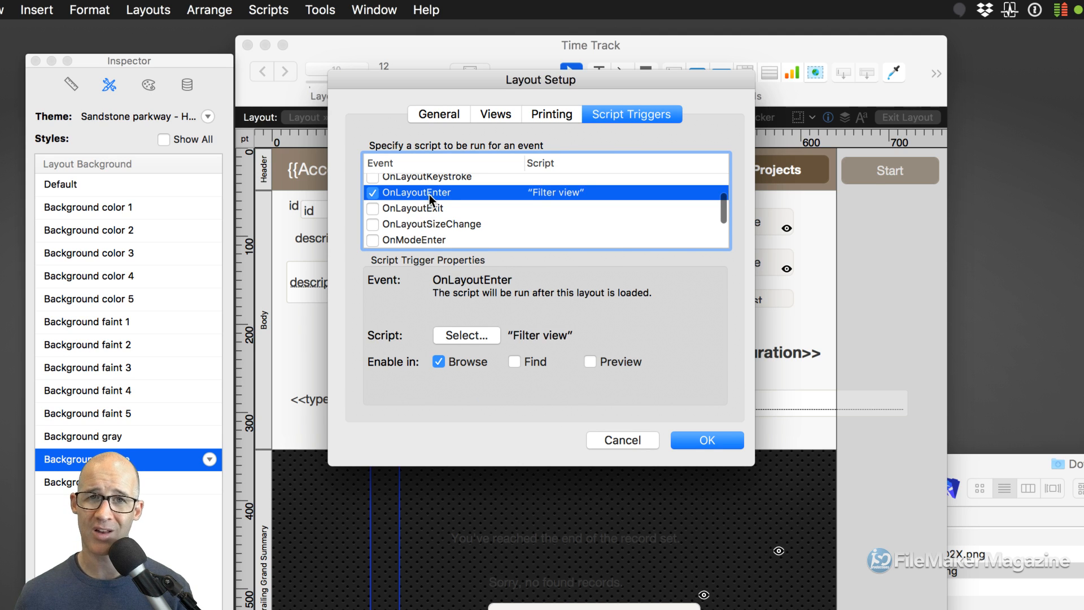
left_click(422, 209)
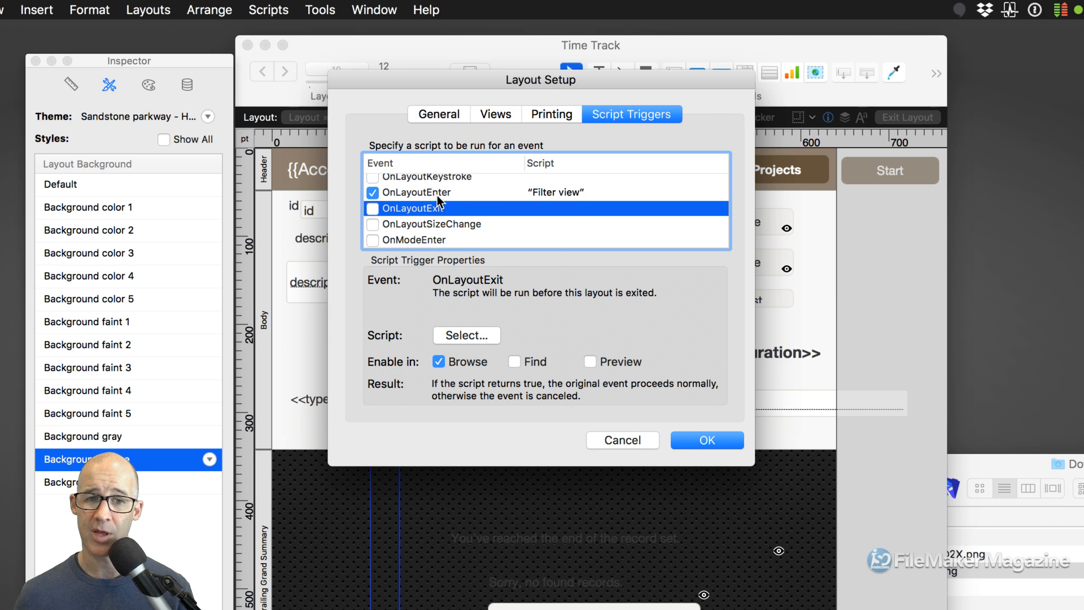
left_click(436, 194)
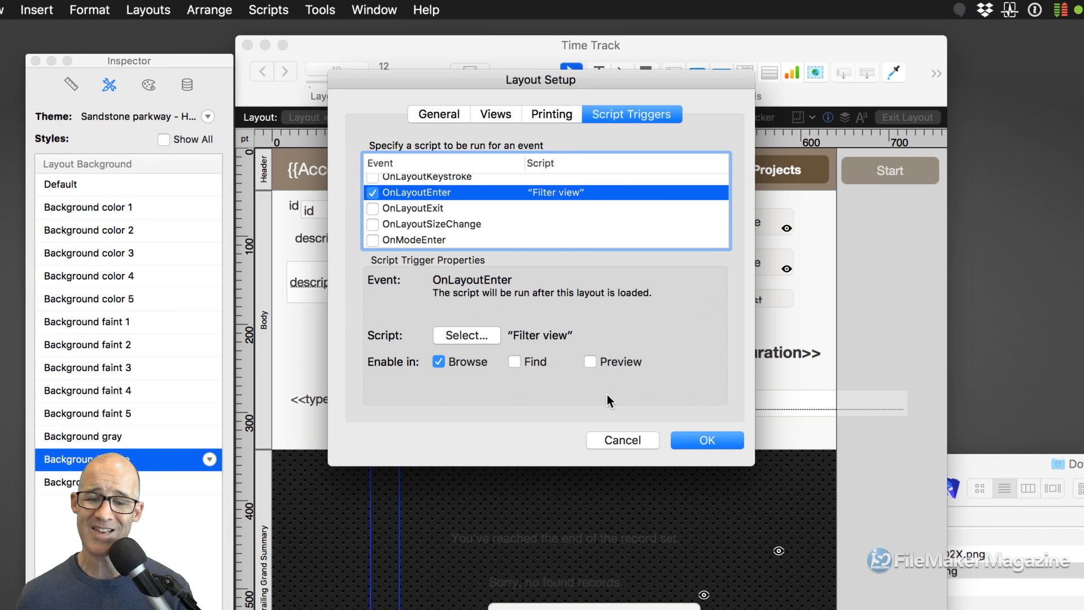
left_click(616, 439)
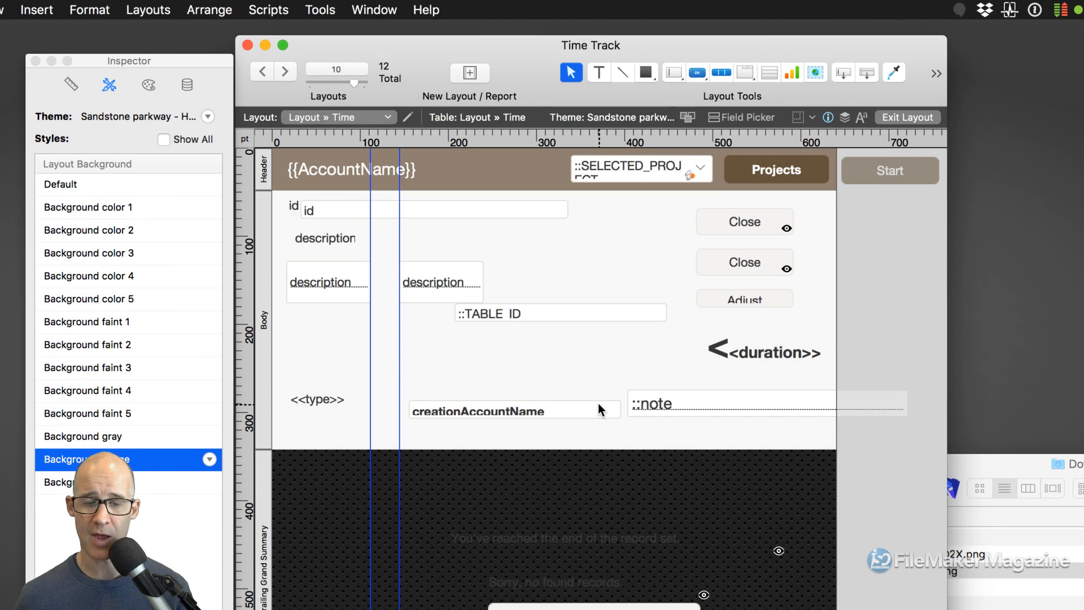
key("super+shift+s")
left_click_drag(546, 218, 486, 93)
left_click(420, 153)
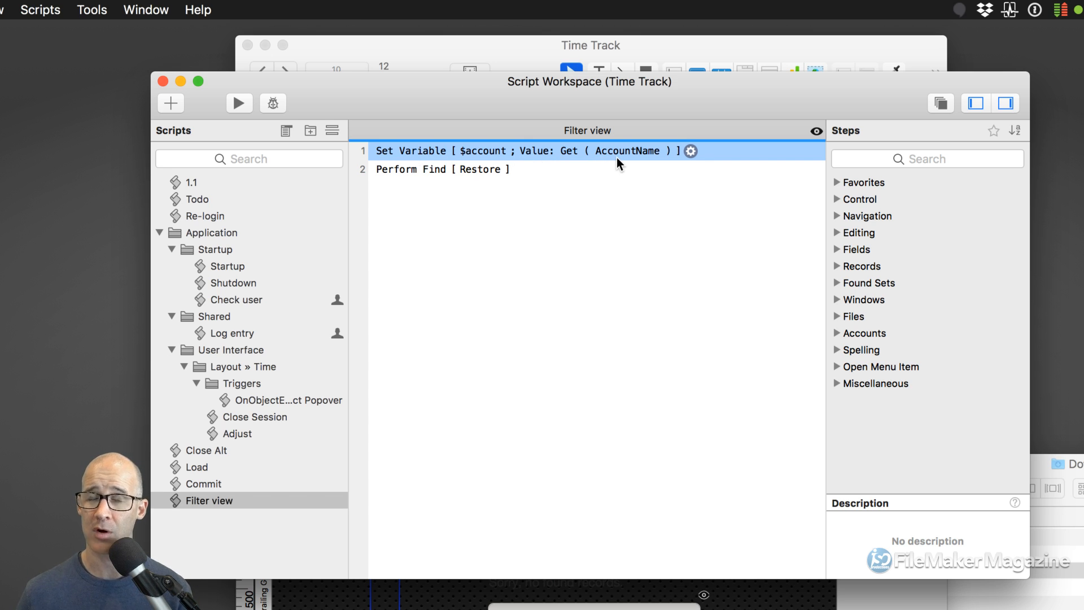
left_click(541, 169)
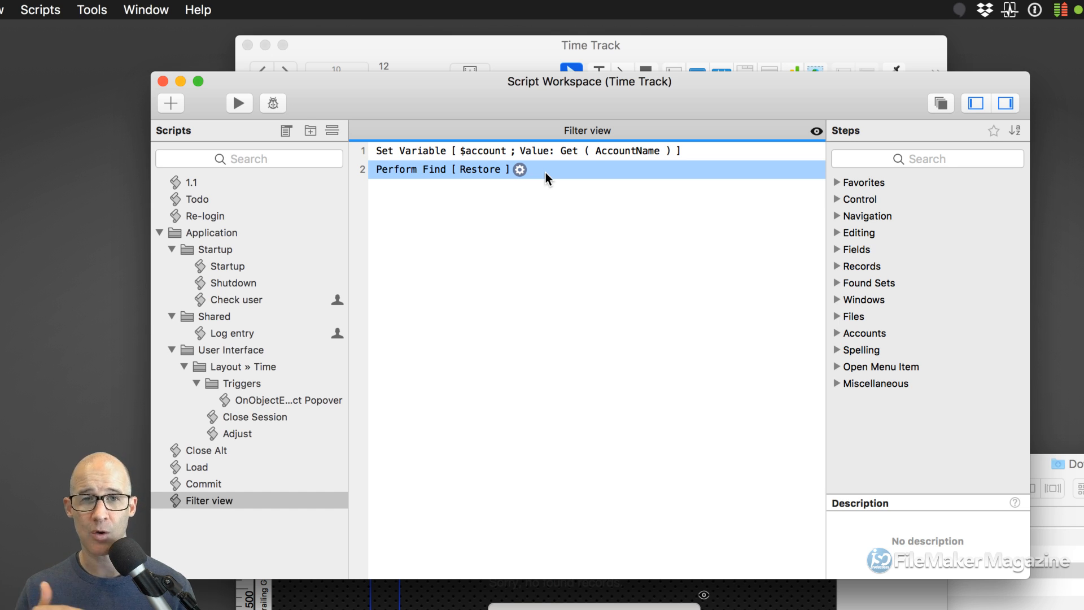
key("super+l")
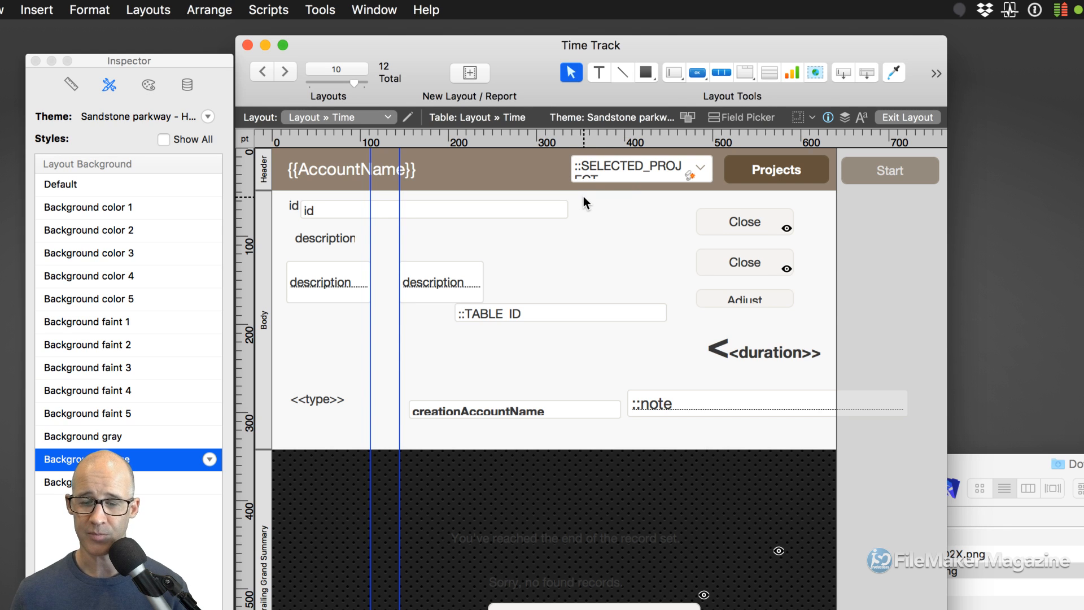
- Reopen Layout Setup on Script Triggers and review the OnRecordLoad and OnRecordCommit triggers
right_click(585, 234)
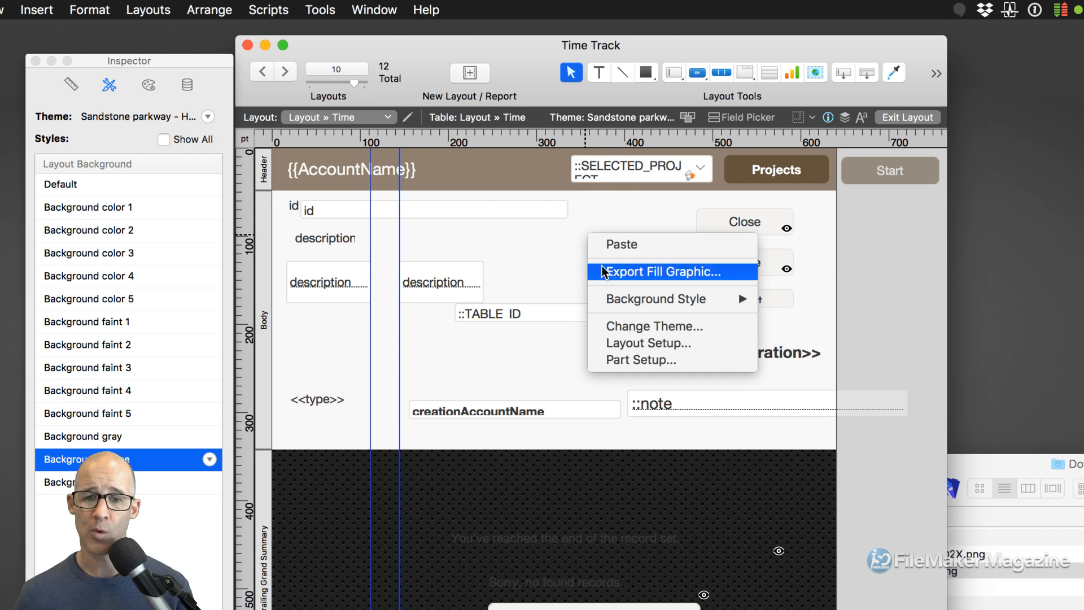
left_click(643, 344)
left_click(630, 115)
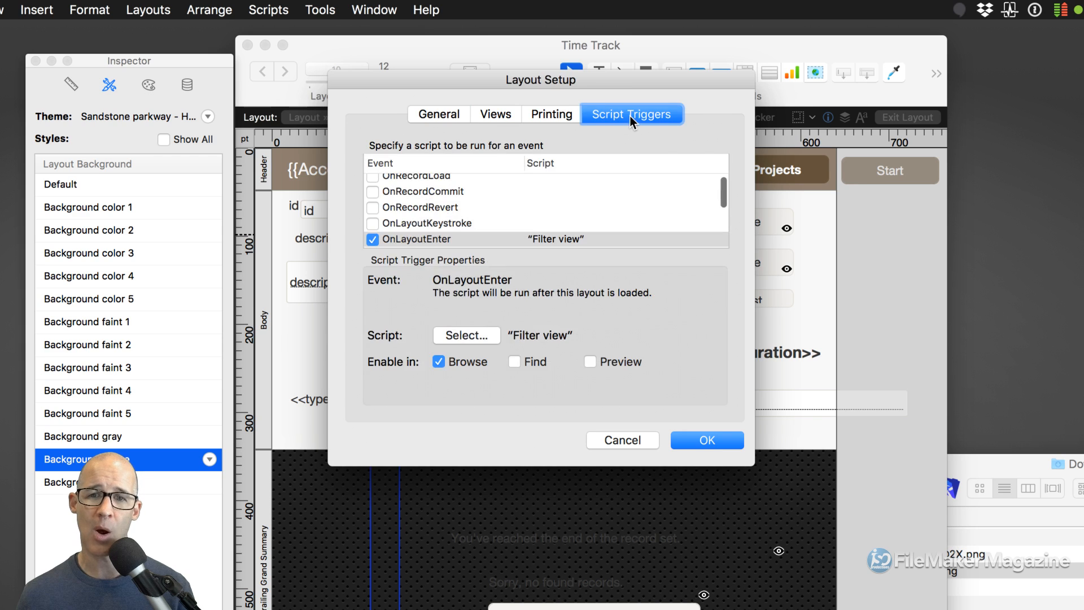
left_click_drag(606, 83, 621, 77)
scroll(540, 192, "up", 1)
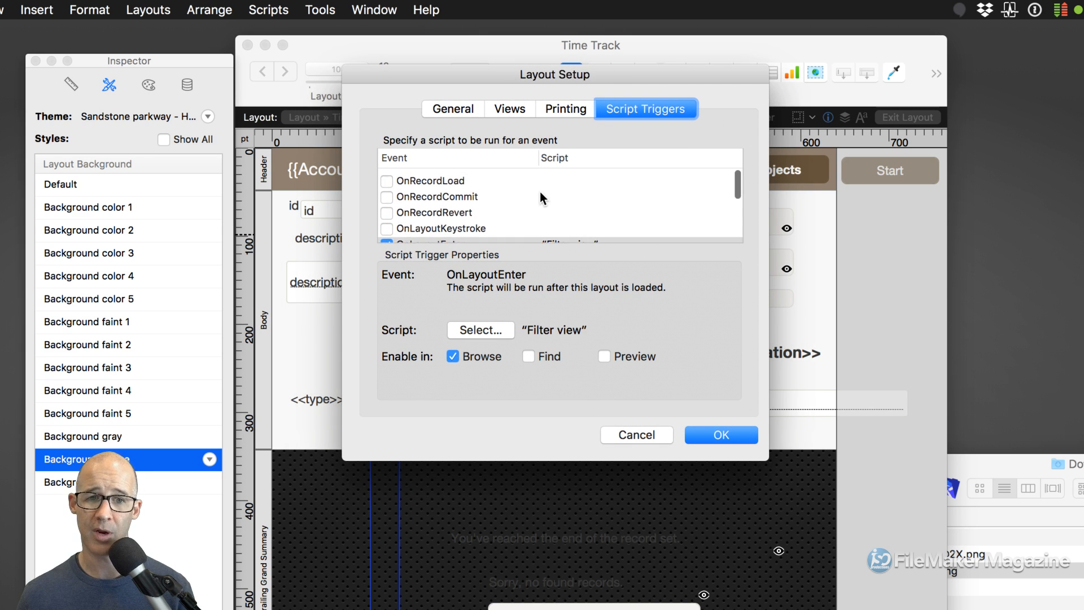
scroll(536, 195, "down", 1)
left_click(459, 175)
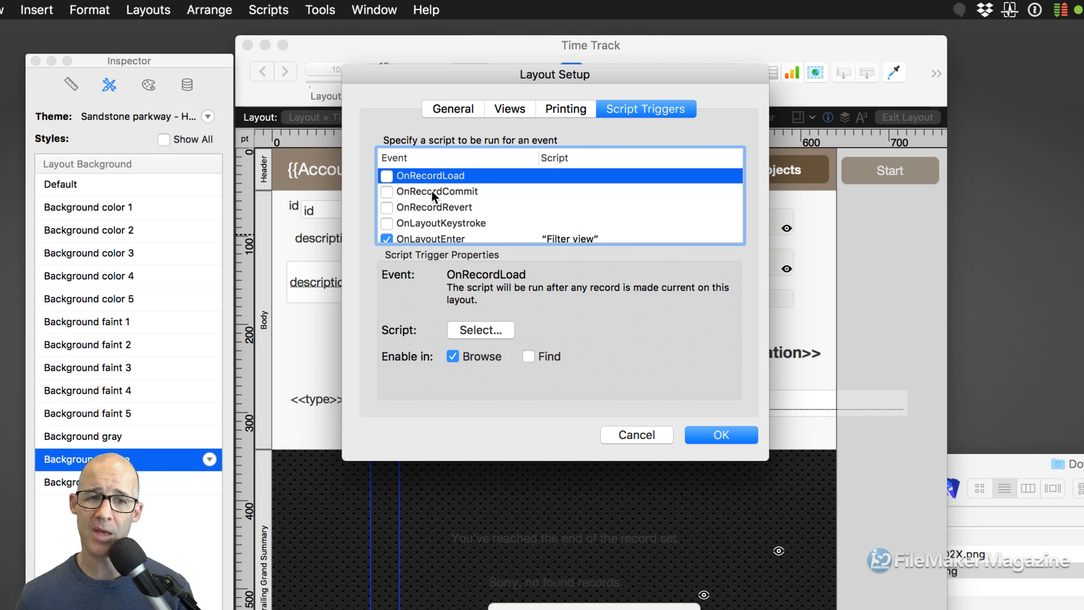
left_click(431, 191)
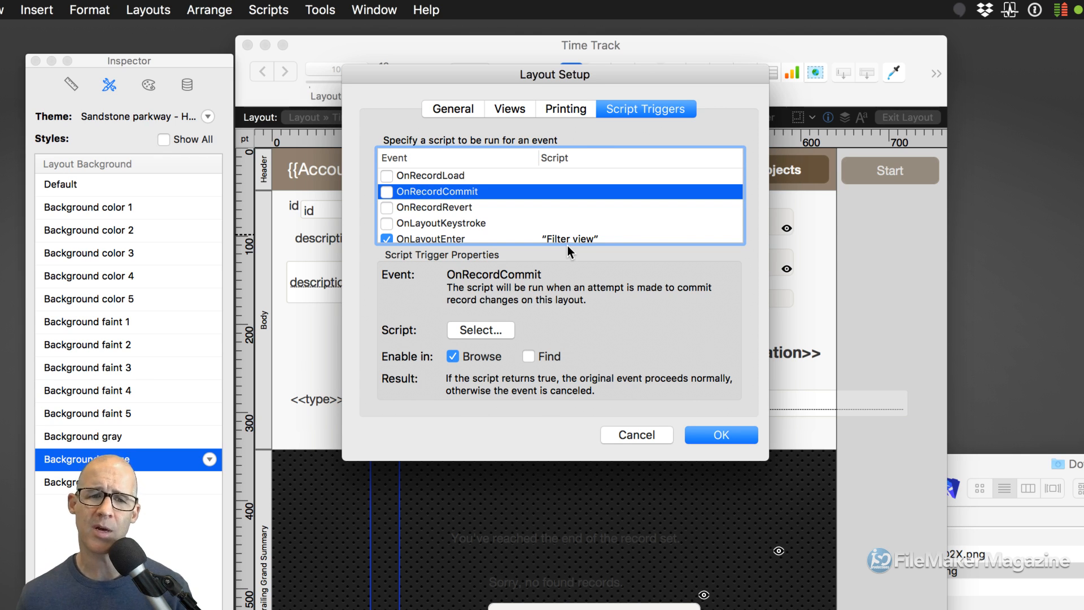
left_click(423, 208)
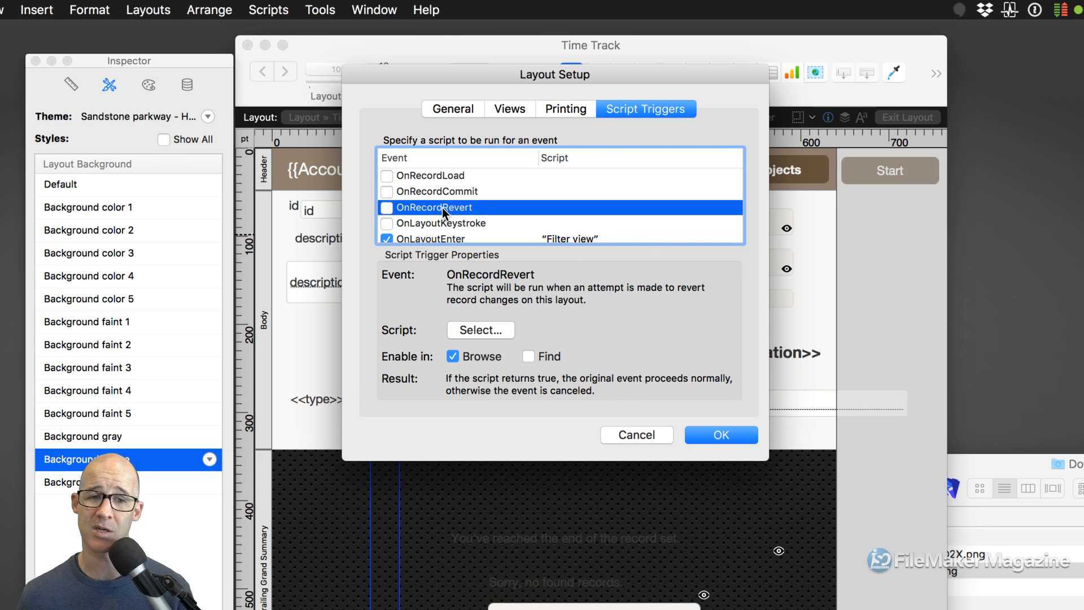
left_click(443, 193)
left_click(442, 205)
left_click(443, 191)
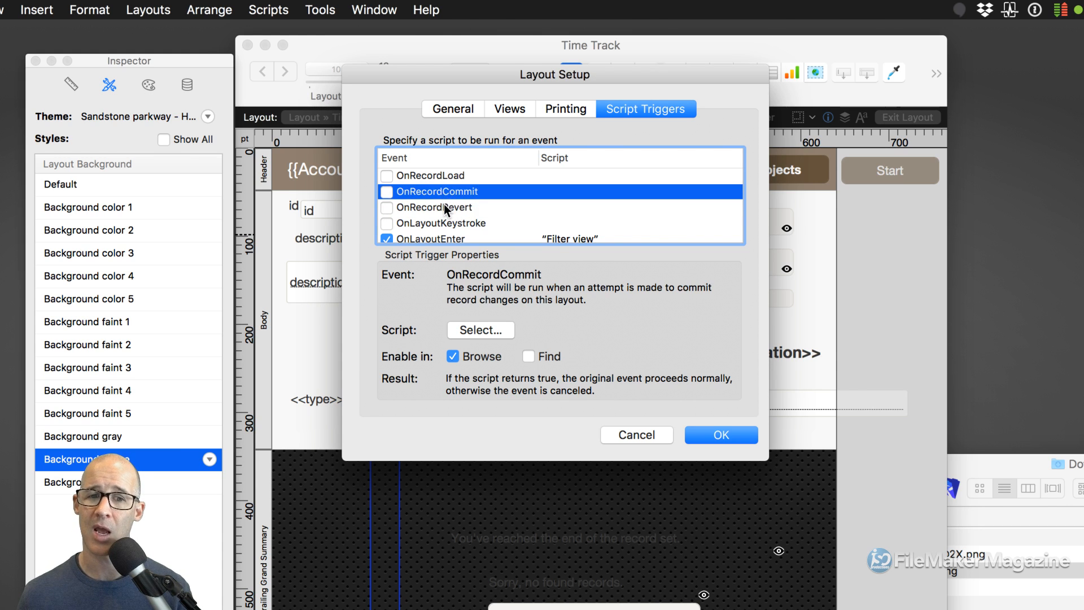
left_click(443, 205)
scroll(444, 204, "down", 3)
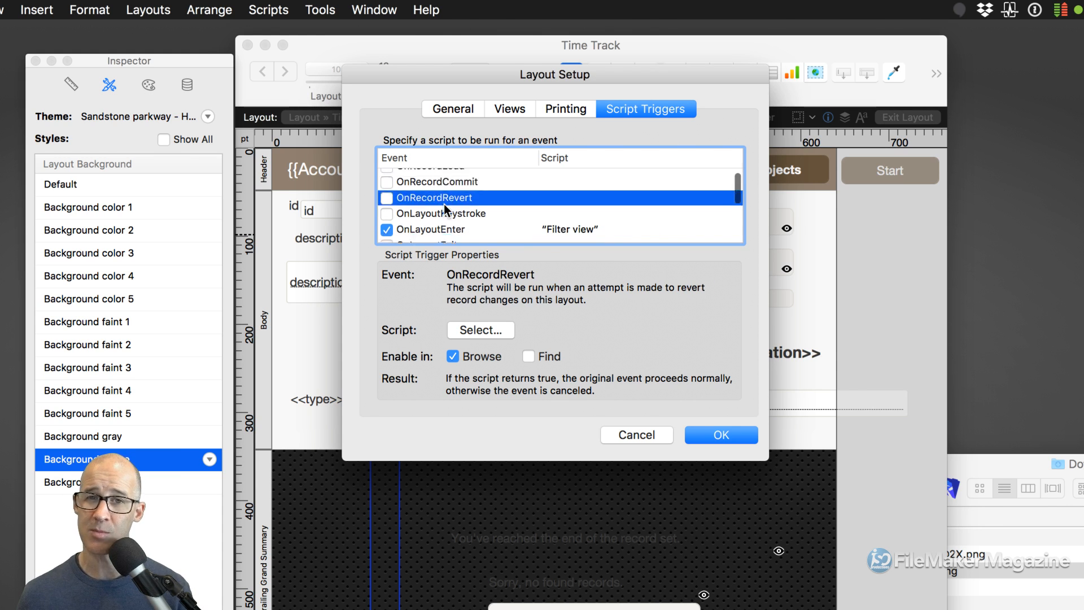
scroll(444, 205, "up", 2)
left_click(424, 198)
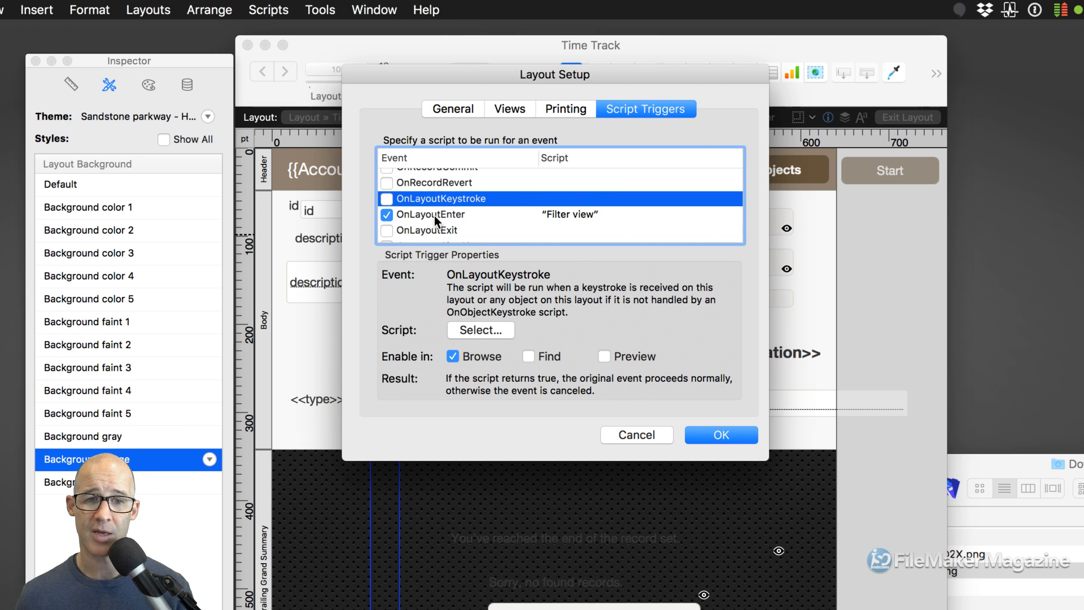
left_click(434, 215)
scroll(439, 216, "down", 1)
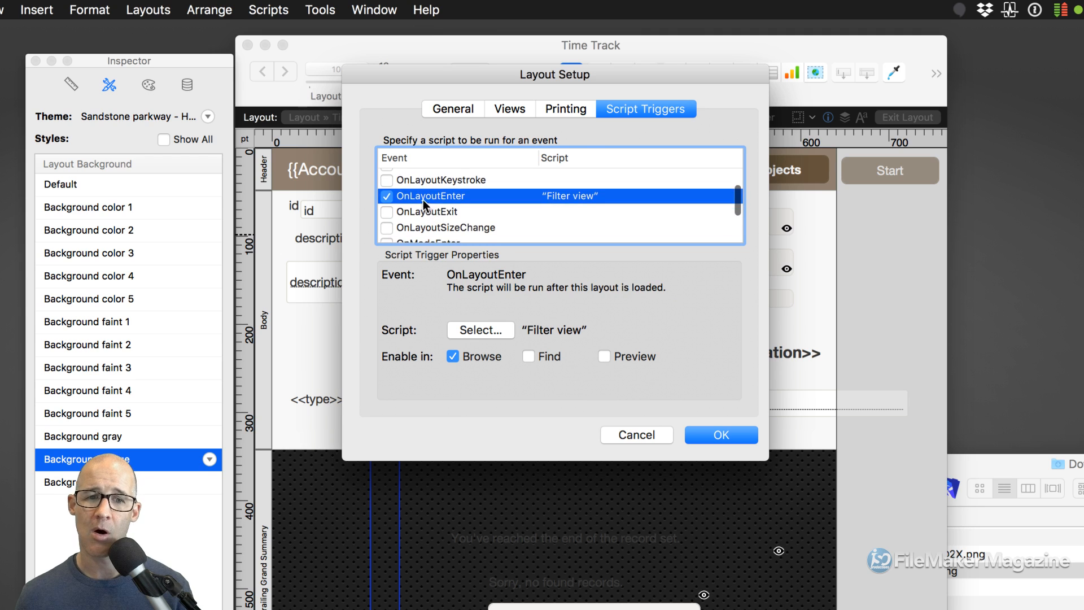
left_click(431, 212)
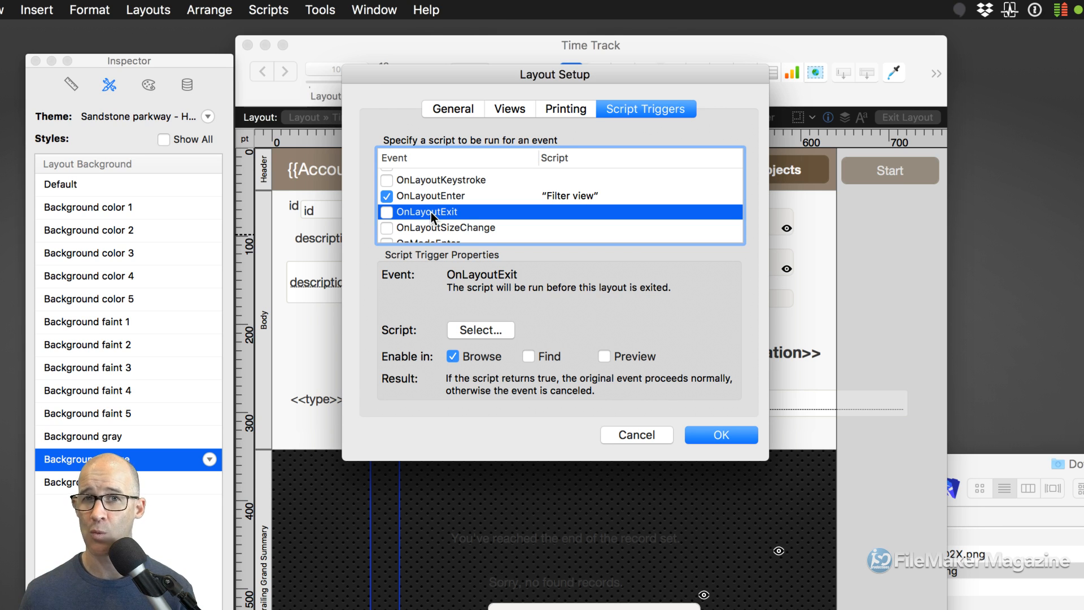
scroll(431, 211, "down", 2)
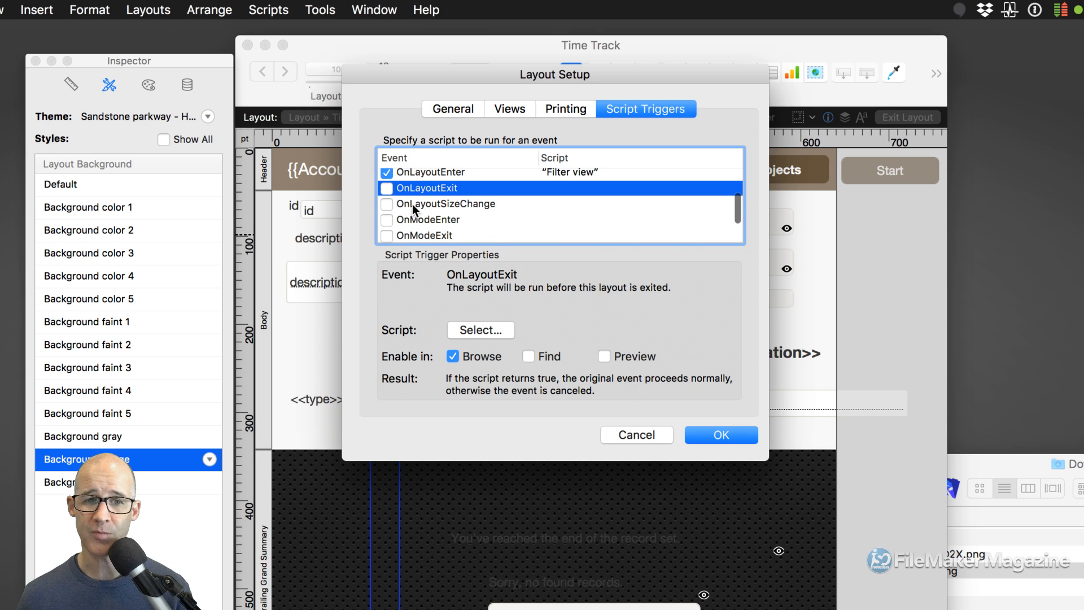
left_click(412, 205)
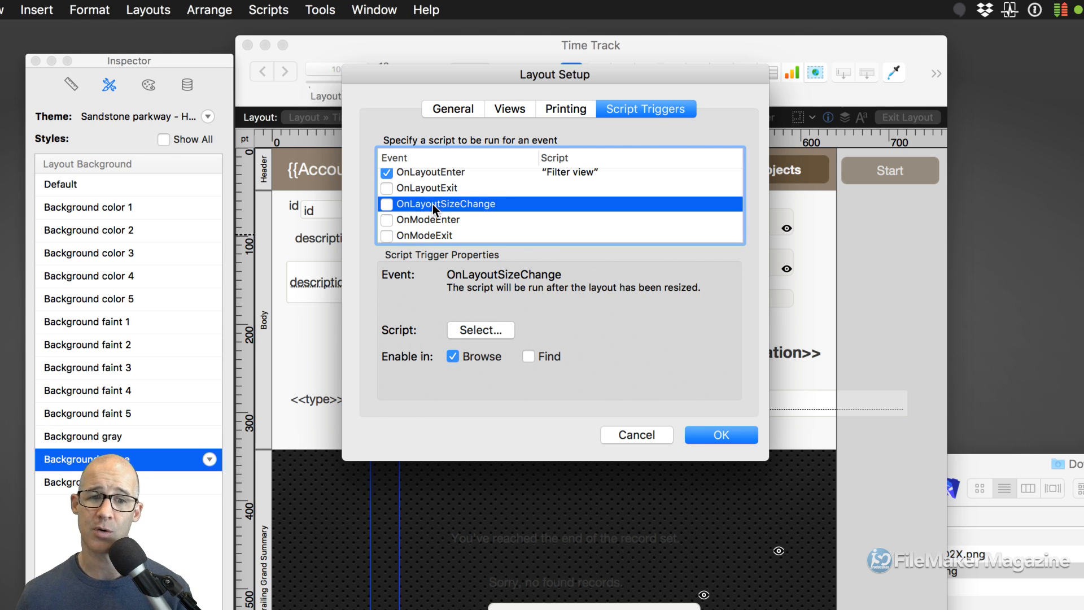
- Review the OnModeEnter, OnModeExit, OnLayoutEnter, OnLayoutExit, OnViewChange and OnGestureTap triggers
left_click(424, 220)
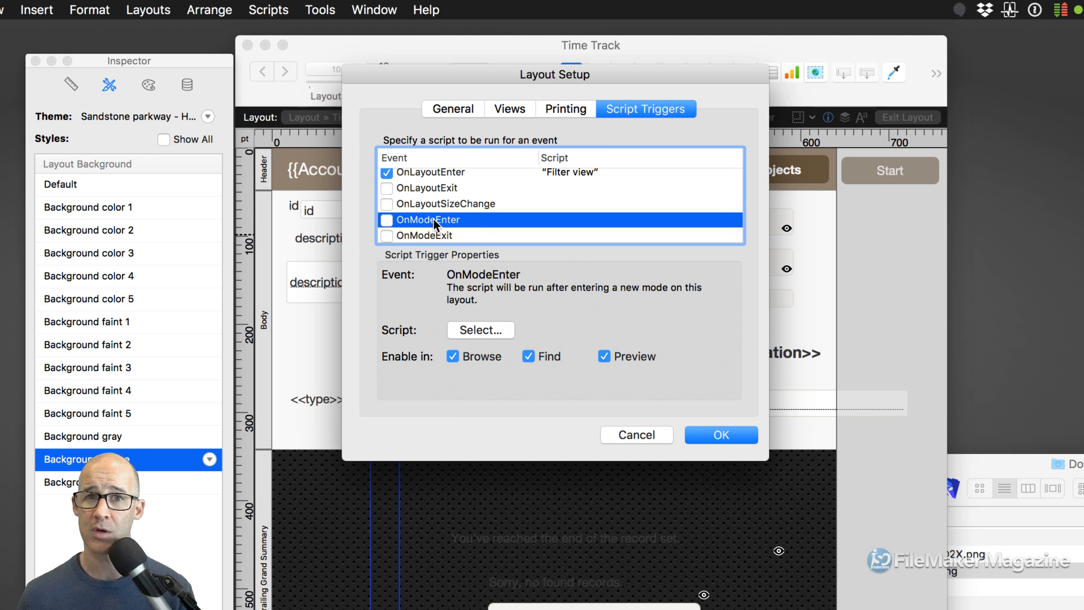
scroll(432, 218, "down", 3)
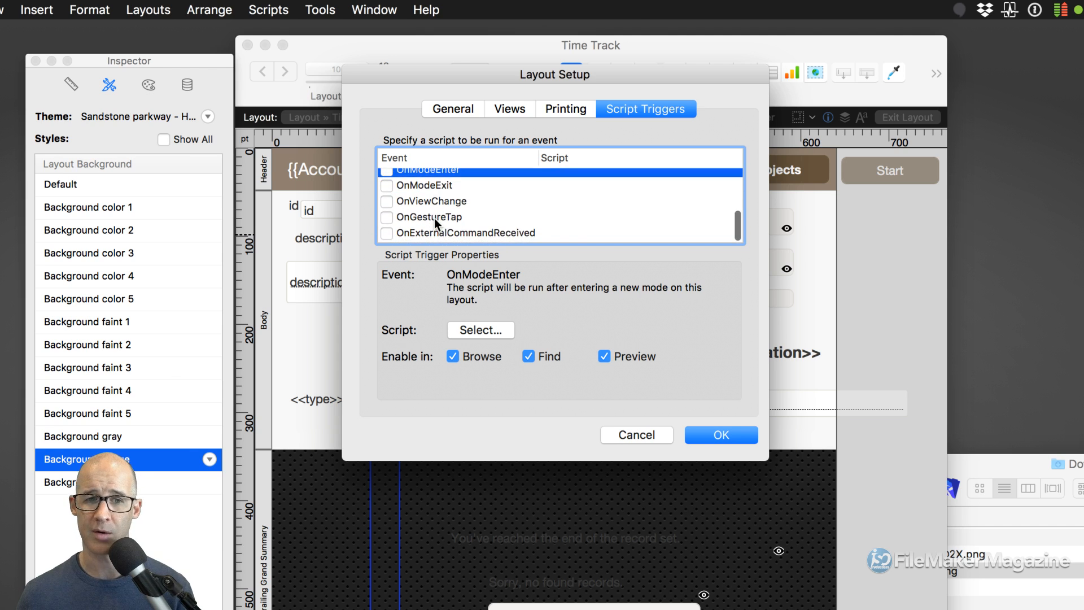
left_click(428, 185)
scroll(445, 198, "up", 1)
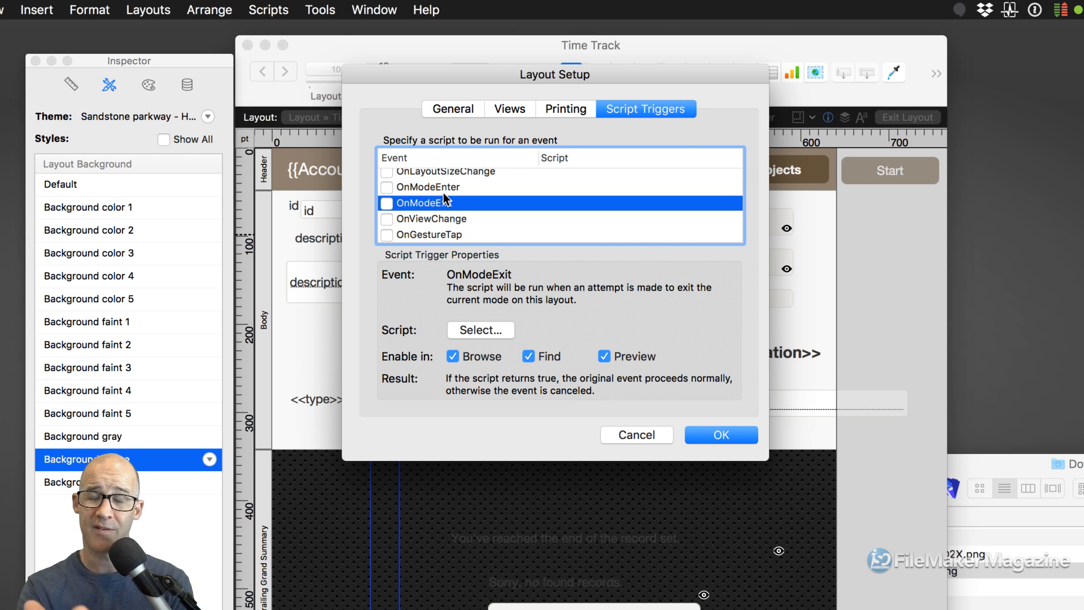
scroll(466, 192, "up", 3)
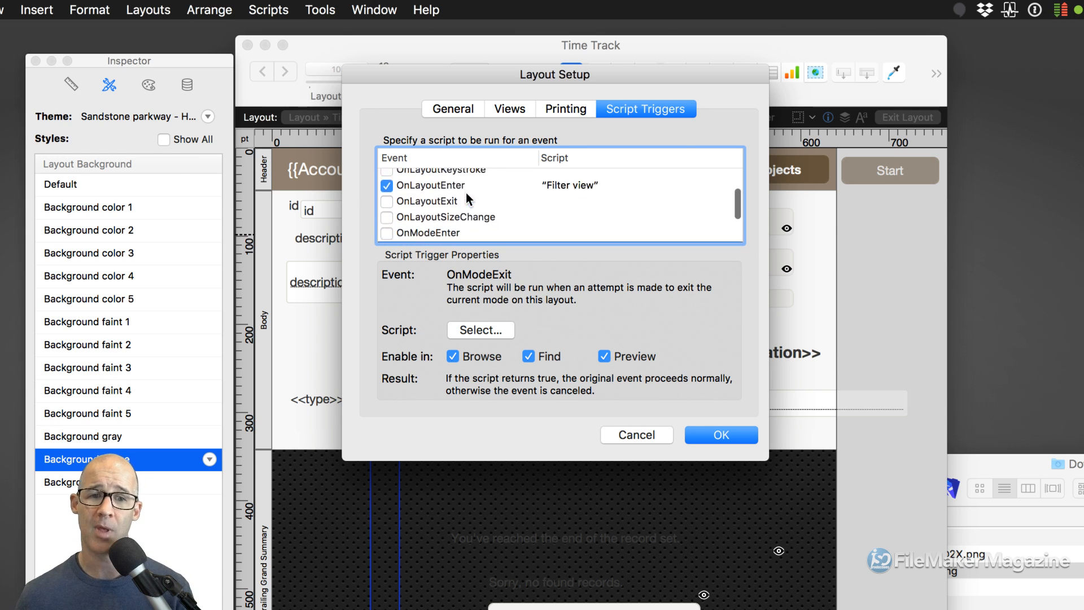
left_click(445, 202)
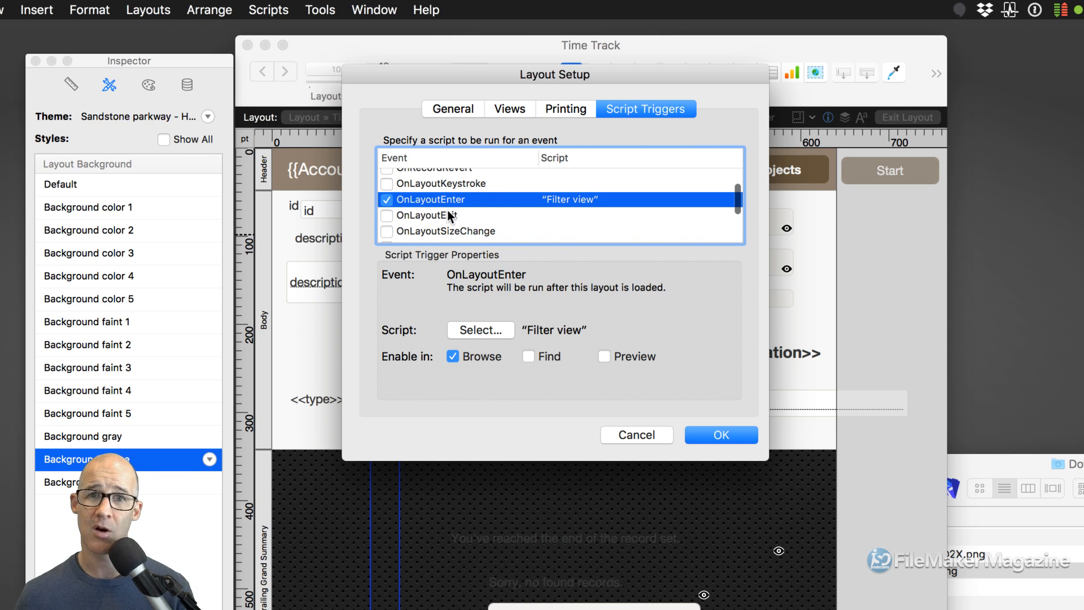
left_click(448, 214)
scroll(450, 212, "down", 3)
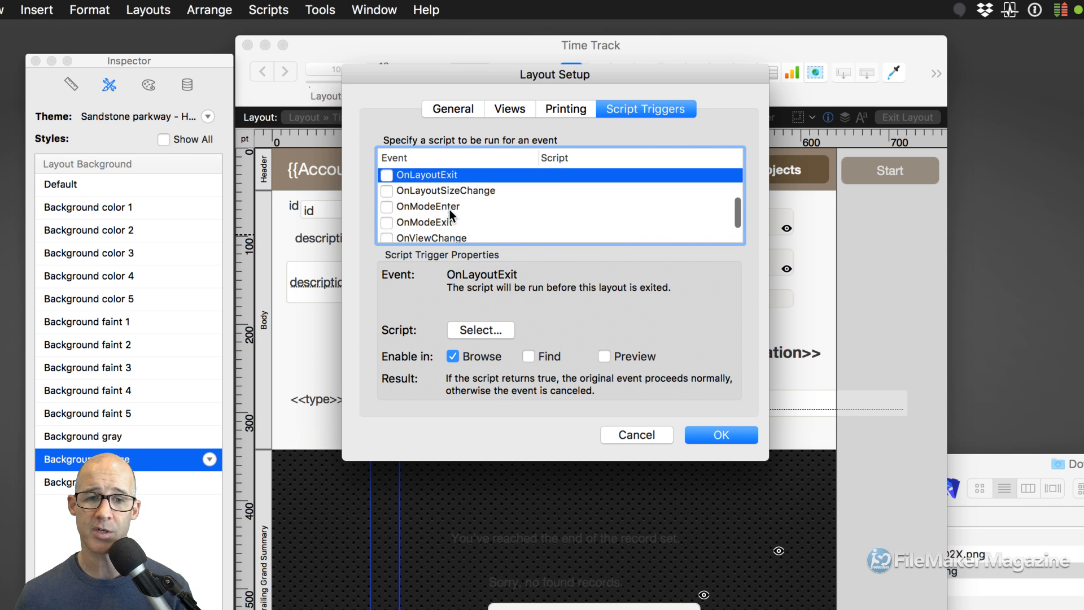
left_click(427, 197)
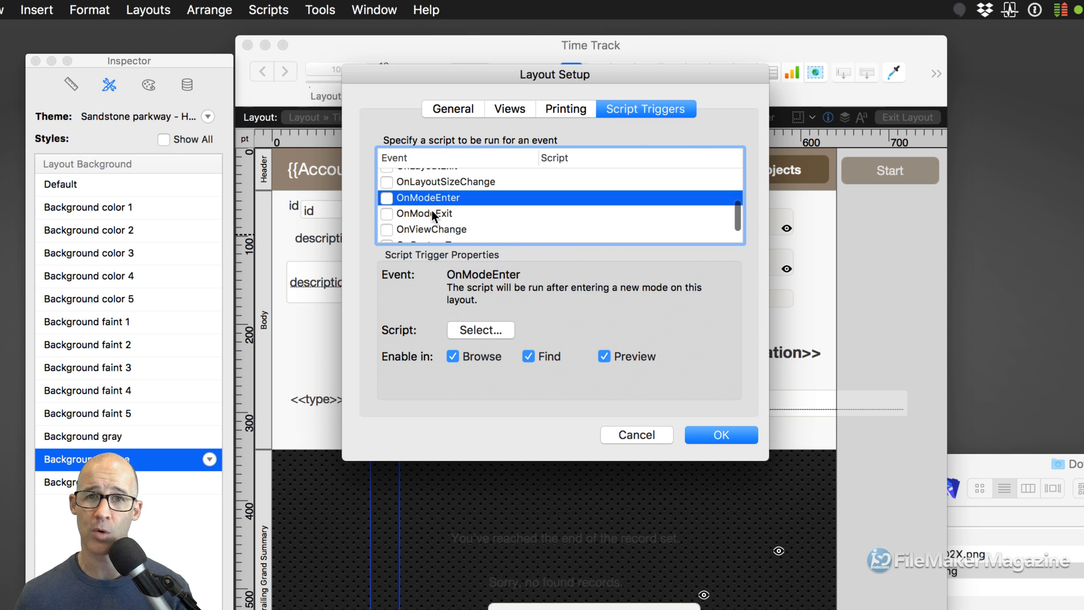
scroll(431, 211, "down", 2)
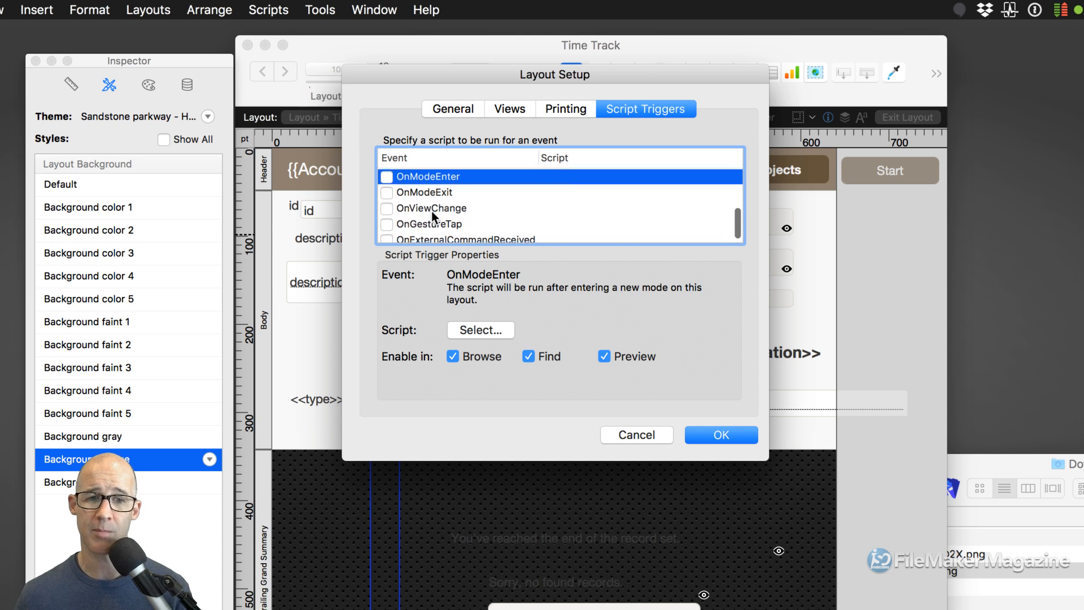
left_click(423, 205)
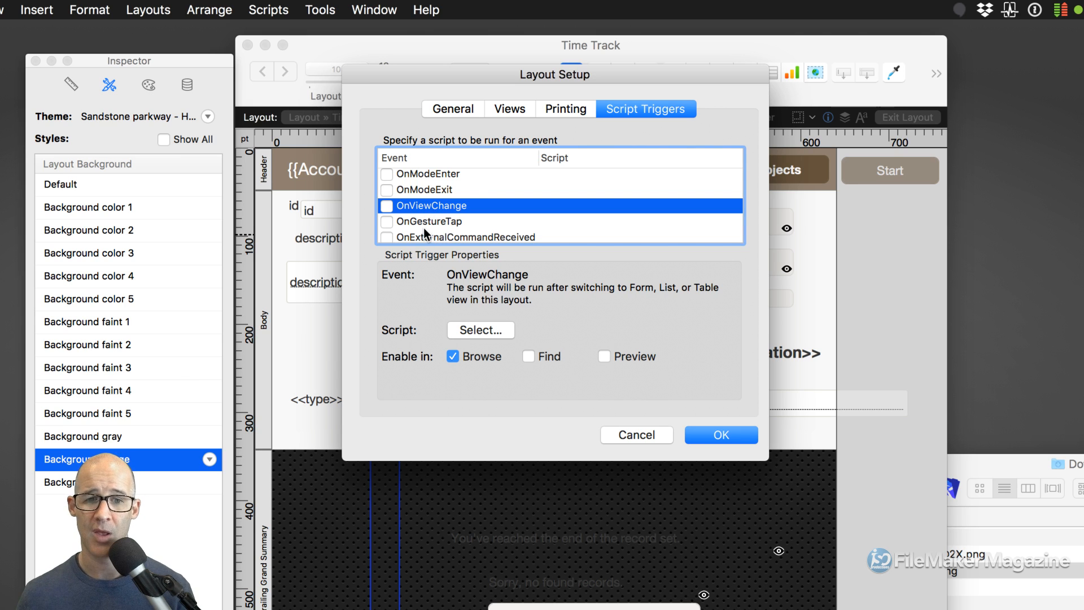
left_click(420, 222)
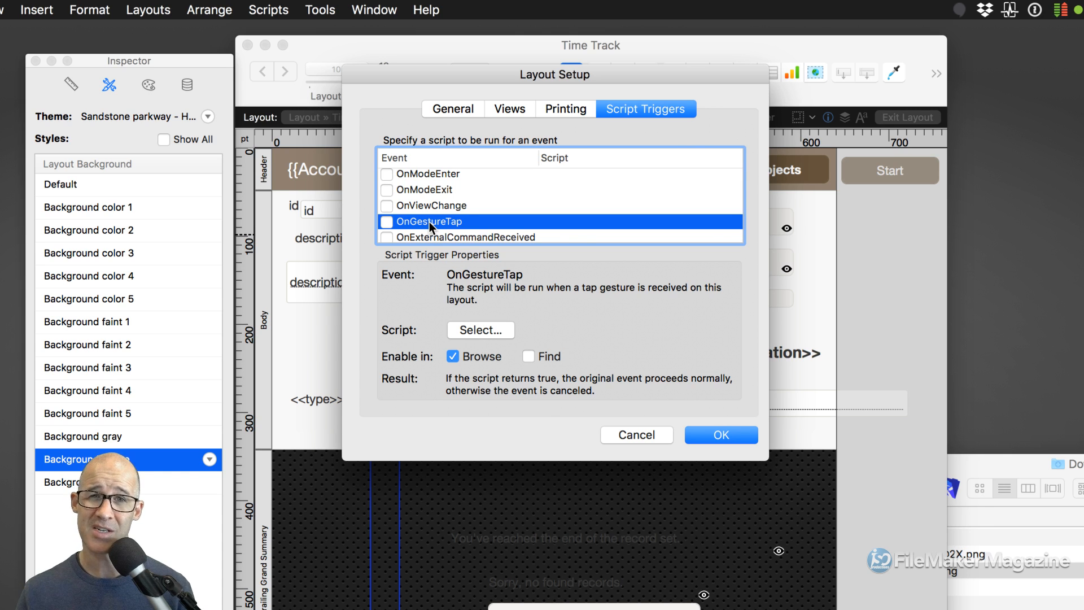
- Cancel Layout Setup and open the Data Viewer, moving it toward the centre
left_click(635, 433)
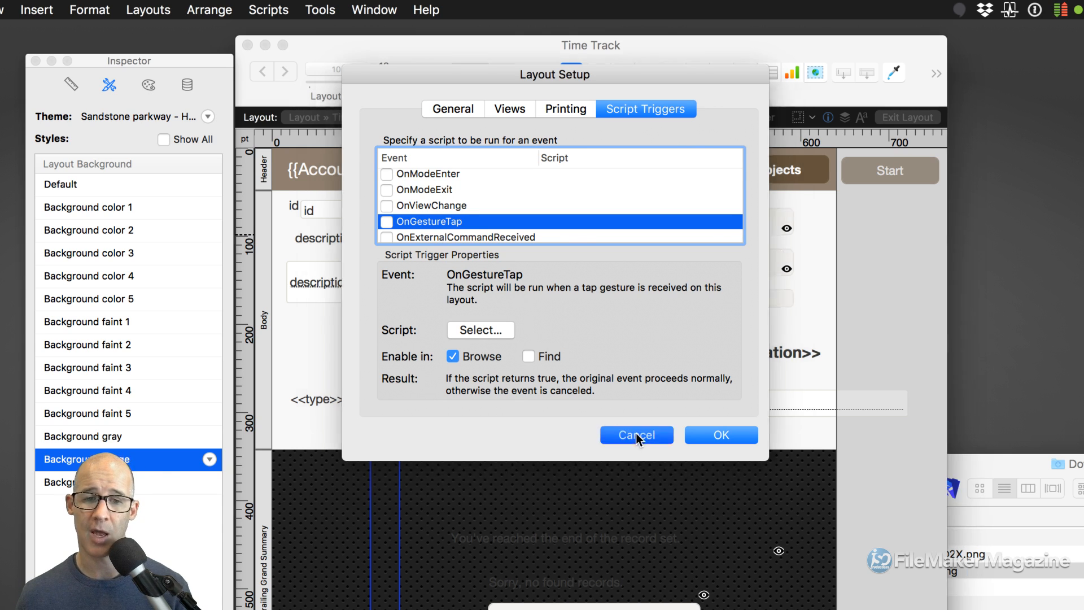
left_click(323, 5)
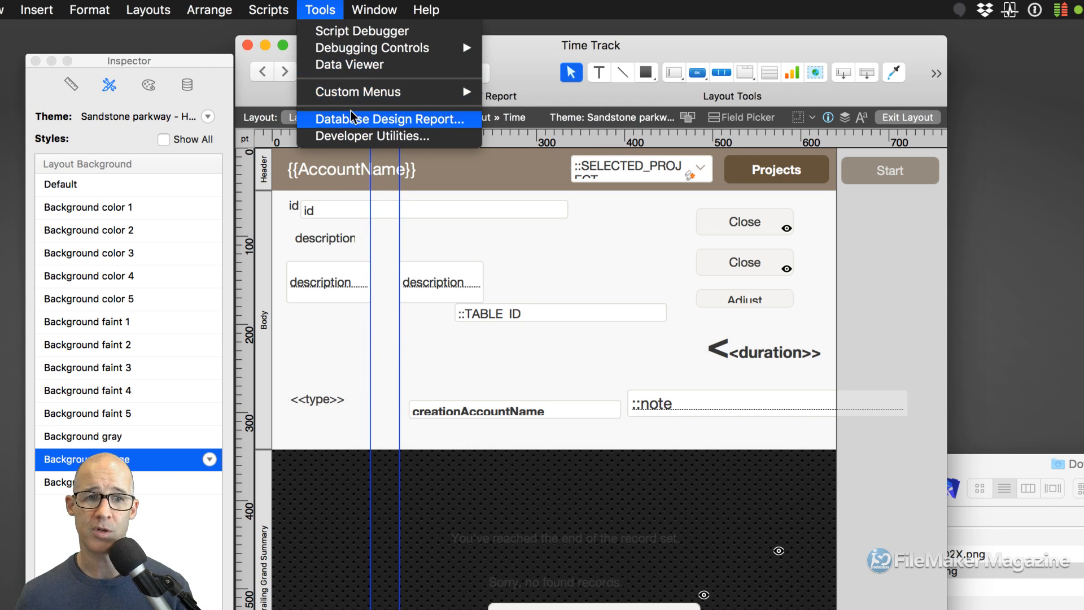
left_click(354, 70)
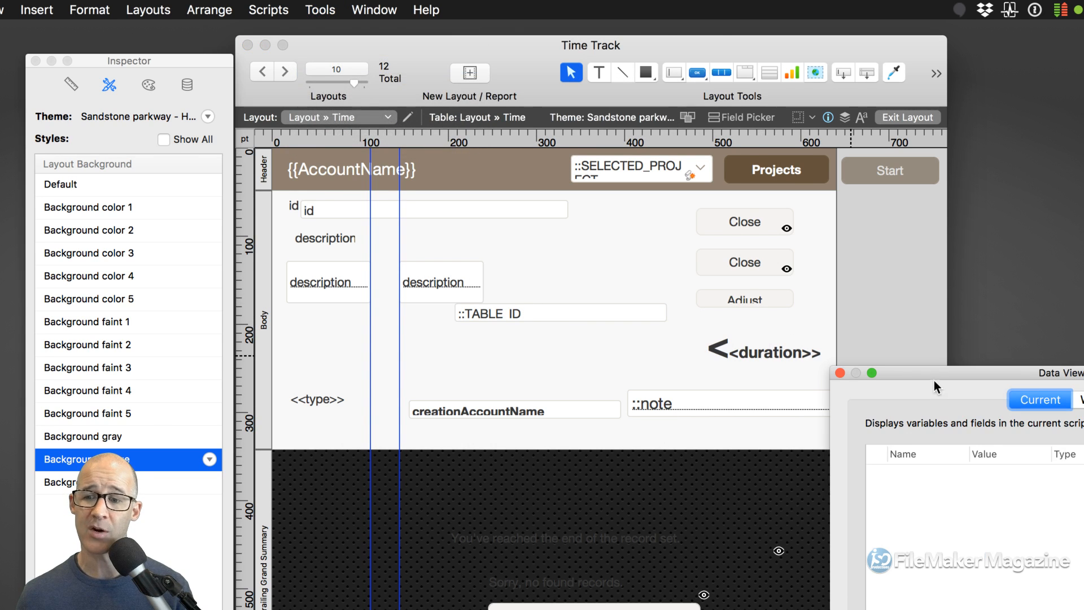
left_click_drag(933, 377, 303, 105)
left_click(452, 133)
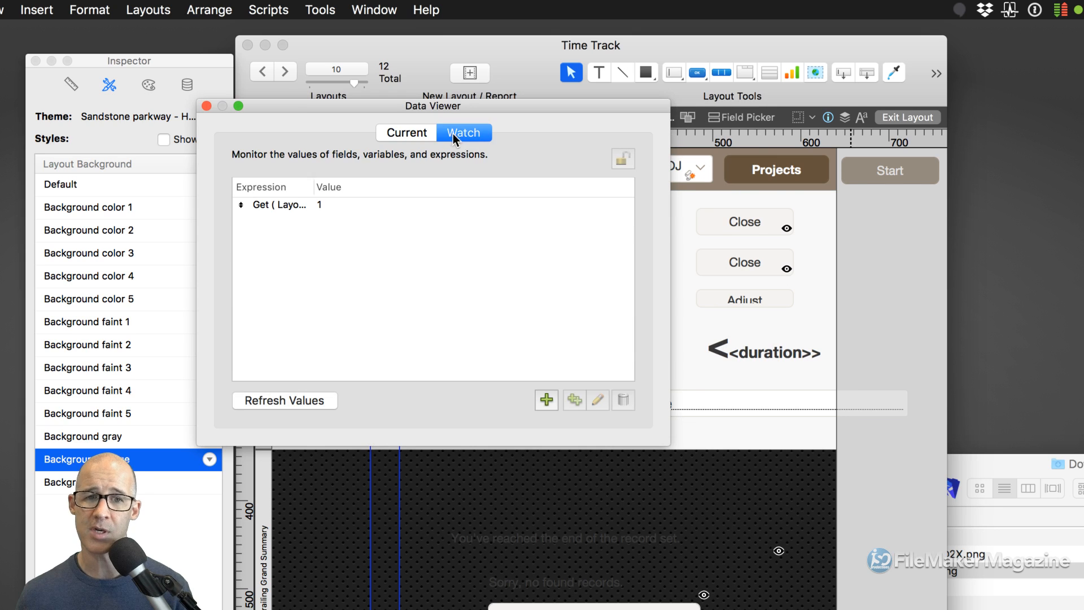
left_click_drag(666, 445, 744, 485)
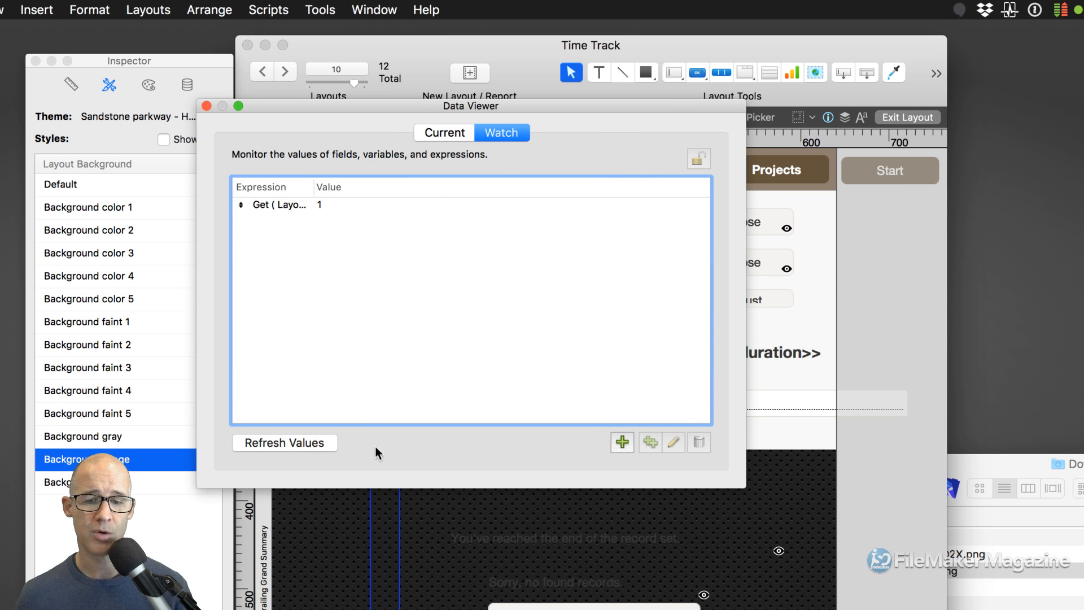
left_click(622, 443)
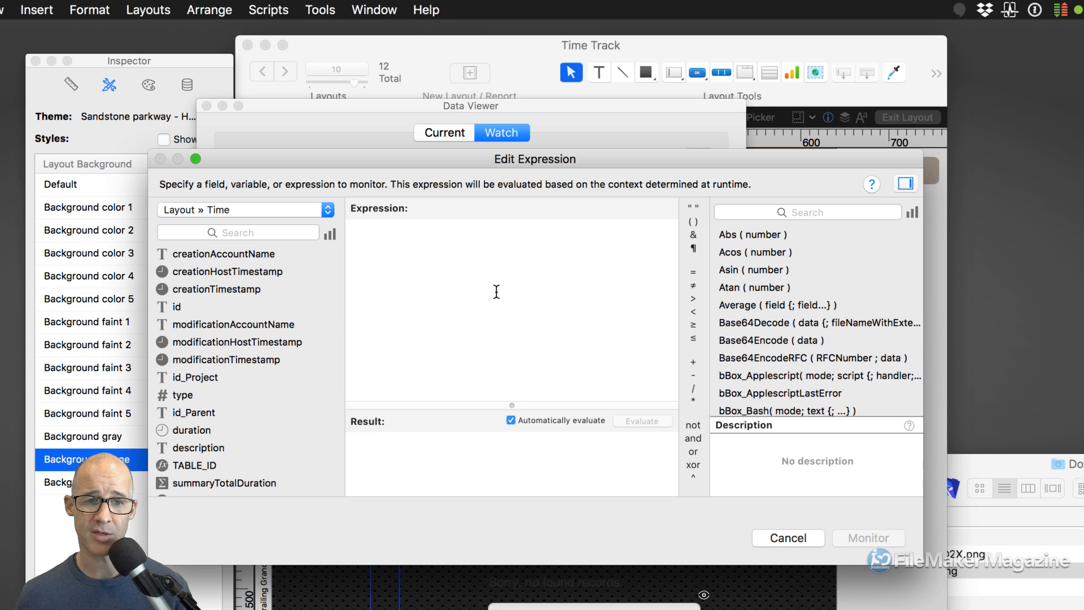
type("get (")
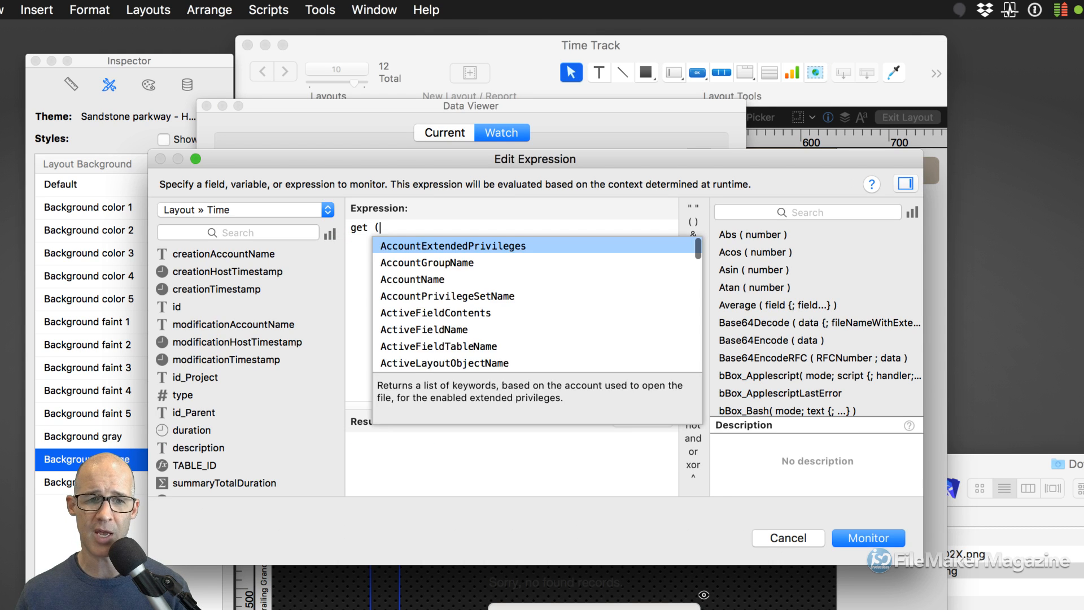
type(" ges")
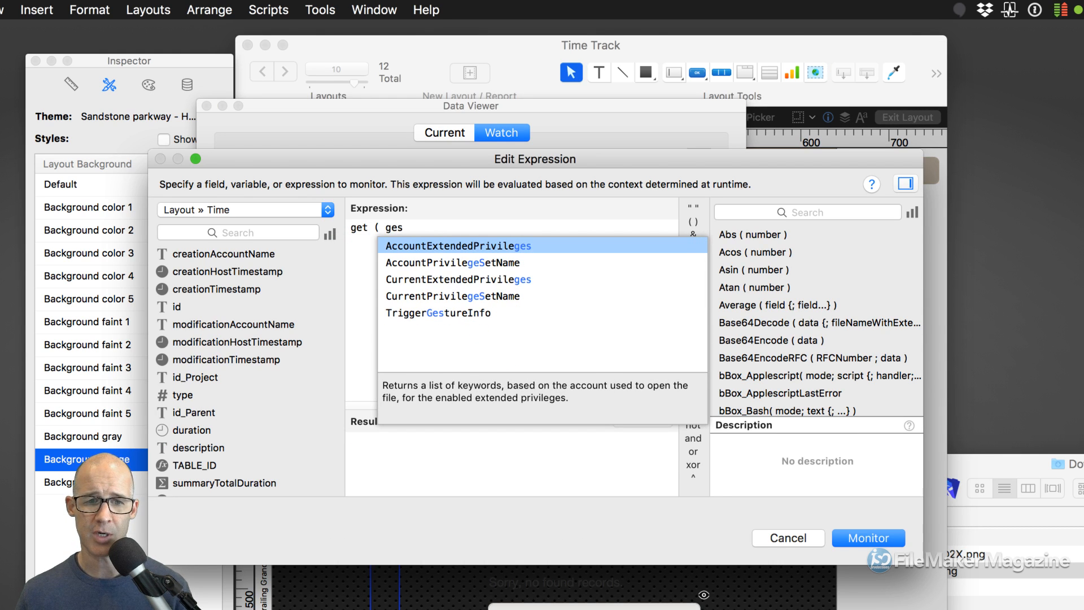
key("Down")
key("Down")
key("Down")
key("Down")
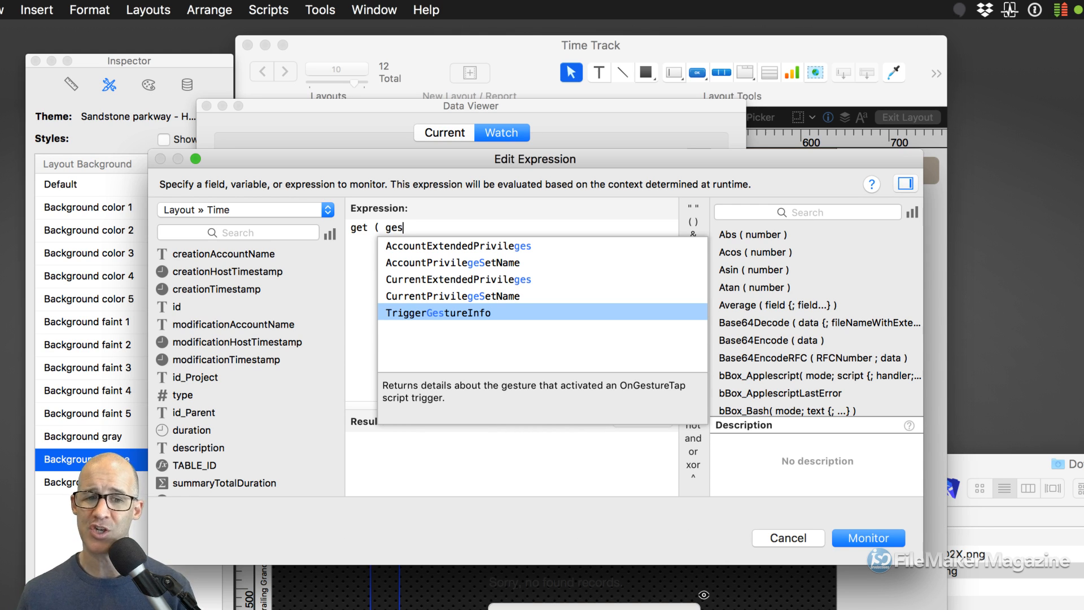
key("Return")
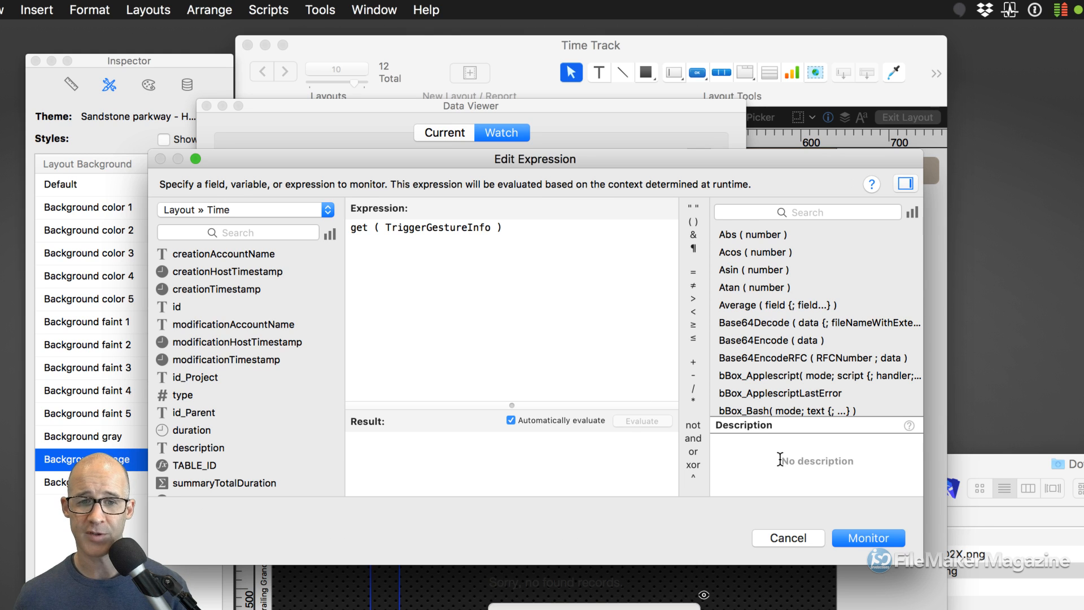
left_click(788, 538)
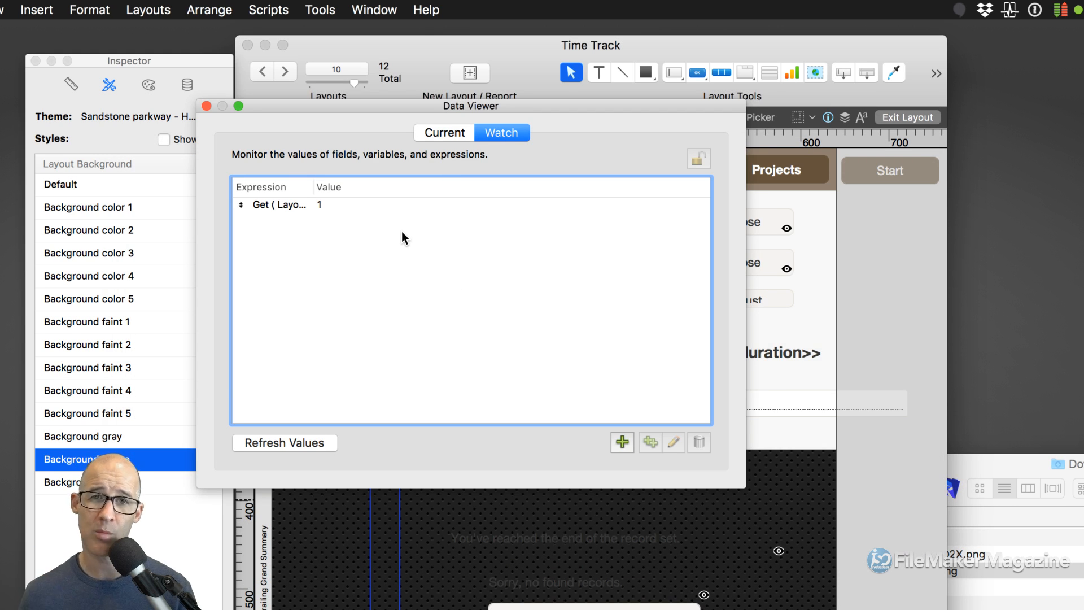
- Close the Data Viewer and reopen Layout Setup's Script Triggers, checking OnExternalCommandReceived
left_click(207, 106)
right_click(587, 258)
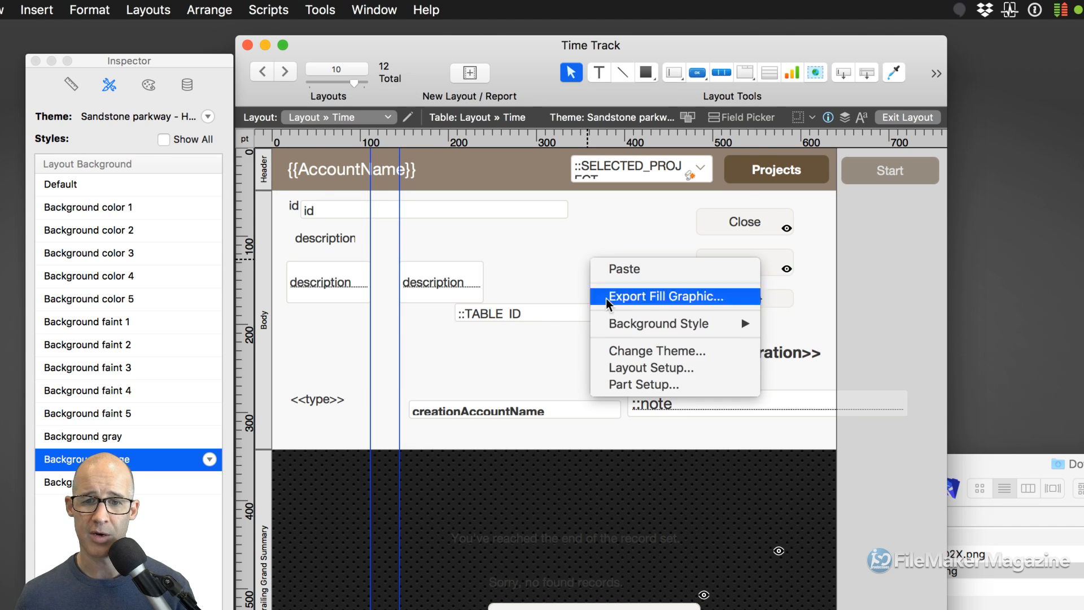
left_click(638, 367)
left_click(619, 108)
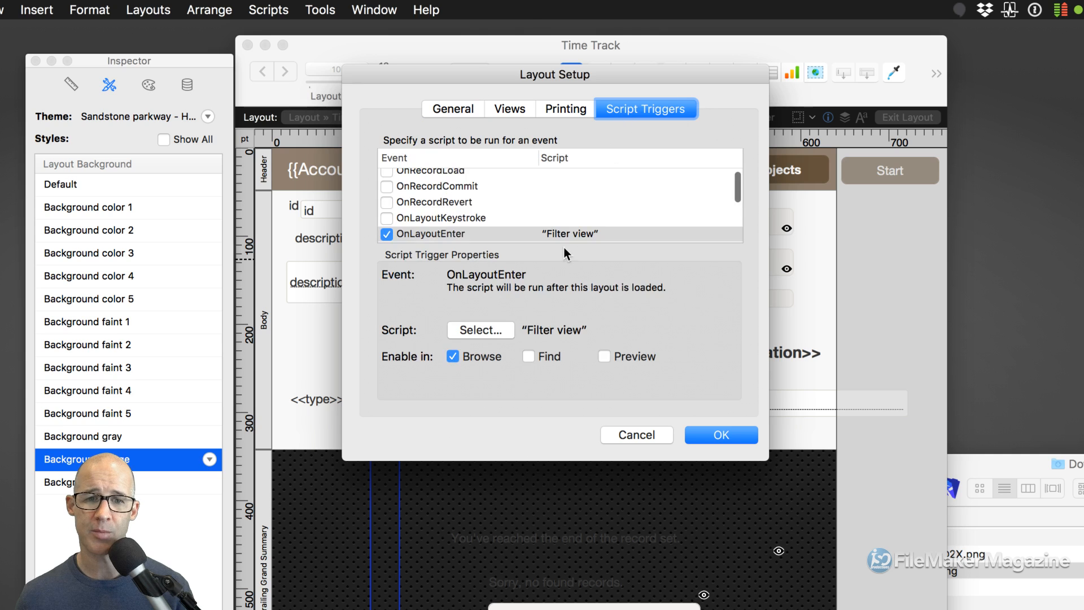
scroll(550, 210, "down", 5)
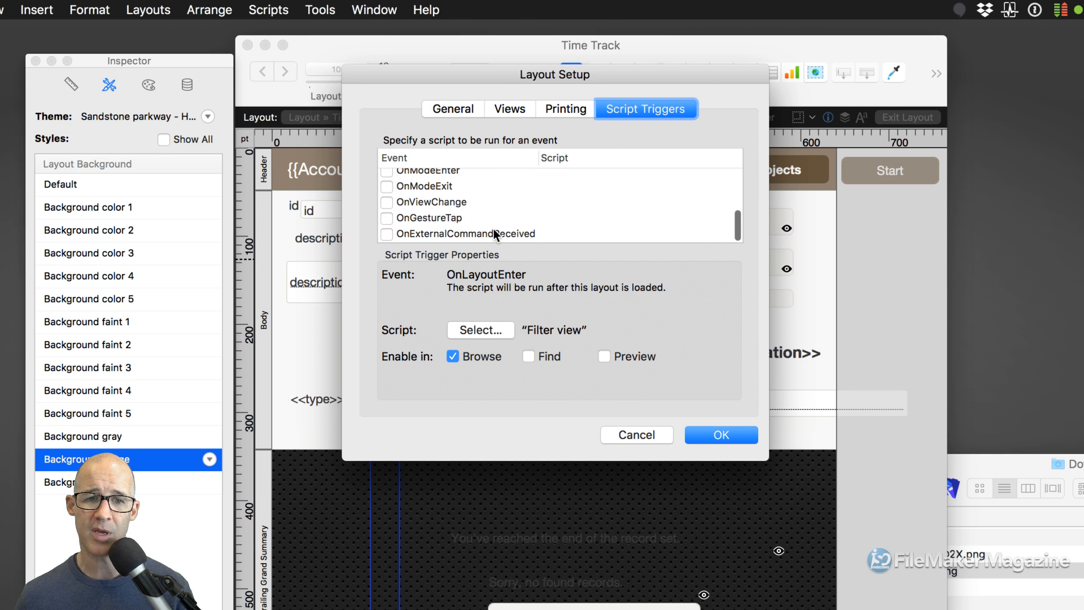
left_click(457, 233)
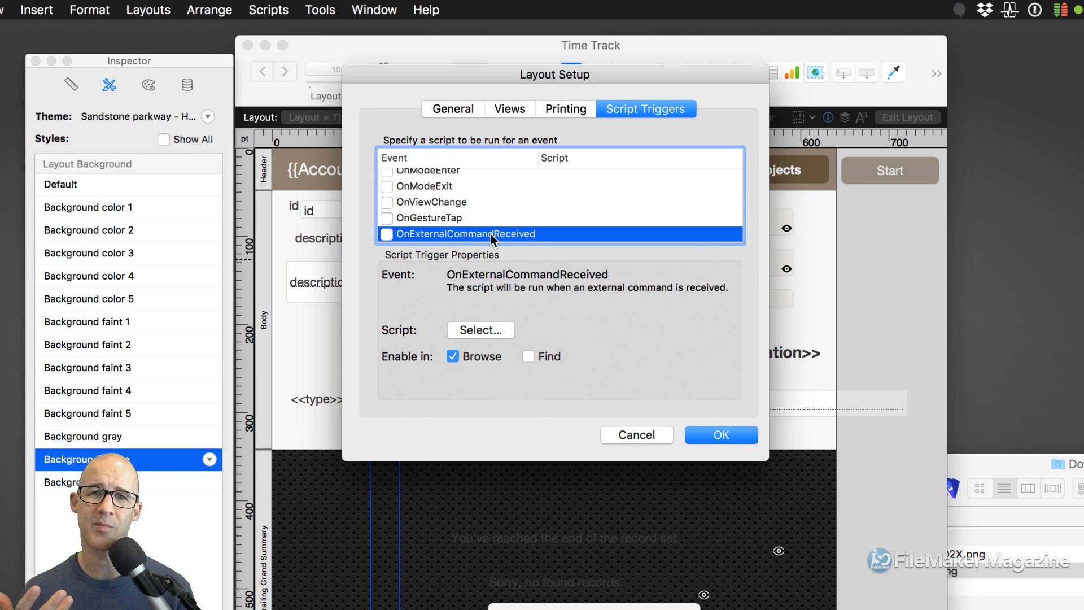
- Review the OnLayoutEnter, OnLayoutExit, OnModeEnter, OnModeExit, OnLayoutSizeChange and OnViewChange triggers
scroll(485, 212, "up", 2)
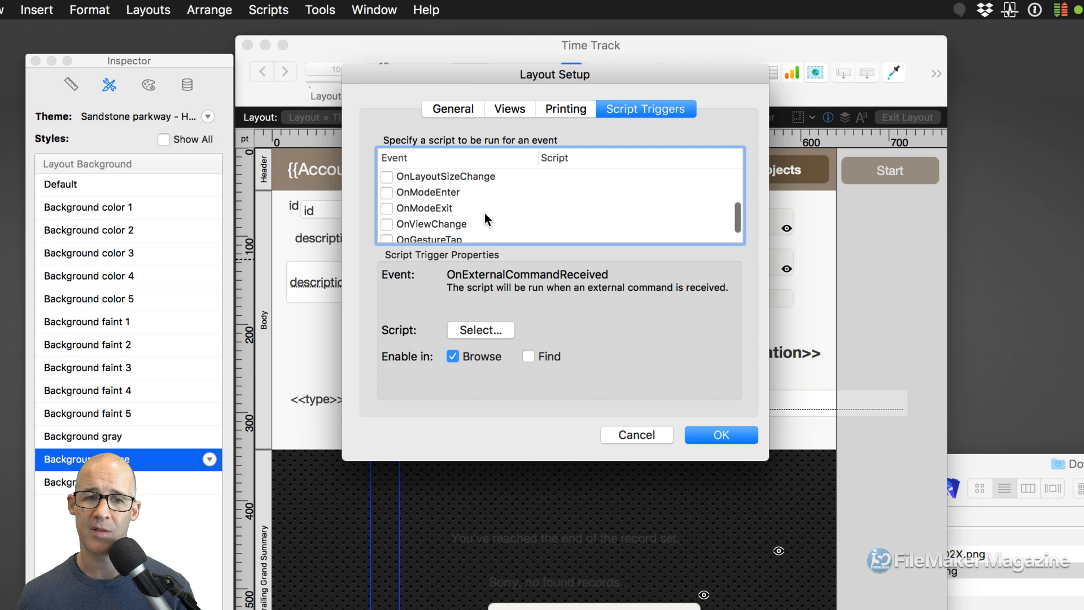
scroll(462, 212, "up", 3)
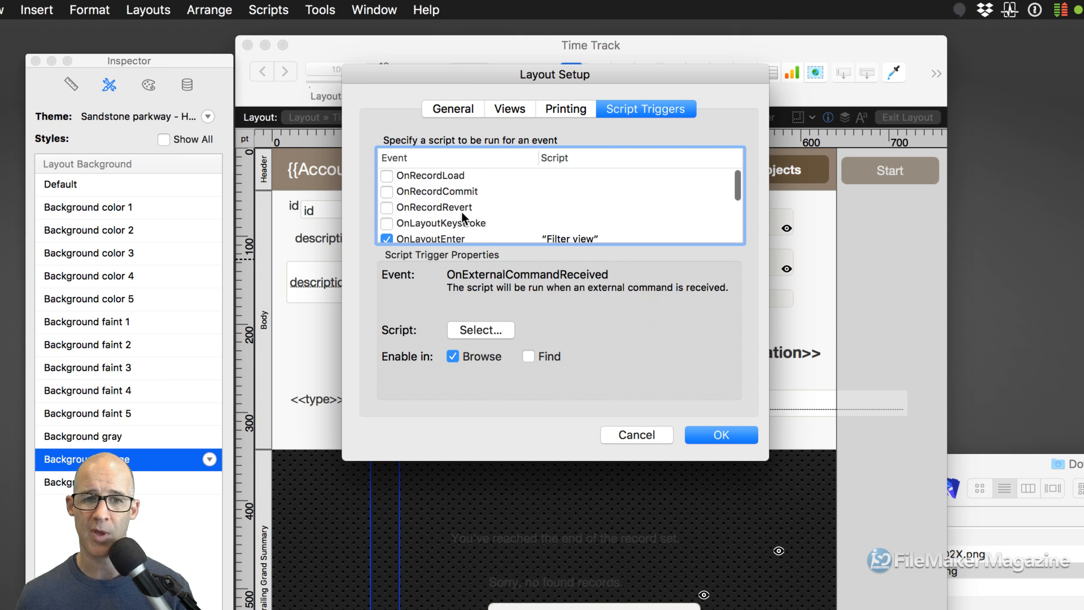
scroll(466, 197, "down", 2)
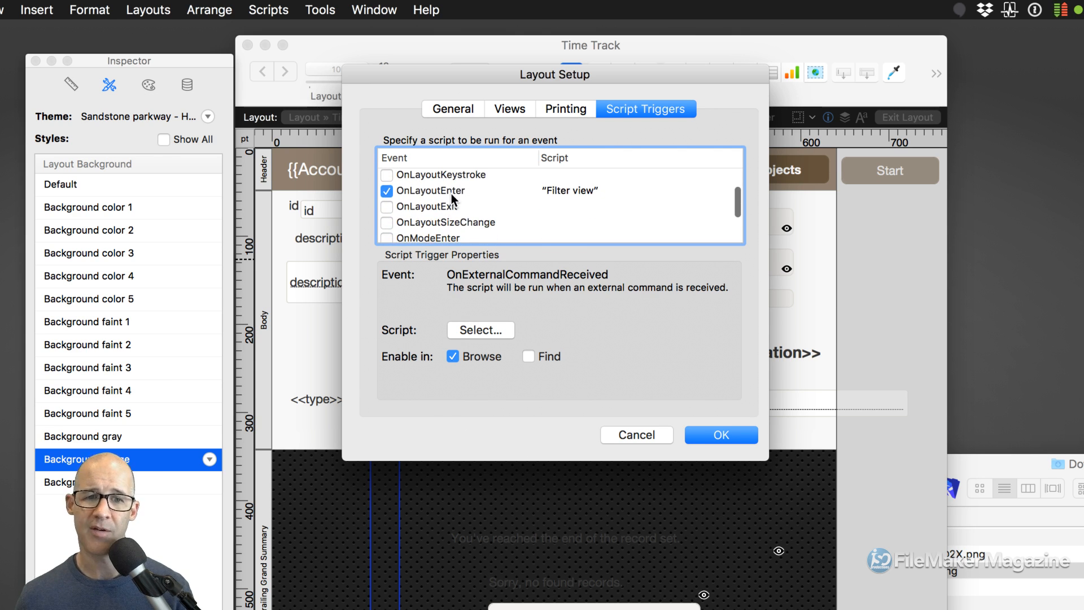
left_click(451, 195)
left_click(451, 206)
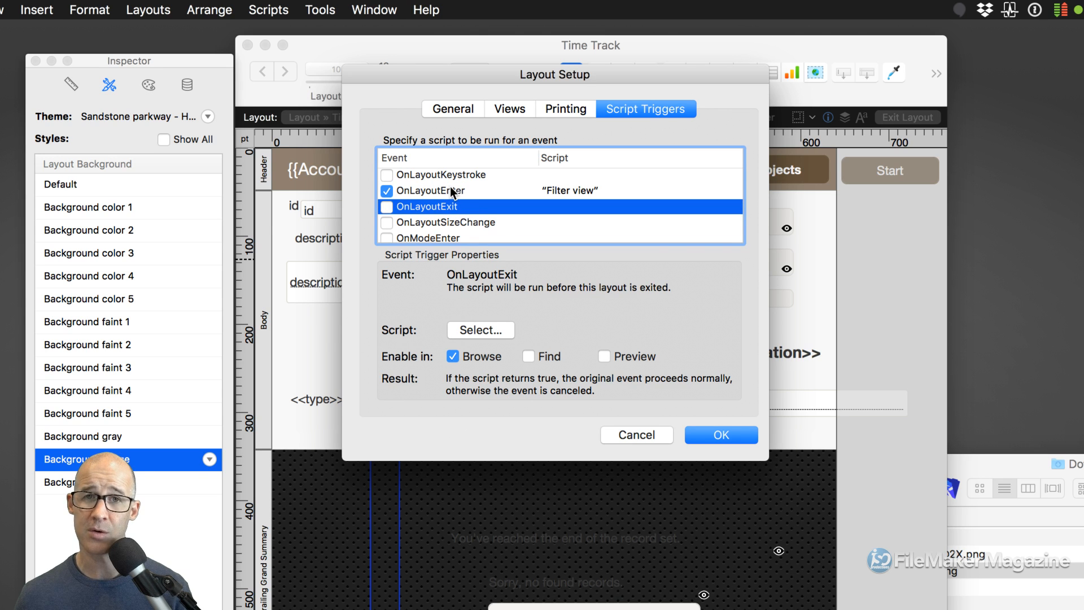
scroll(466, 206, "down", 3)
left_click(449, 193)
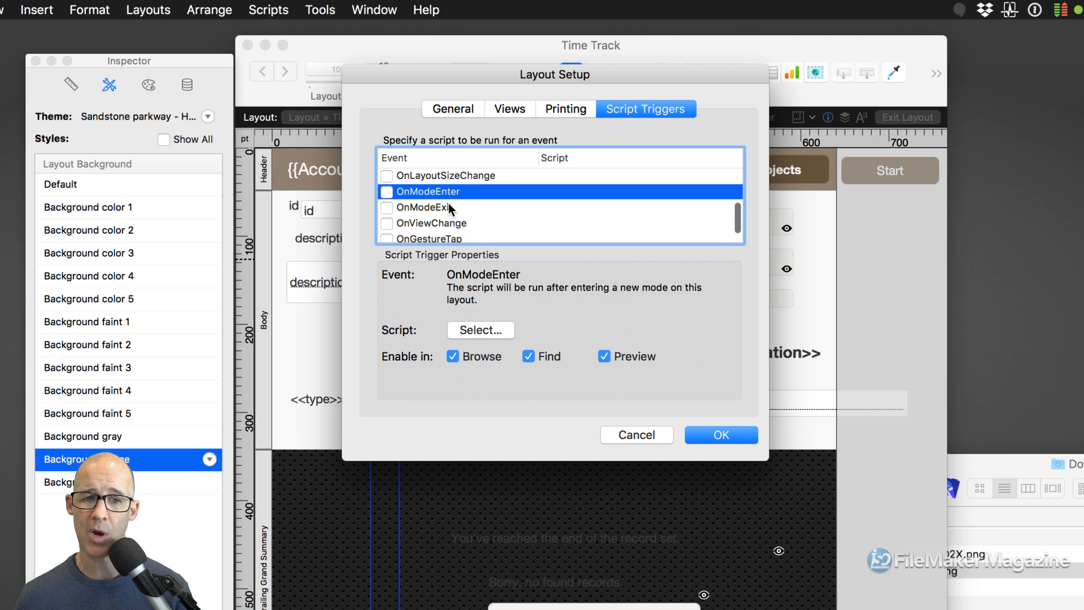
left_click(468, 208)
scroll(469, 210, "up", 3)
left_click(463, 208)
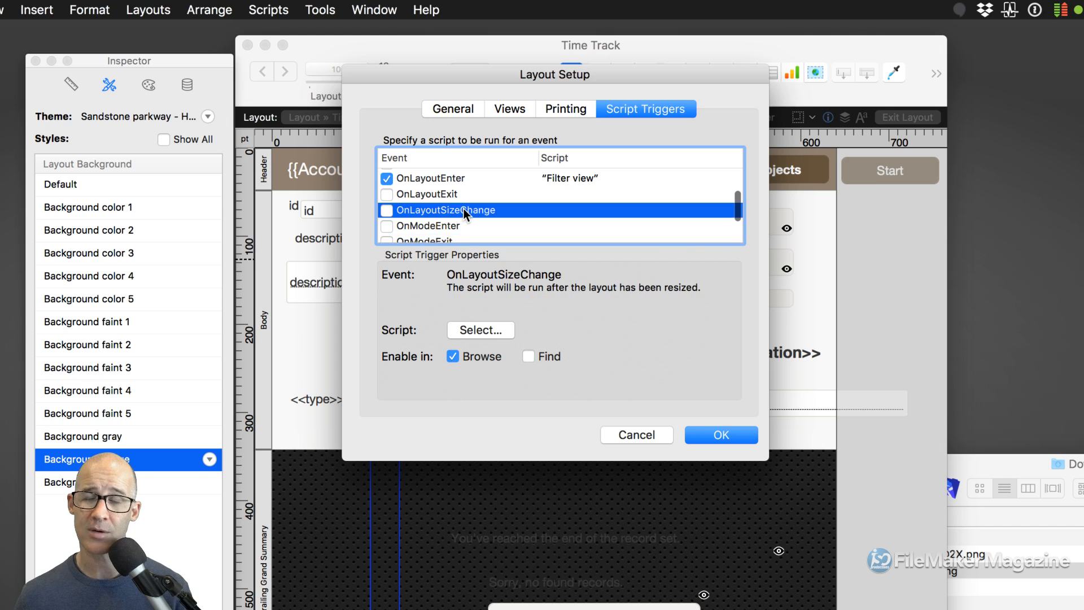
scroll(462, 209, "down", 1)
scroll(462, 209, "down", 3)
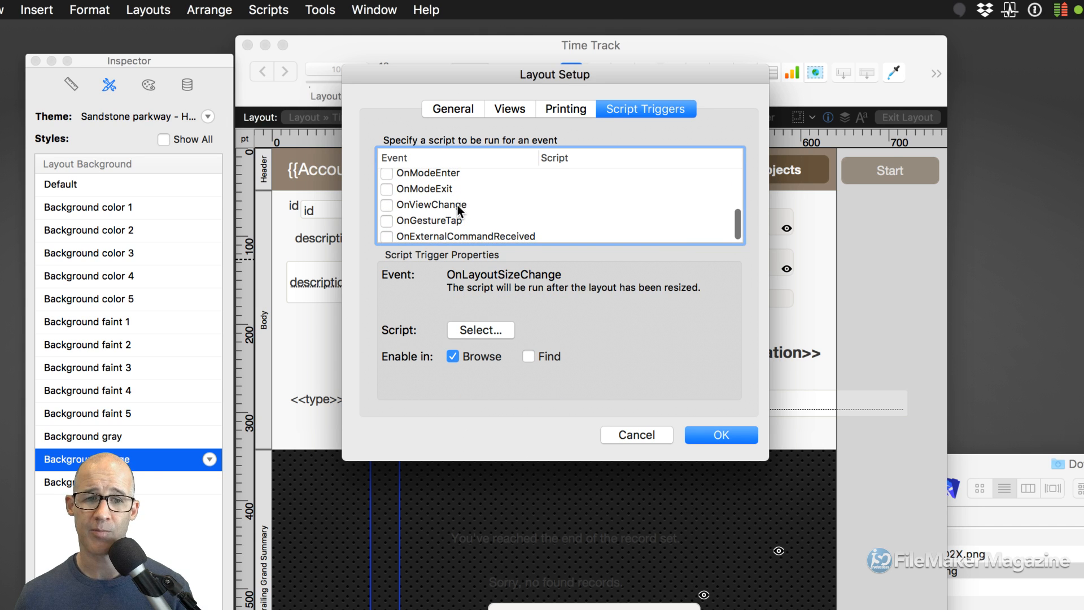
left_click(462, 205)
scroll(462, 206, "up", 5)
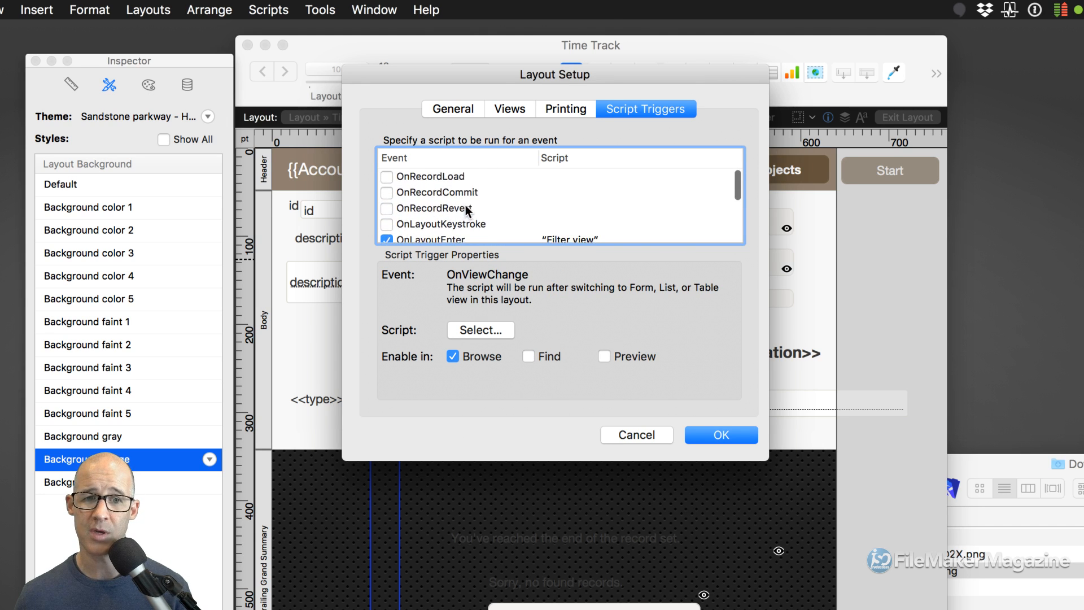
- Compare the OnRecordLoad, OnRecordCommit and OnRecordRevert triggers, then cancel Layout Setup unchanged
left_click(466, 175)
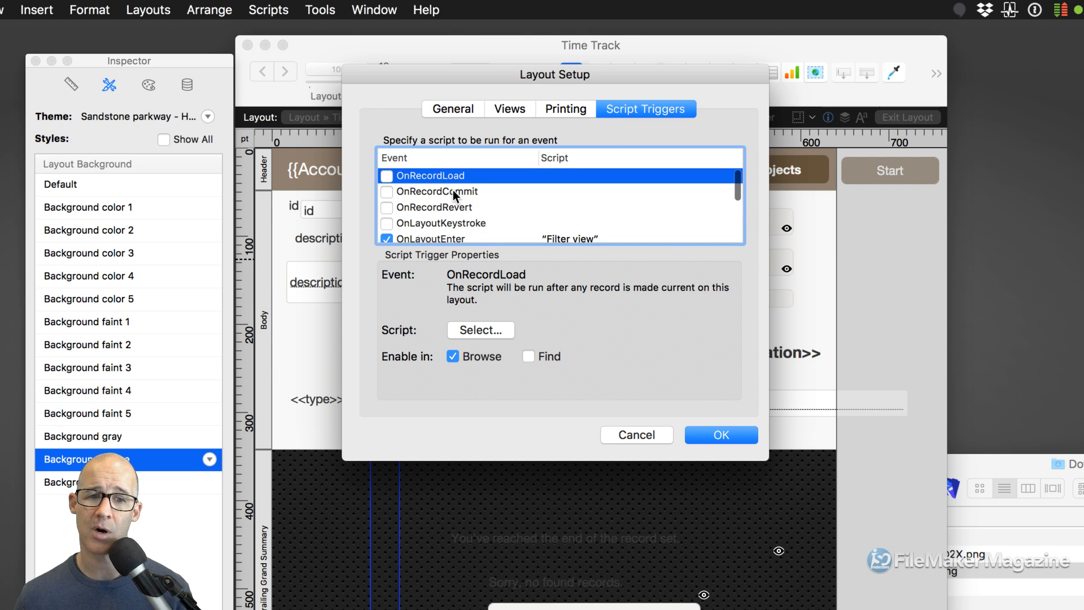
left_click(452, 191)
left_click(456, 205)
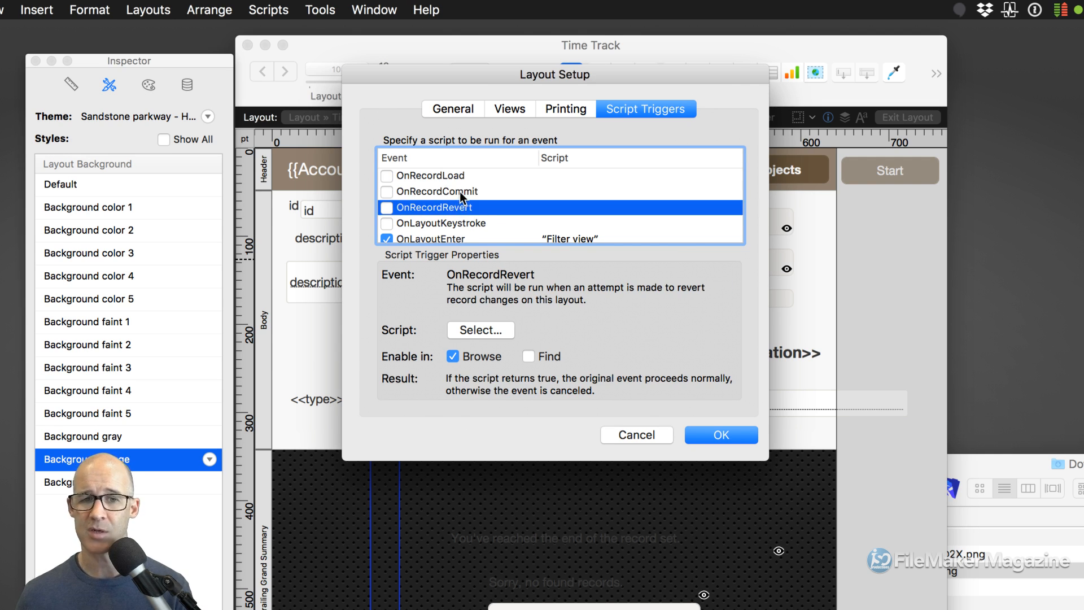
left_click(458, 192)
left_click(460, 207)
left_click(460, 193)
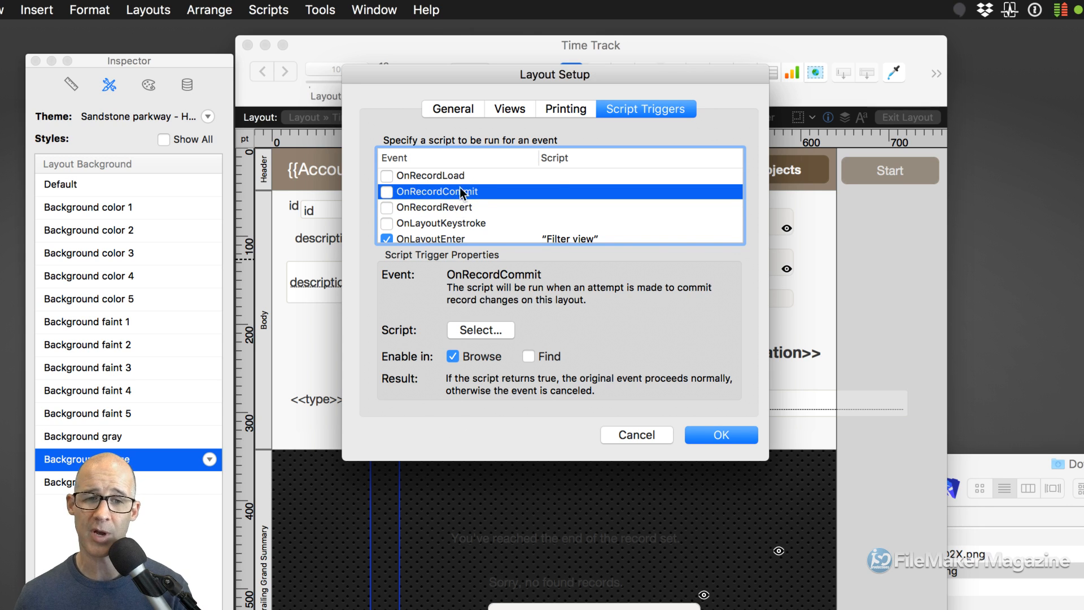
left_click(459, 179)
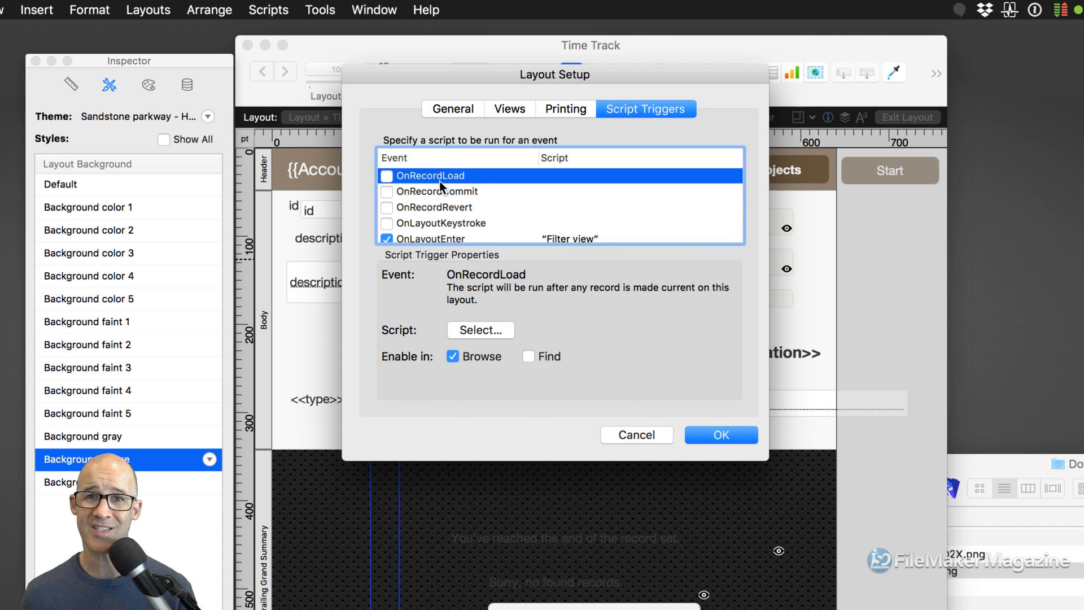
left_click(654, 436)
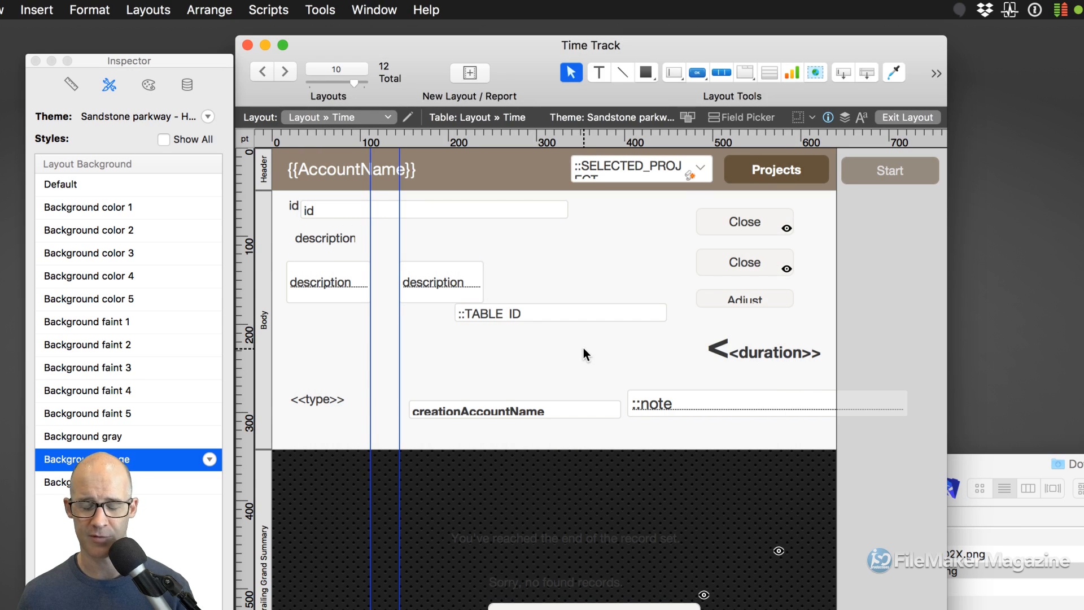
- Switch to Browse mode and unsort the Time Track records
key("super+b")
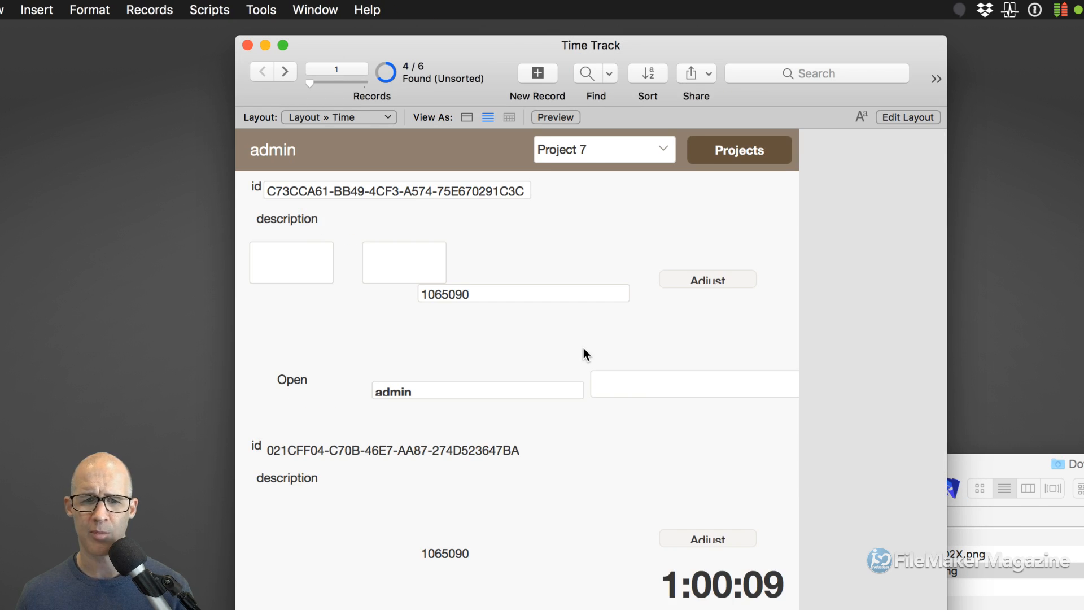
key("super+s")
left_click_drag(572, 168, 588, 93)
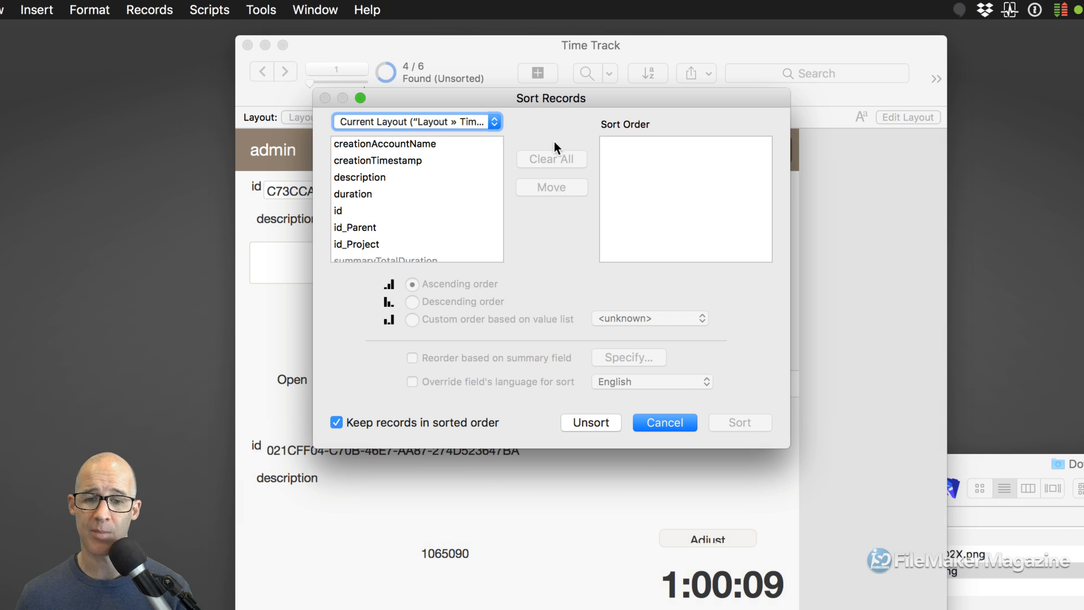
left_click(587, 423)
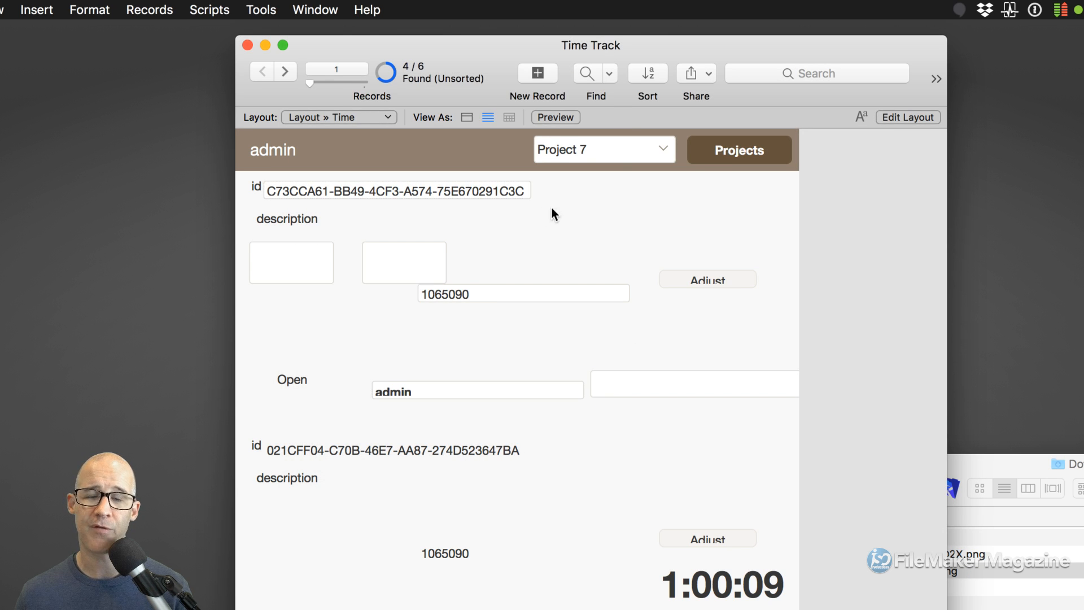
- Check the second and first records, view them as Form, and return to Layout mode
left_click(604, 500)
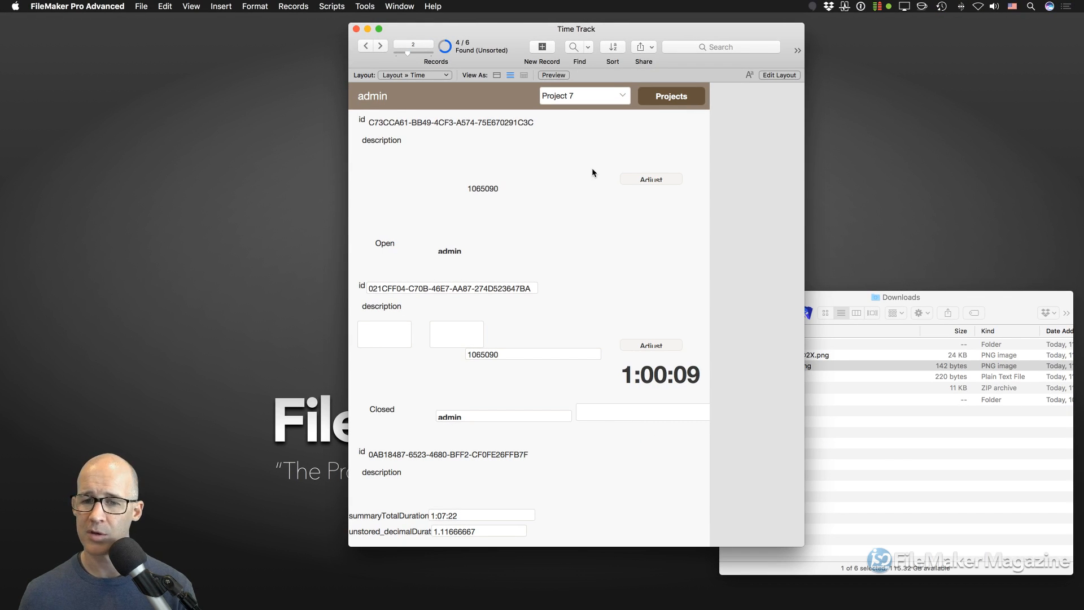
scroll(588, 220, "down", 2)
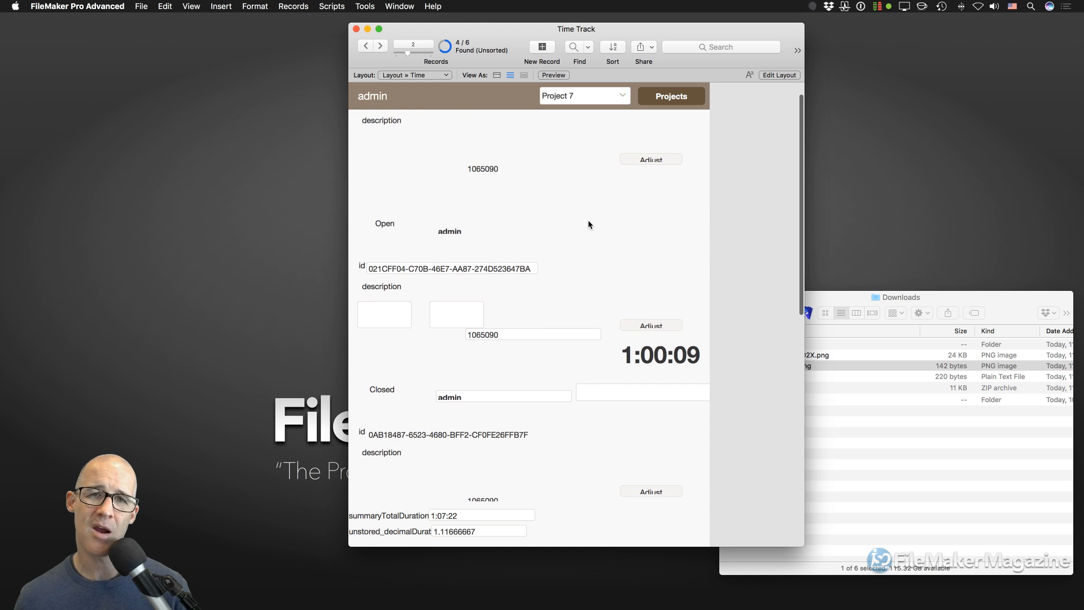
left_click(570, 187)
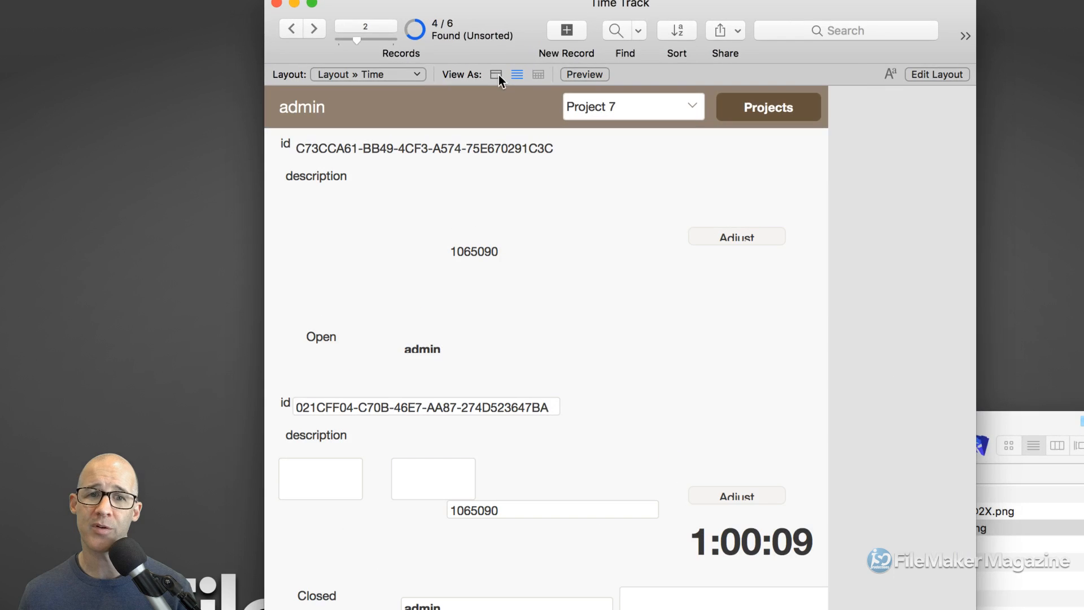
left_click(493, 74)
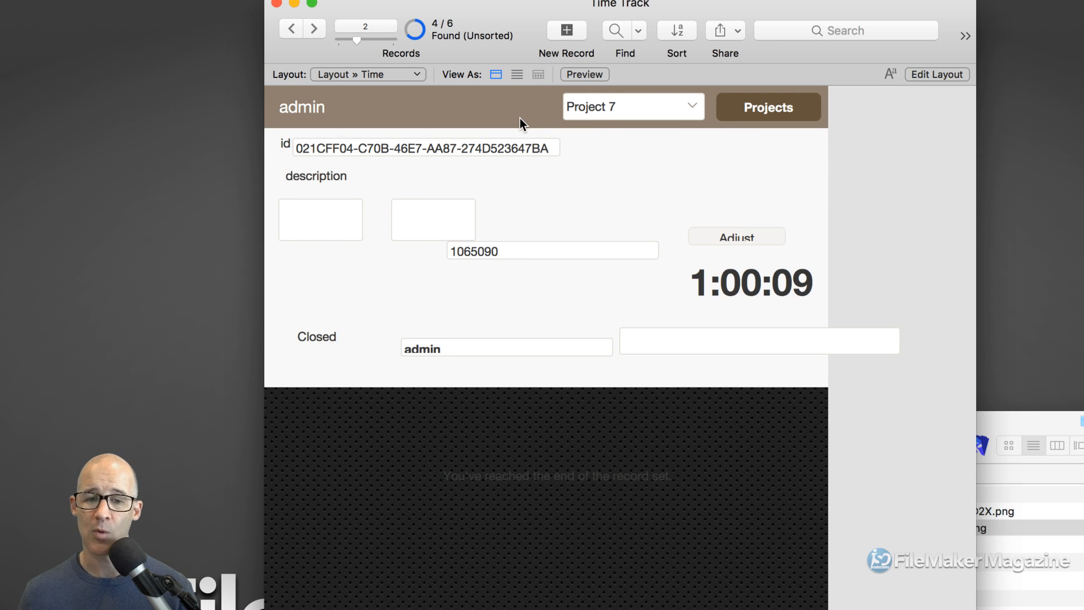
key("super+l")
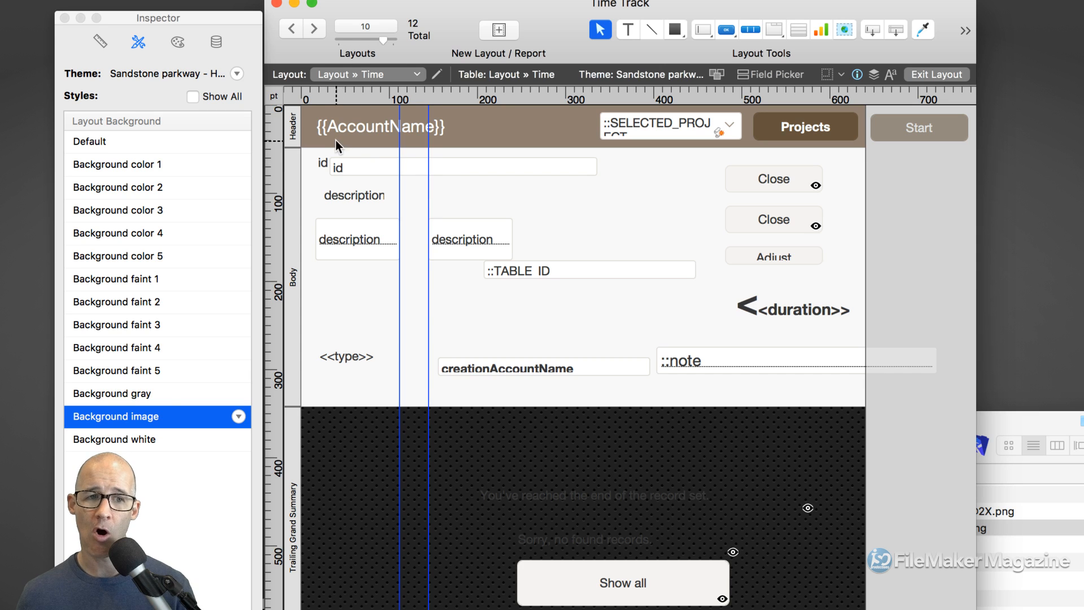
- Inspect the Header and Body part styles, then bring up the layout's context menu
left_click(290, 131)
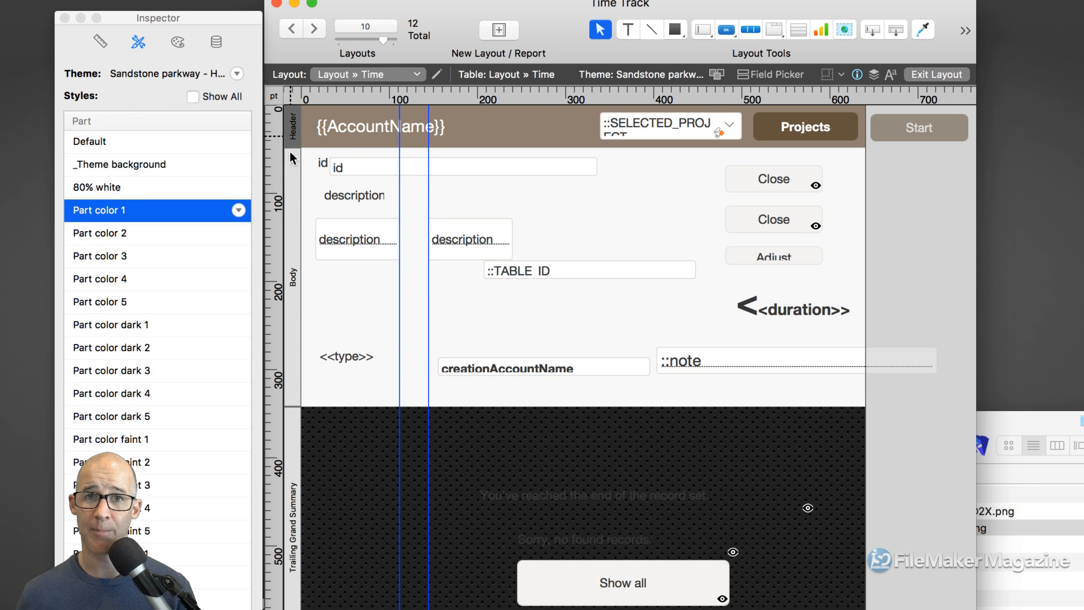
left_click(297, 188)
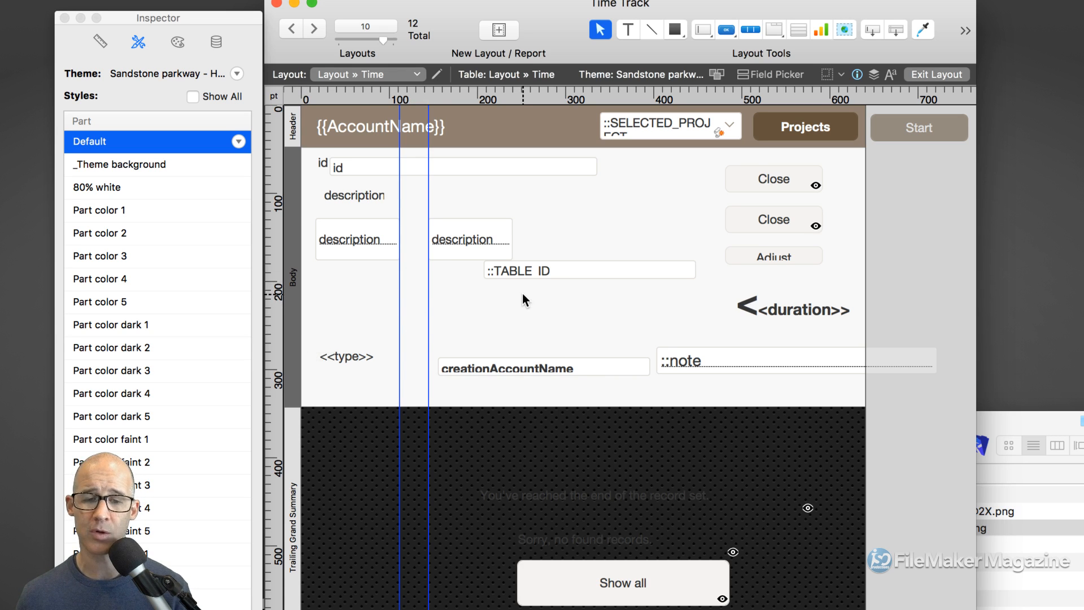
right_click(547, 301)
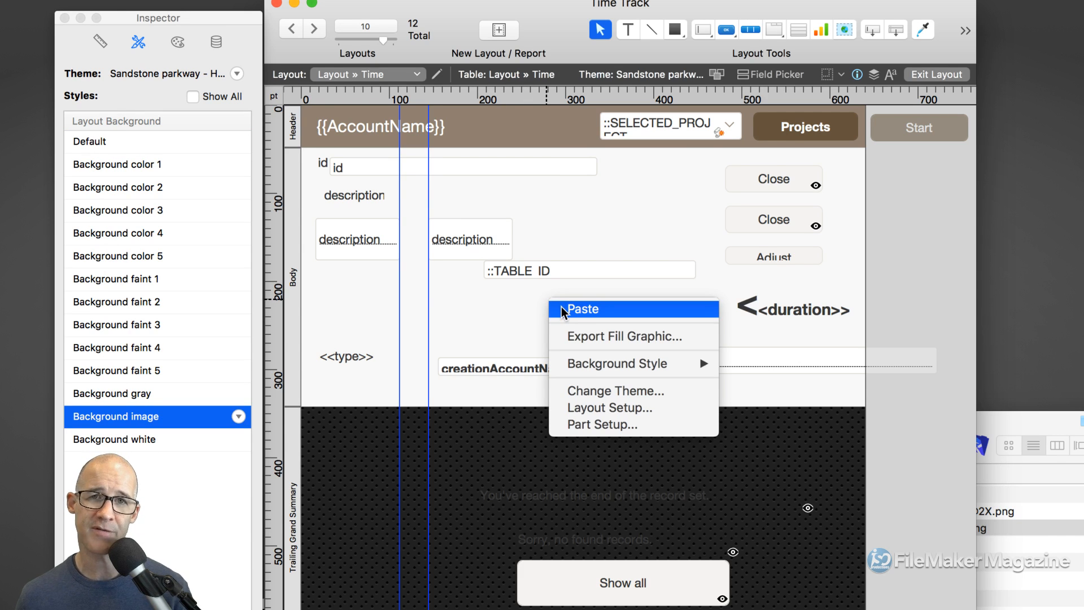
- Insert a Sub-summary part sorted by id below the Body part
left_click(602, 425)
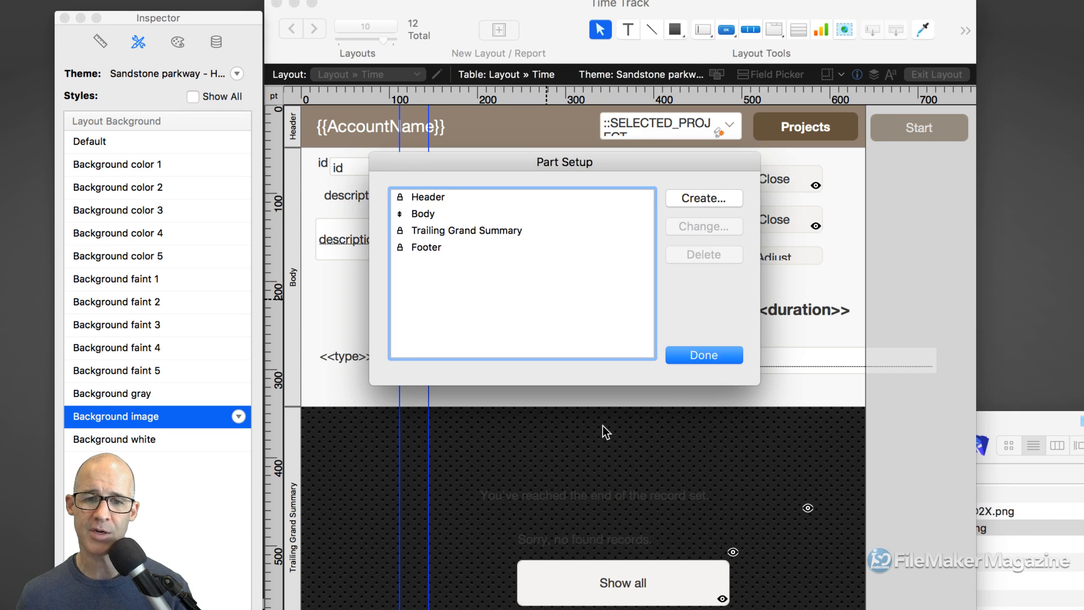
left_click(669, 355)
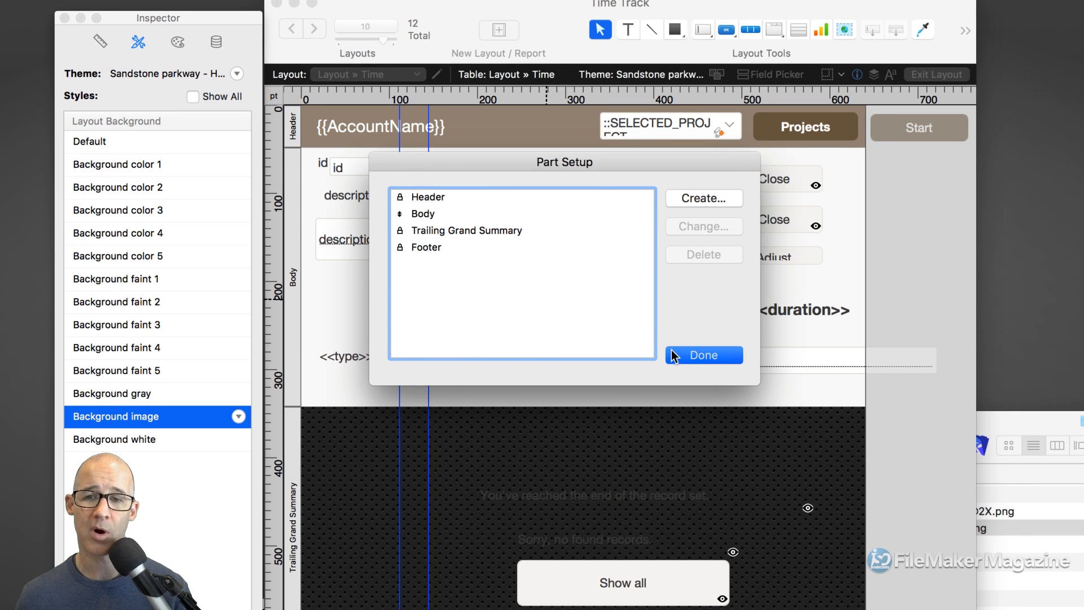
left_click_drag(895, 29, 664, 435)
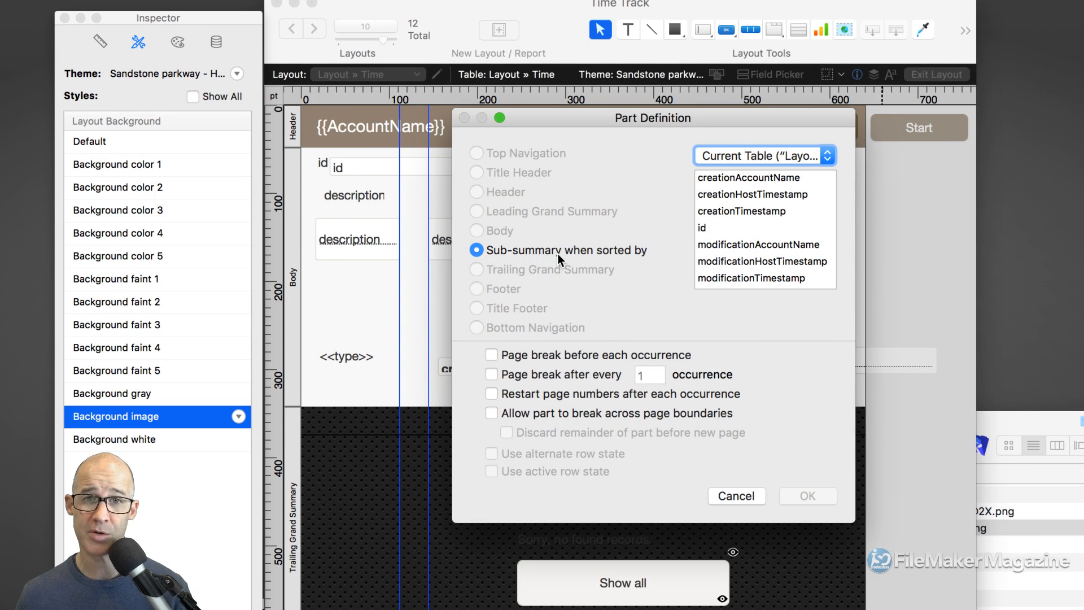
left_click(713, 228)
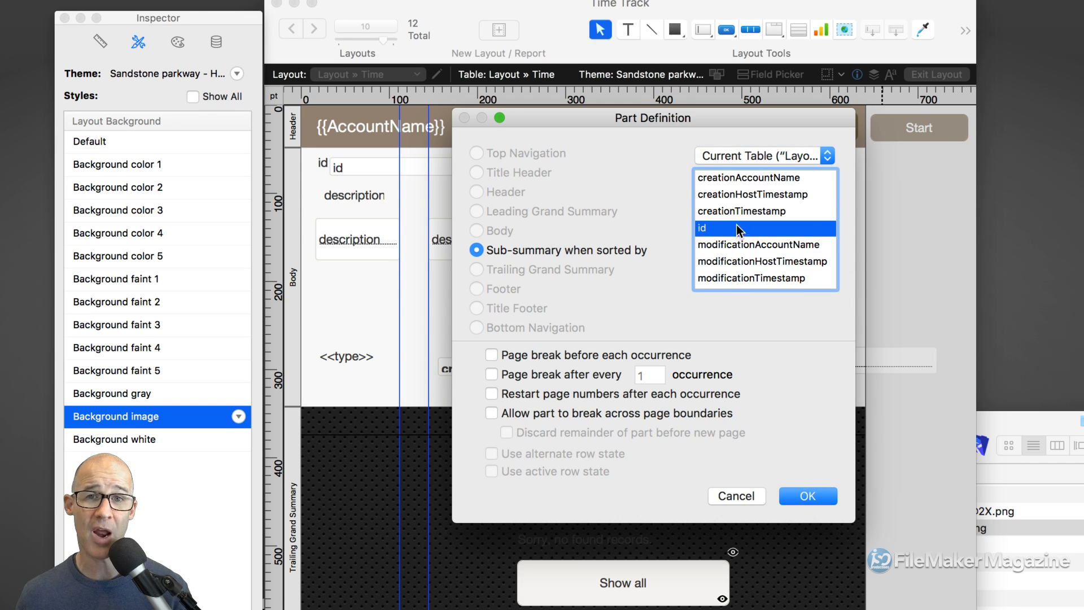
left_click(812, 492)
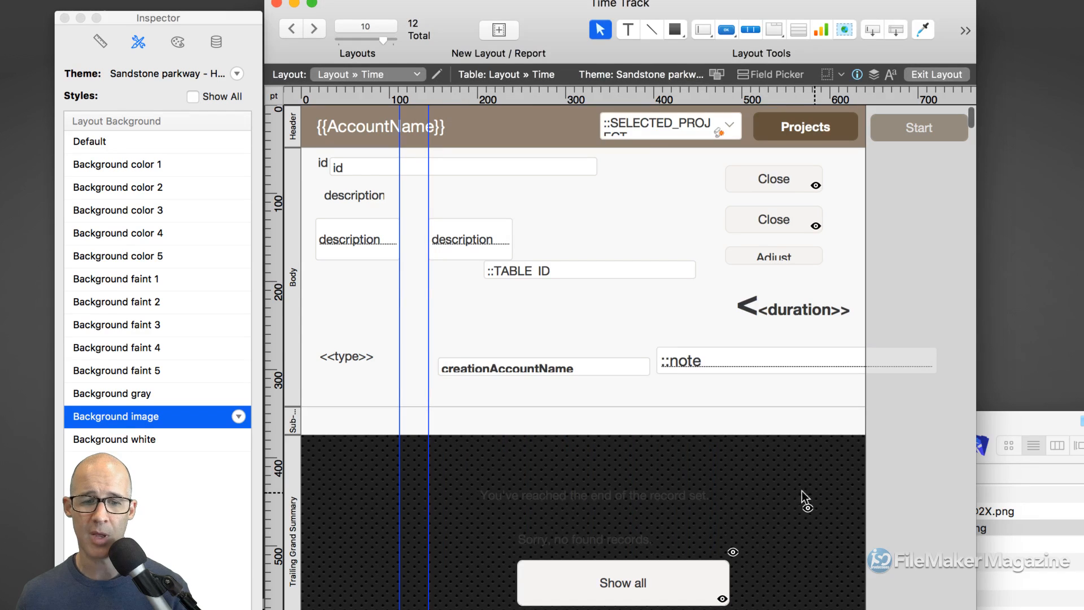
left_click(101, 43)
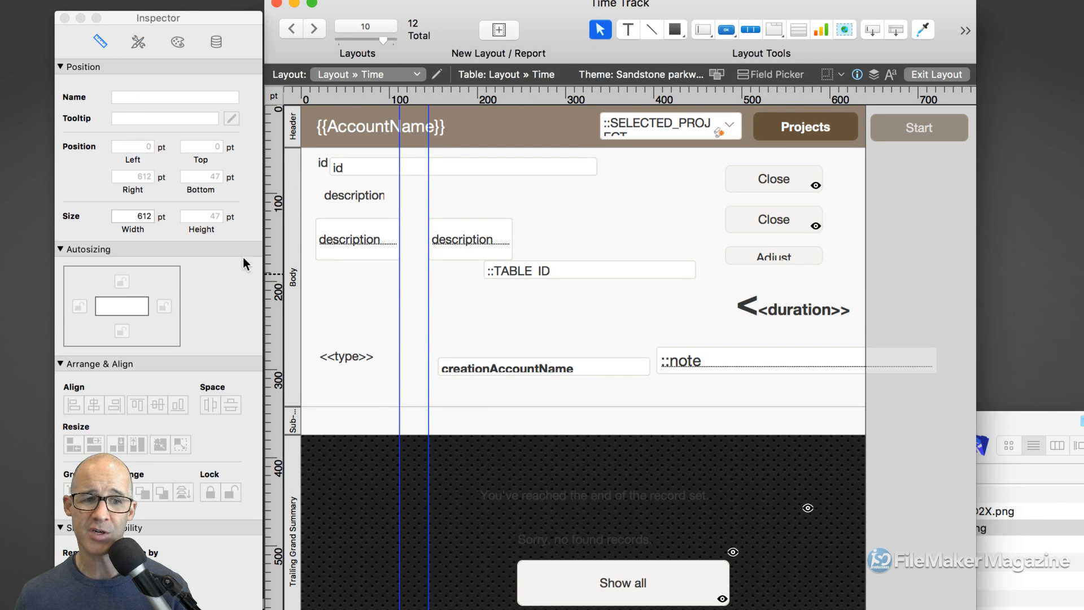
- Adjust the Body part height, trying 294.5 pt and settling on 294 pt
left_click(291, 273)
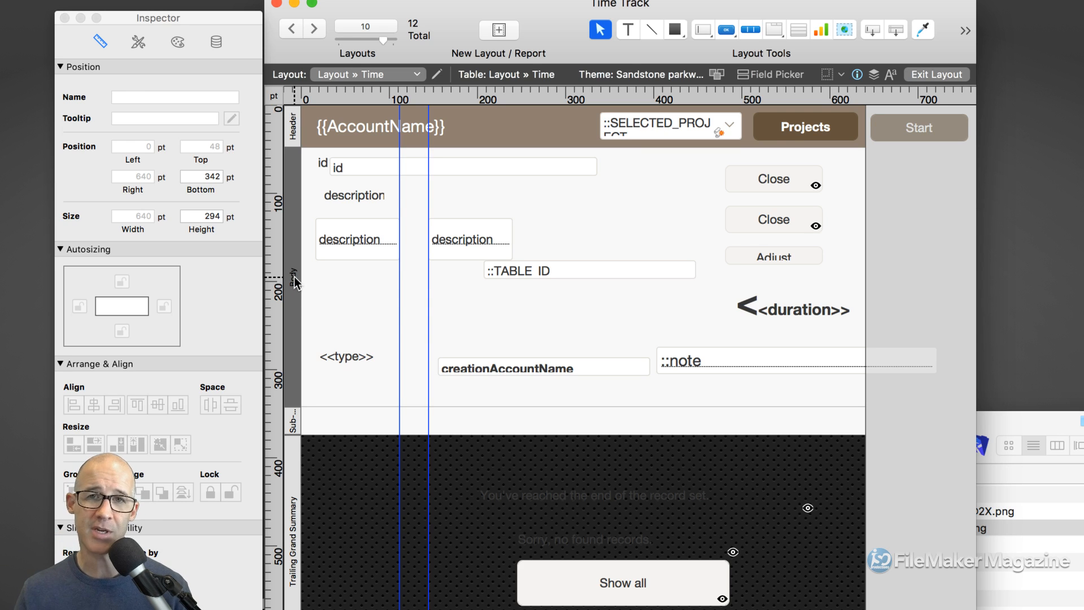
left_click(294, 129)
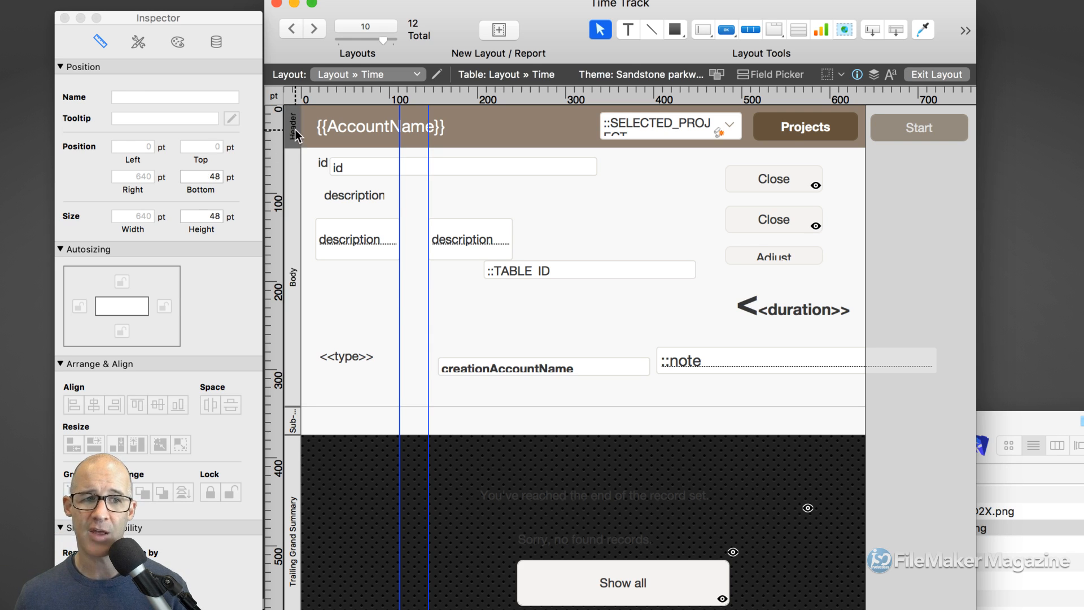
left_click(296, 203)
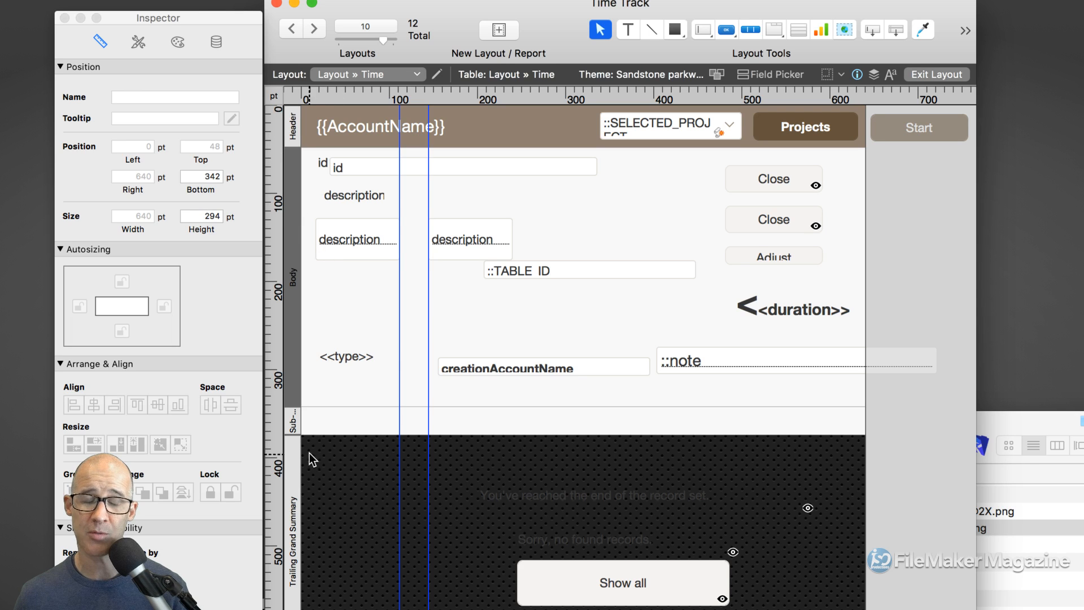
left_click(220, 217)
type(".5")
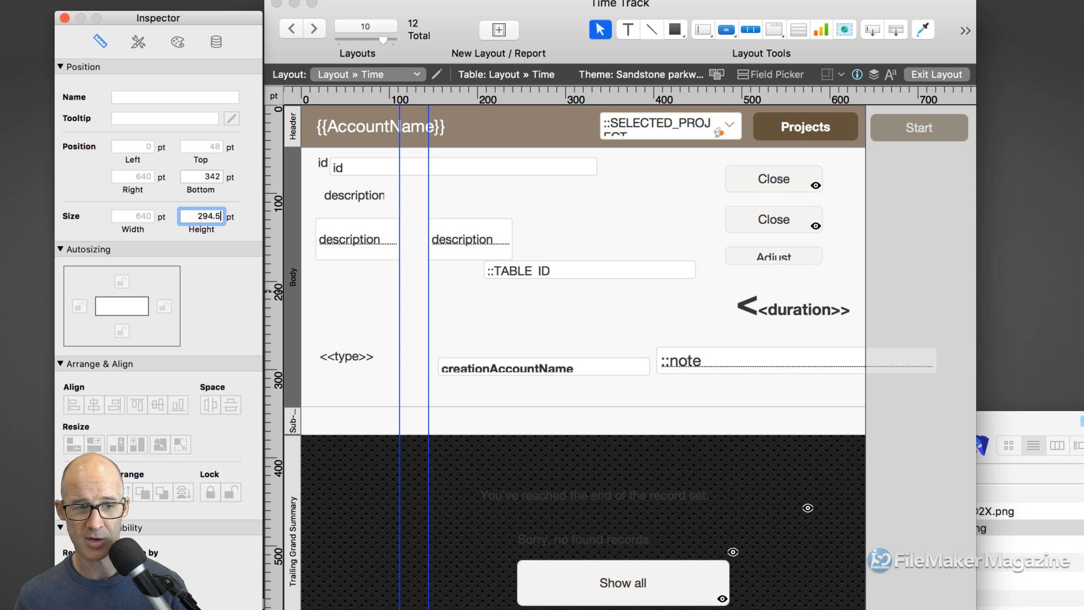
key("Tab")
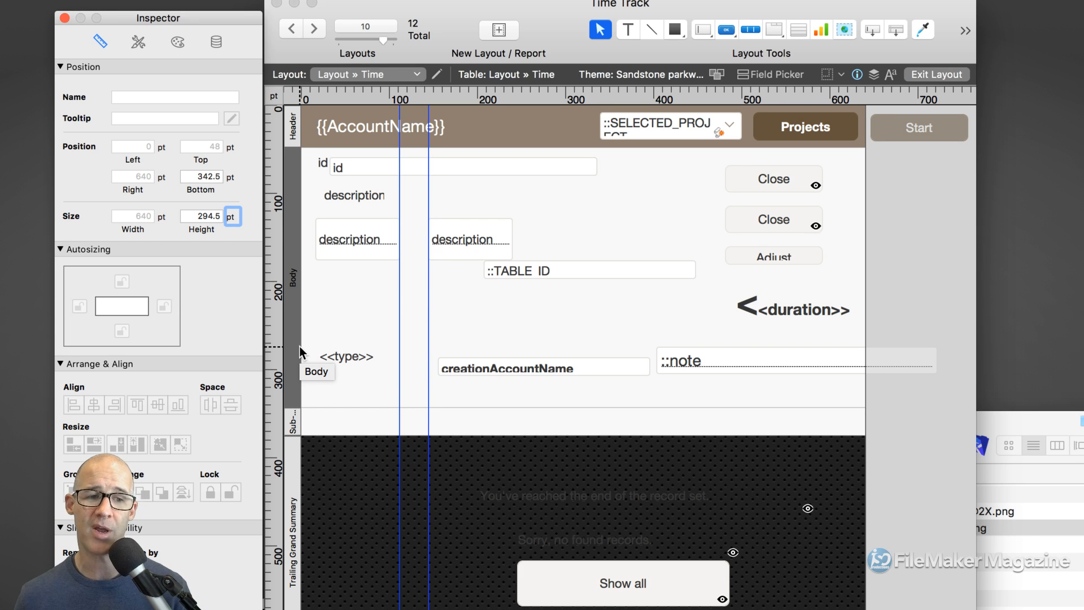
double_click(211, 216)
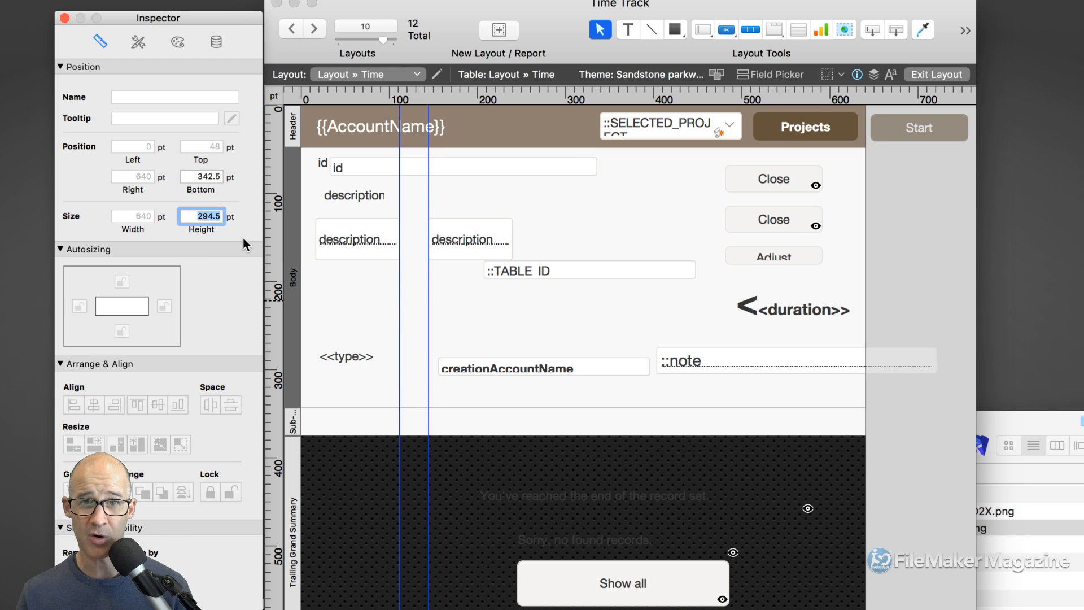
type("294")
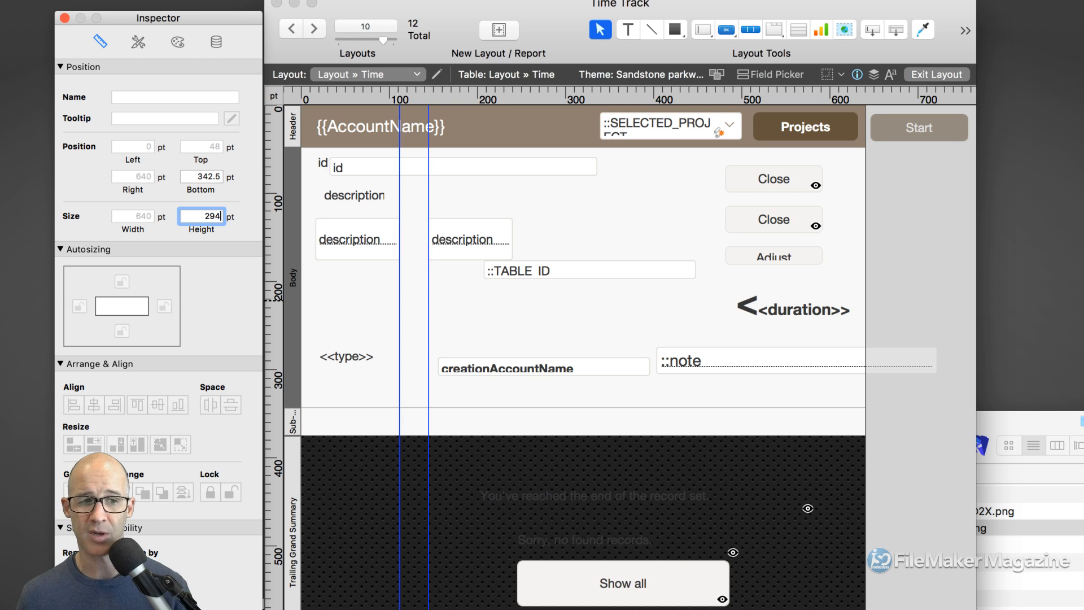
key("Tab")
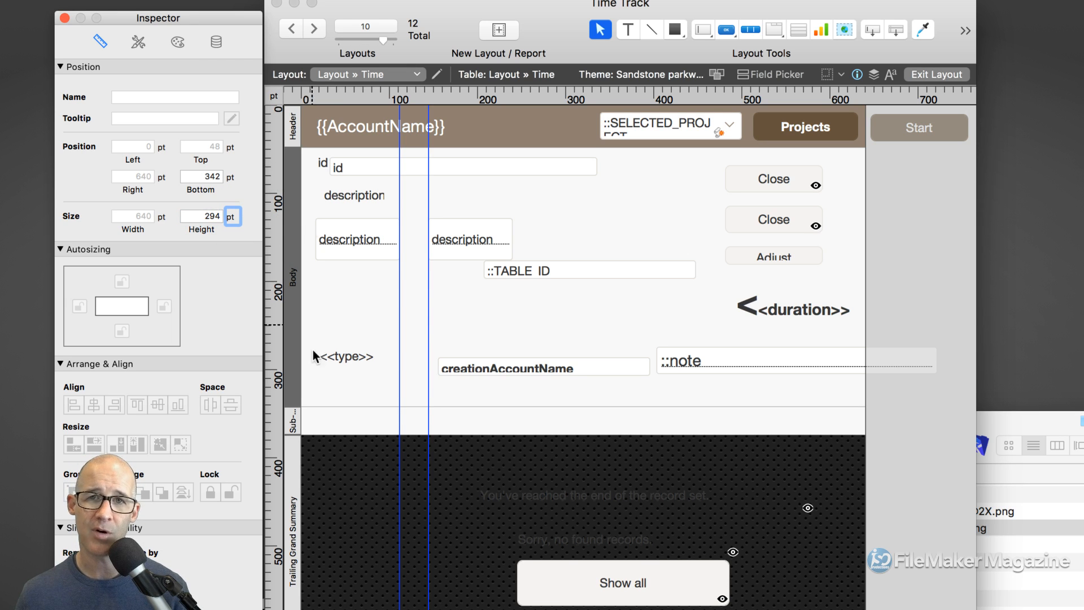
- Delete the new Sub-summary part from the layout
left_click(294, 140)
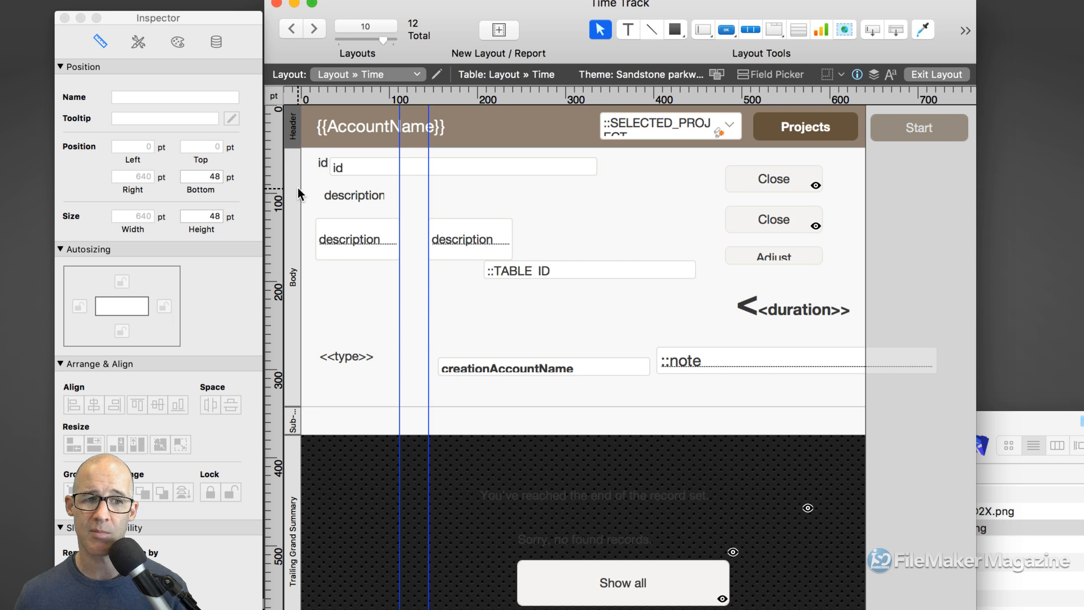
left_click(298, 203)
left_click(292, 415)
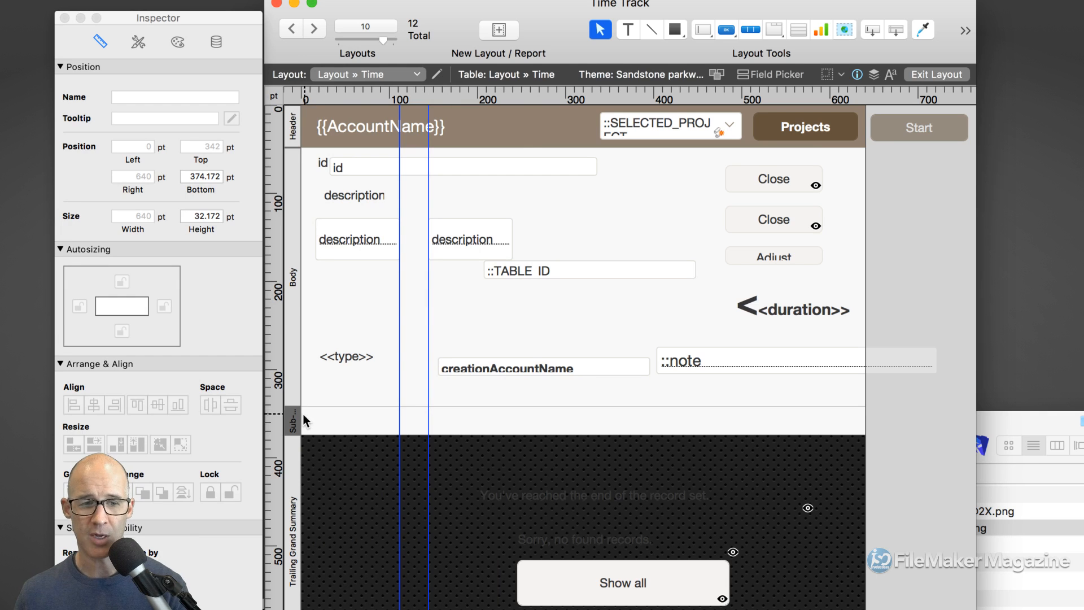
key("Delete")
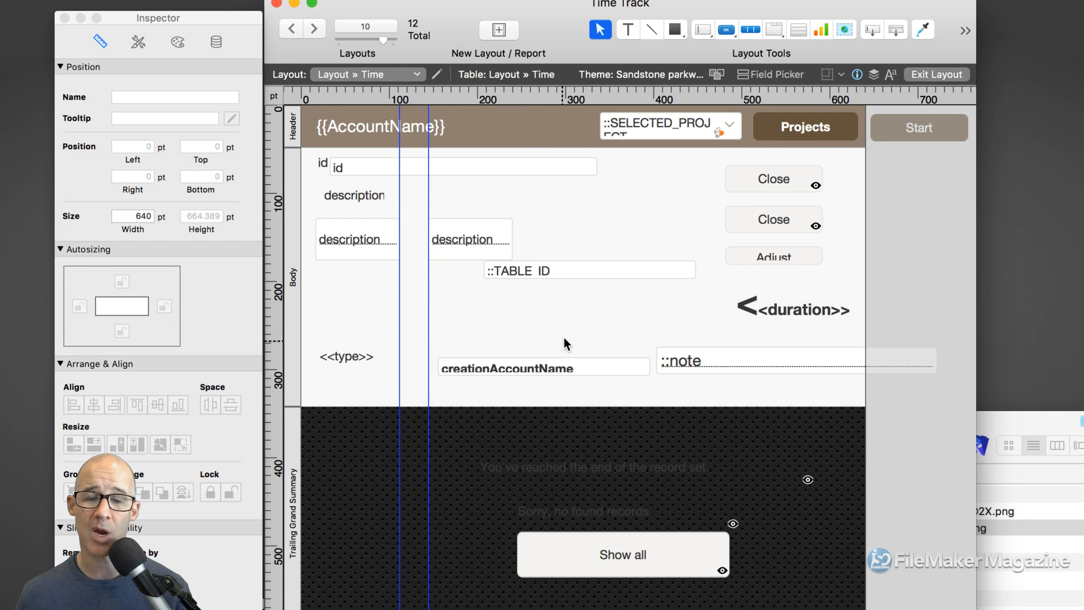
- In Part Setup, create a new part as a sub-summary when sorted by the id field
right_click(589, 327)
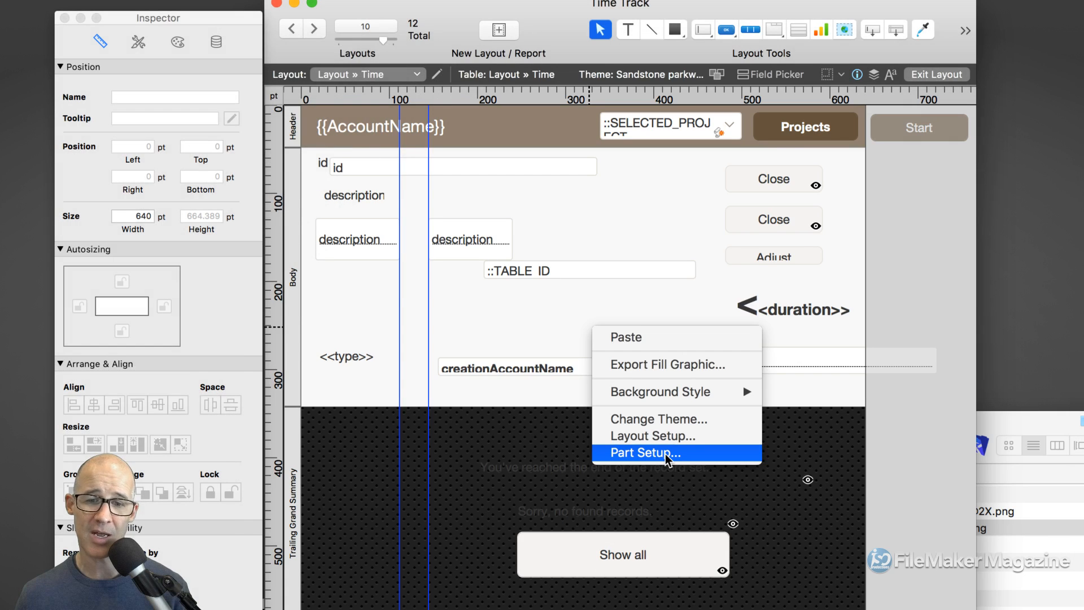
left_click(665, 452)
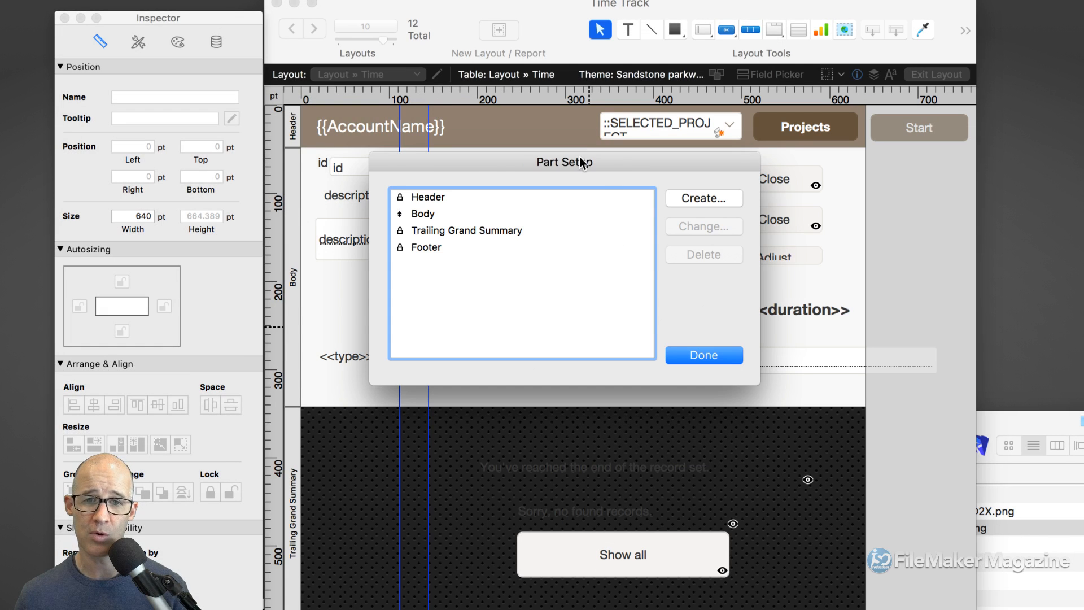
left_click_drag(580, 159, 743, 182)
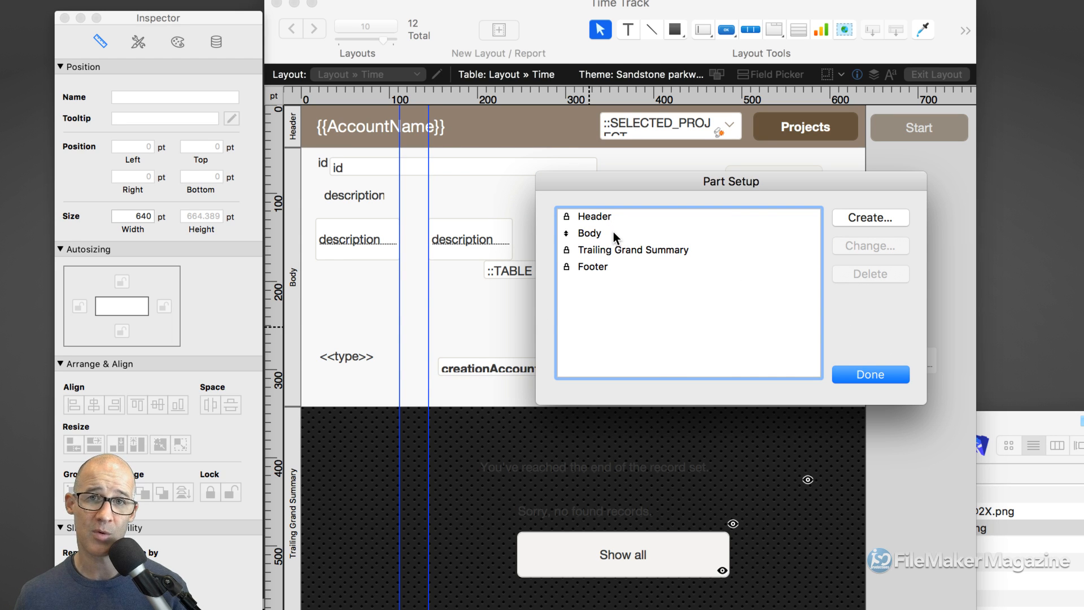
left_click(872, 218)
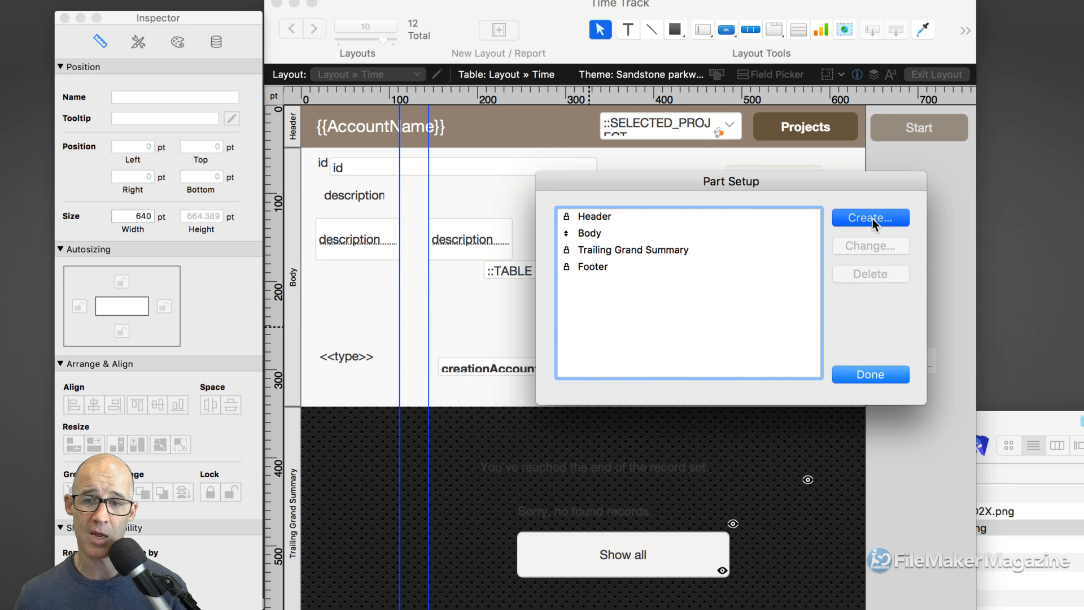
left_click(756, 490)
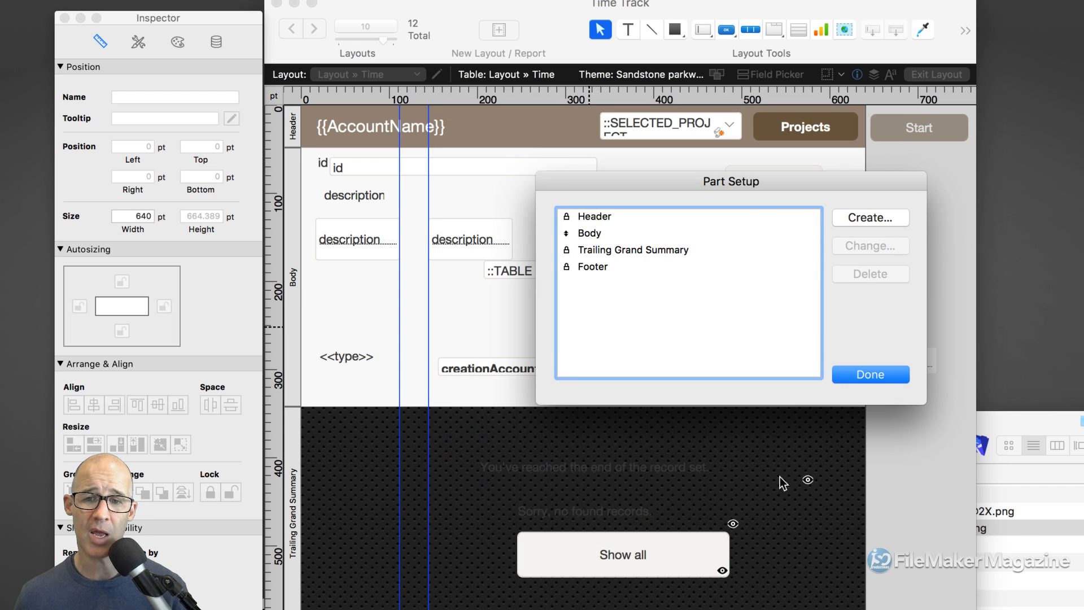
left_click(595, 231)
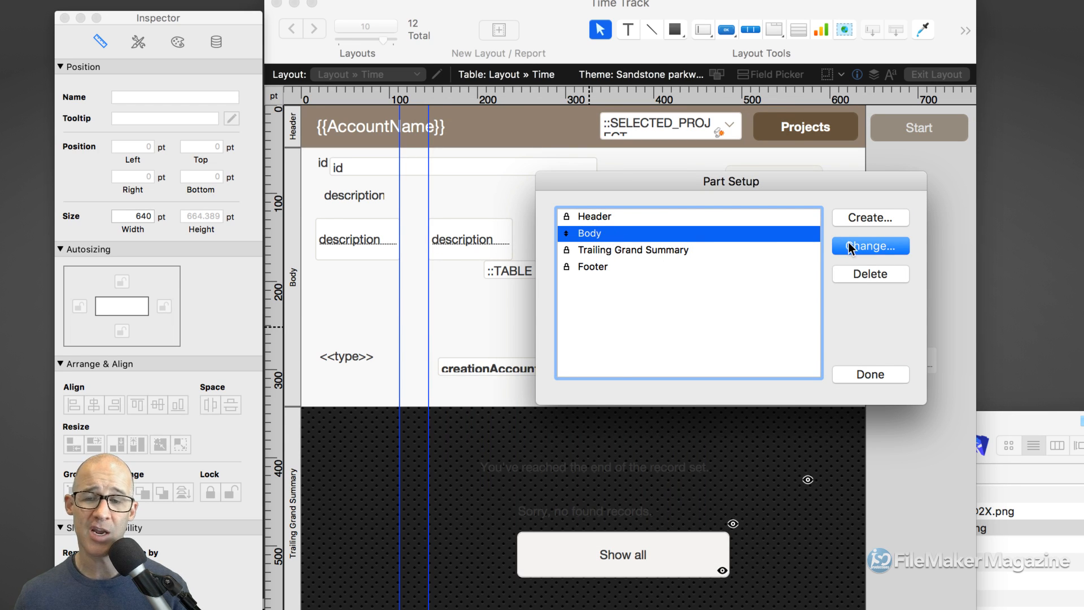
left_click(862, 218)
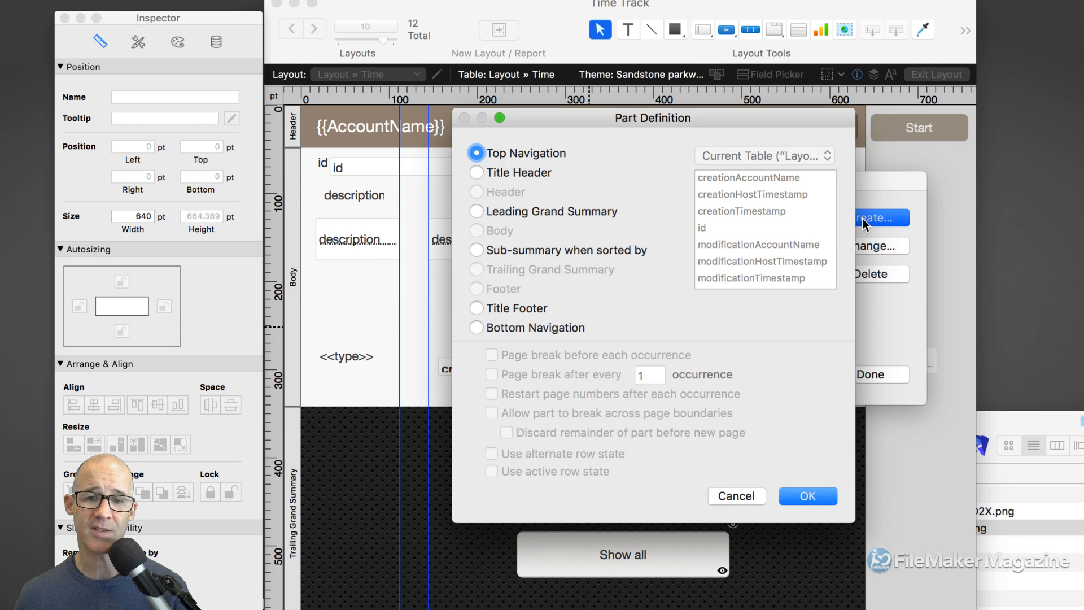
left_click(478, 249)
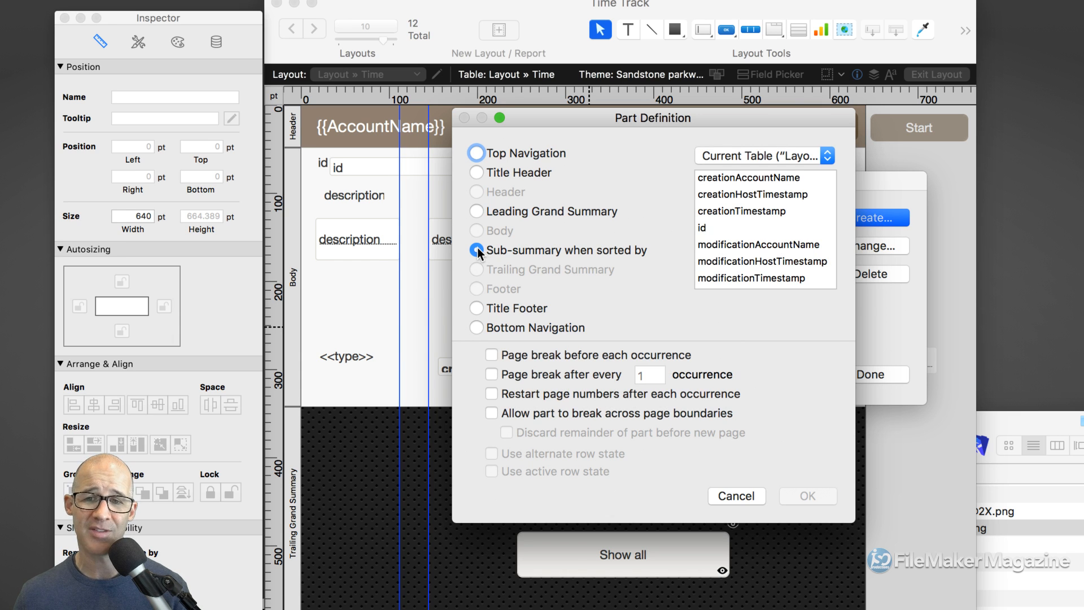
left_click(712, 228)
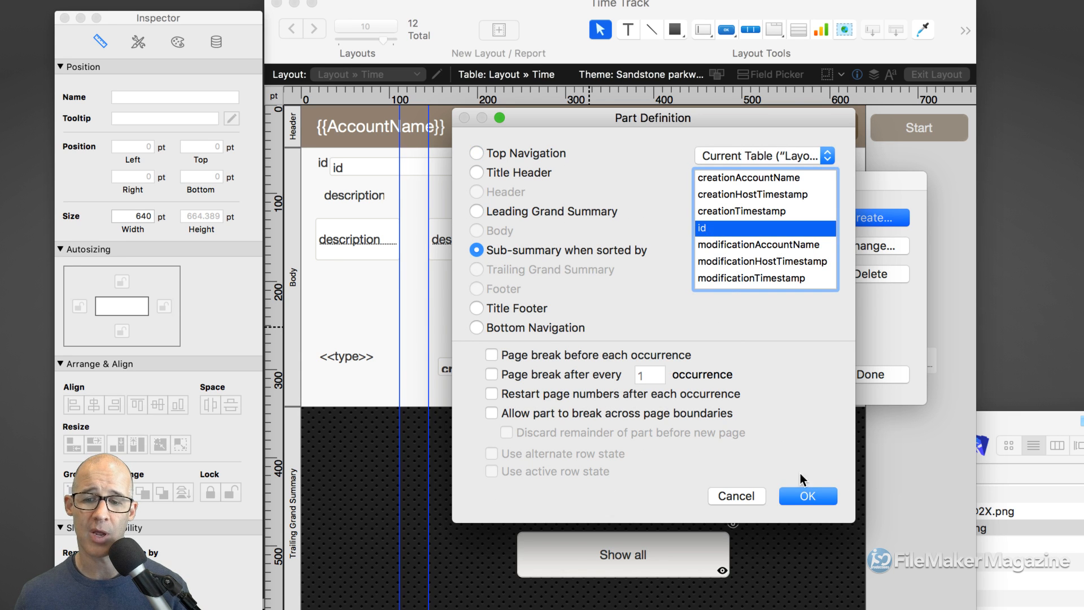
left_click(807, 497)
- Print the id sub-summary above its records, then move it below Body as a trailing part
left_click_drag(721, 175, 616, 172)
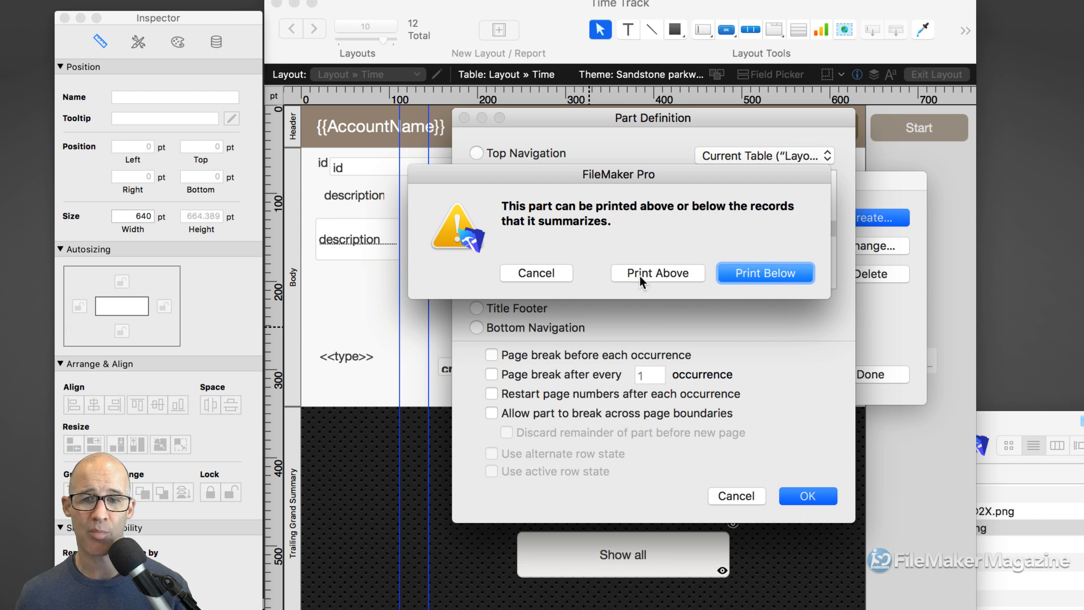
left_click(679, 272)
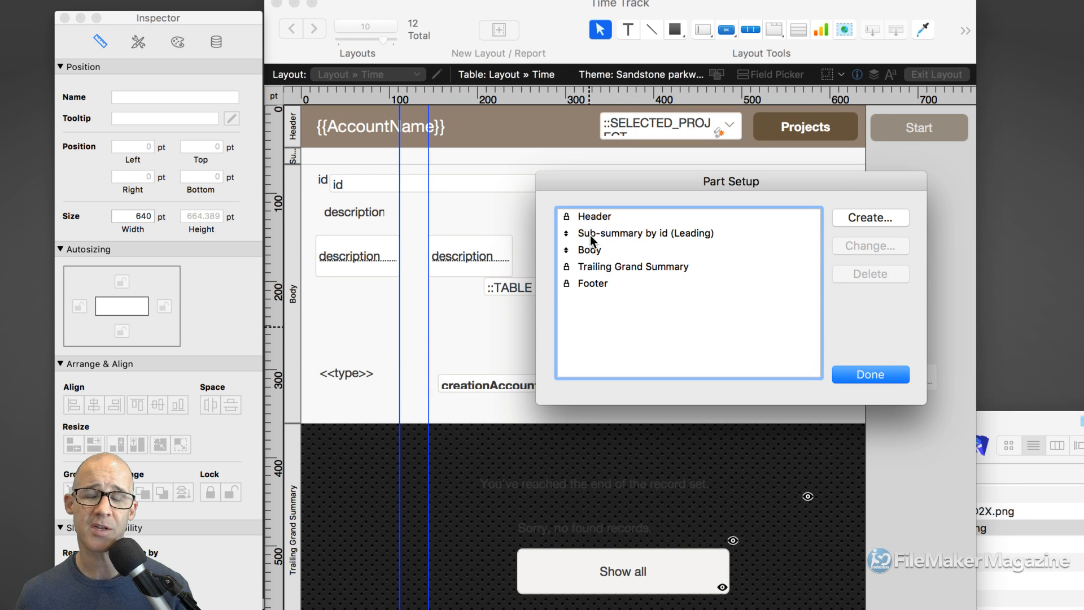
left_click_drag(566, 236, 613, 297)
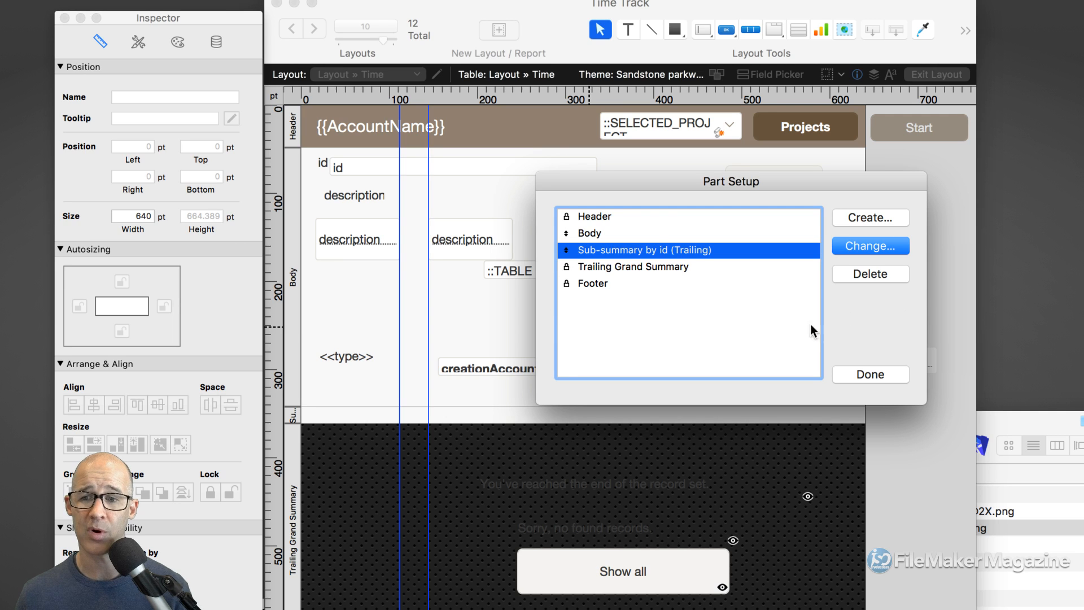
left_click(875, 374)
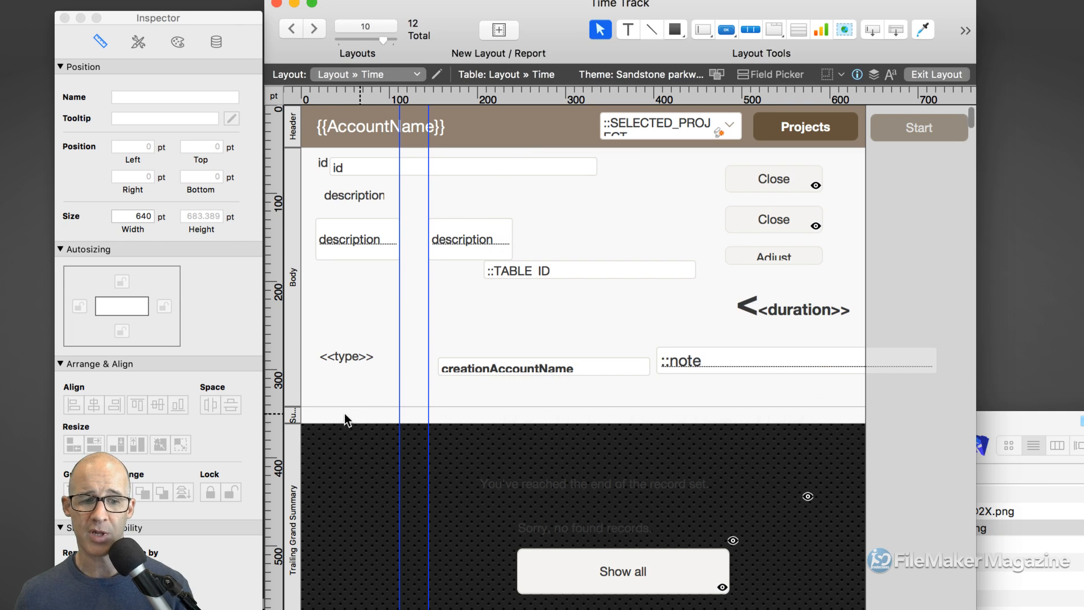
- Delete the thin Sub-summary by id part below the Body
left_click(292, 412)
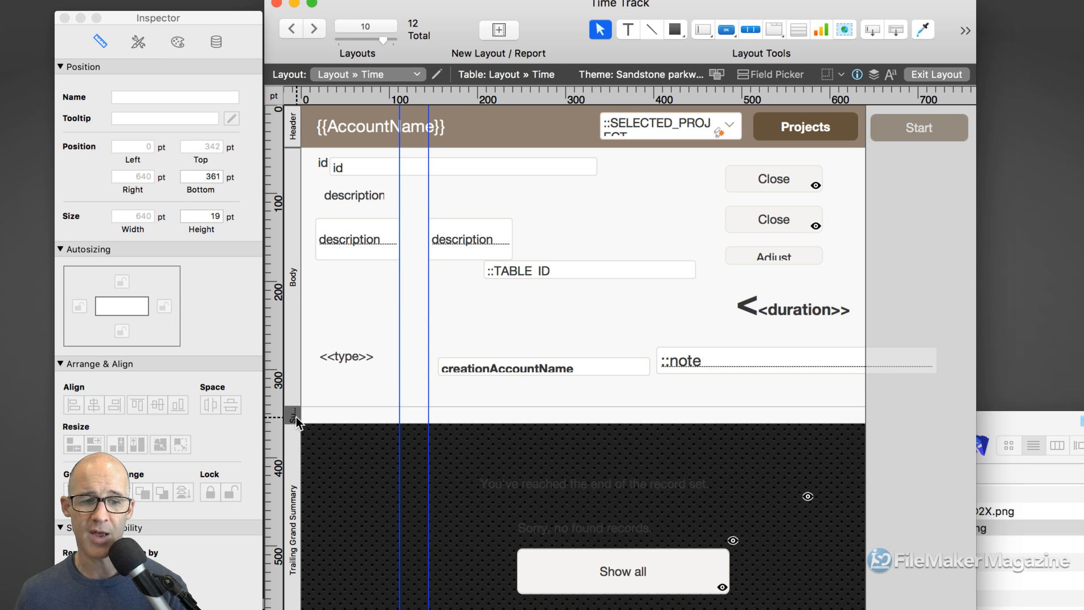
key("Delete")
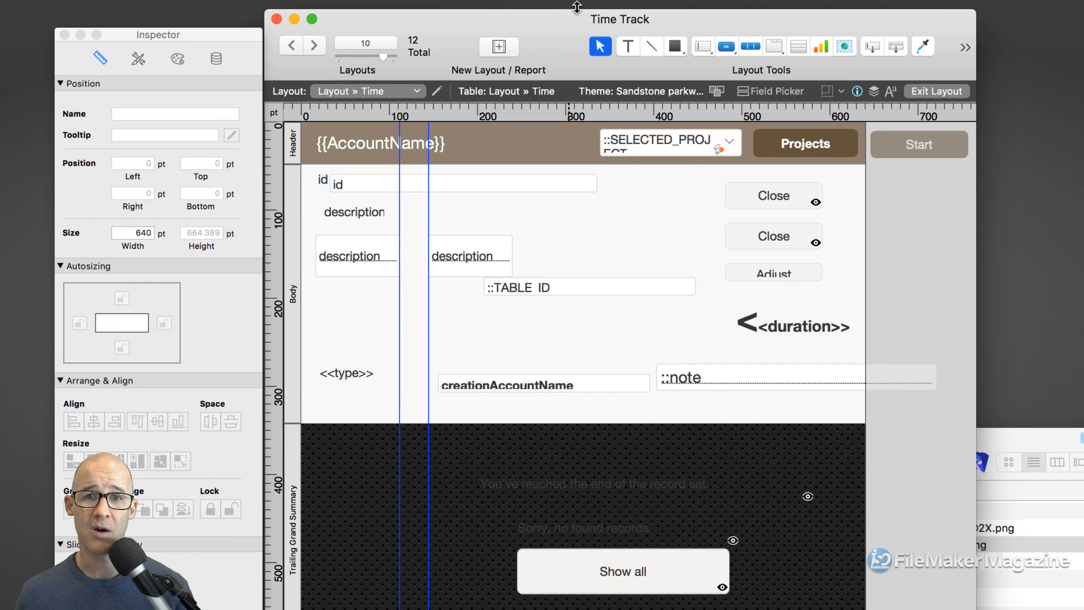
left_click(773, 47)
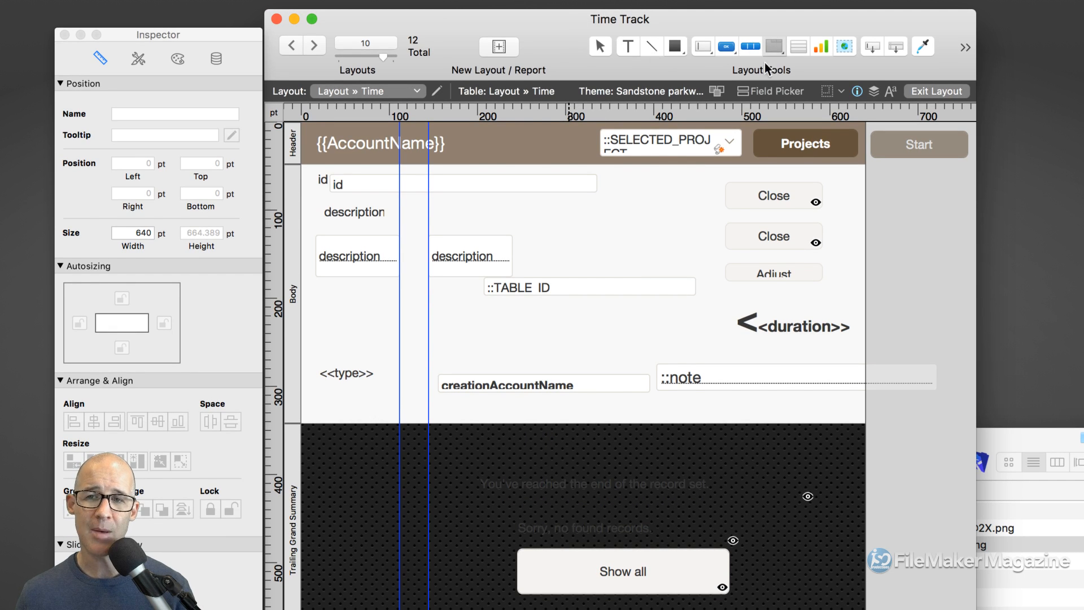
- Draw a tab control in the Trailing Grand Summary with tabs named List and Form
left_click_drag(498, 446, 800, 544)
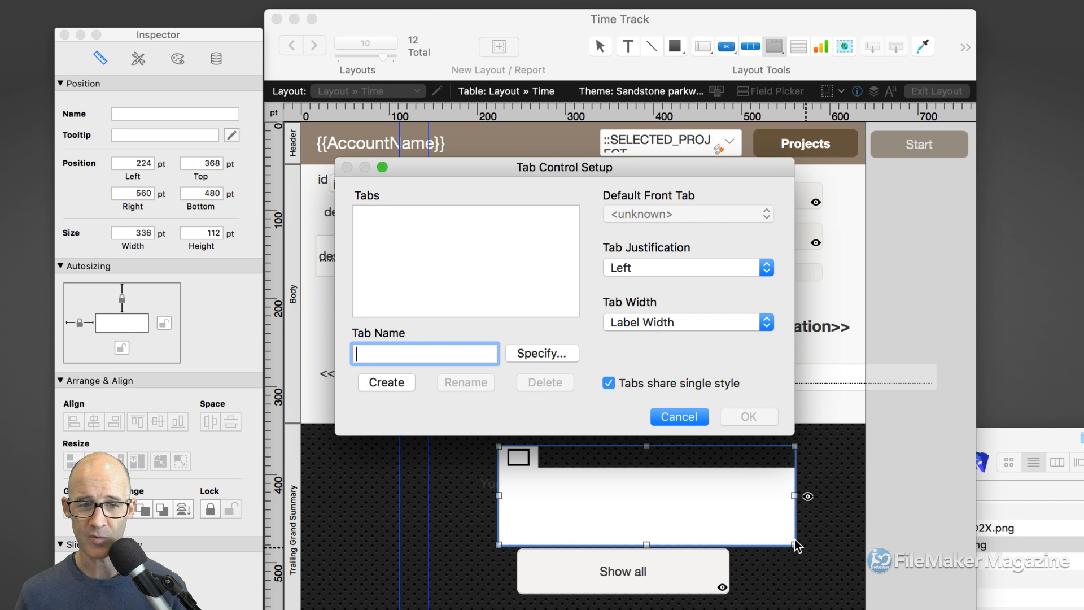
type("Ge")
key("BackSpace")
key("BackSpace")
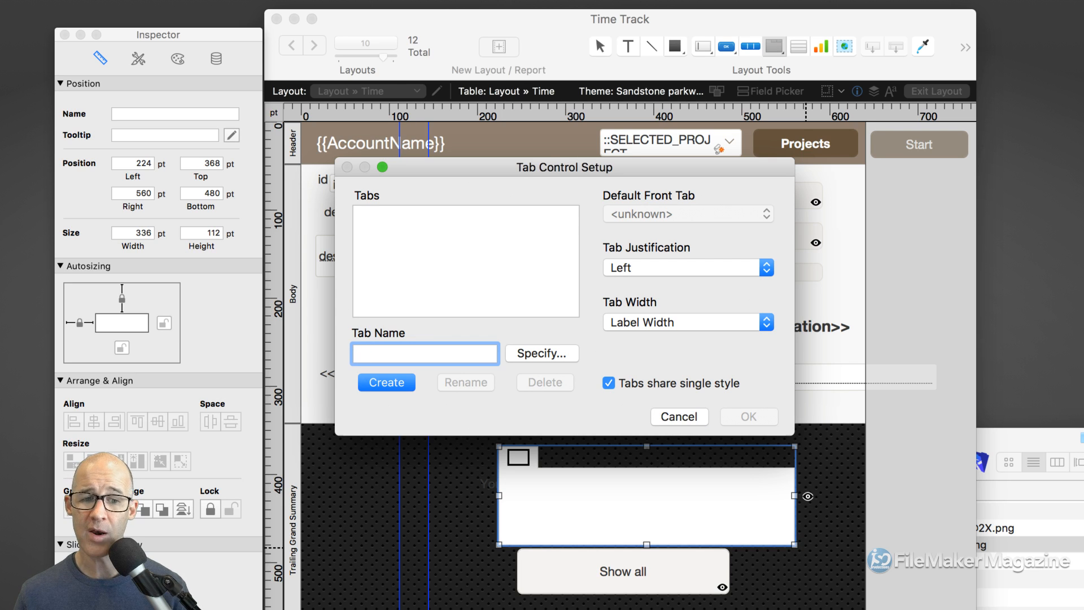
type("List")
key("Return")
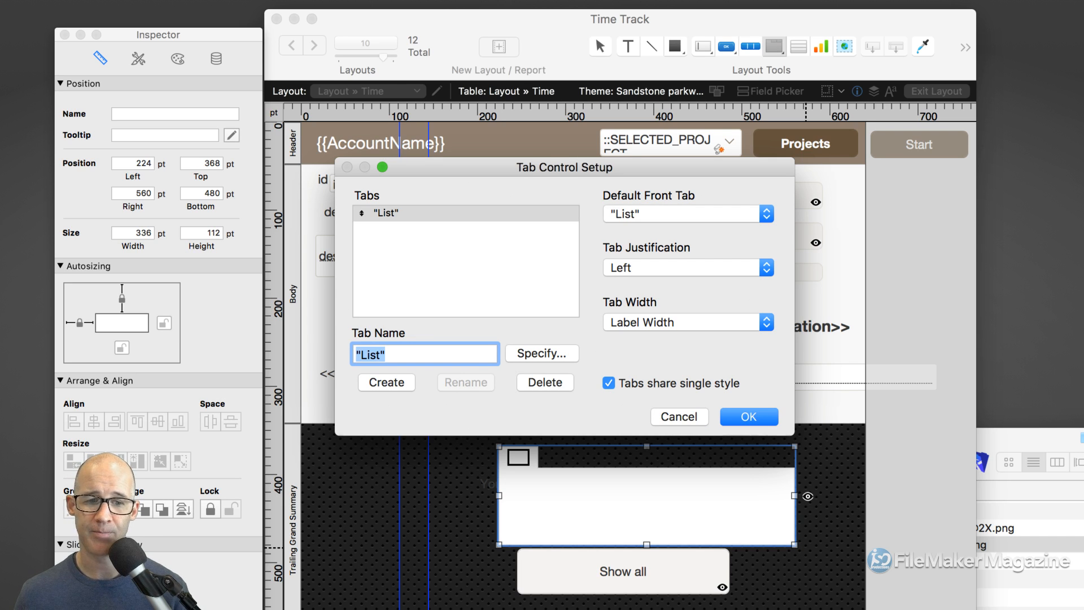
left_click(378, 383)
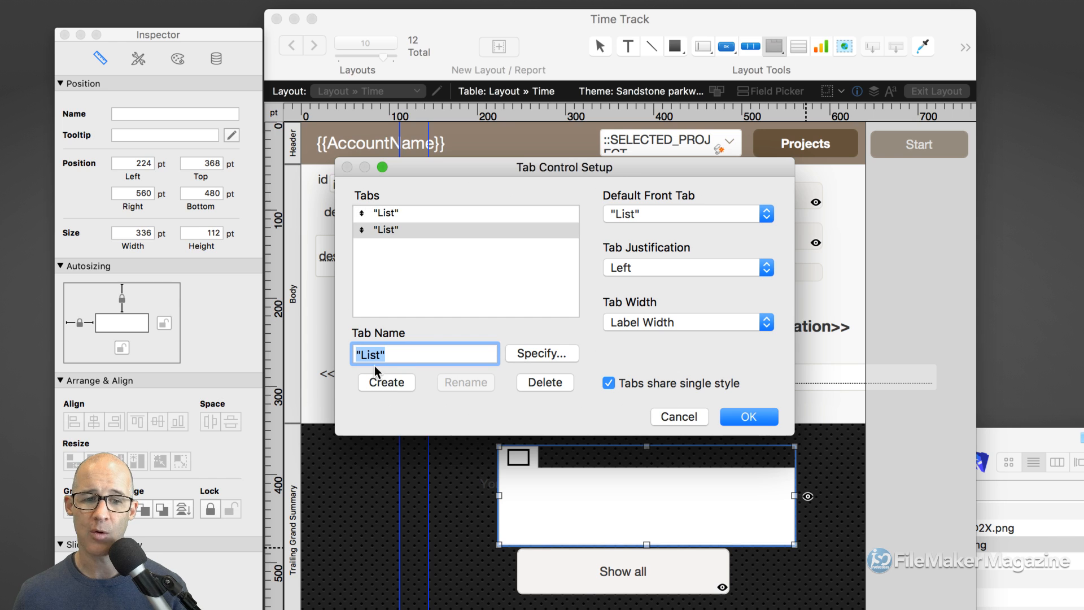
double_click(374, 361)
type("Form")
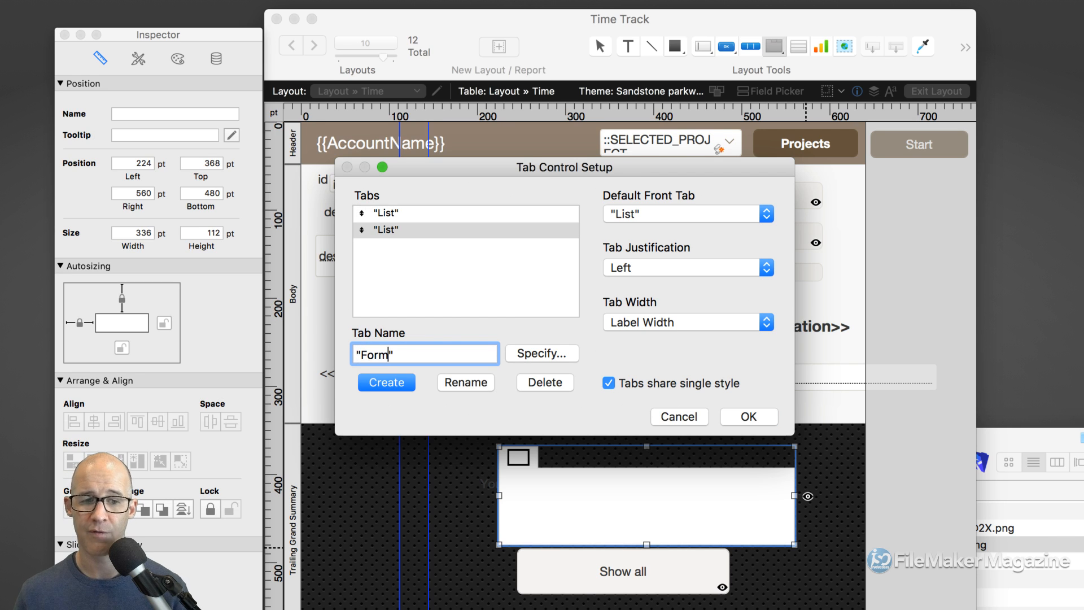
left_click(463, 382)
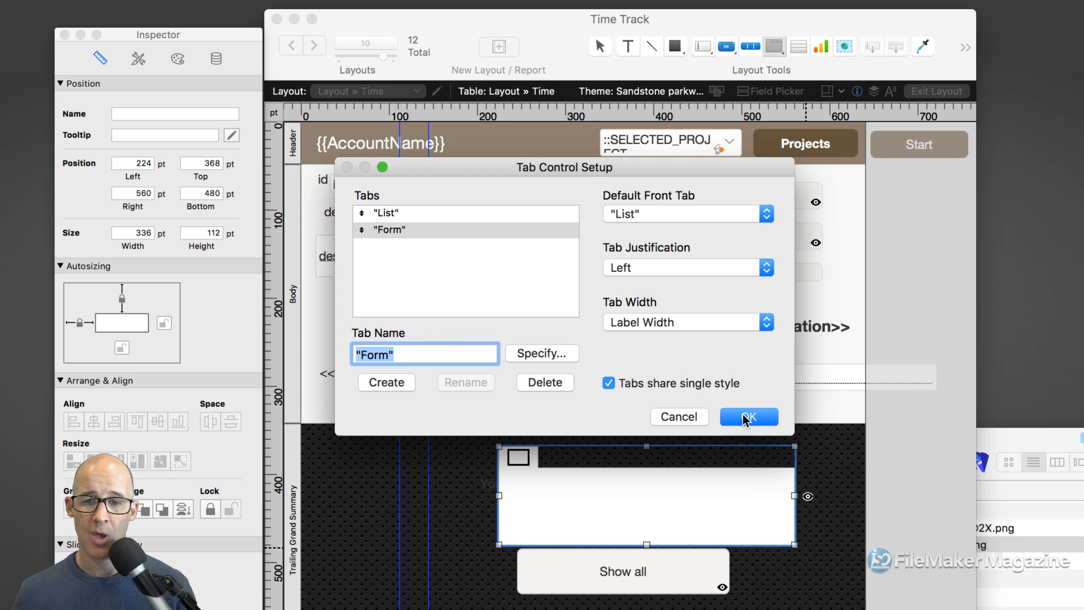
- Set the tab justification to Right and apply the tab control settings
left_click(654, 269)
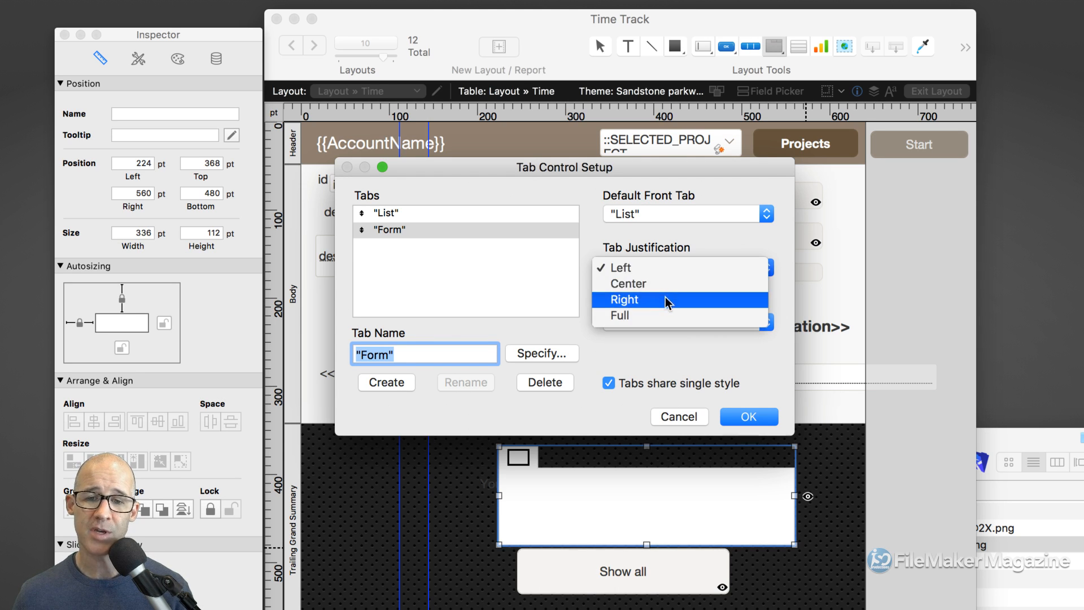
left_click(641, 299)
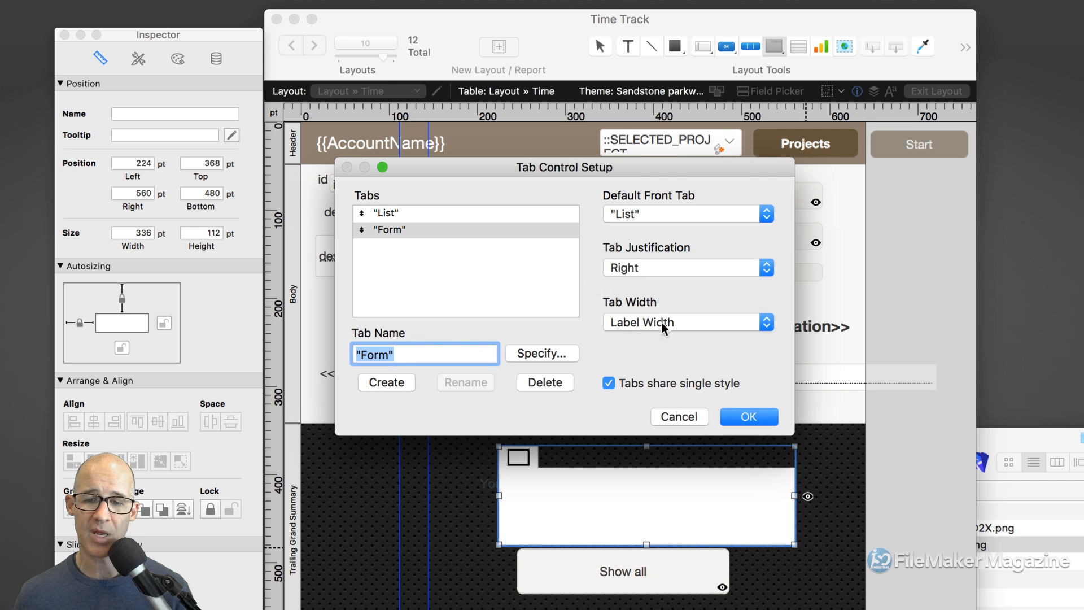
left_click(744, 416)
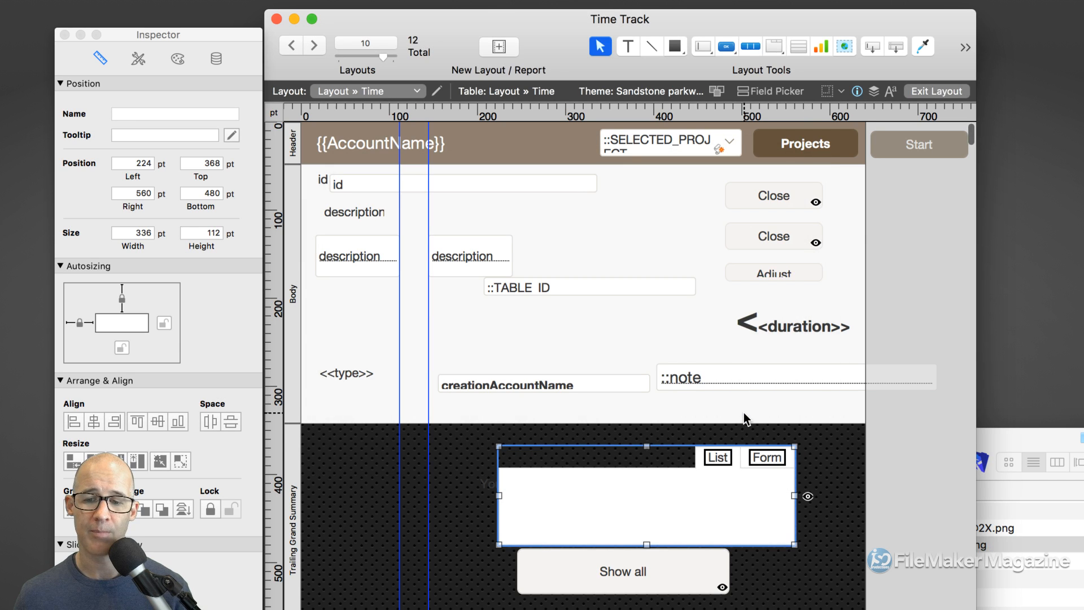
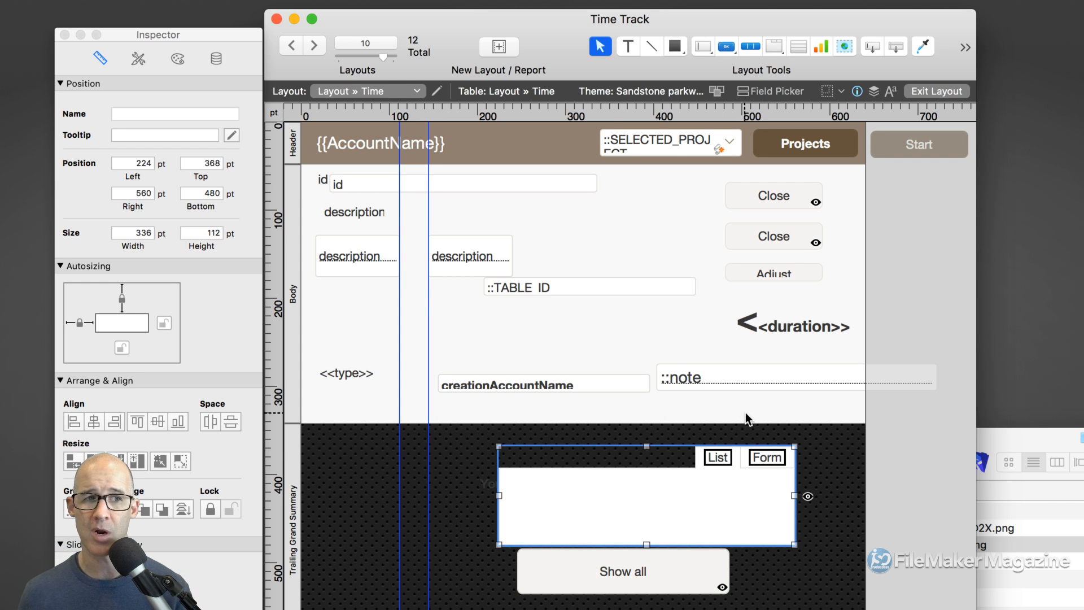
- Apply the Tabs offscreen style to the List/Form tab panel, nudge it right, and select the messages
left_click_drag(211, 33, 214, 10)
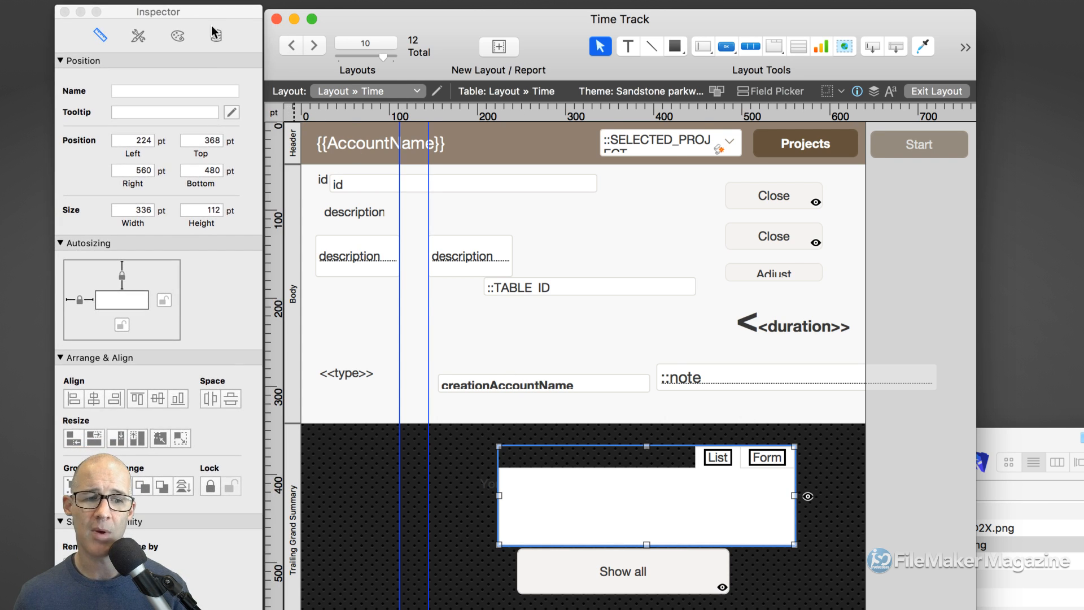
left_click(139, 39)
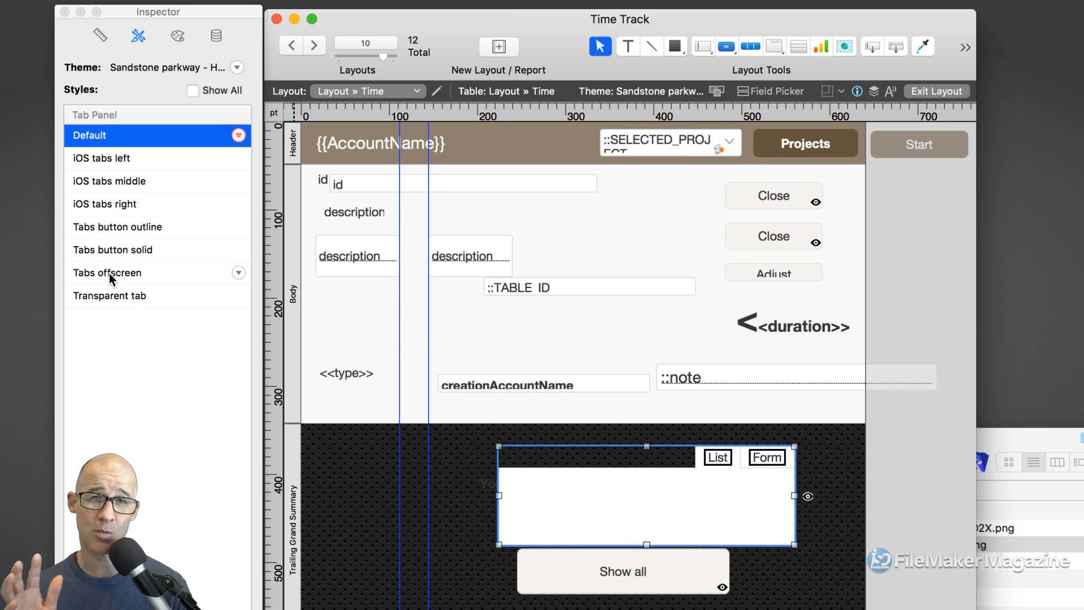
left_click(110, 273)
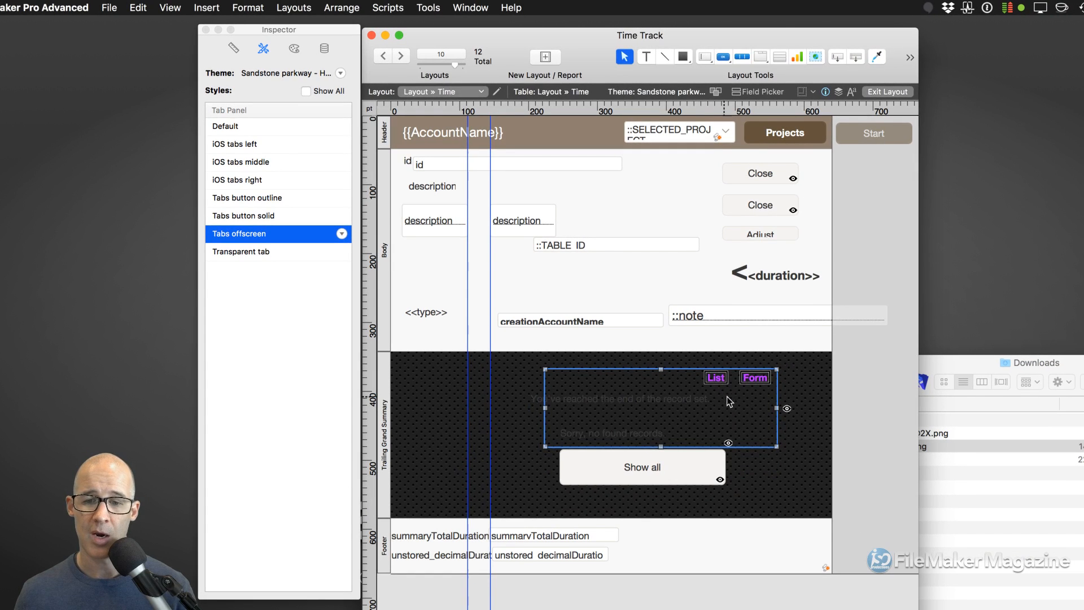
left_click_drag(738, 408, 827, 343)
left_click_drag(620, 497, 577, 398)
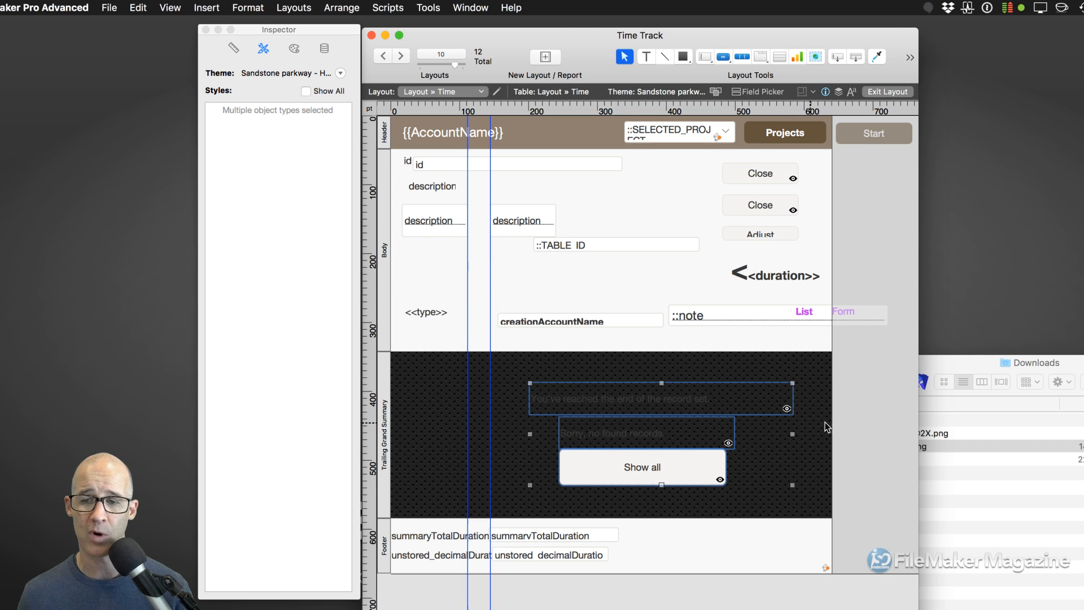
- Move the List/Form tab panel down and right, and rearrange the Inspector and layout windows
left_click_drag(814, 339, 870, 382)
scroll(871, 381, "right", 5)
left_click_drag(543, 35, 522, 35)
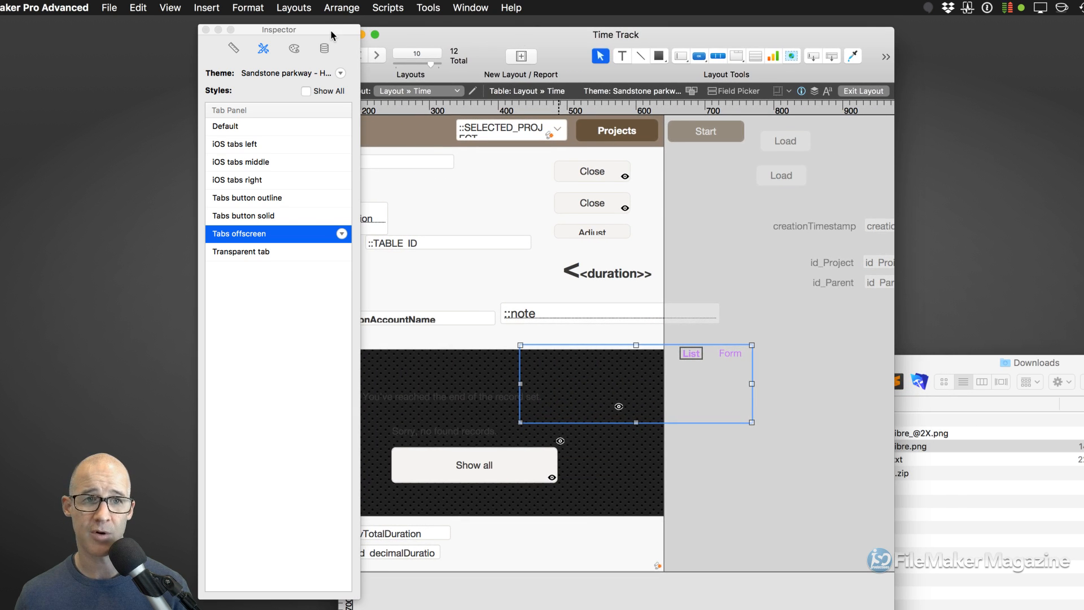
left_click_drag(331, 31, 213, 29)
left_click_drag(452, 37, 411, 25)
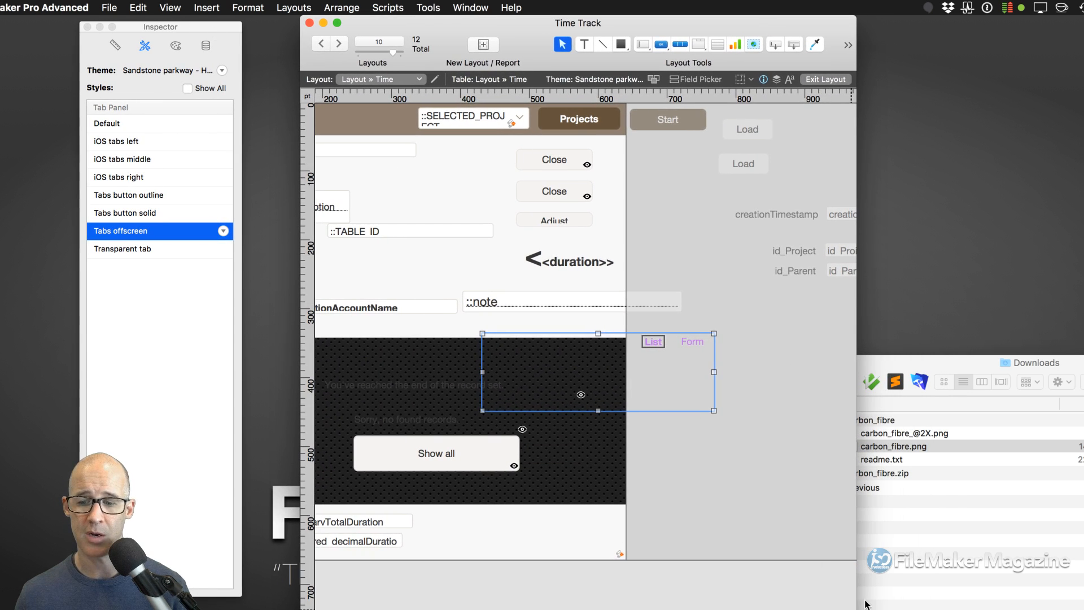
- Shift the tab panel further right, select the messages and Show all button, then pull the panel back over the summary
left_click(667, 330)
left_click_drag(667, 330, 789, 374)
left_click_drag(677, 486, 776, 481)
left_click(792, 384)
left_click_drag(791, 384, 594, 384)
scroll(594, 383, "left", 5)
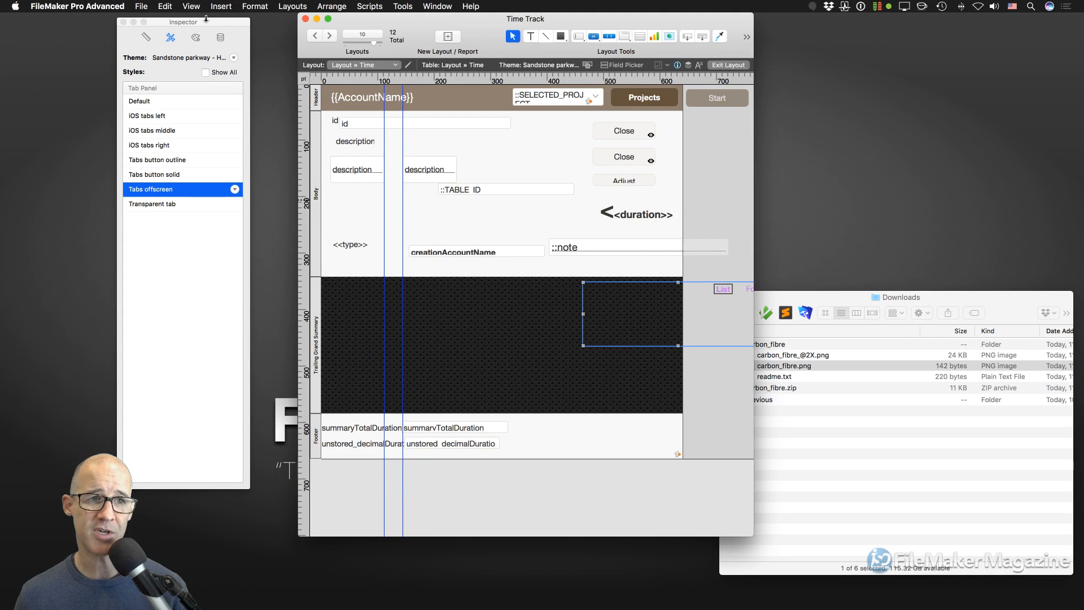
- Set the Trailing Grand Summary part height to 240 pt
left_click_drag(216, 35, 255, 45)
left_click(194, 55)
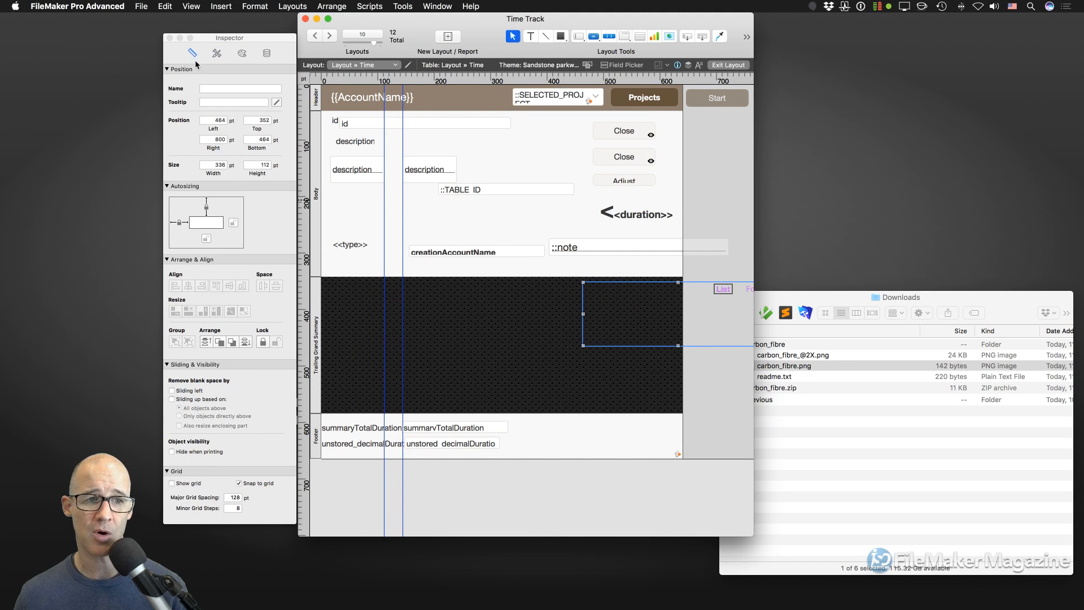
left_click(315, 319)
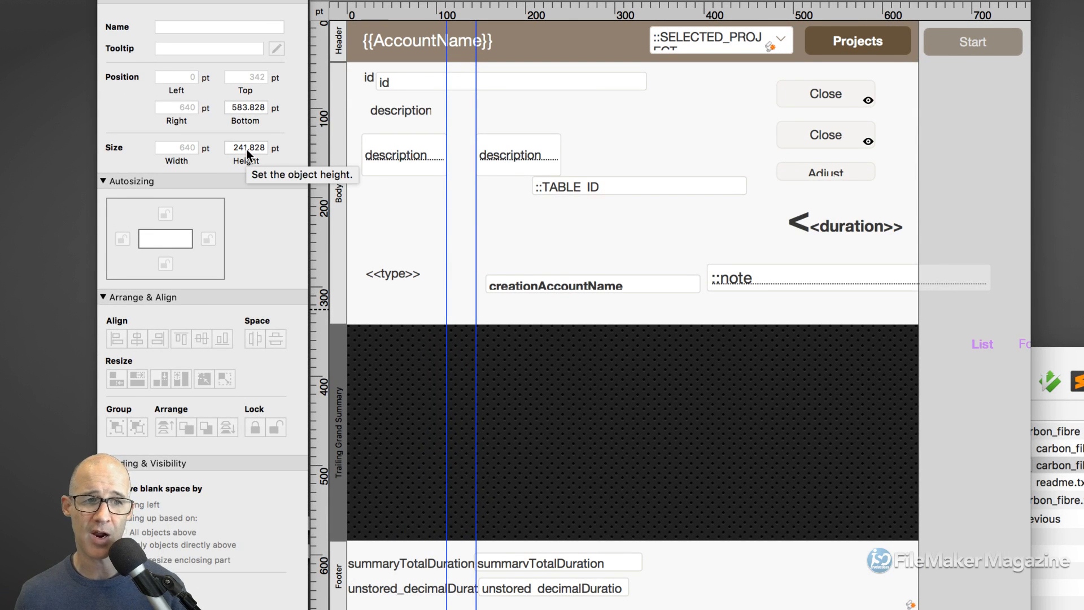
double_click(247, 150)
type("240")
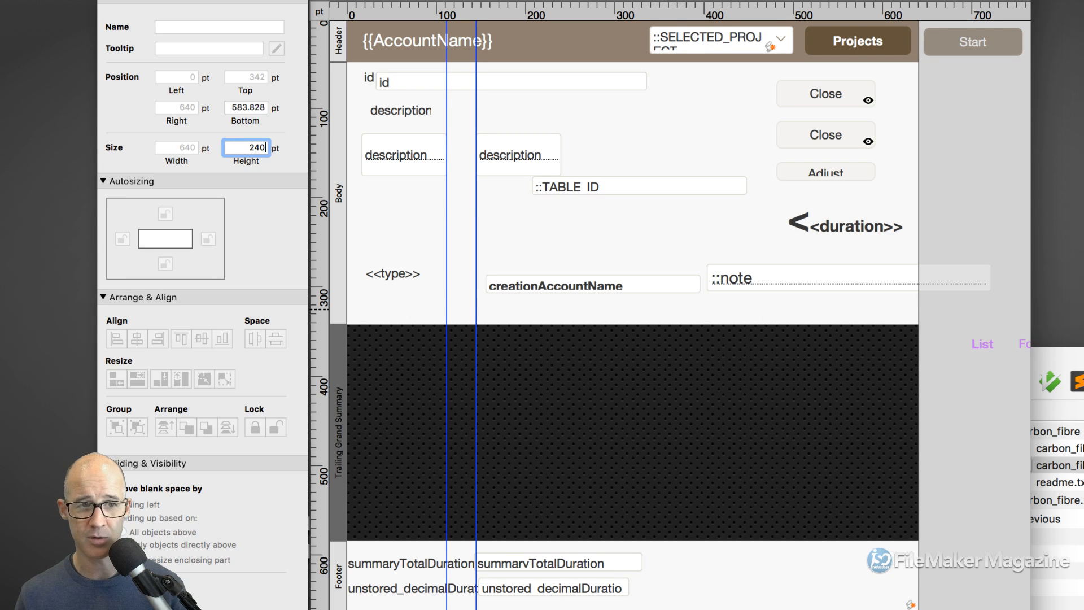
key("Tab")
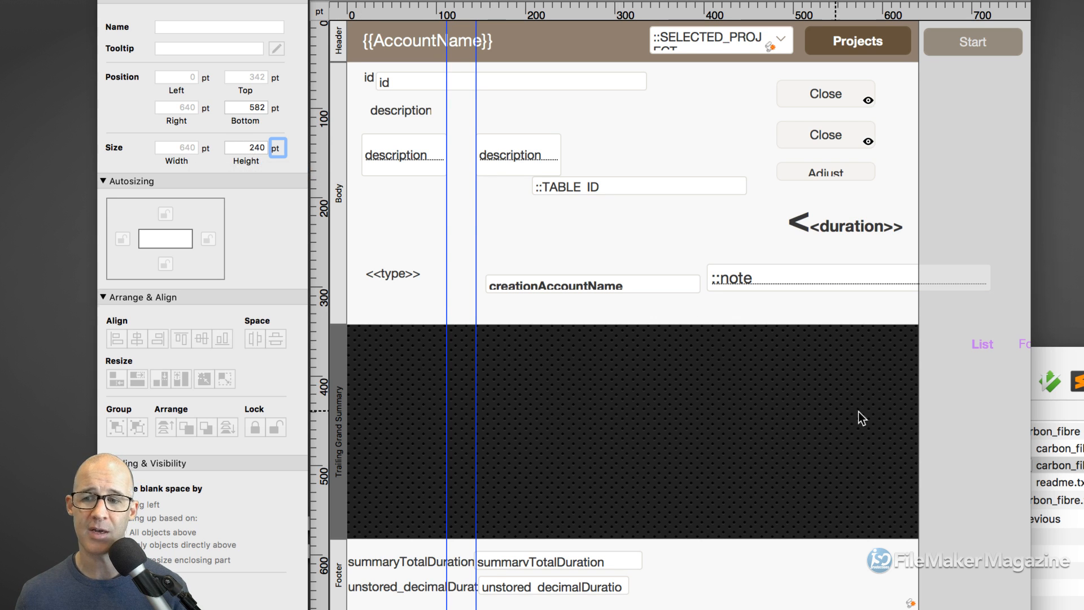
- Move the tab panel into the Trailing Grand Summary and set its height to 240 pt
left_click_drag(950, 405, 722, 394)
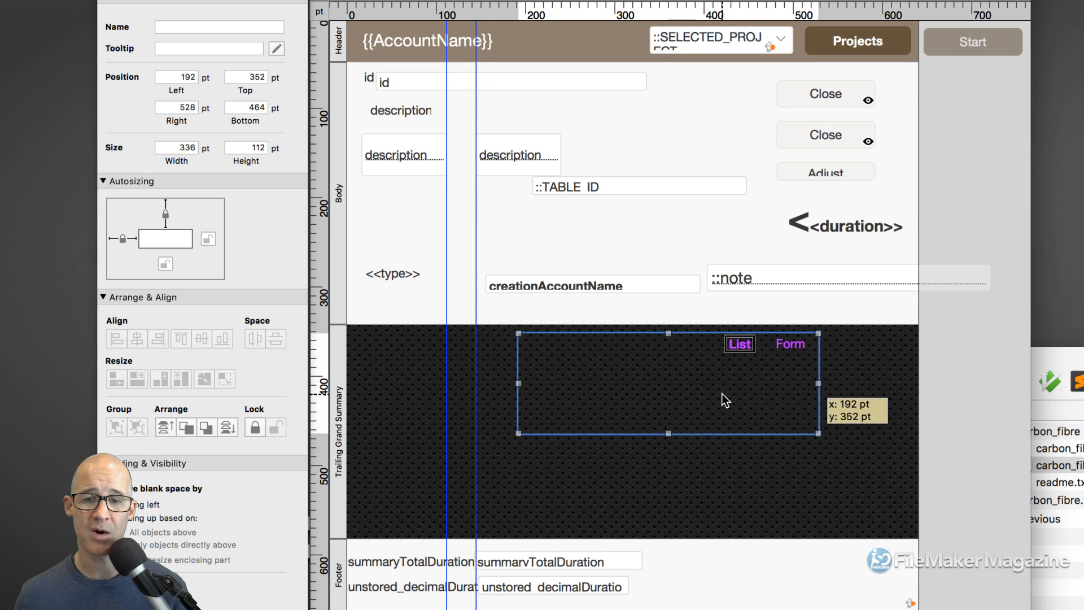
left_click(250, 147)
double_click(250, 147)
type("240")
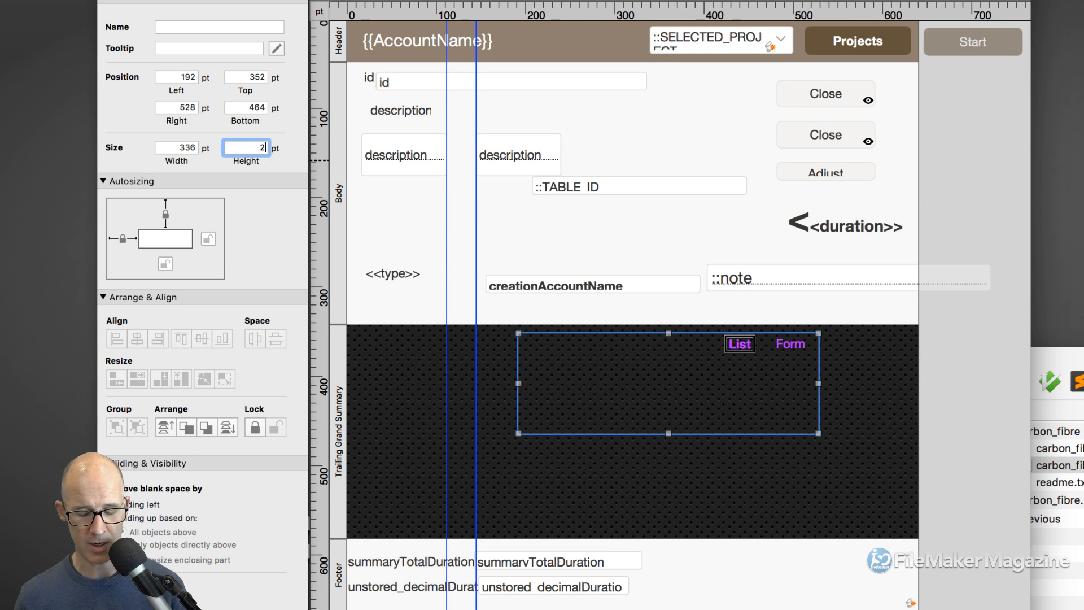
key("Return")
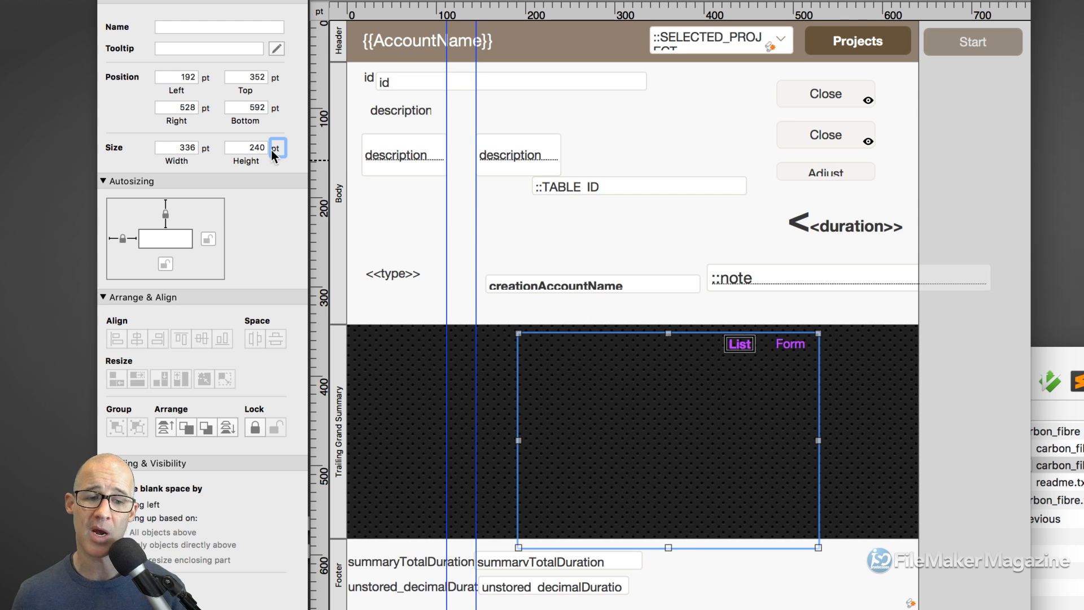
left_click(340, 343)
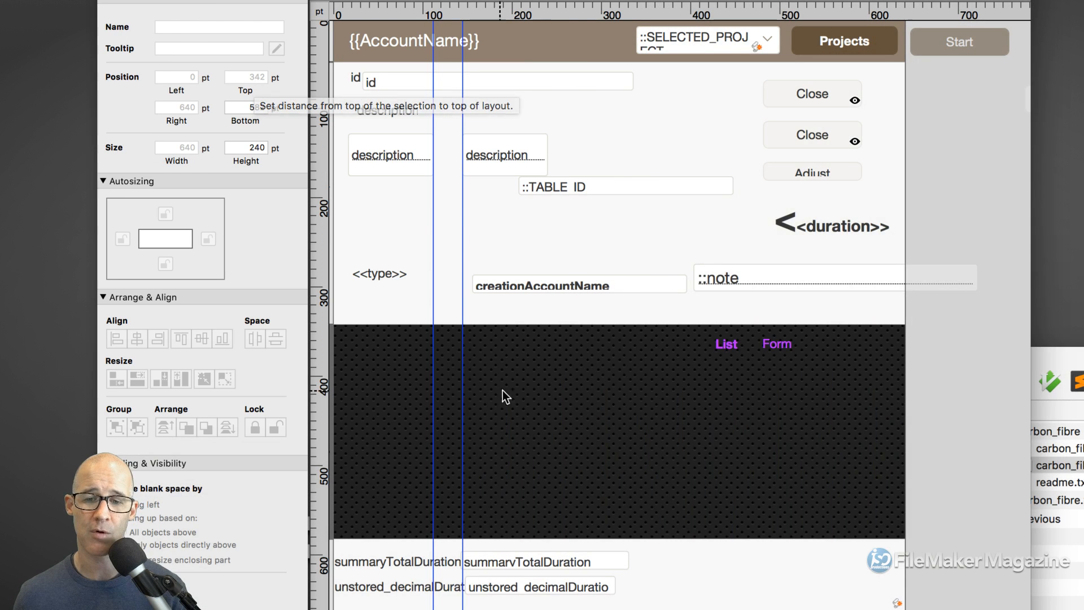
- Set the tab panel's top to 342 pt and stretch it to 800 pt wide from the left edge
left_click(578, 402)
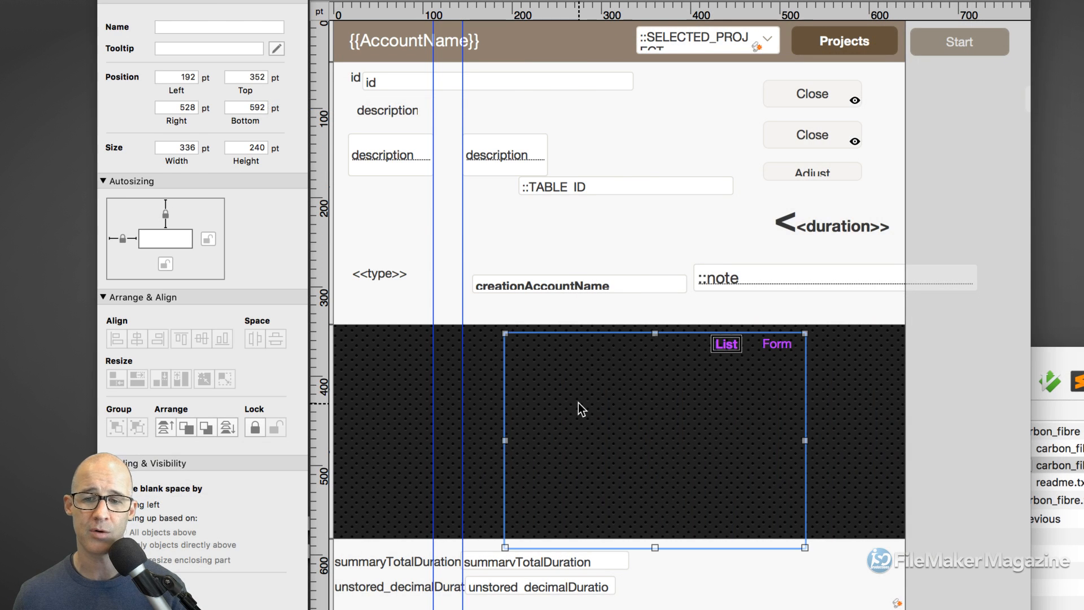
double_click(249, 77)
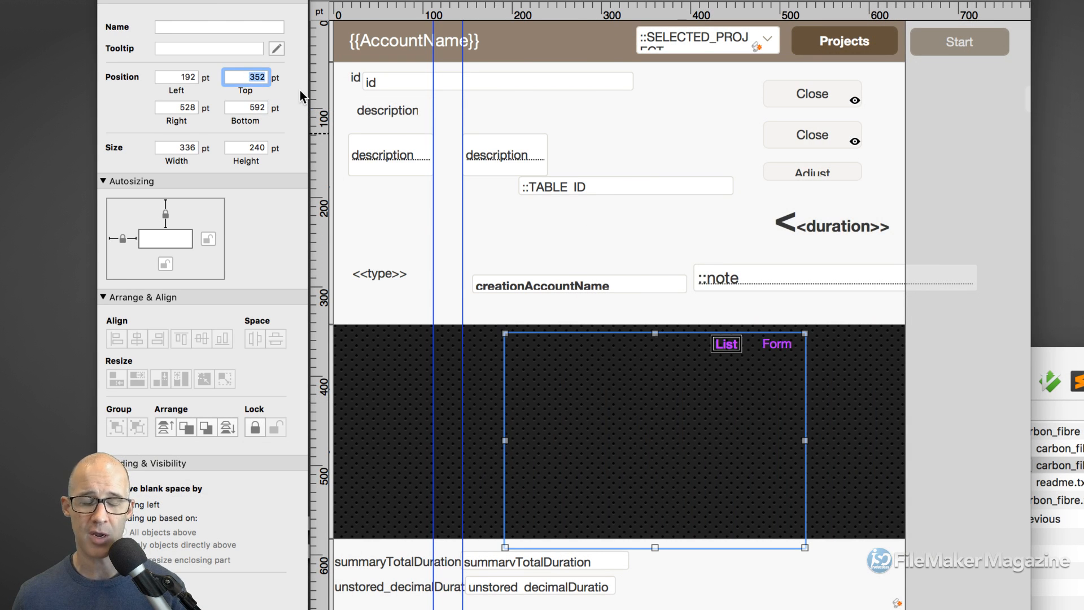
type("342")
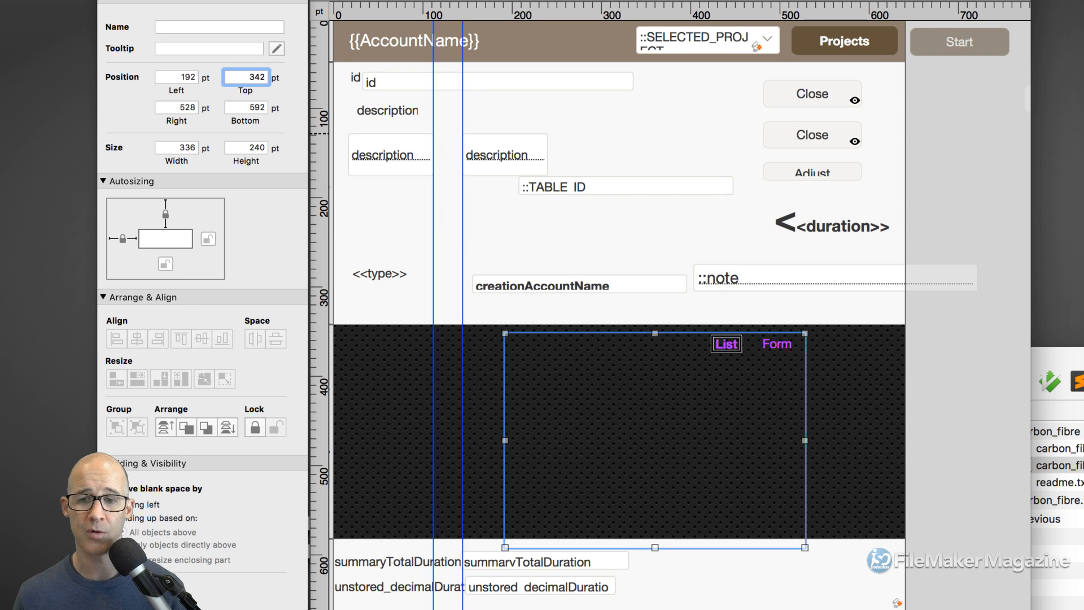
key("Tab")
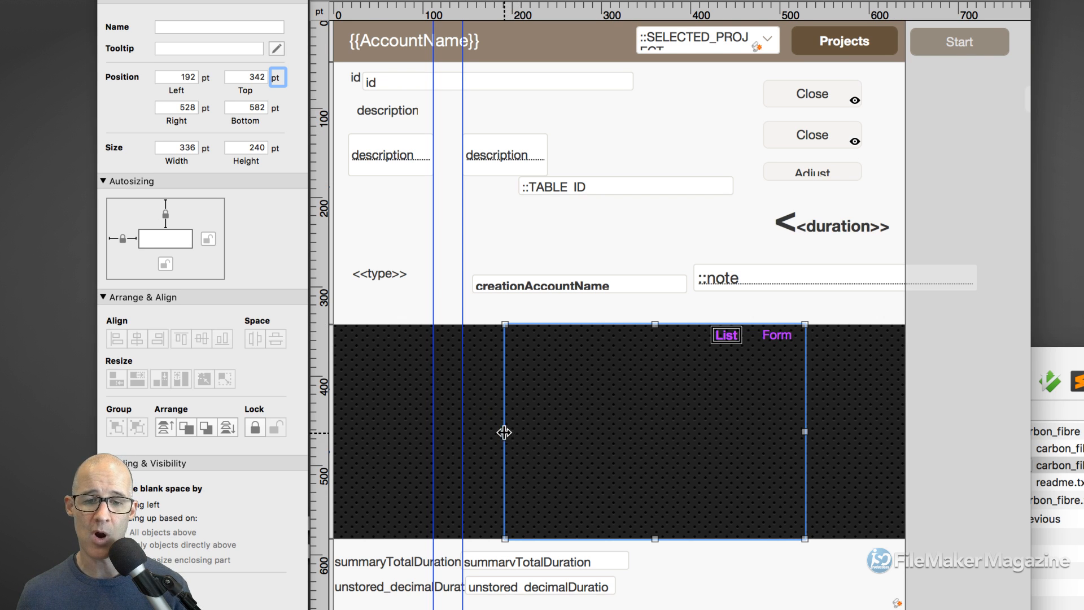
left_click_drag(504, 432, 334, 425)
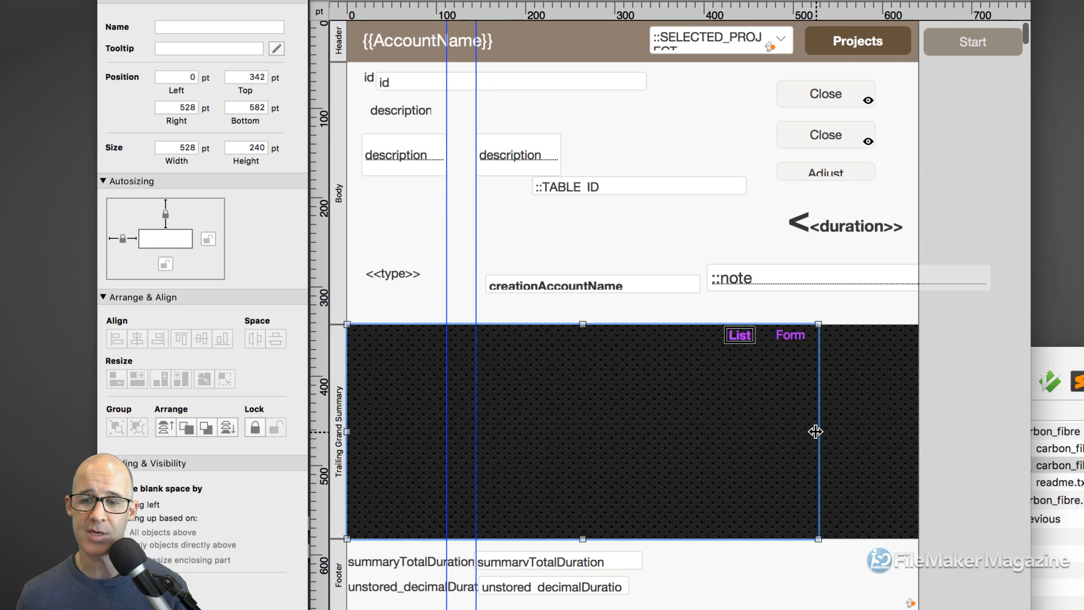
left_click_drag(815, 430, 990, 425)
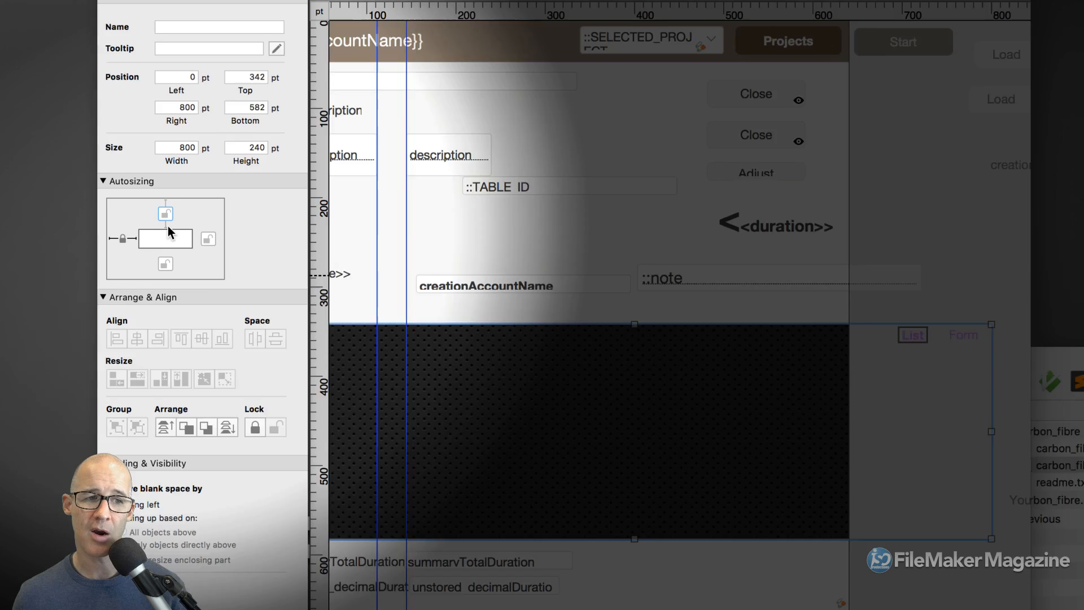
- Lock the tab panel's top, right and bottom autosizing anchors
left_click(165, 220)
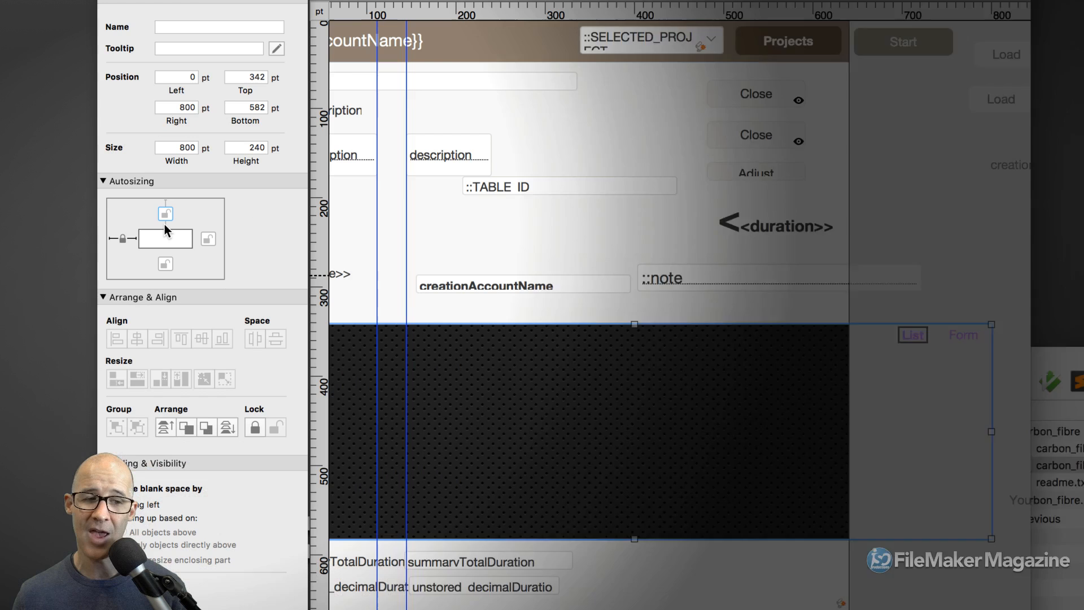
left_click(164, 222)
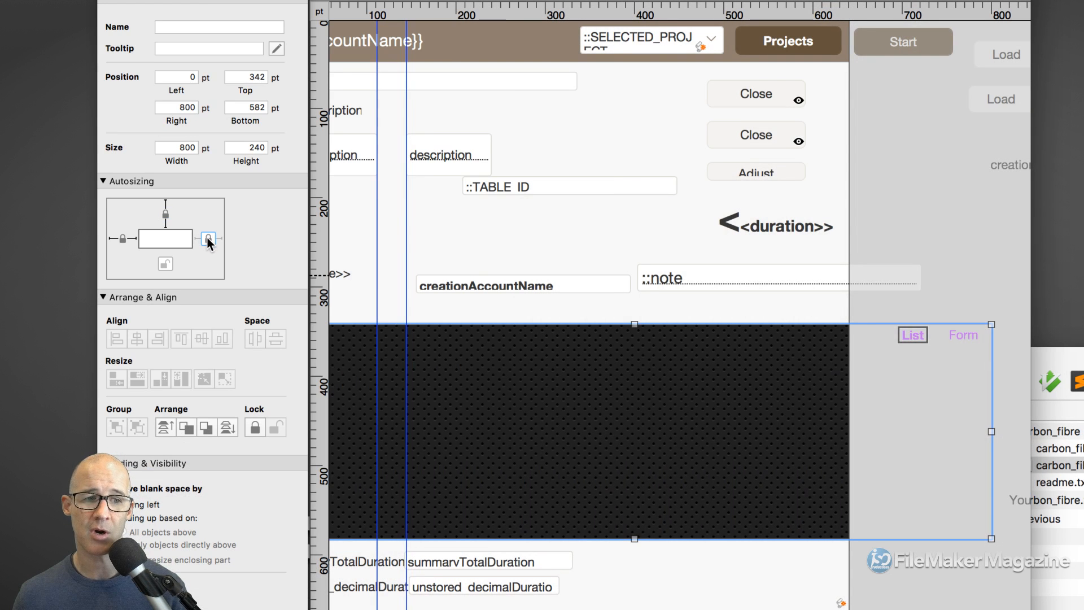
left_click(208, 238)
left_click(169, 263)
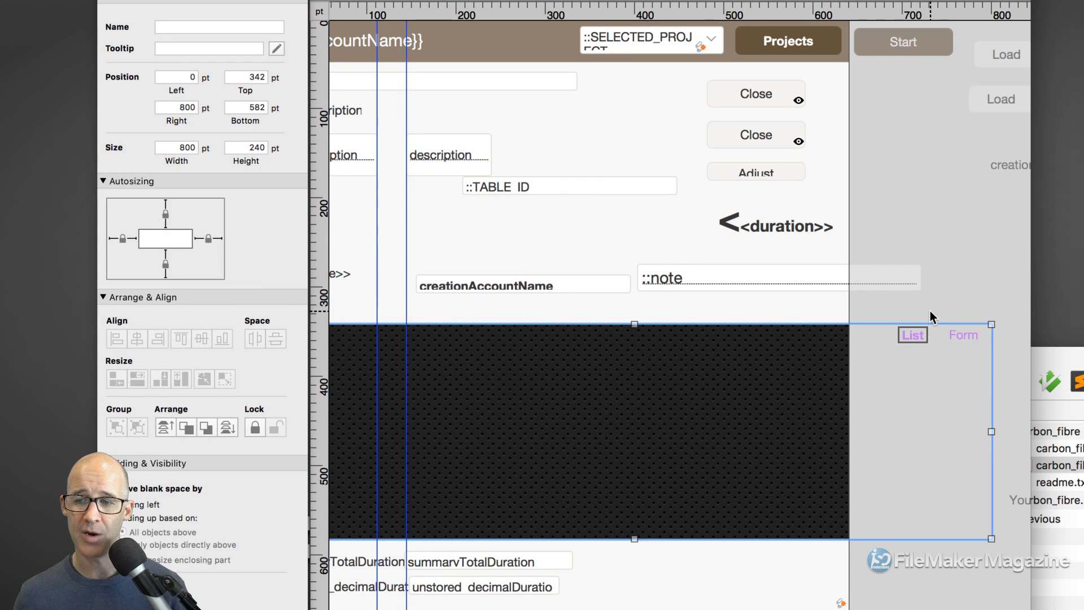
- Confirm the Right-justified Tab Control Setup again and view the Form tab
left_click(916, 327)
double_click(916, 330)
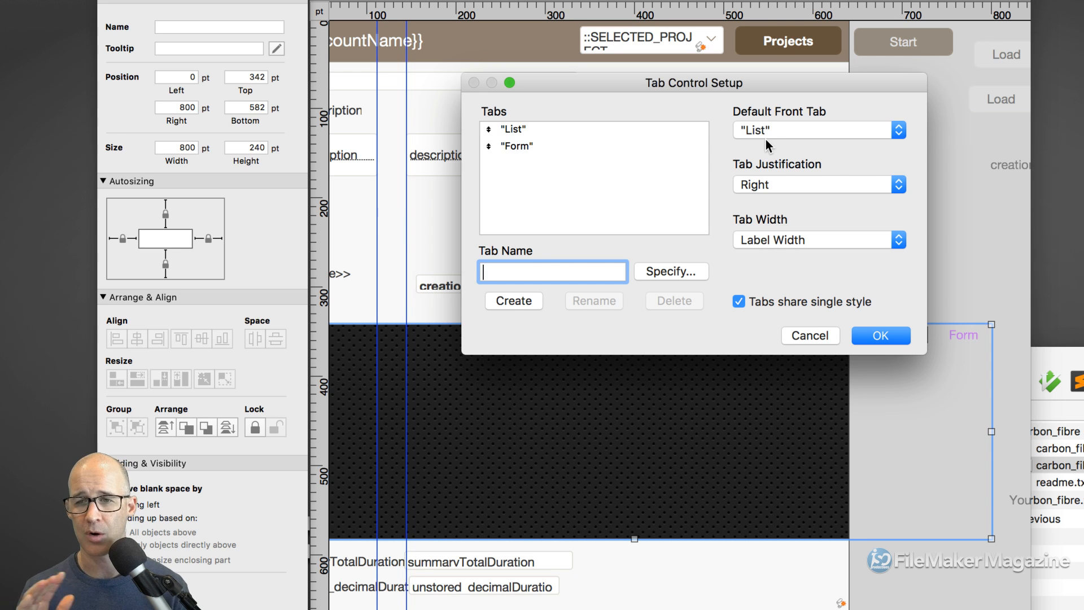
left_click(879, 337)
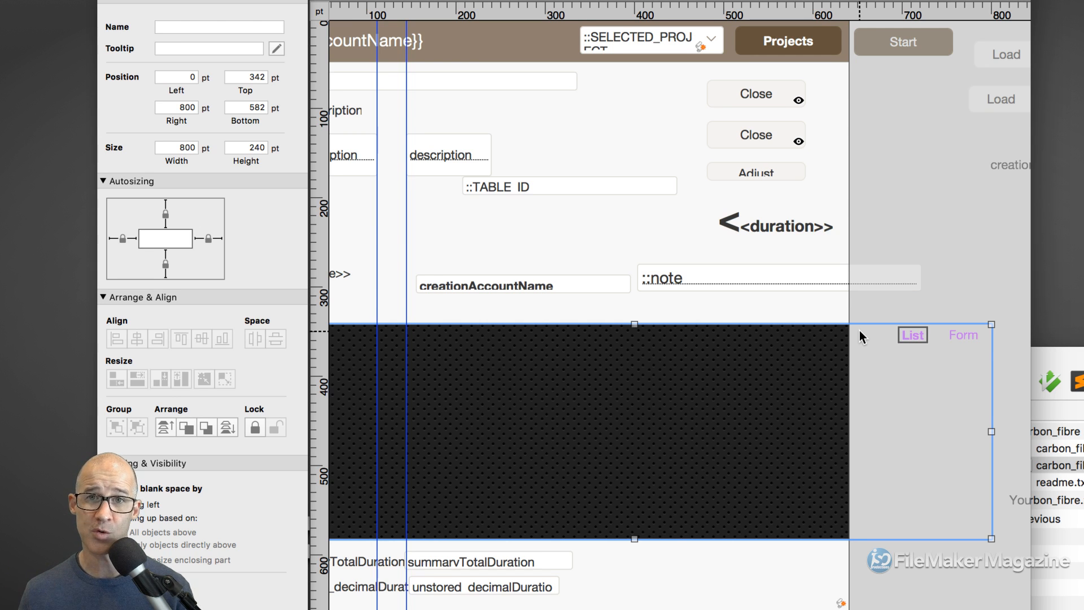
left_click(965, 330)
- Return to the List tab and move the three end-of-records objects into the Trailing Grand Summary
left_click(914, 333)
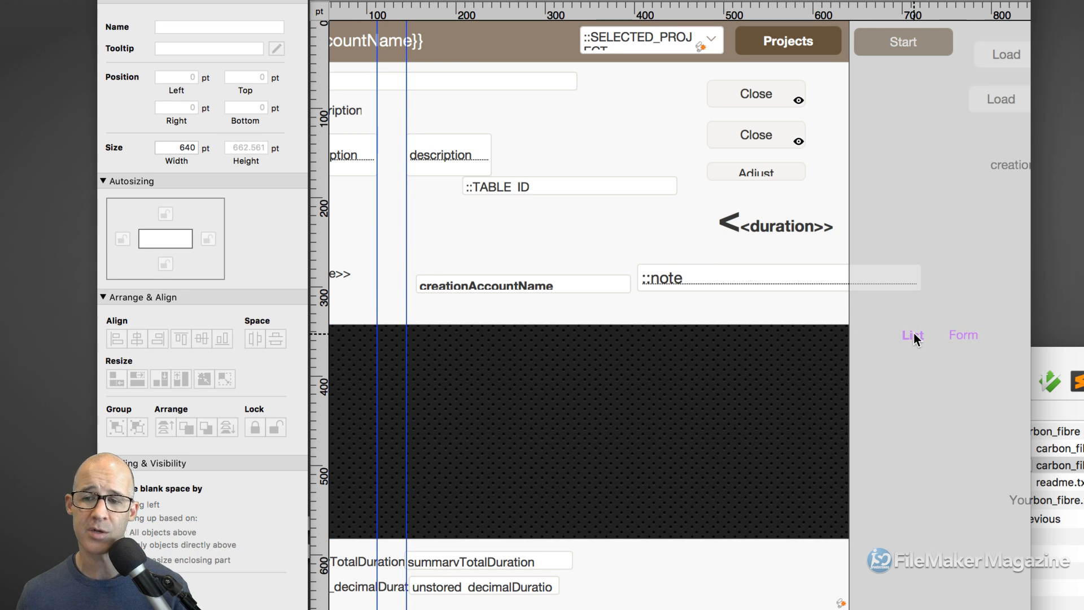
scroll(912, 364, "right", 15)
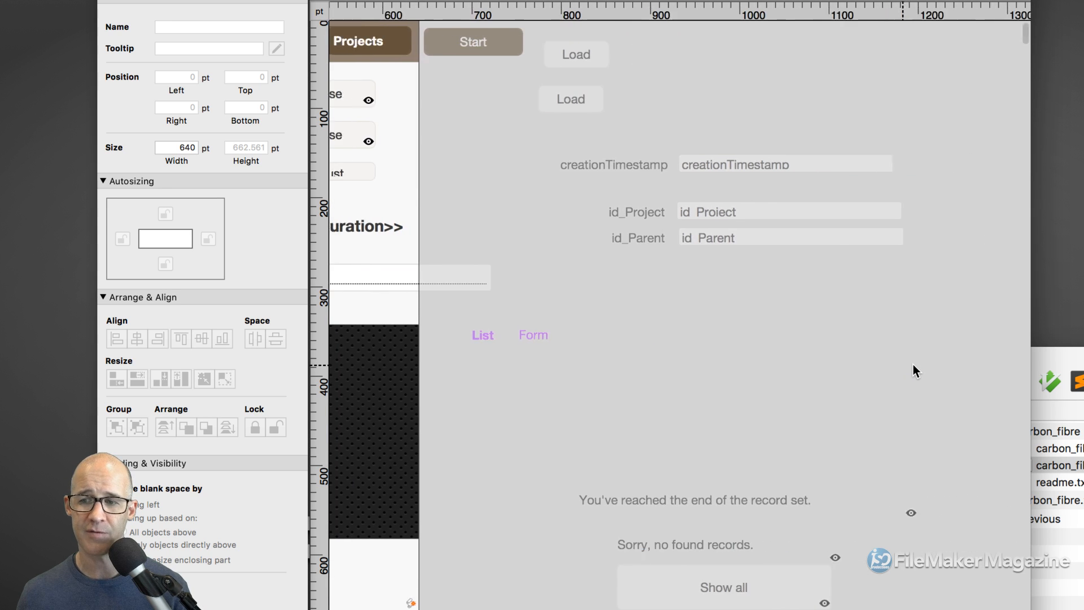
scroll(863, 455, "down", 4)
left_click_drag(928, 365, 791, 432)
left_click_drag(731, 377, 620, 267)
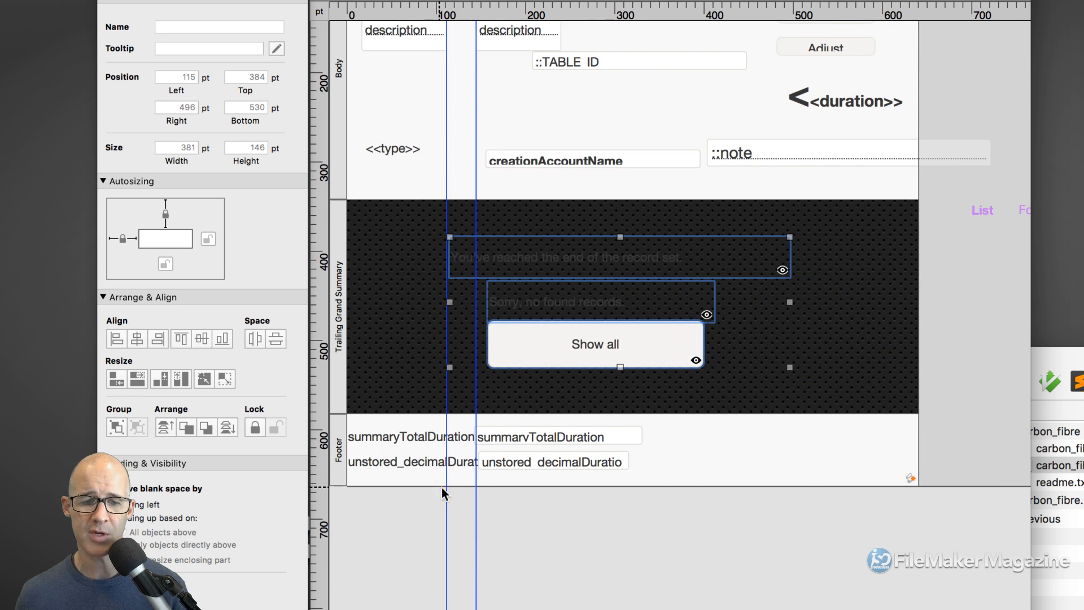
- Delete both vertical guides and select the end-of-record-set and no-records messages
left_click_drag(446, 492, 326, 494)
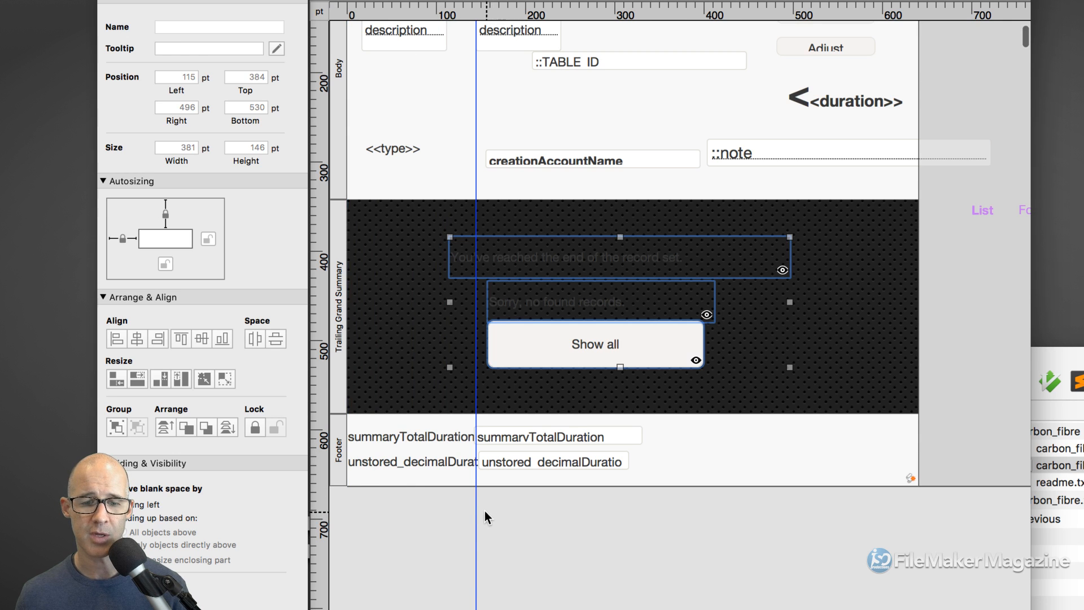
left_click_drag(475, 510, 322, 508)
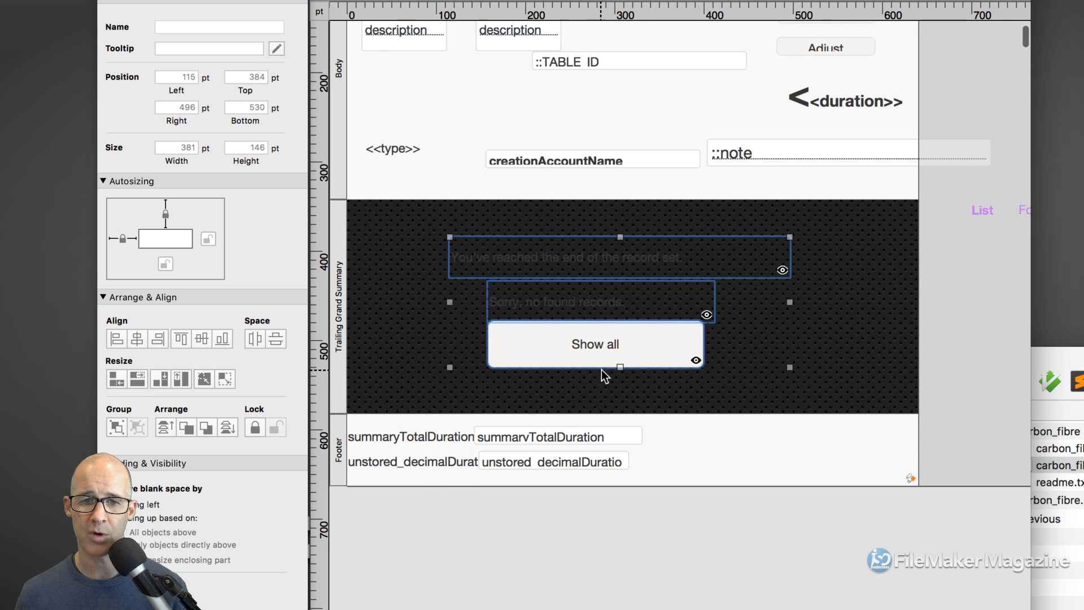
left_click(638, 509)
left_click(574, 265)
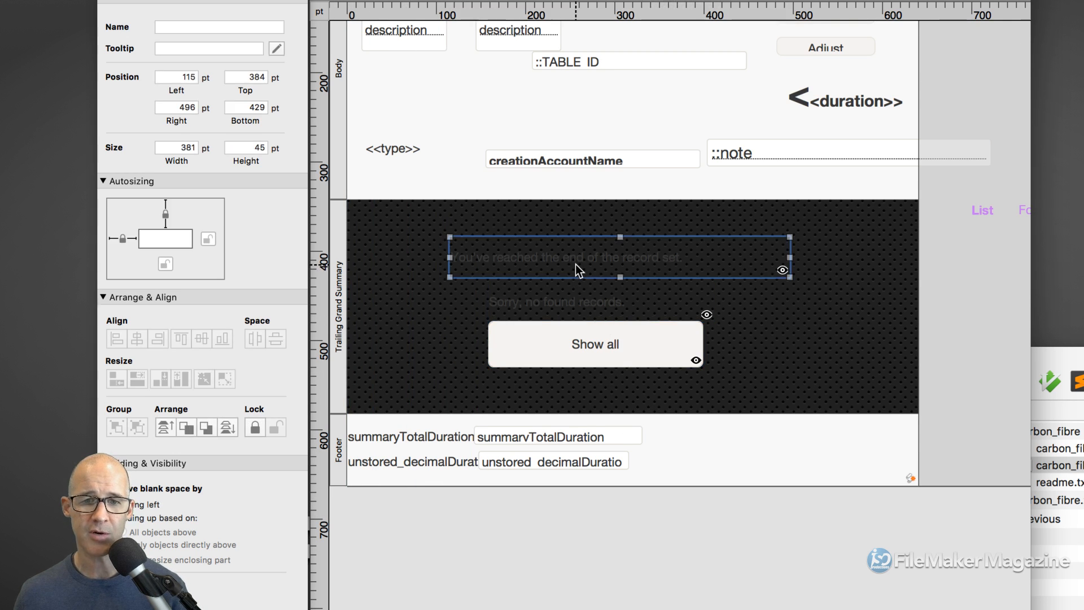
left_click(615, 306, "shift")
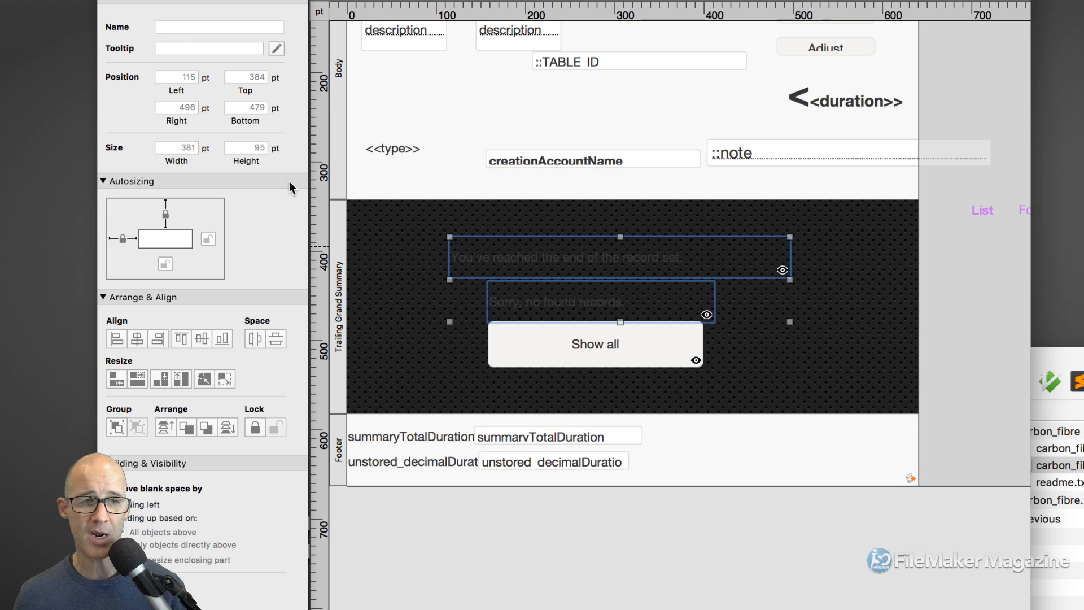
key("super+3")
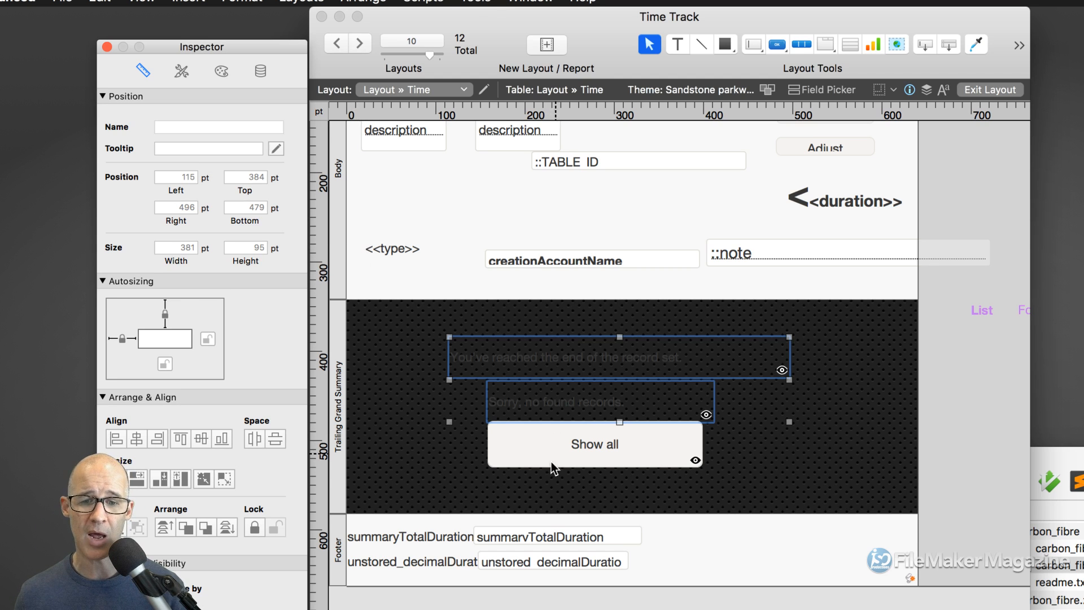
- Make the end-of-record-set and no-records message text white, and widen the Time Track window
key("super+3")
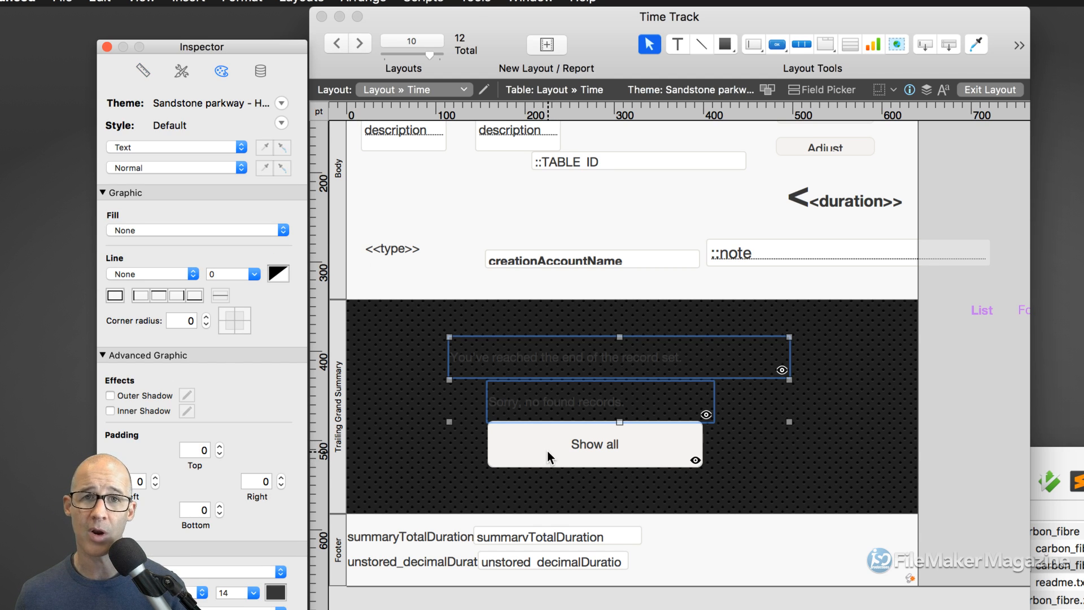
left_click(276, 596)
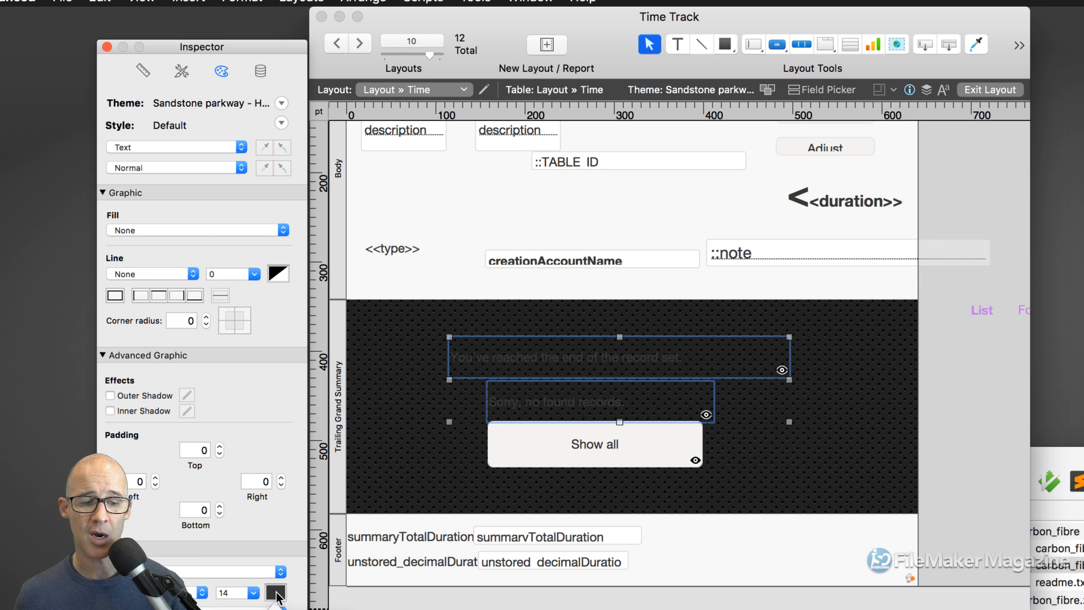
left_click(395, 593)
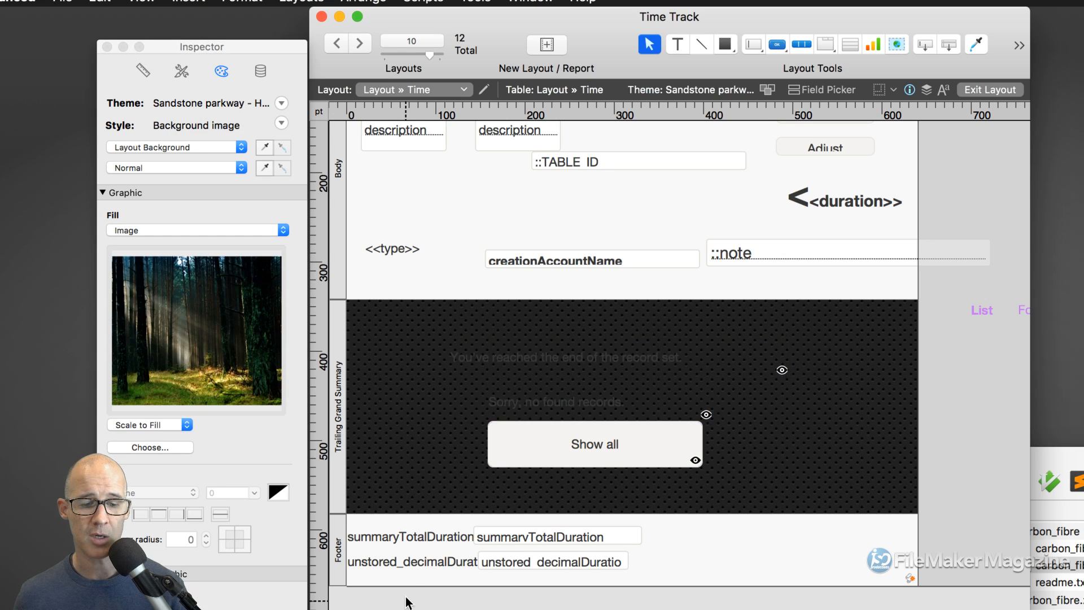
scroll(423, 505, "down", 3)
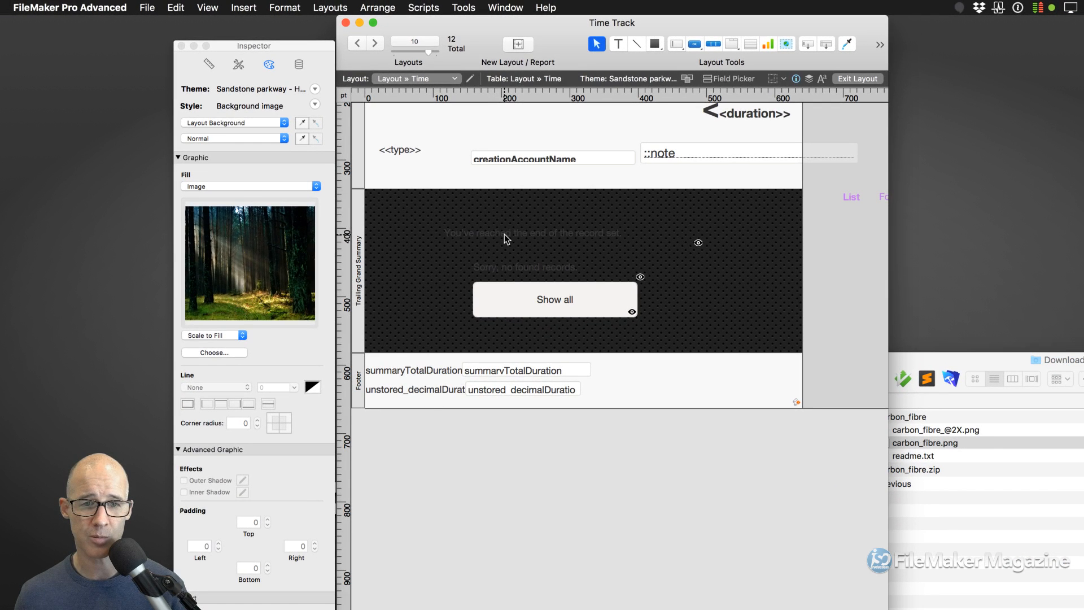
left_click(503, 234)
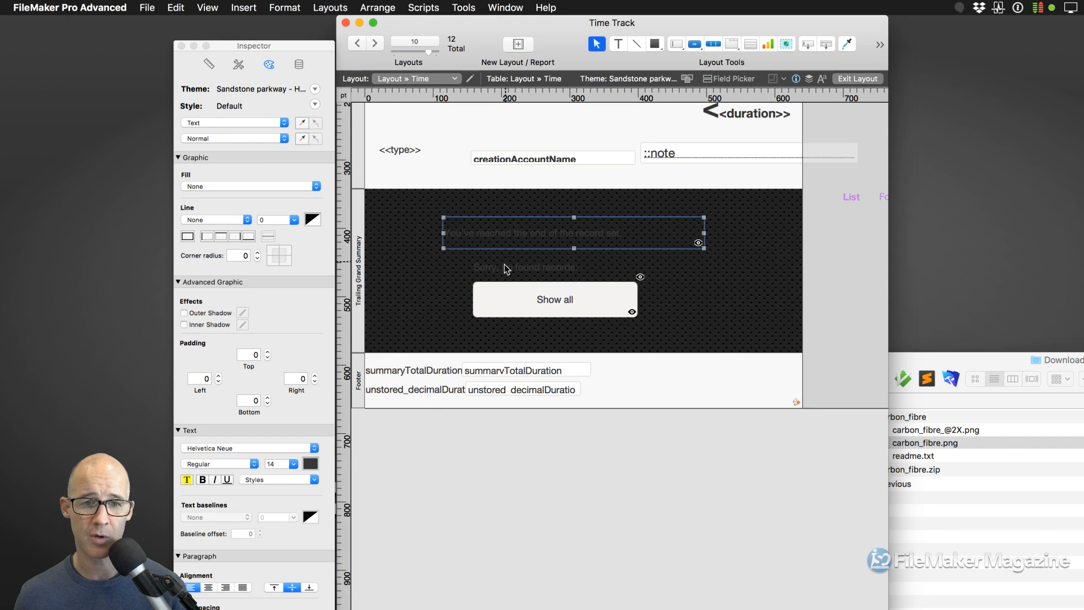
left_click(503, 264, "shift")
left_click(310, 464)
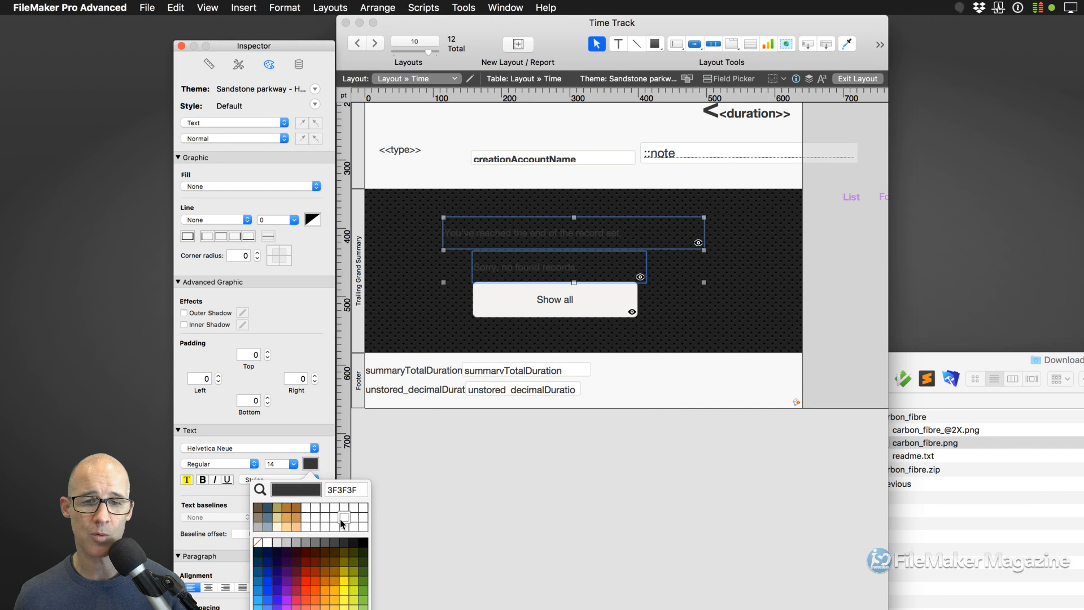
left_click(261, 552)
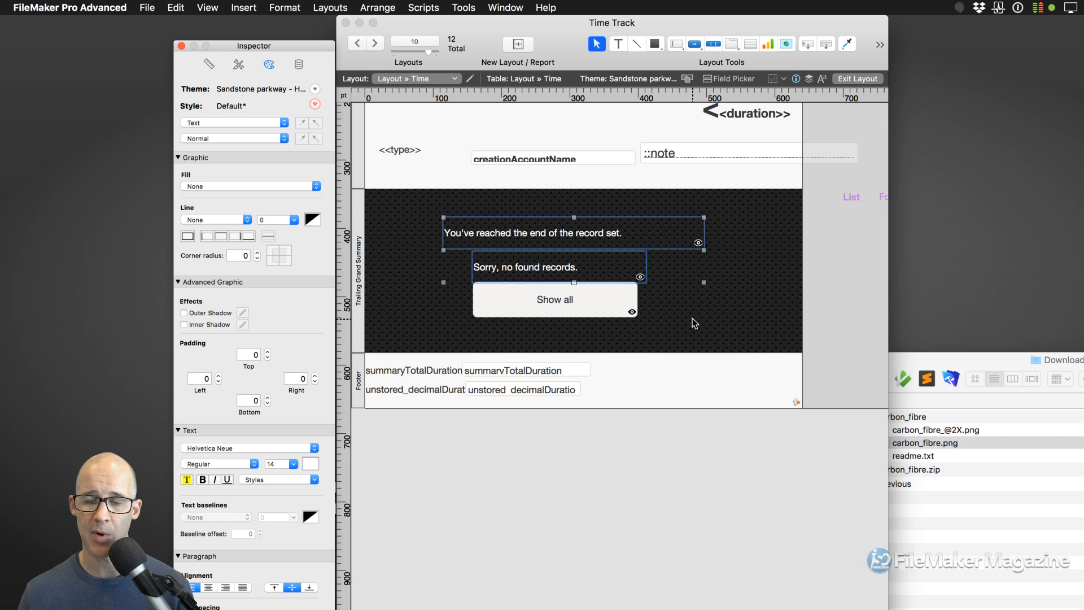
scroll(827, 306, "up", 5)
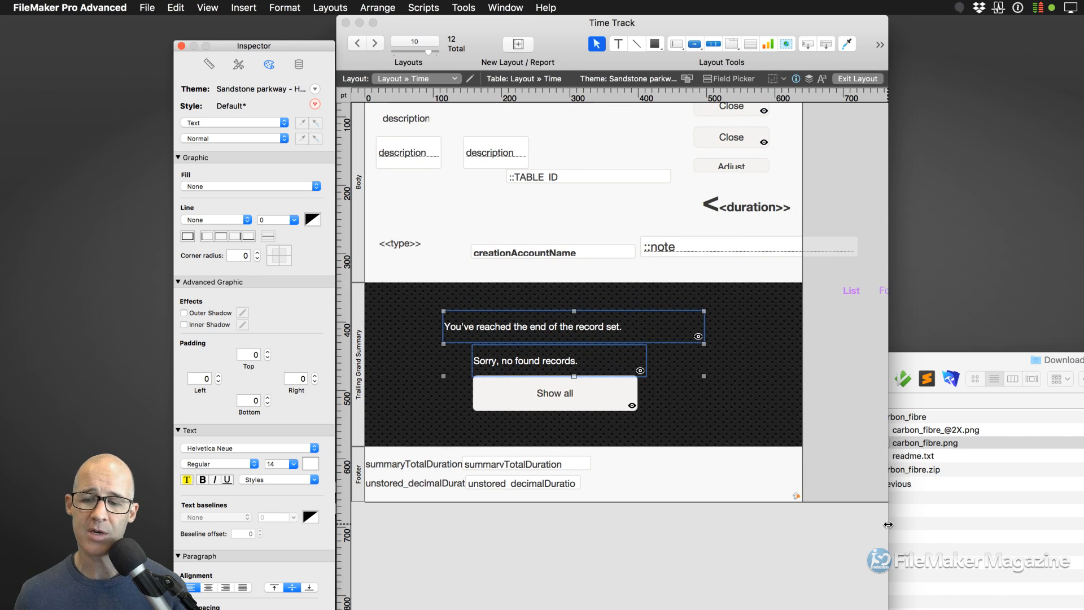
left_click_drag(888, 523, 978, 518)
scroll(841, 299, "up", 1)
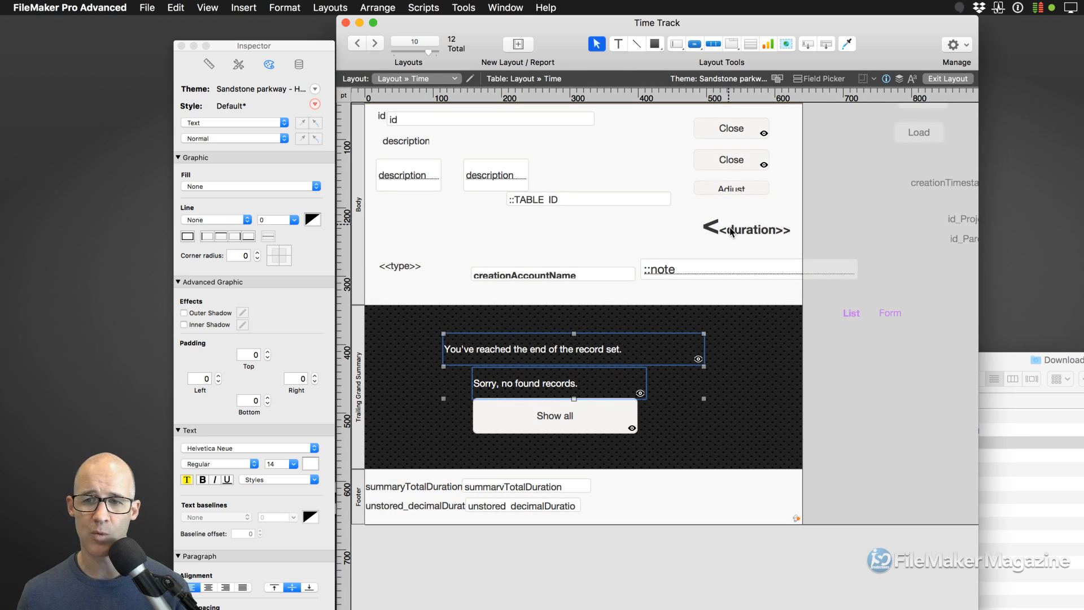
- Enable the OnViewChange trigger in Layout Setup's Script Triggers, bringing up Specify Script
right_click(813, 211)
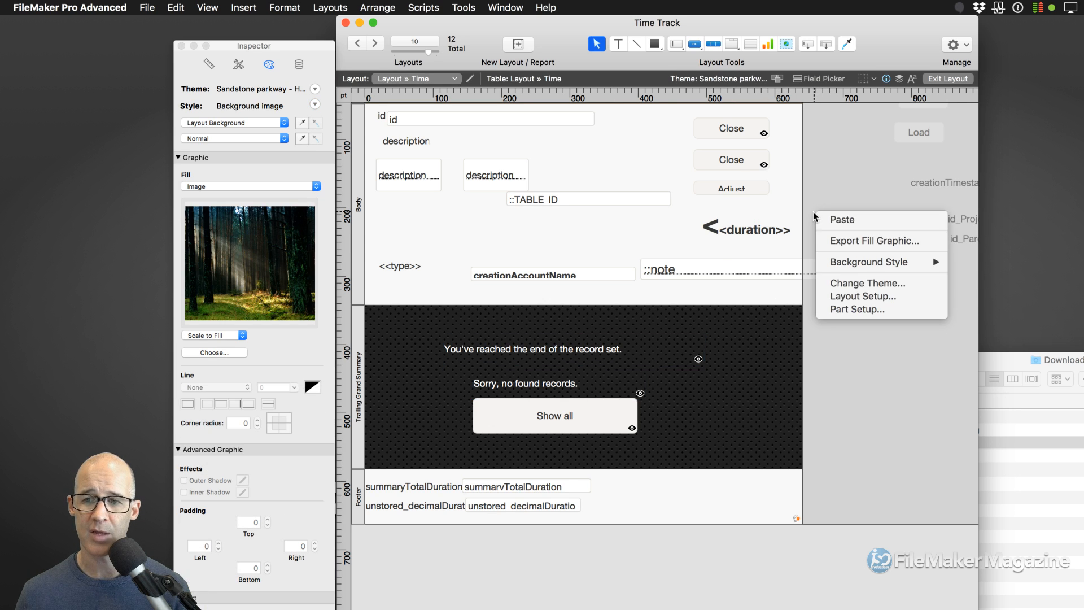
left_click(843, 297)
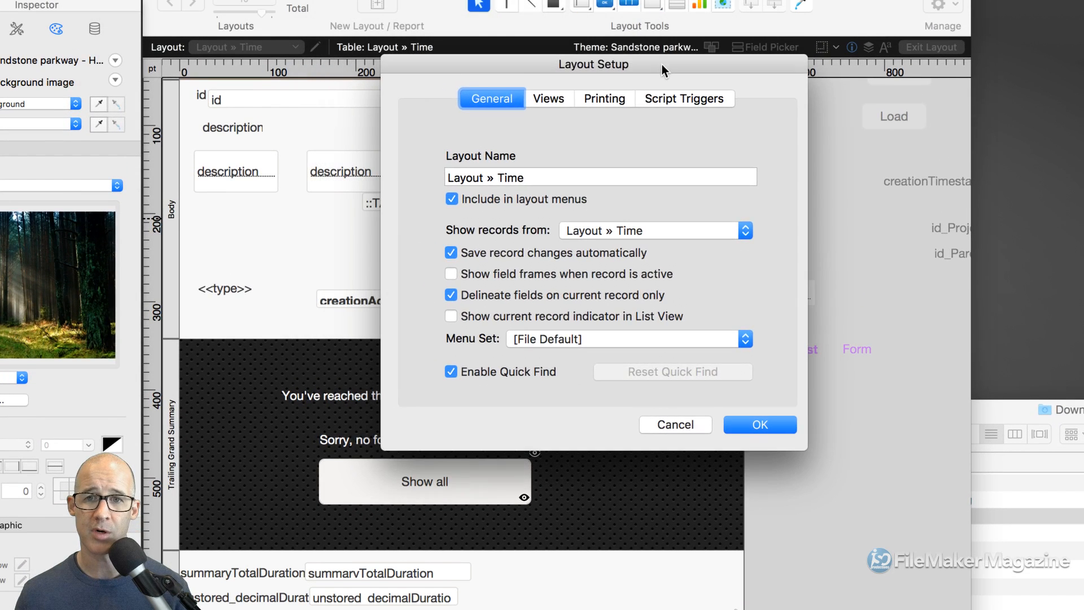
left_click(662, 97)
scroll(535, 212, "down", 5)
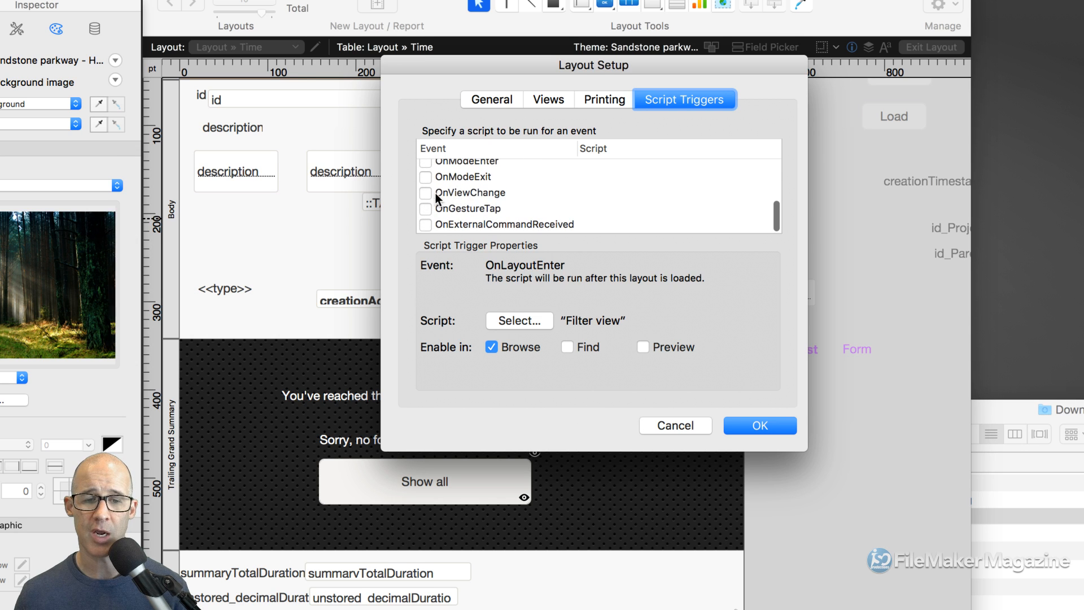
left_click(425, 193)
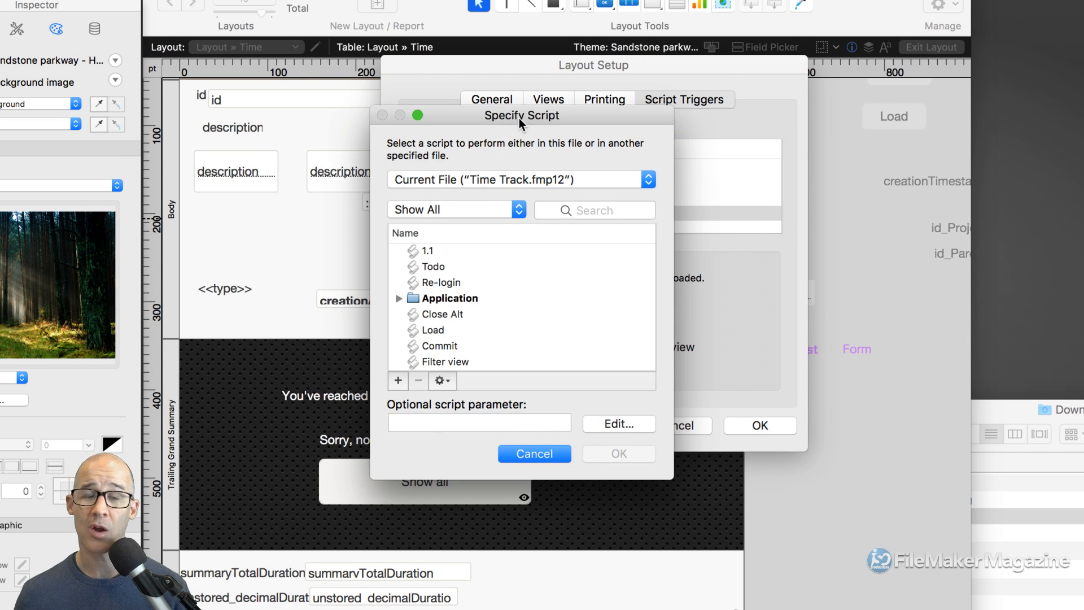
left_click_drag(519, 118, 599, 63)
- Create a new script named 'OnViewChange Time Layout' from Specify Script
left_click(522, 327)
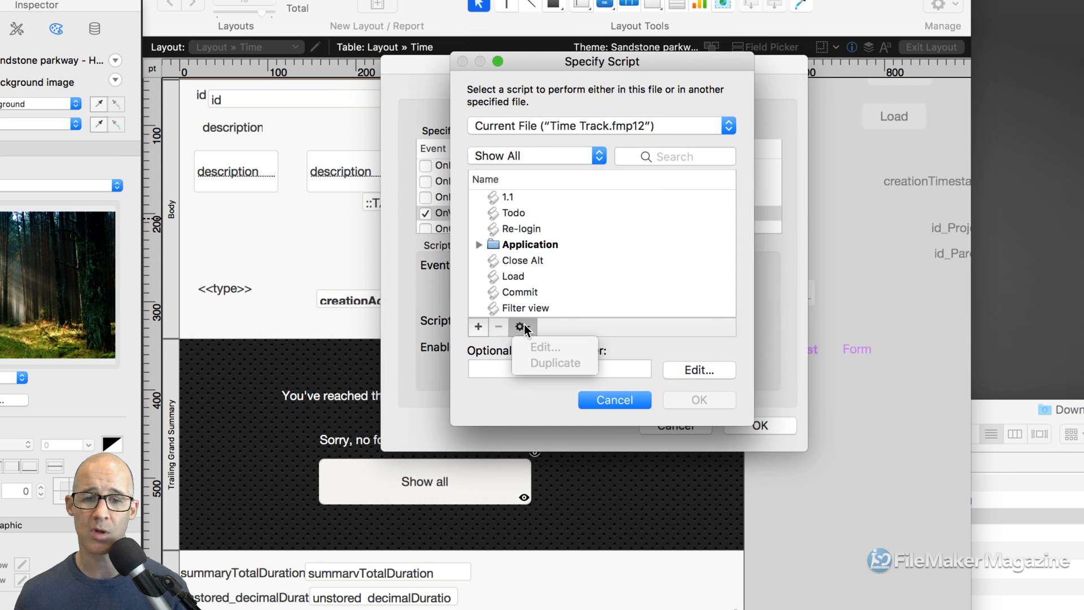
left_click(481, 328)
left_click(477, 327)
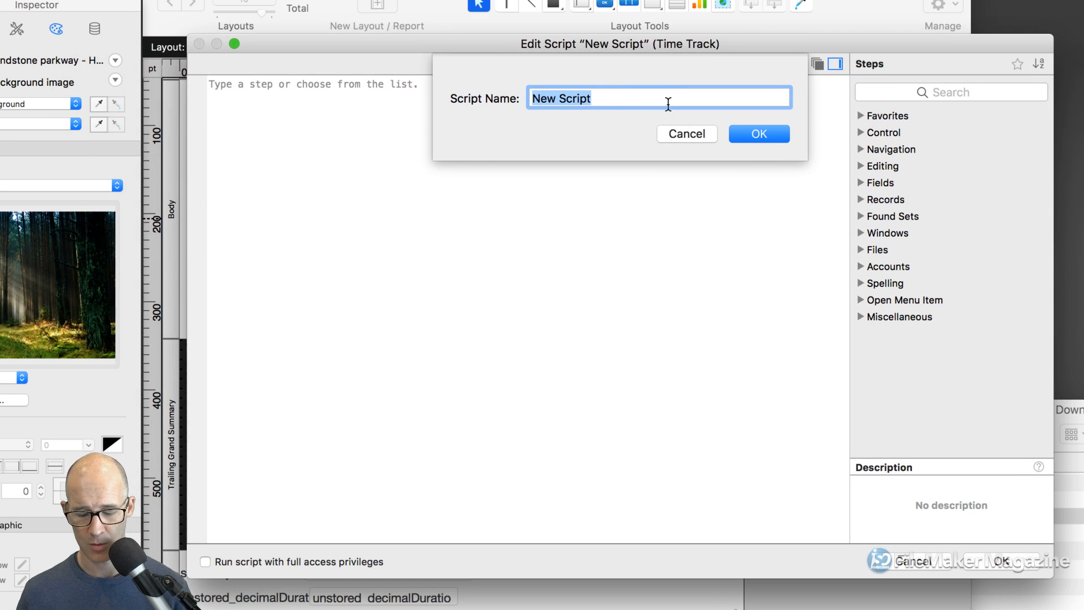
type("On")
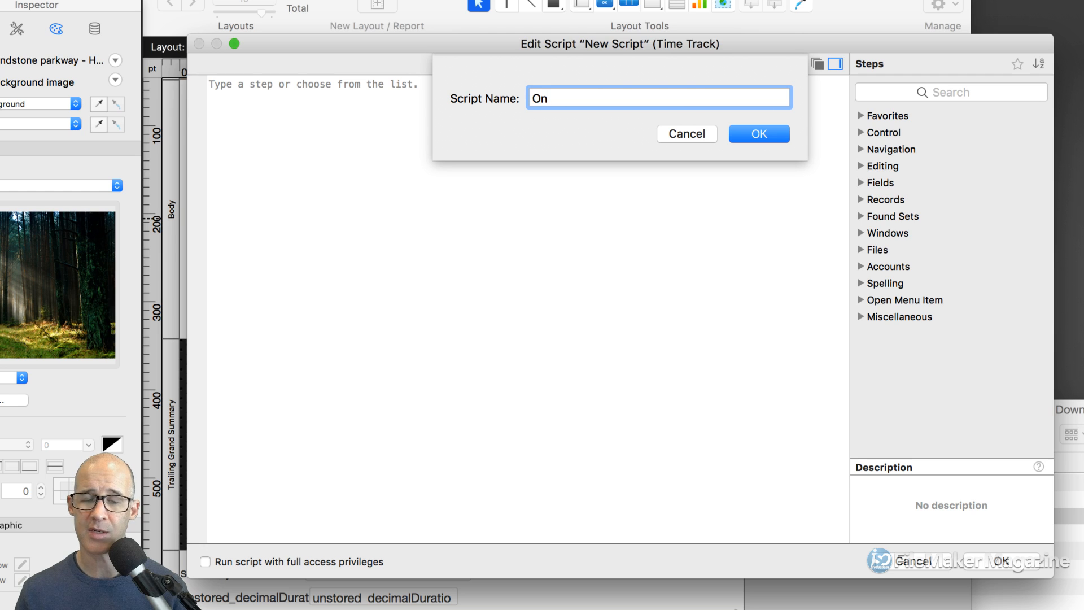
type("ViewChange")
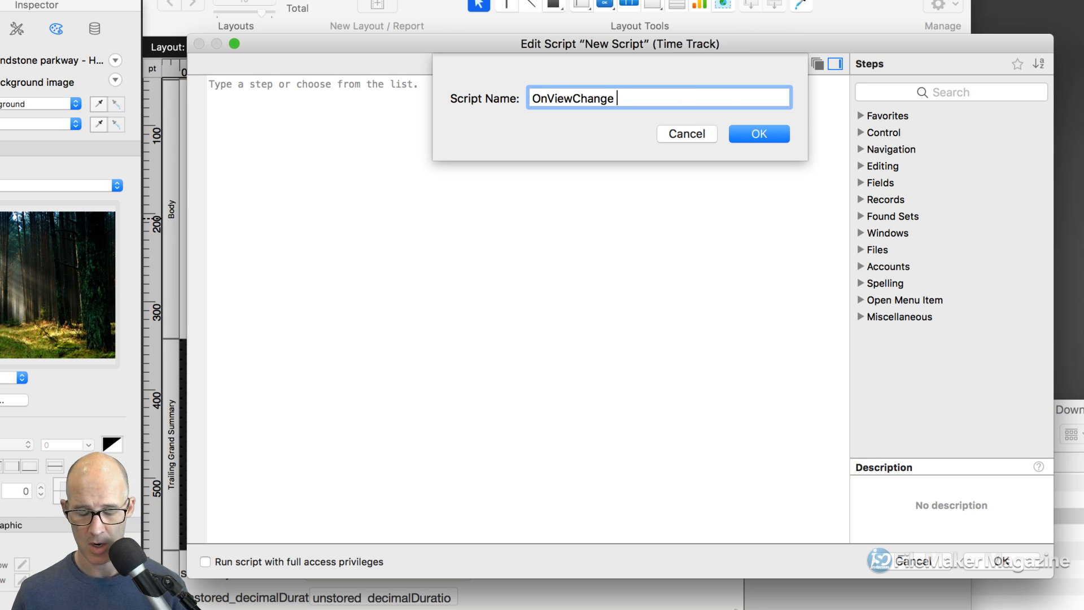
type("Time")
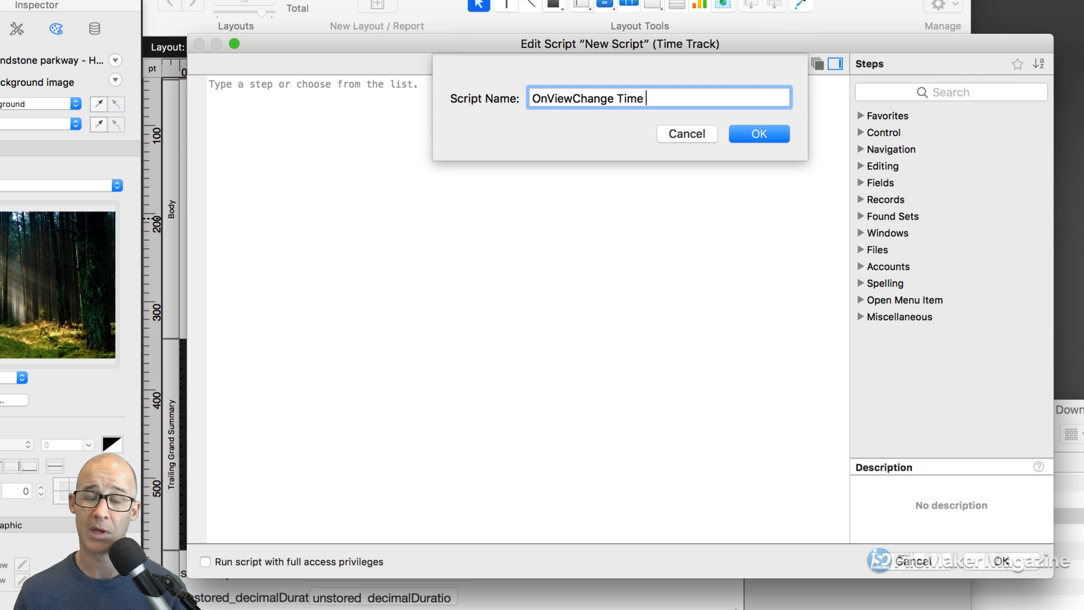
type(" Layout")
left_click(760, 133)
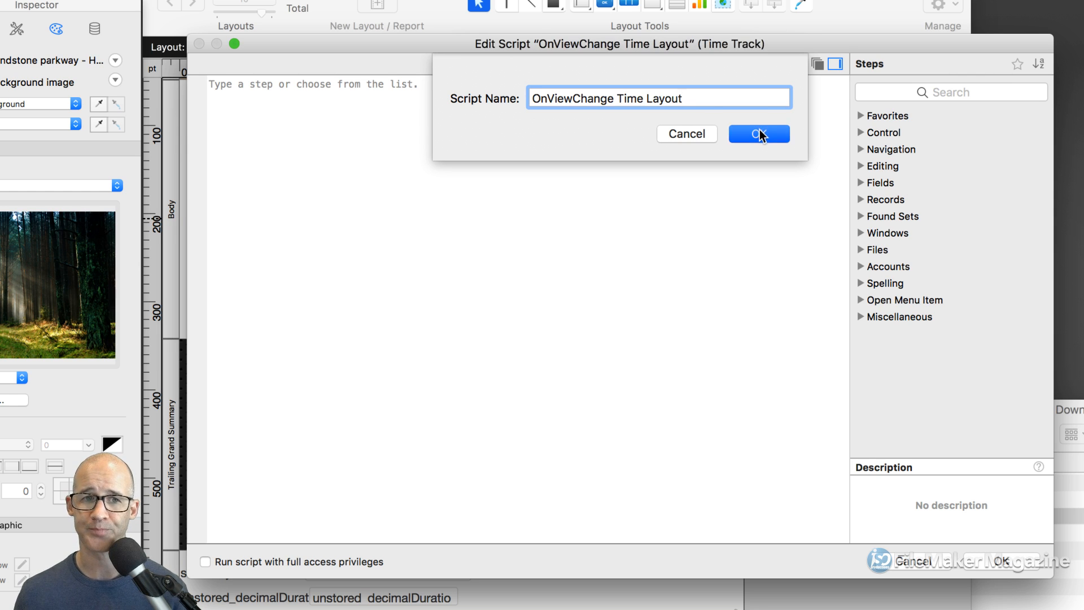
- Add an If step with the condition get ( LayoutViewState ) = 0
left_click_drag(509, 48, 526, 46)
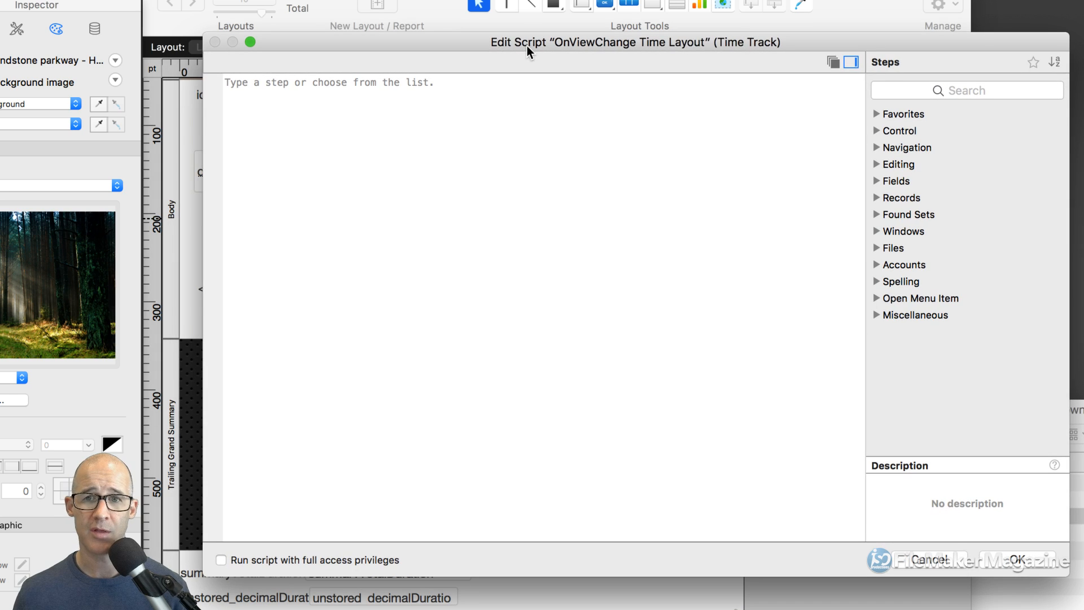
left_click(515, 83)
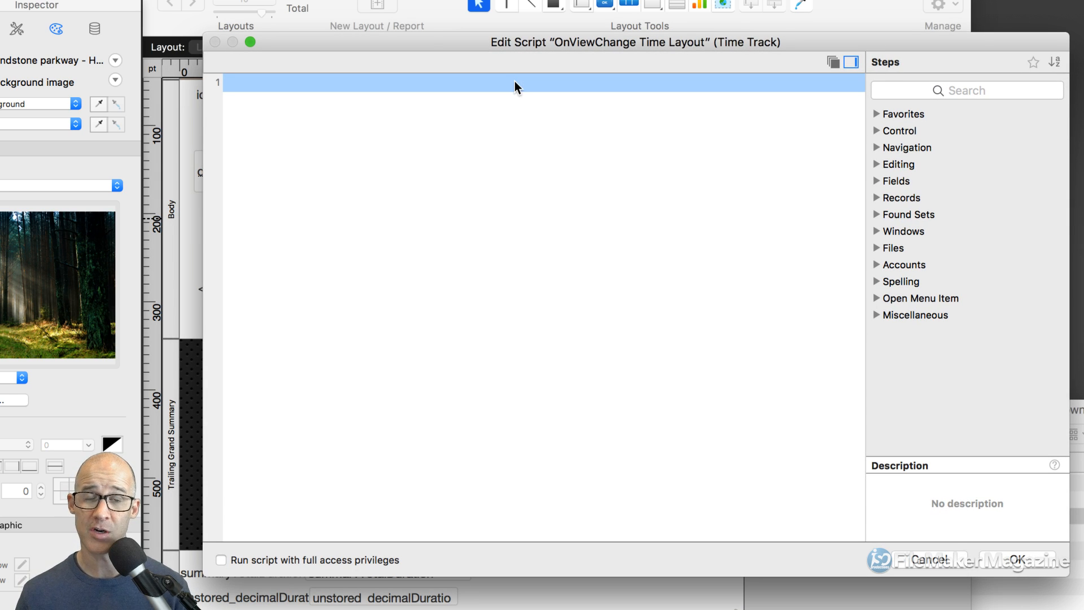
type("If")
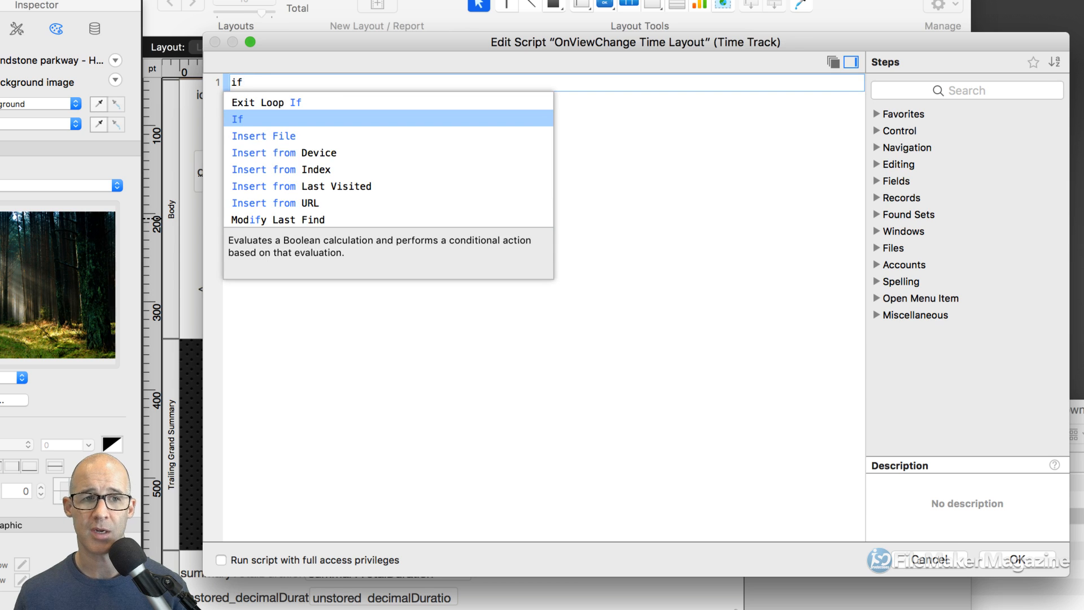
key("Return")
type("get ( view")
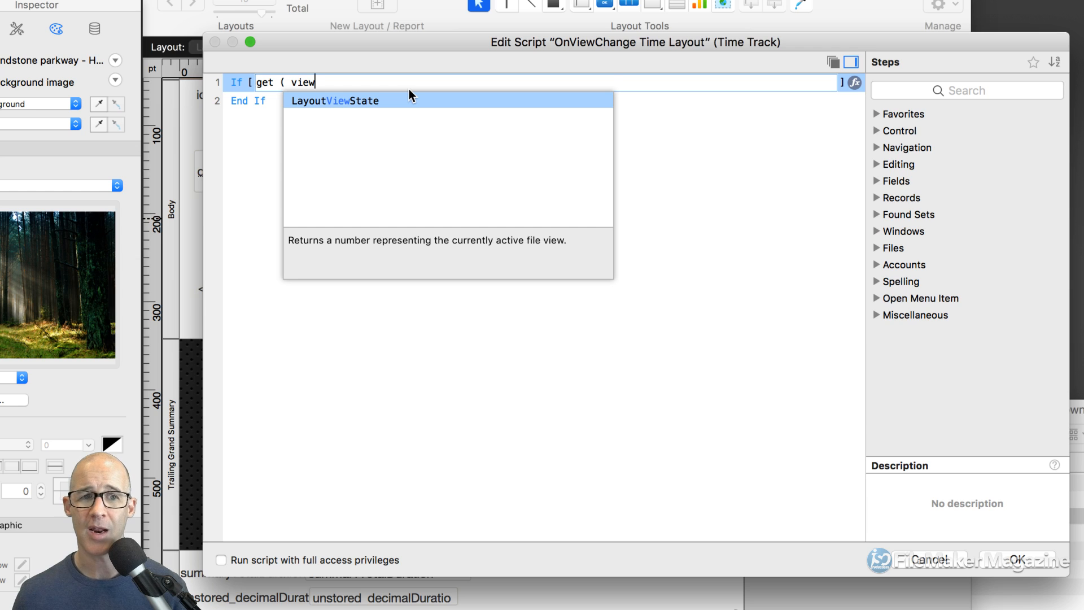
key("Return")
type(")")
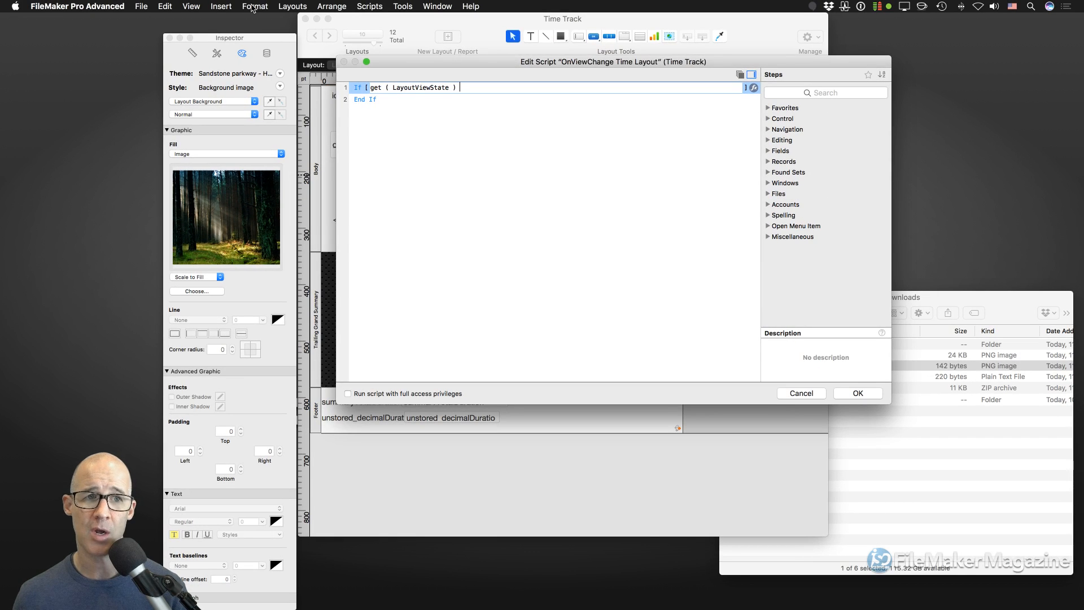
left_click(253, 7)
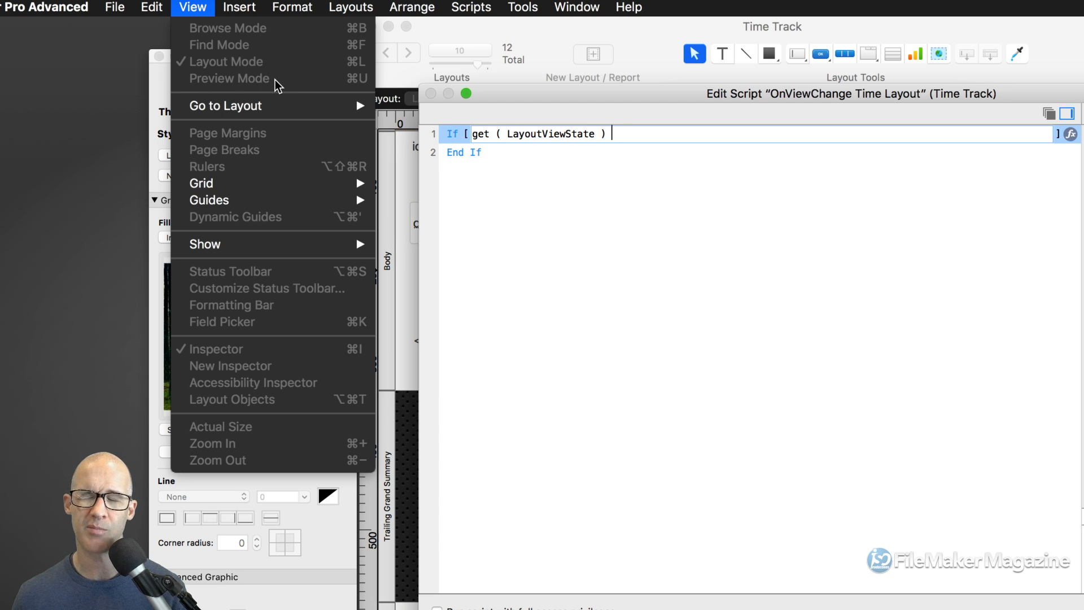
left_click(627, 167)
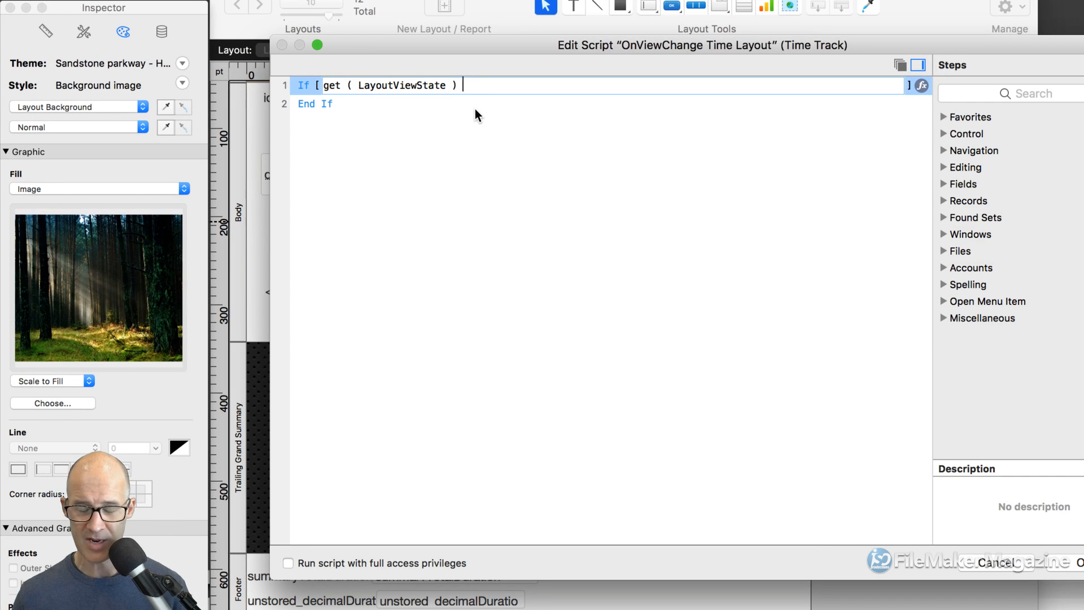
type("=")
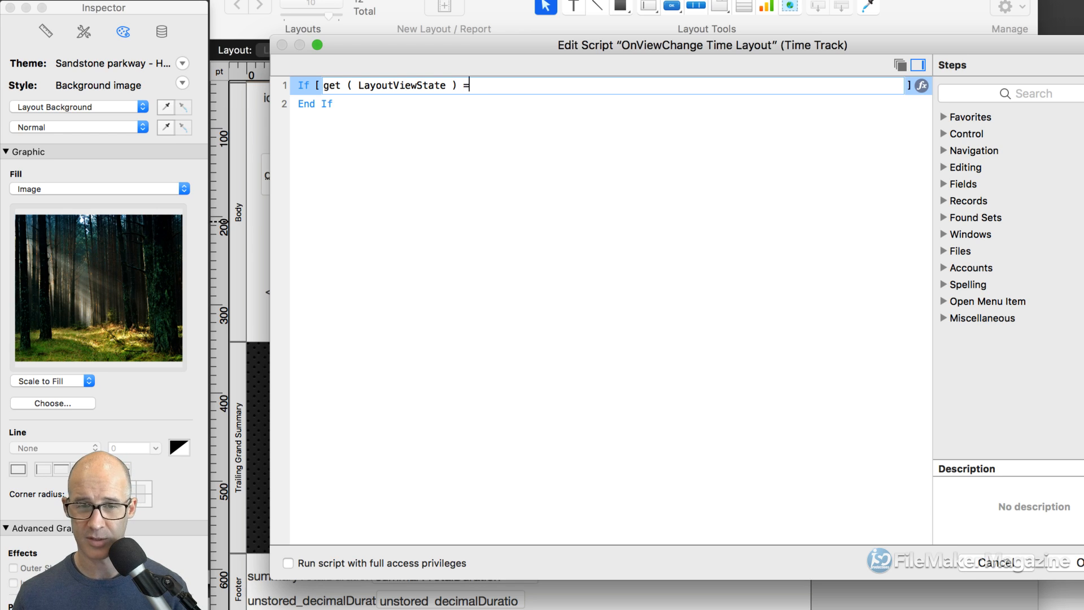
type(" 0")
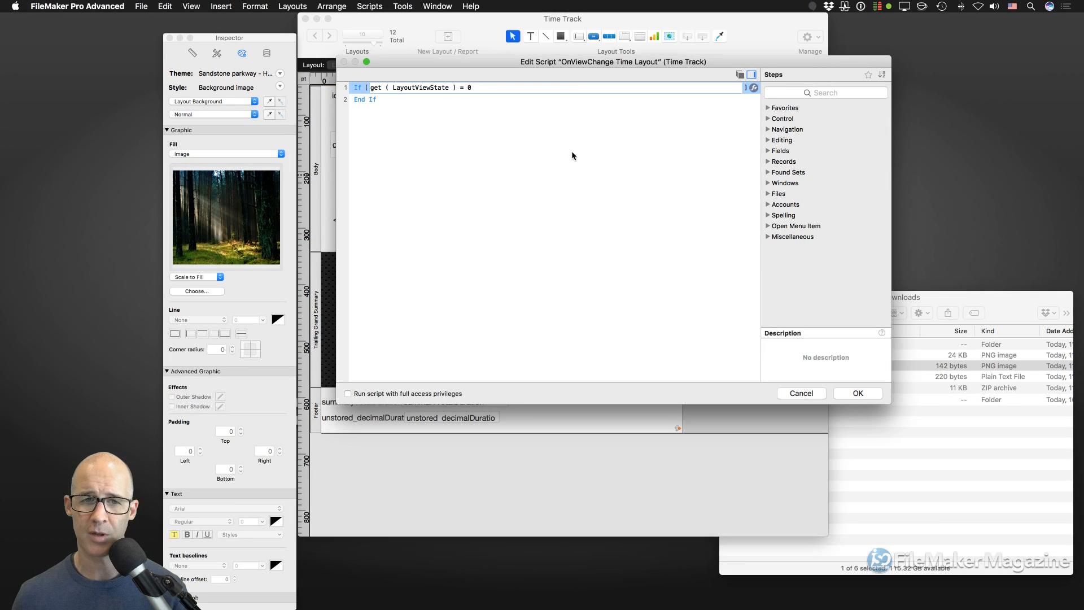
- Select the get ( LayoutViewState ) expression and launch Dash from Spotlight
left_click_drag(456, 89, 476, 62)
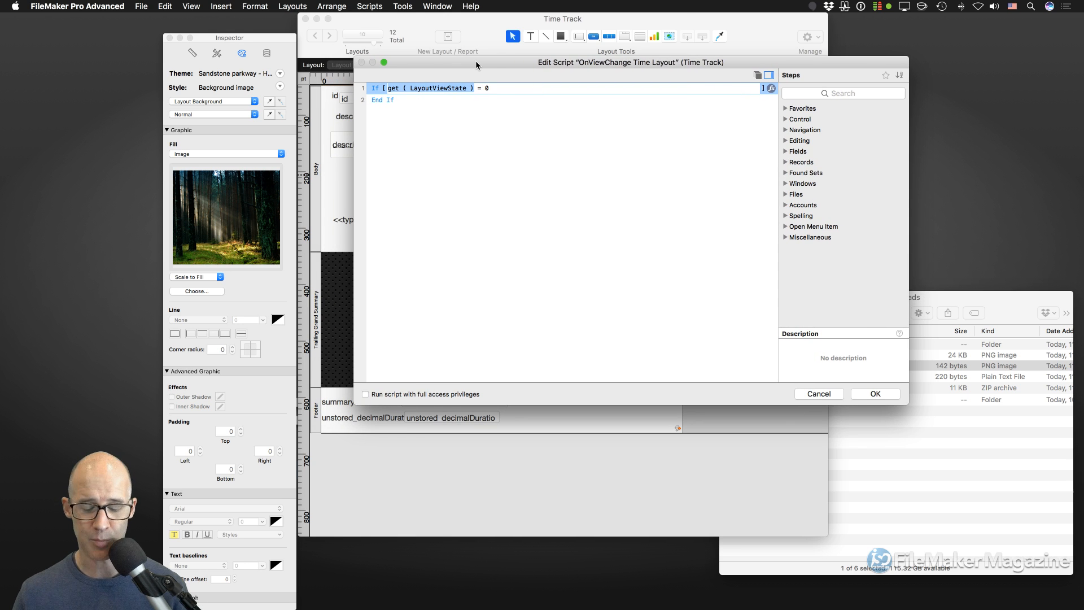
key("super+space")
type("stidash")
key("Return")
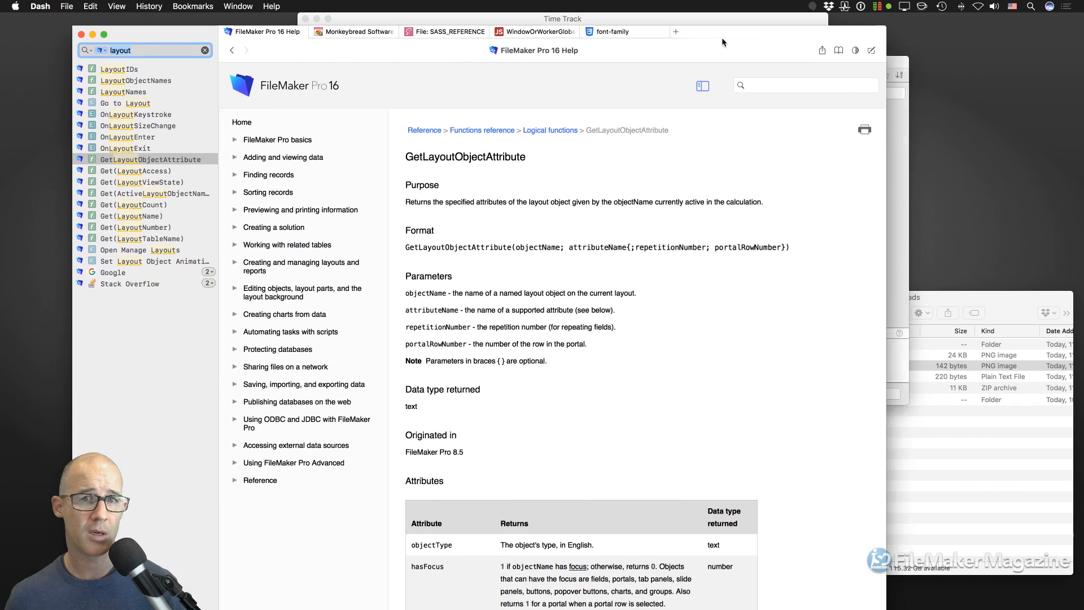
- Search Dash for 'view' and read the Get(LayoutViewState) page, noting 0 means Form View
left_click_drag(722, 37, 817, 24)
double_click(228, 37)
type("view")
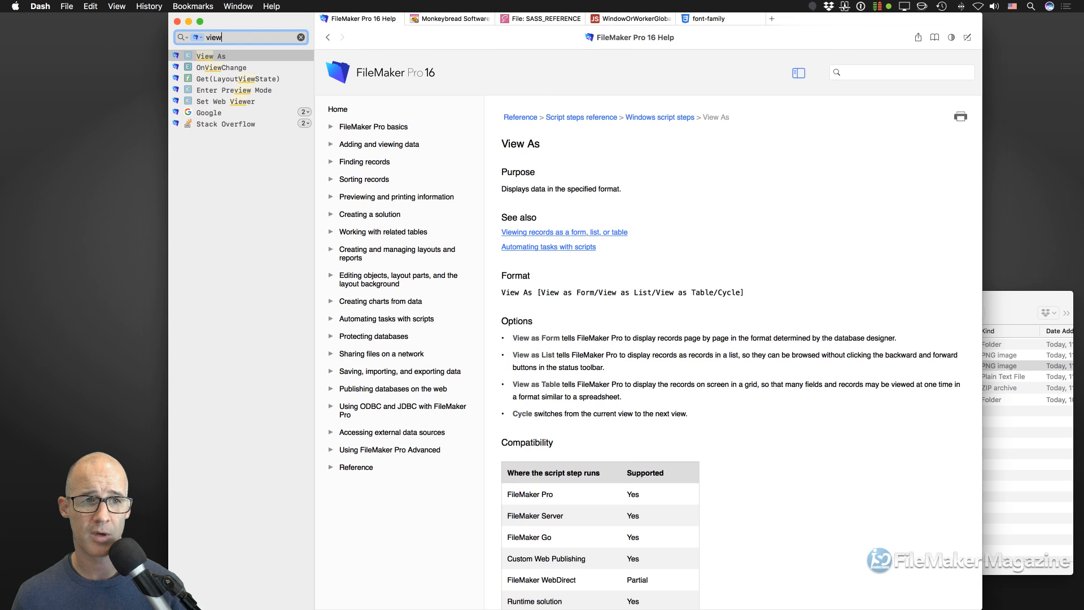
left_click(257, 80)
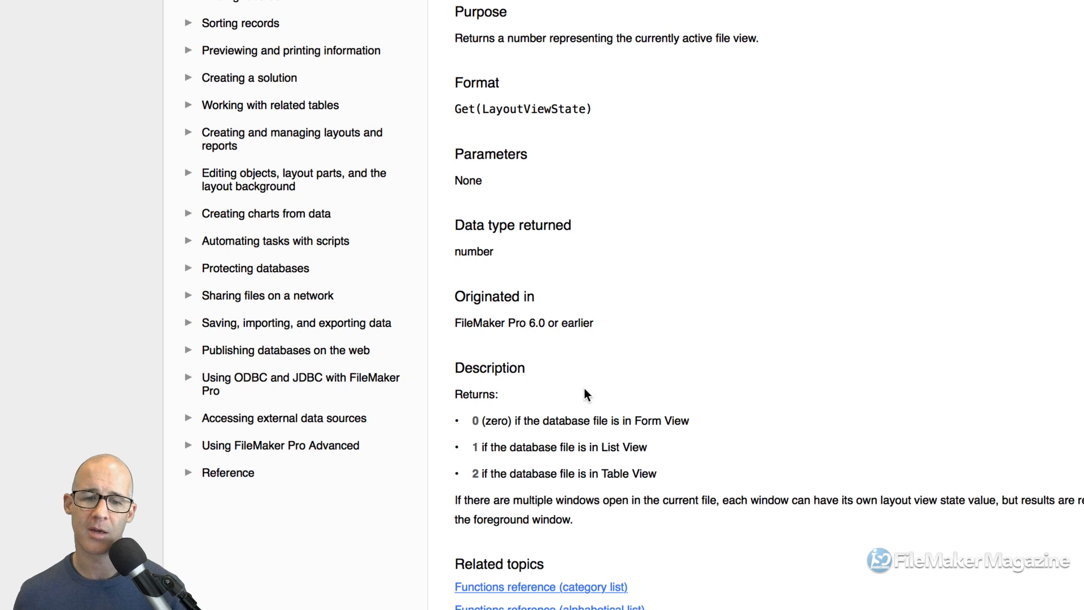
left_click_drag(635, 420, 677, 421)
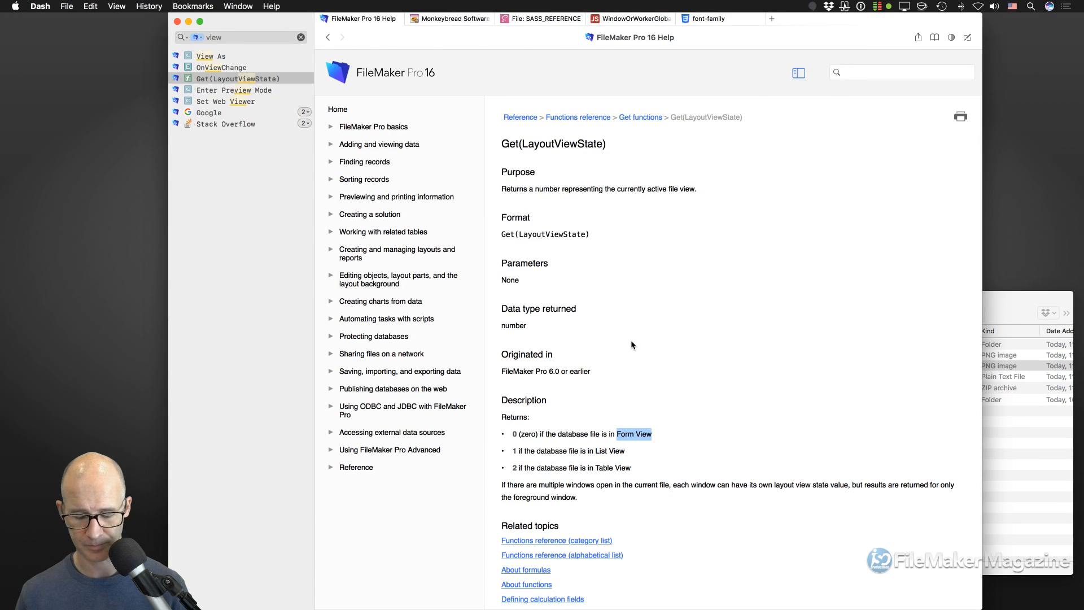
- Append the comment "// Browse" to the script's If condition
key("super+h")
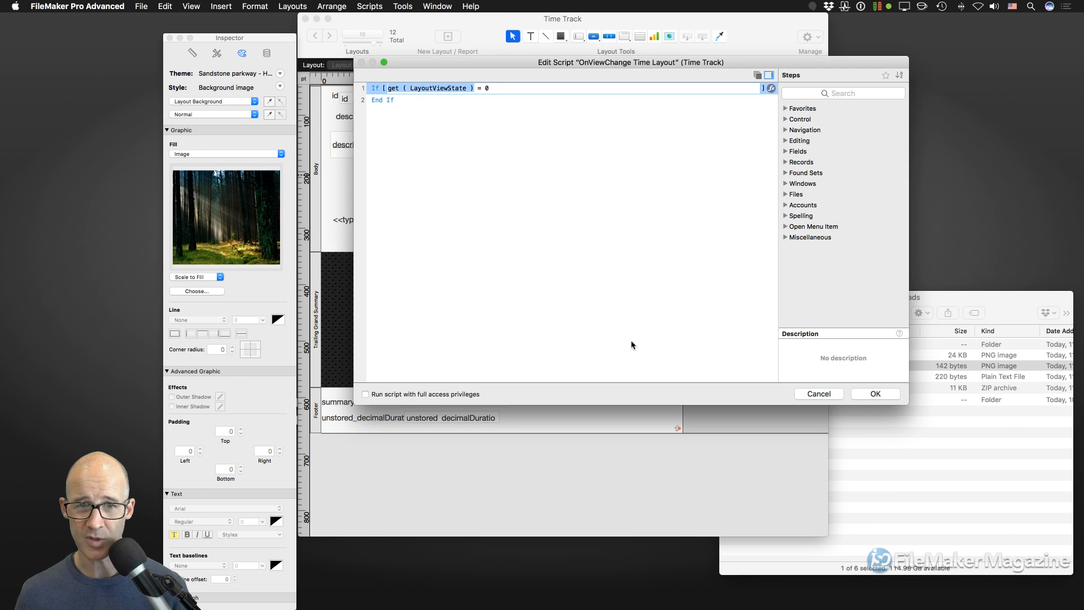
left_click(498, 89)
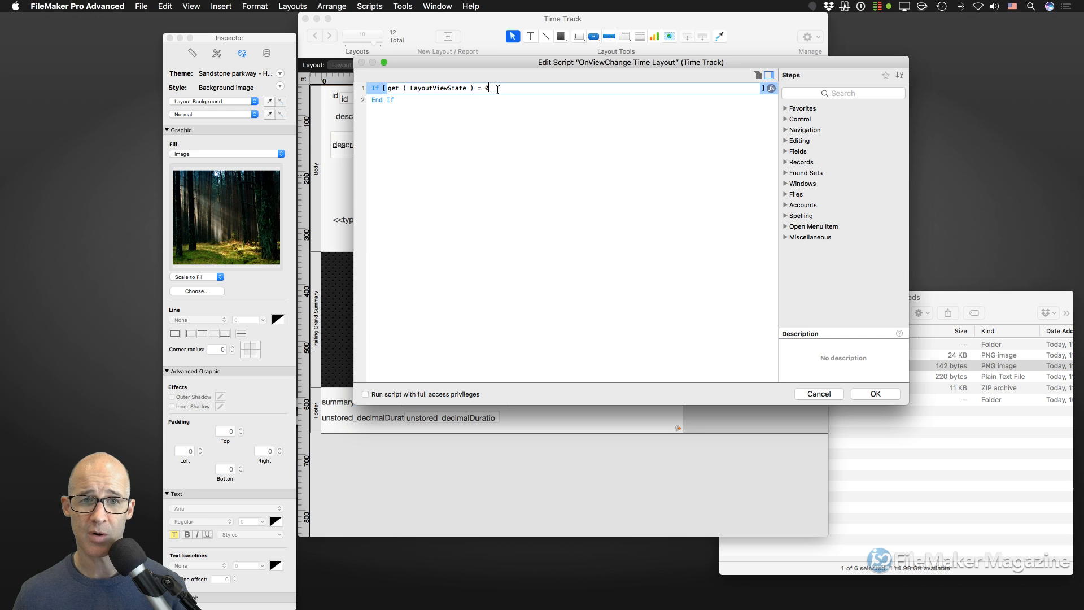
left_click_drag(520, 69, 565, 133)
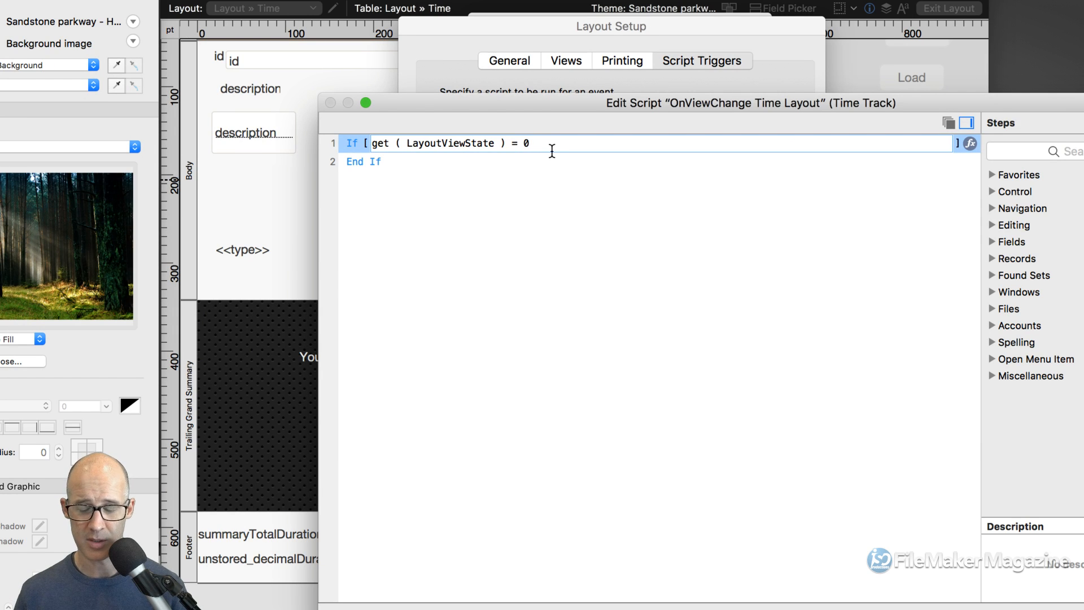
type("// Brow")
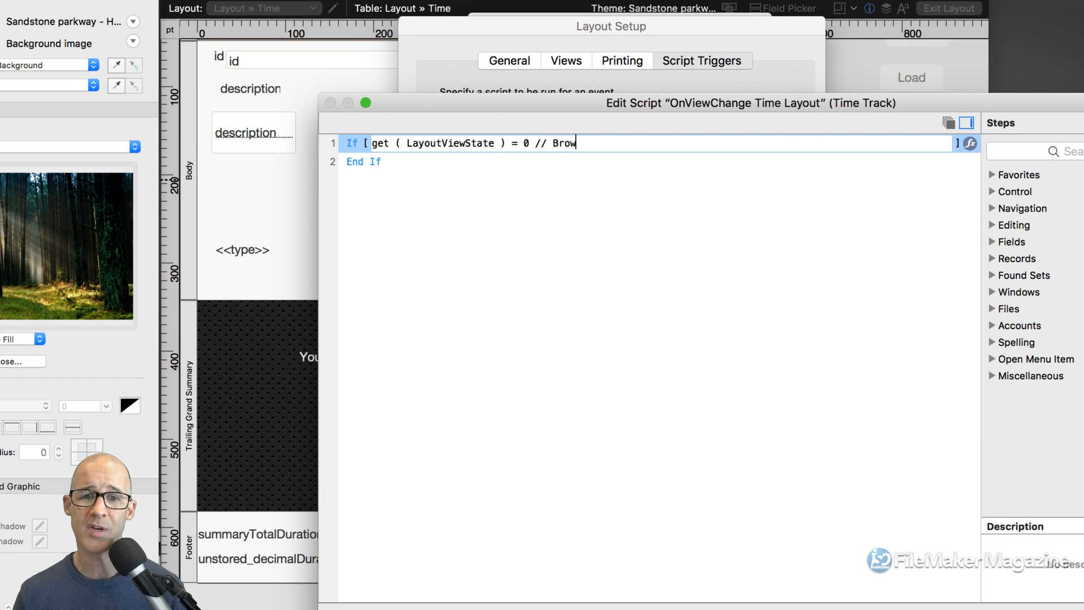
type("se")
left_click(597, 223)
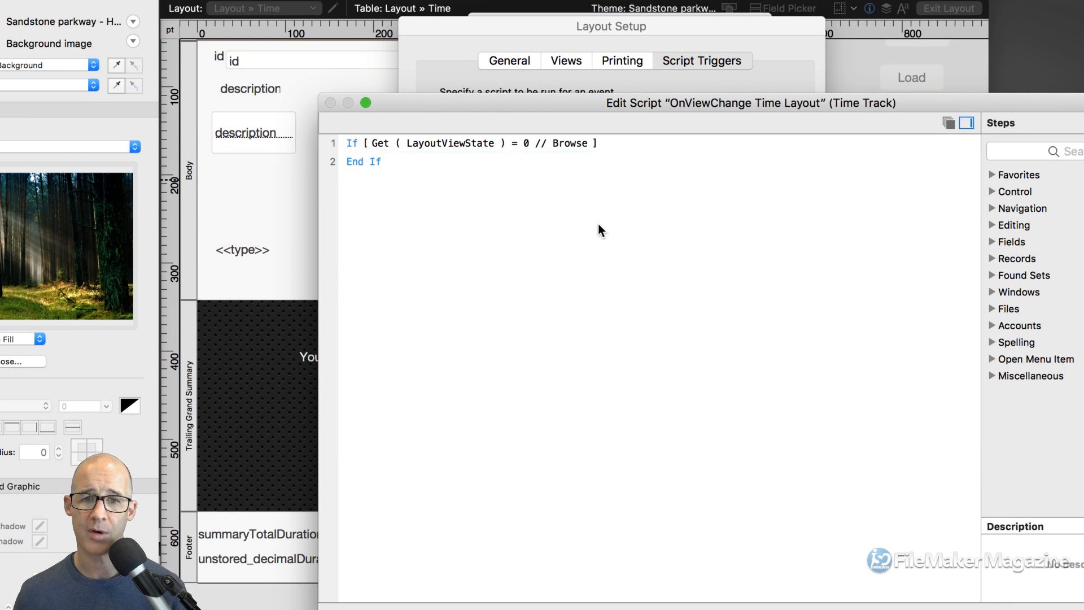
- Insert Go to Object, Else, and a second Go to Object step below the If
left_click(625, 143)
key("Return")
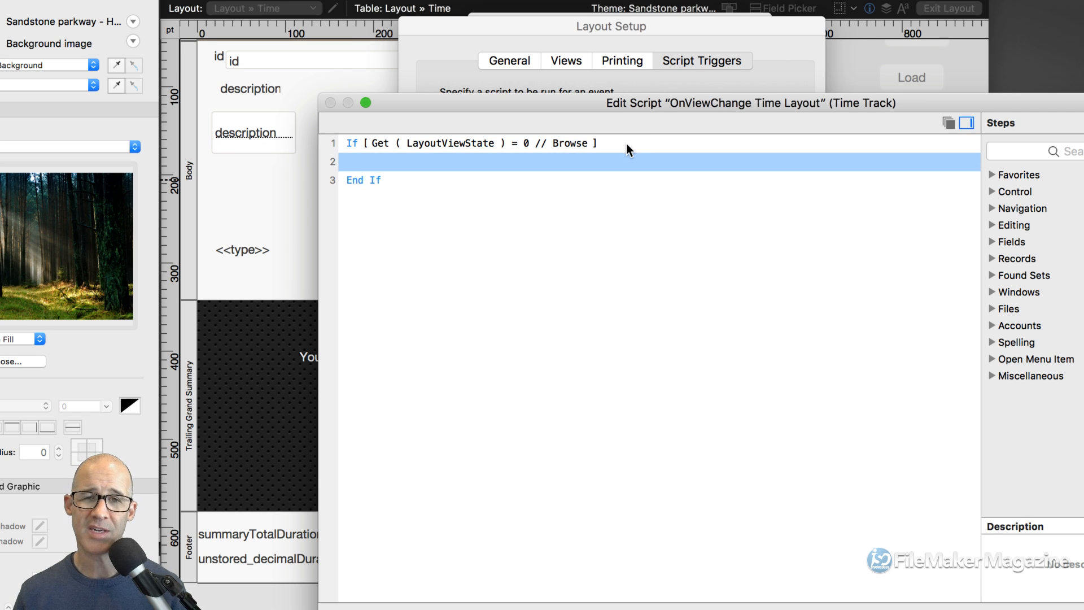
type("go to obj")
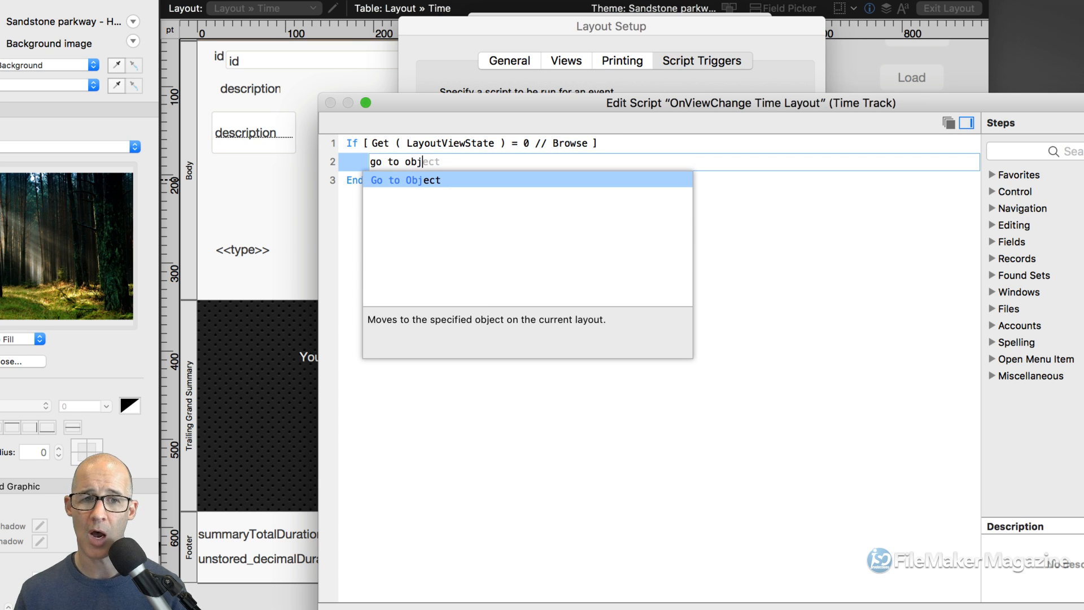
key("Return")
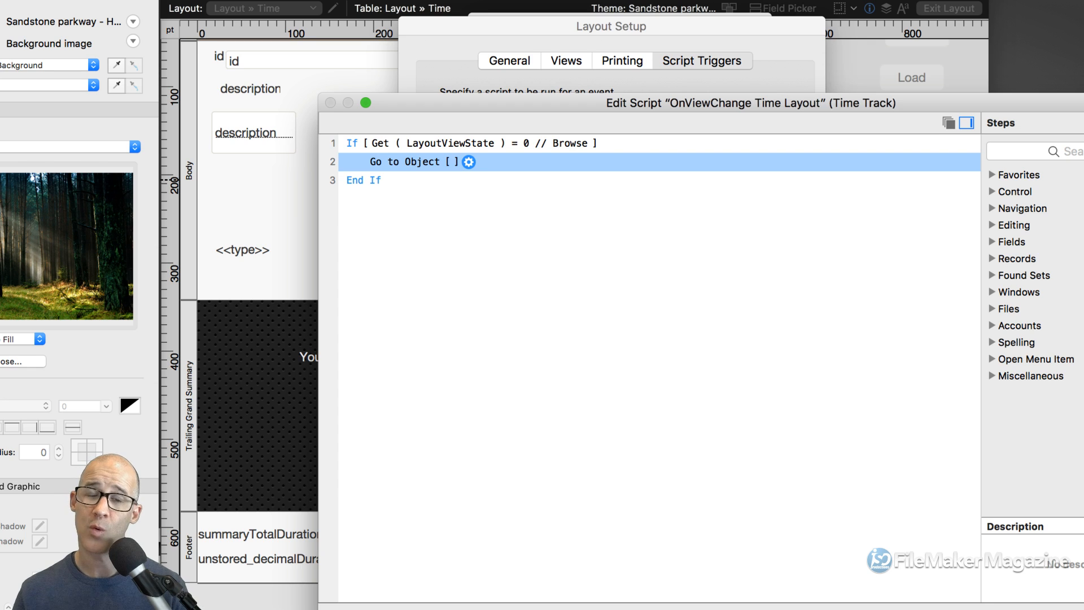
key("Return")
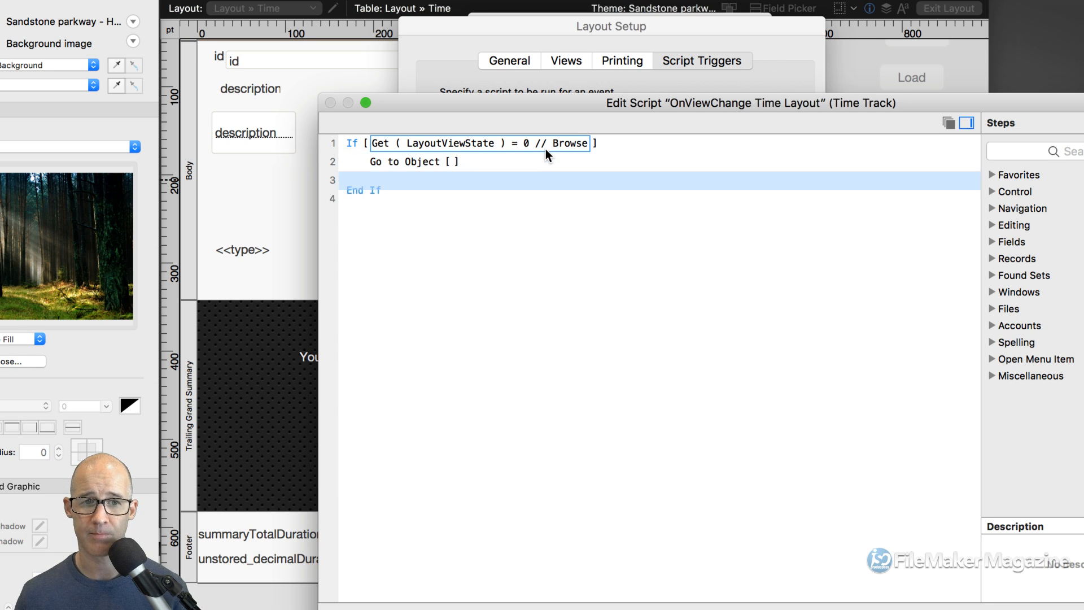
type("else")
key("Return")
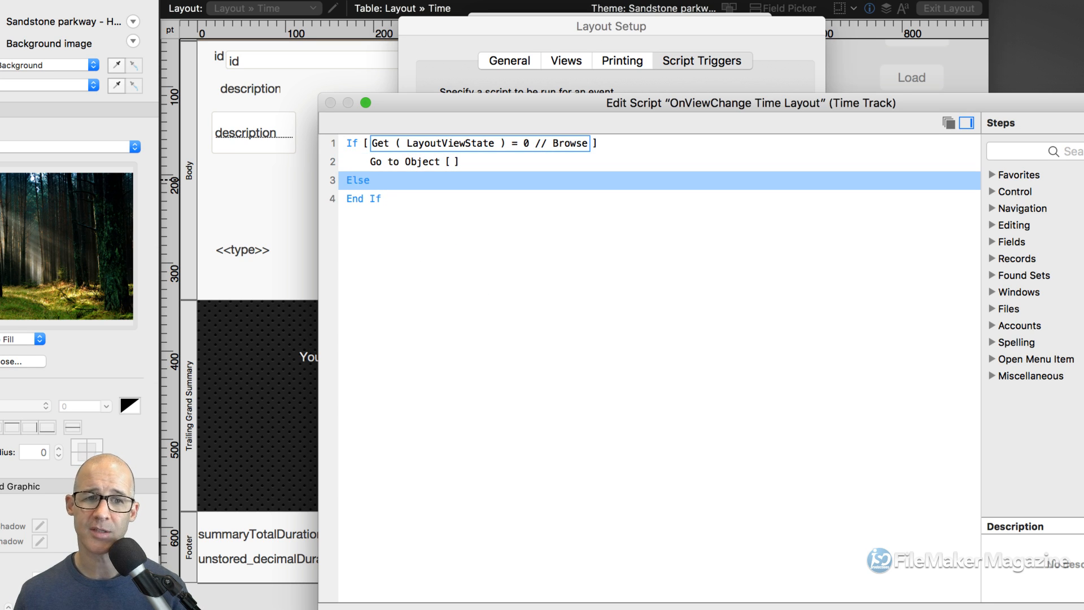
key("Return")
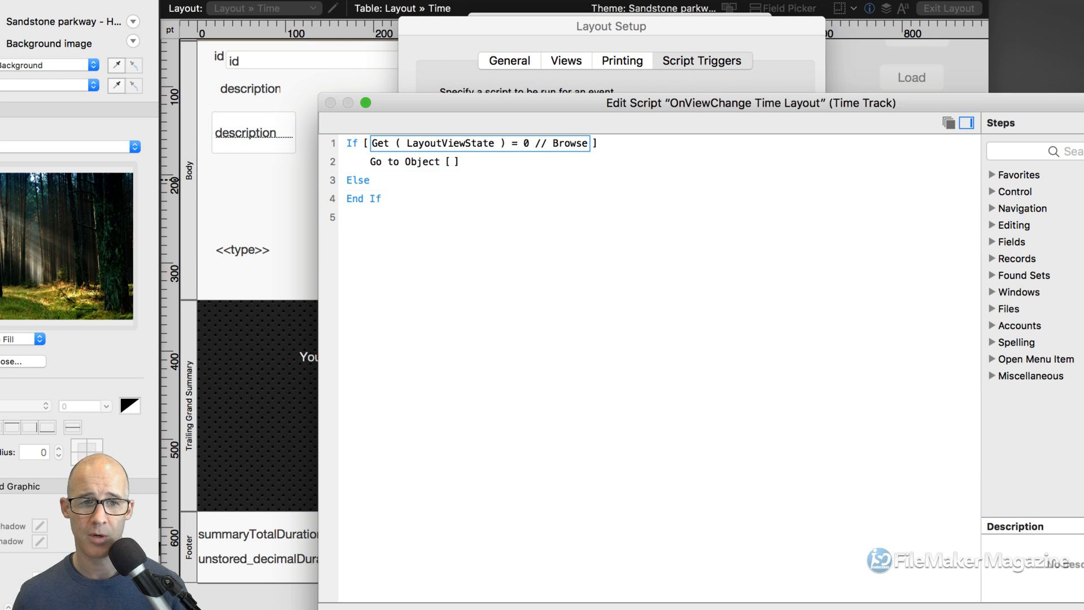
type("go to obj")
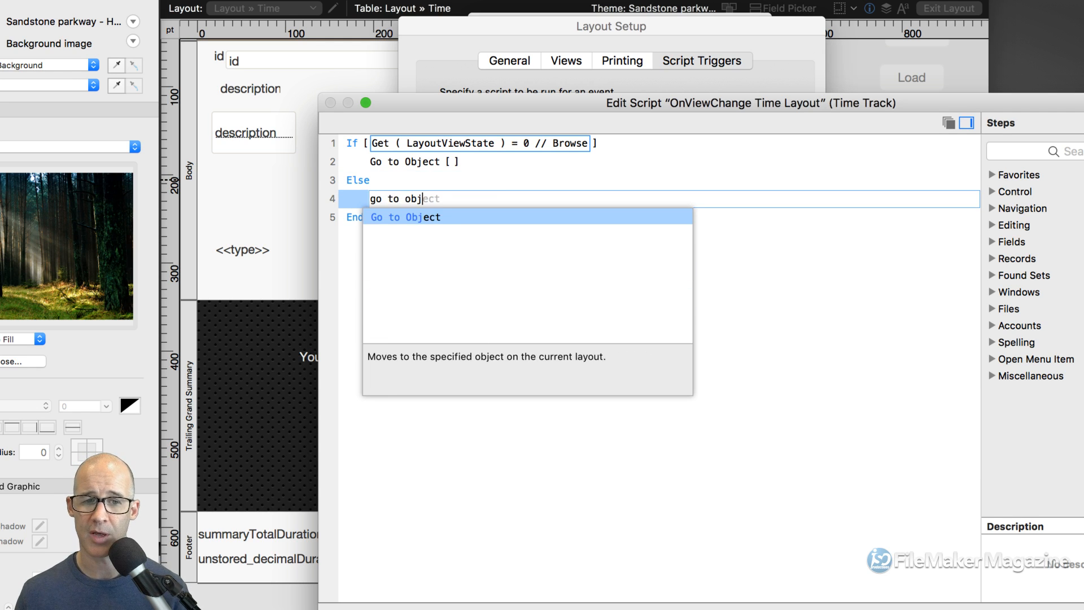
key("Return")
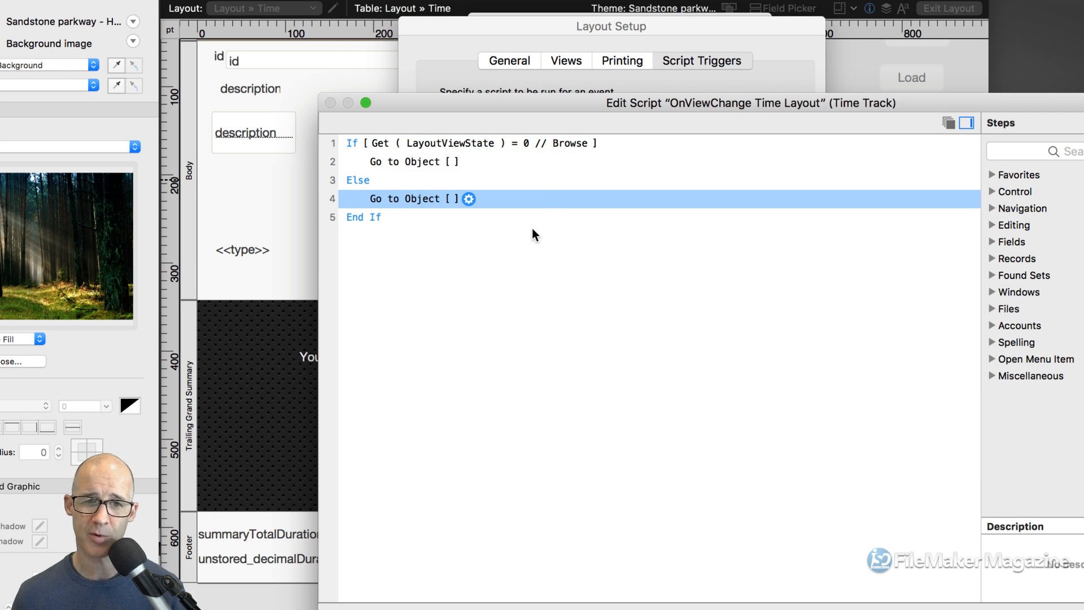
- Save the script and confirm OnViewChange Time Layout as the layout's trigger script
left_click(615, 142)
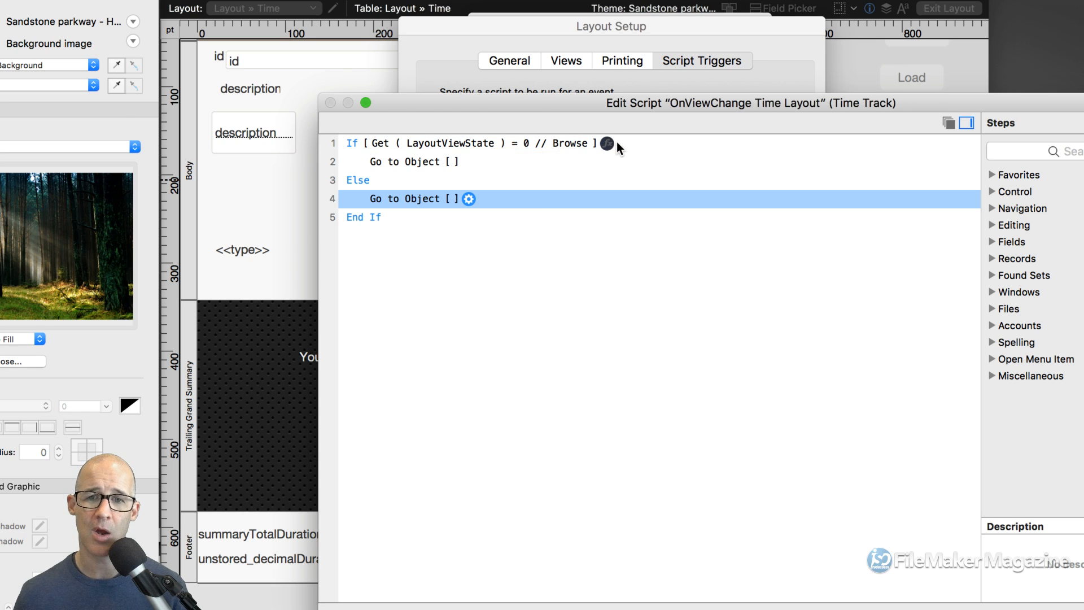
key("Escape")
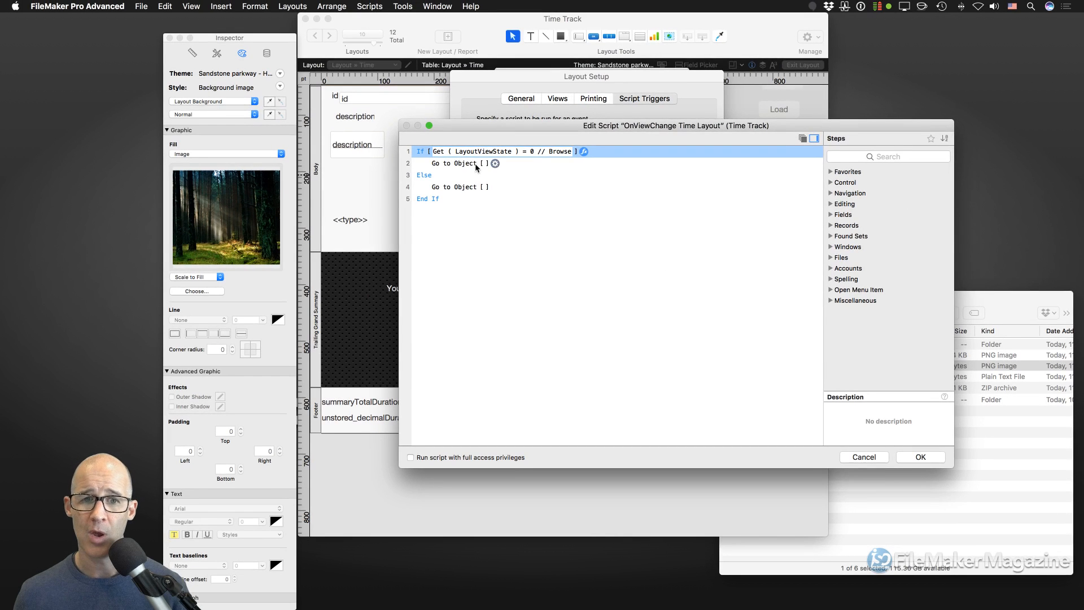
left_click(473, 166)
left_click_drag(517, 128, 582, 157)
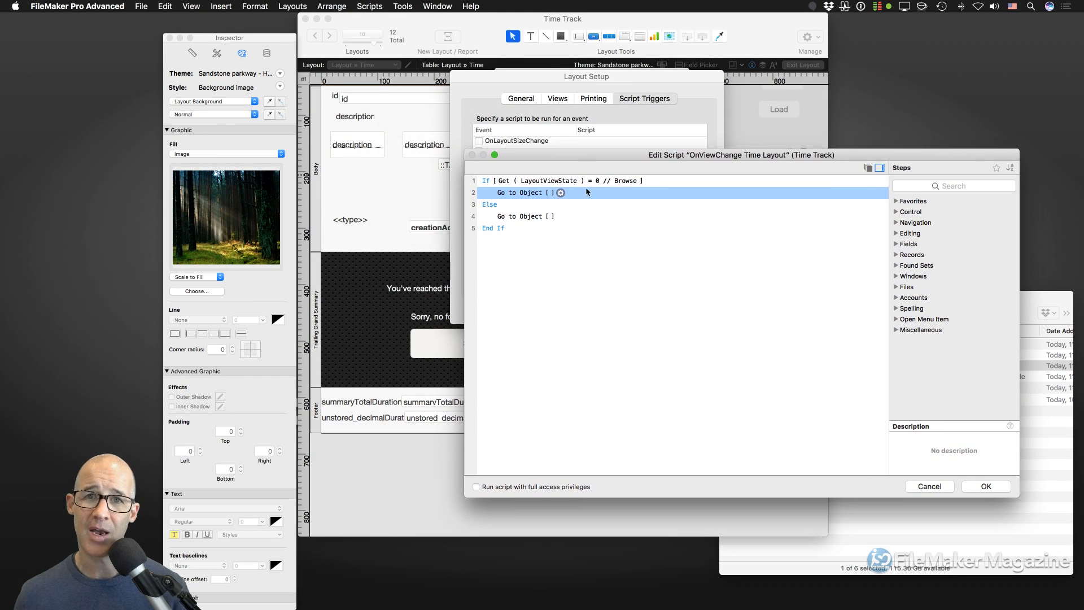
left_click(987, 494)
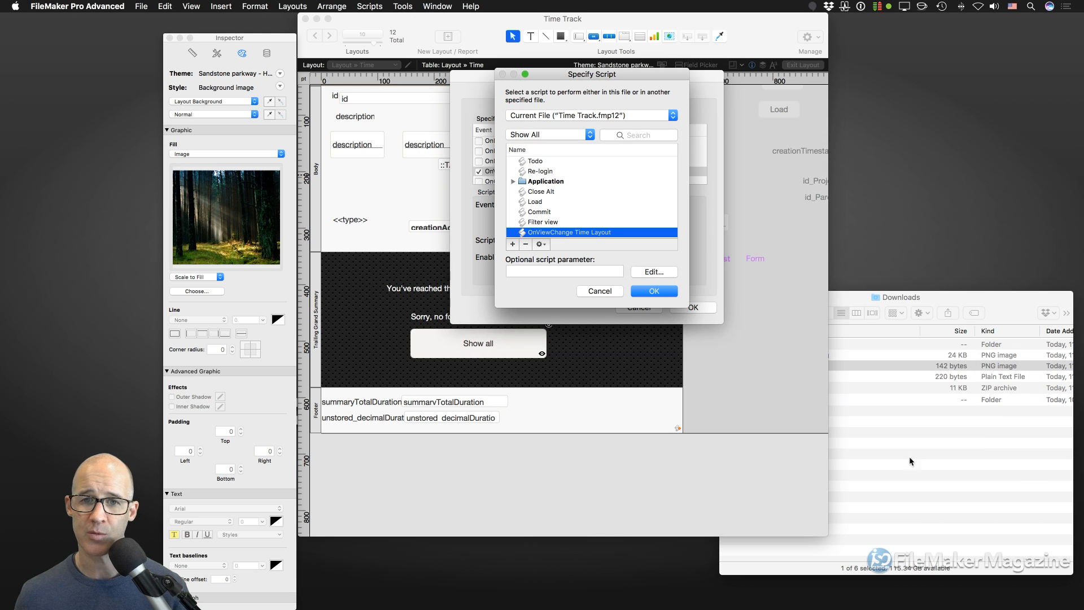
left_click(658, 294)
left_click(685, 309)
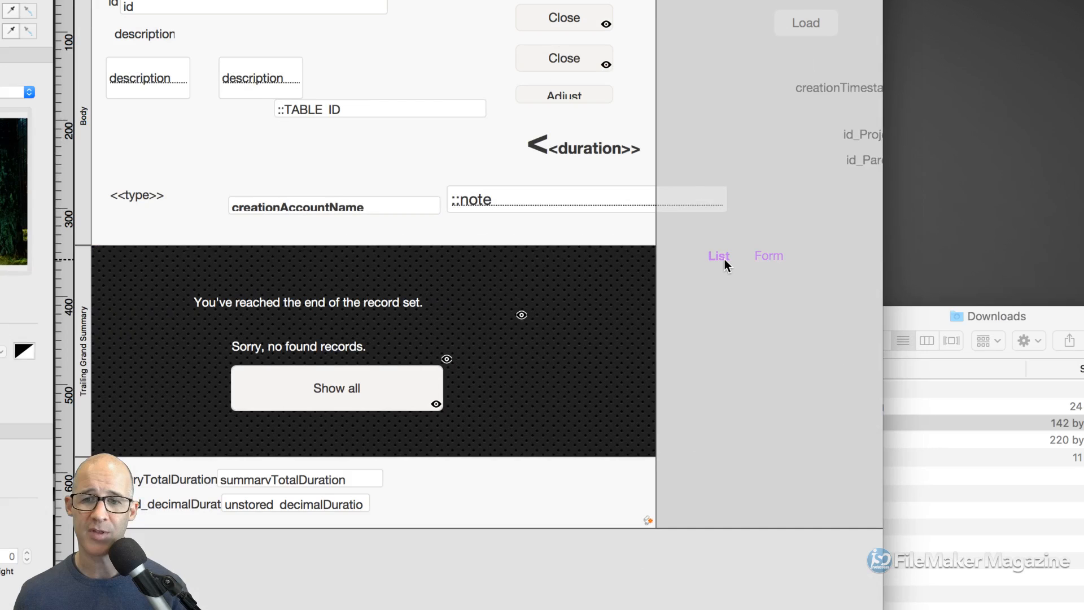
- Name the tab control's List panel tab.list in the Inspector's Position settings
left_click(720, 256)
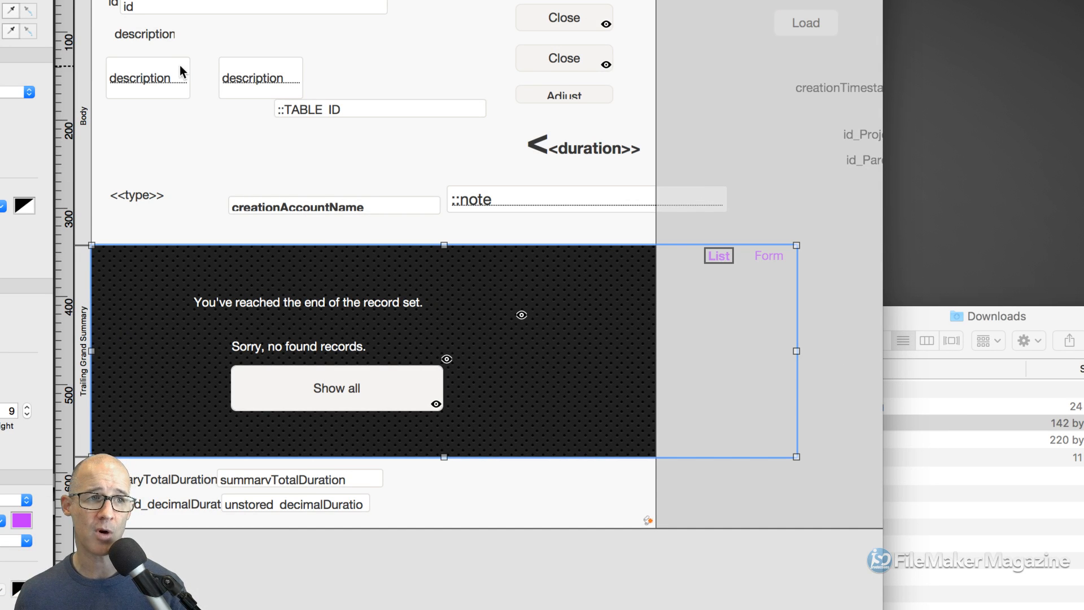
key("super+i")
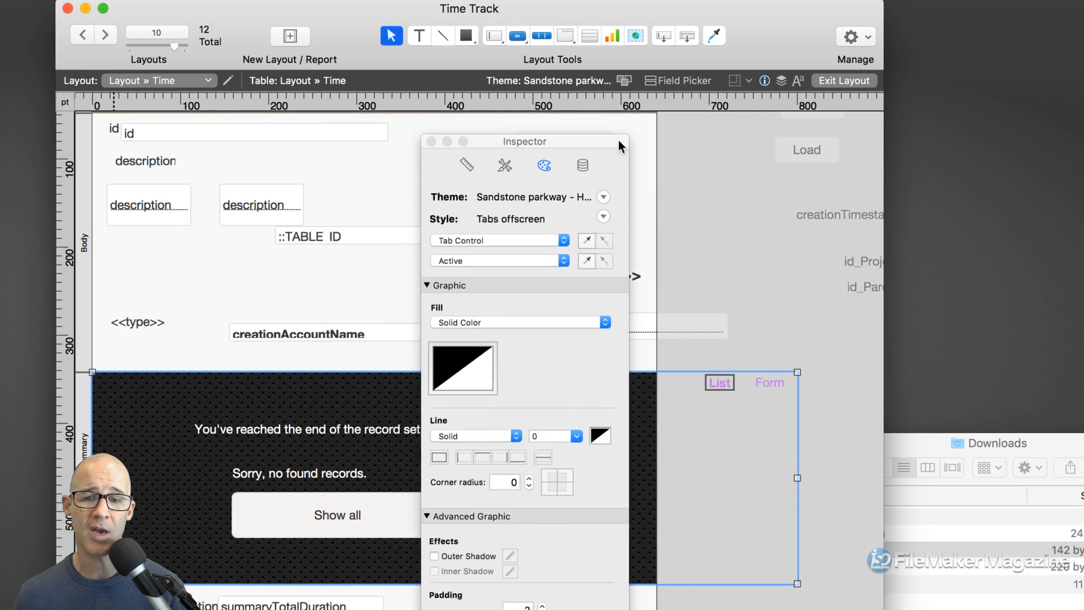
left_click_drag(618, 127, 618, 87)
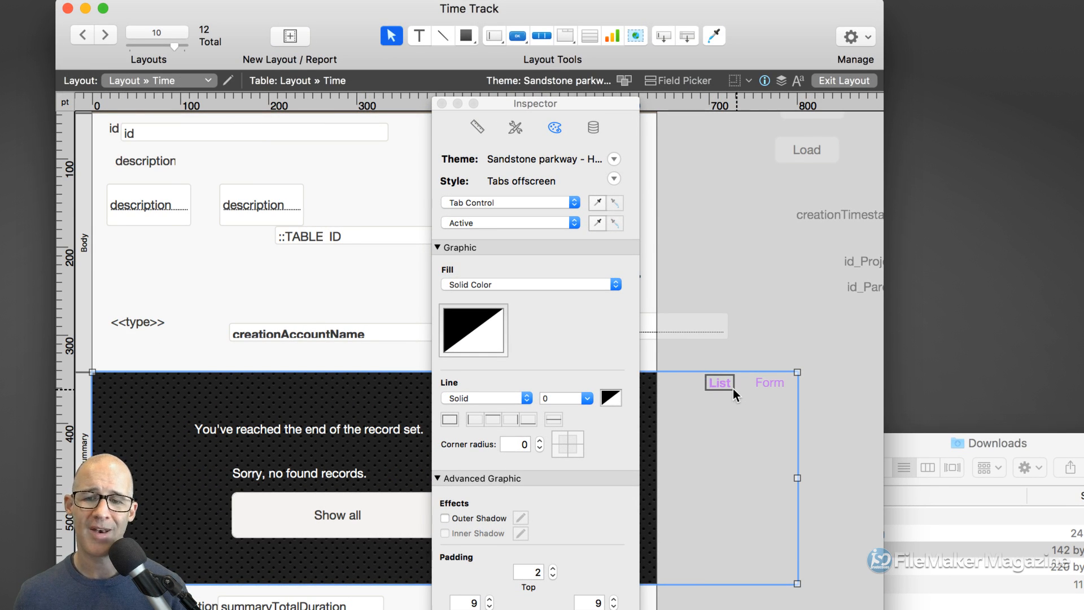
left_click(477, 128)
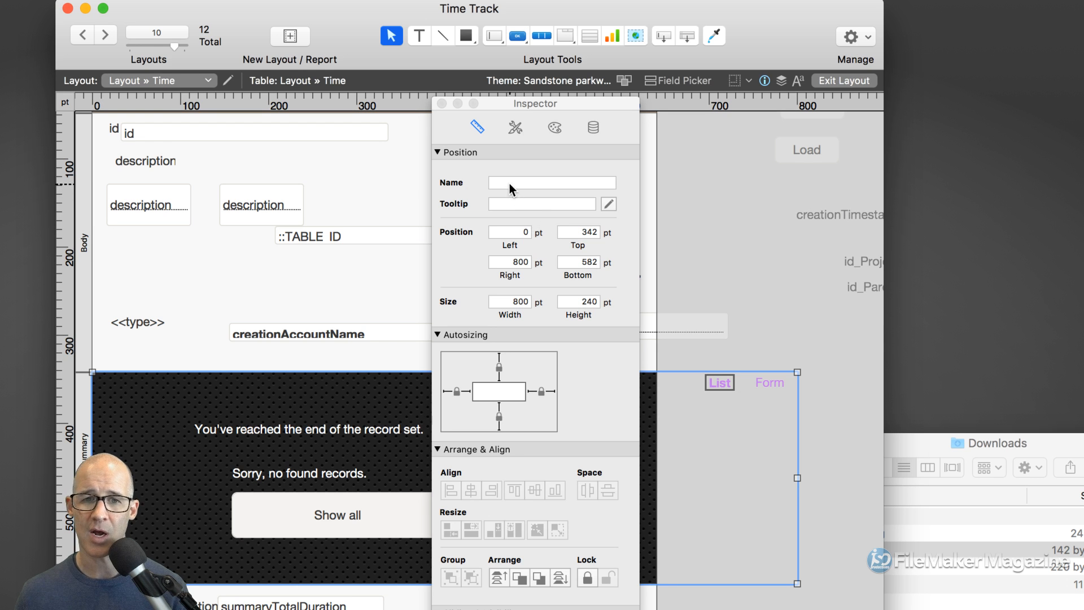
left_click(509, 183)
type("tab.")
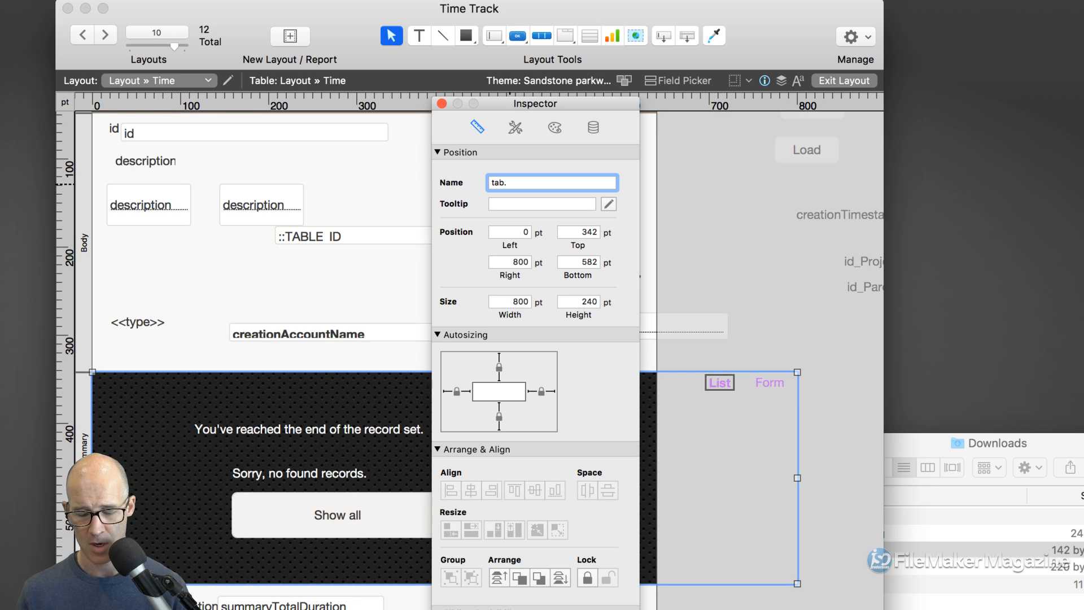
type("list")
key("super+a")
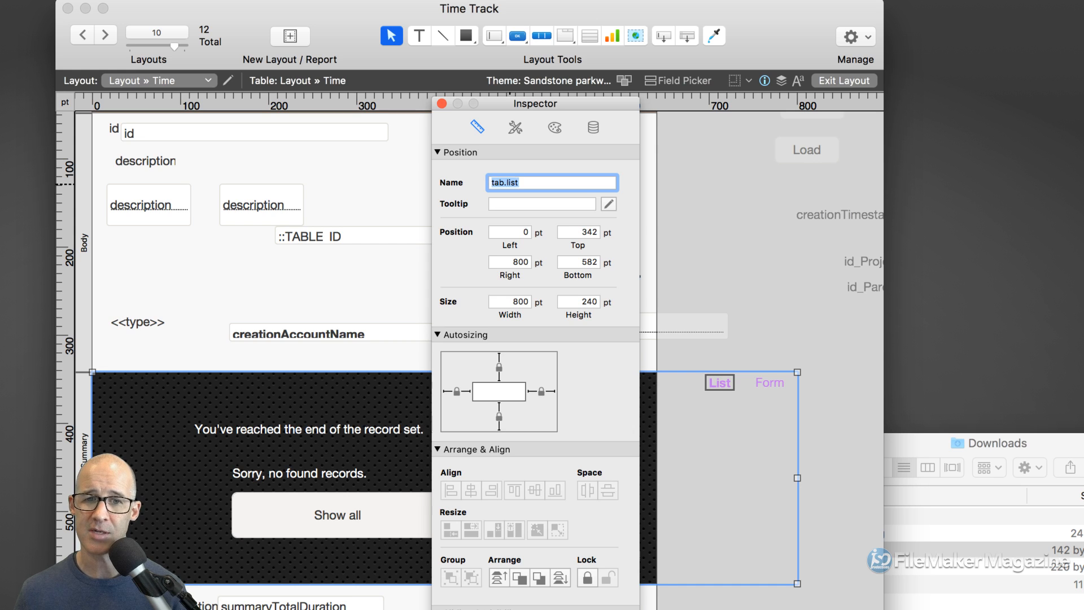
- Name the Form panel tab.form, close the Inspector, and open the Script Workspace
left_click(768, 382)
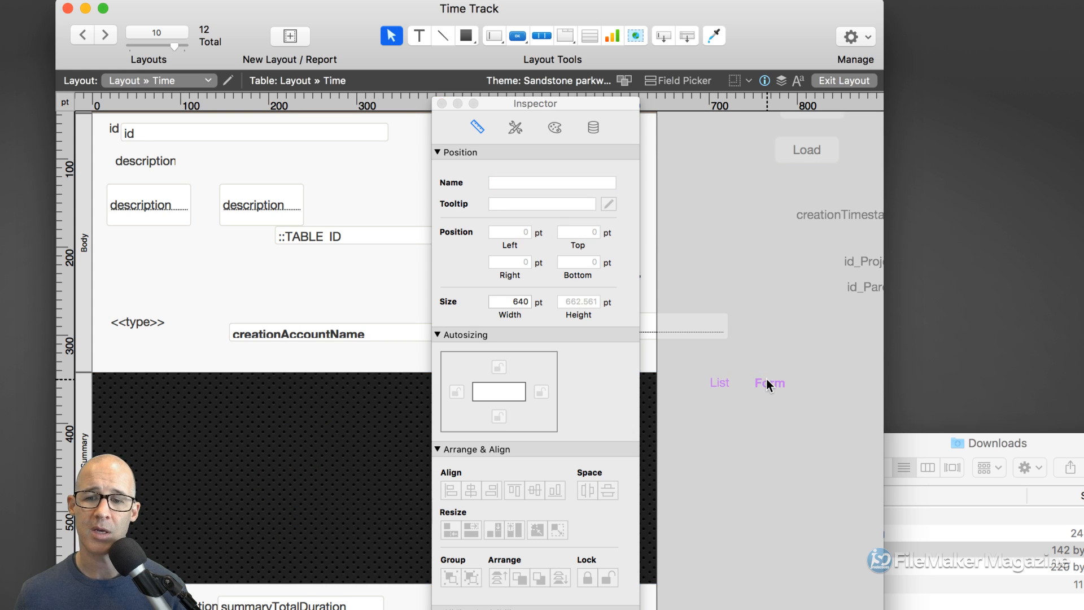
left_click(767, 382)
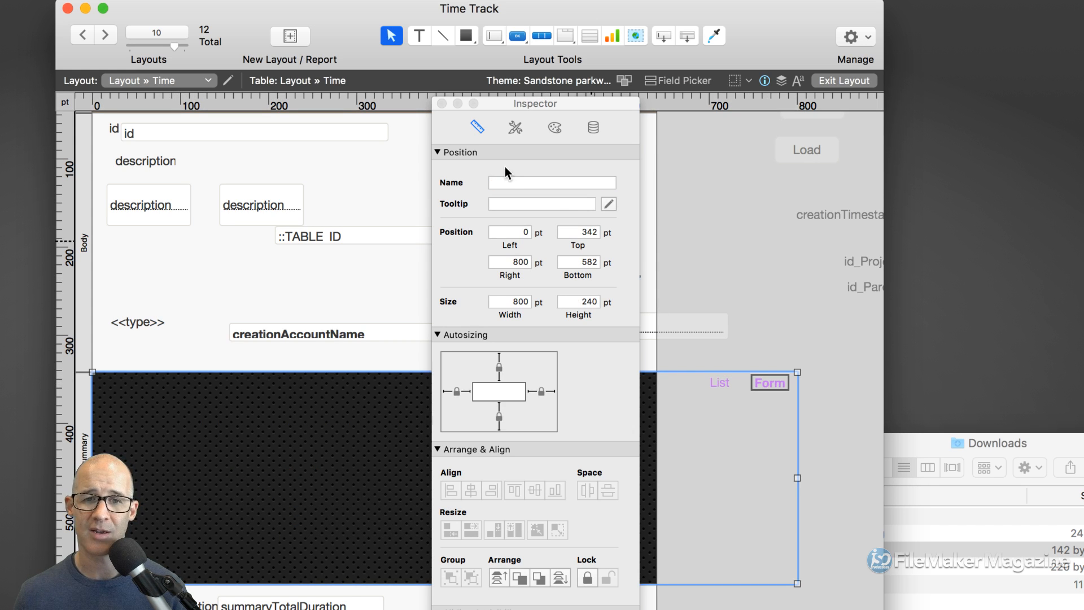
left_click(506, 182)
type("tab.form")
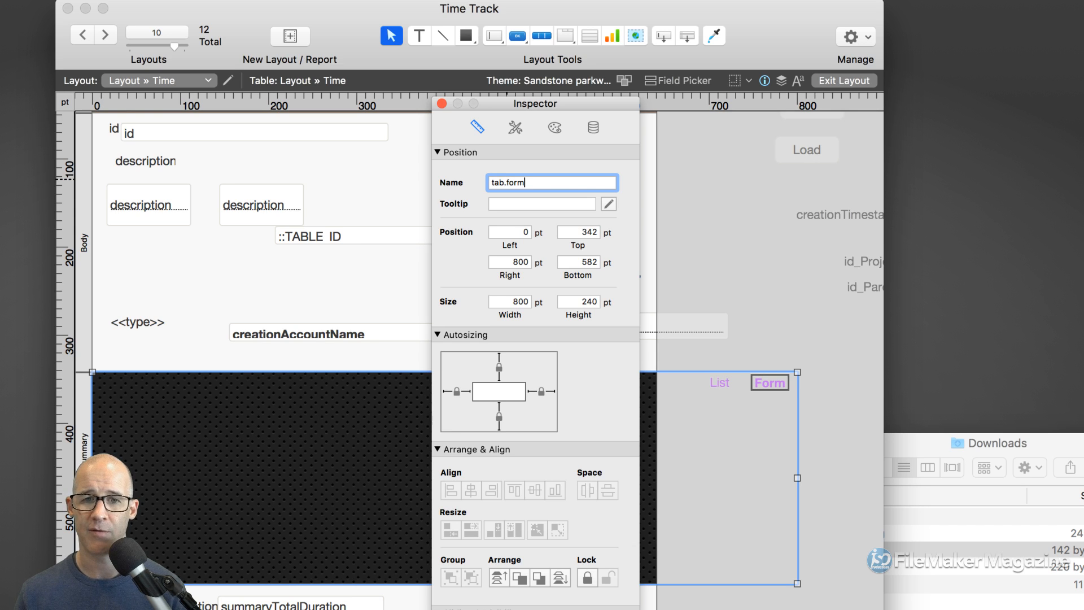
left_click(441, 103)
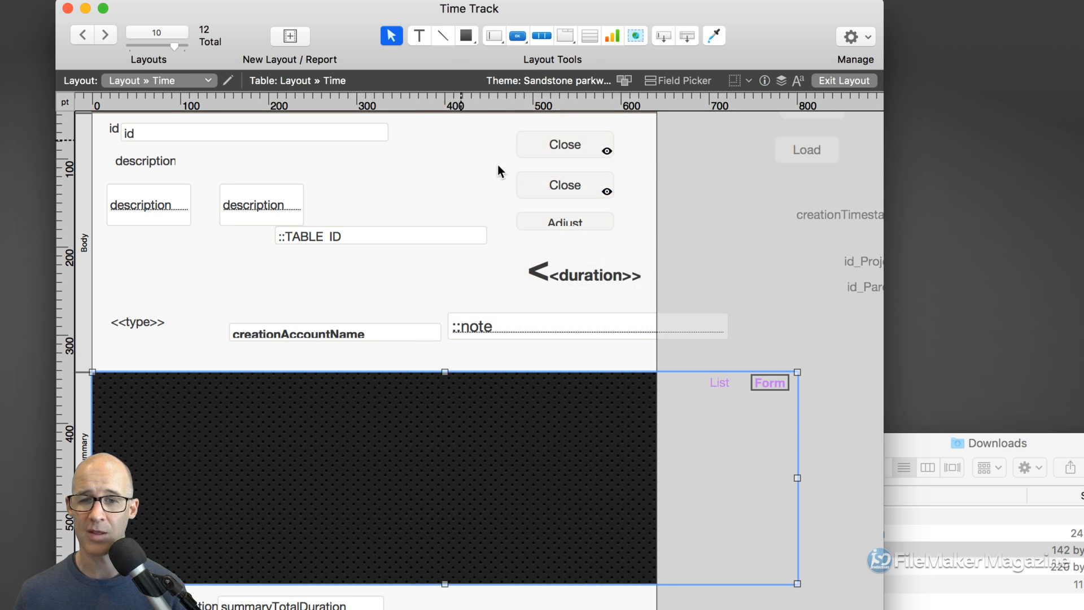
left_click(754, 275)
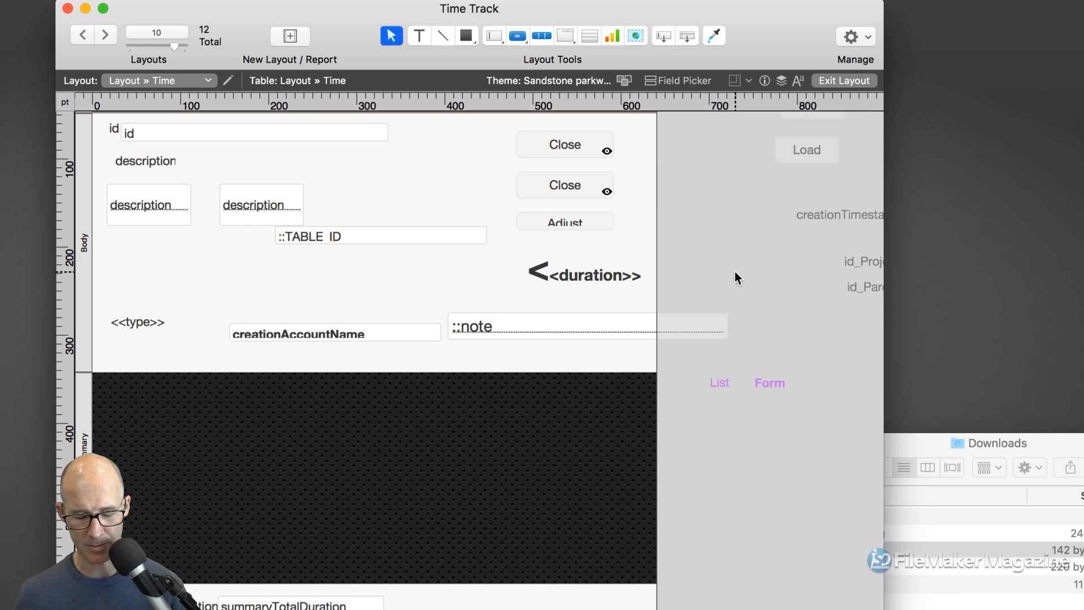
key("super+shift+s")
- Set line 2's Go to Object target to "tab.form" in OnViewChange Time Layout
left_click_drag(540, 85, 719, 66)
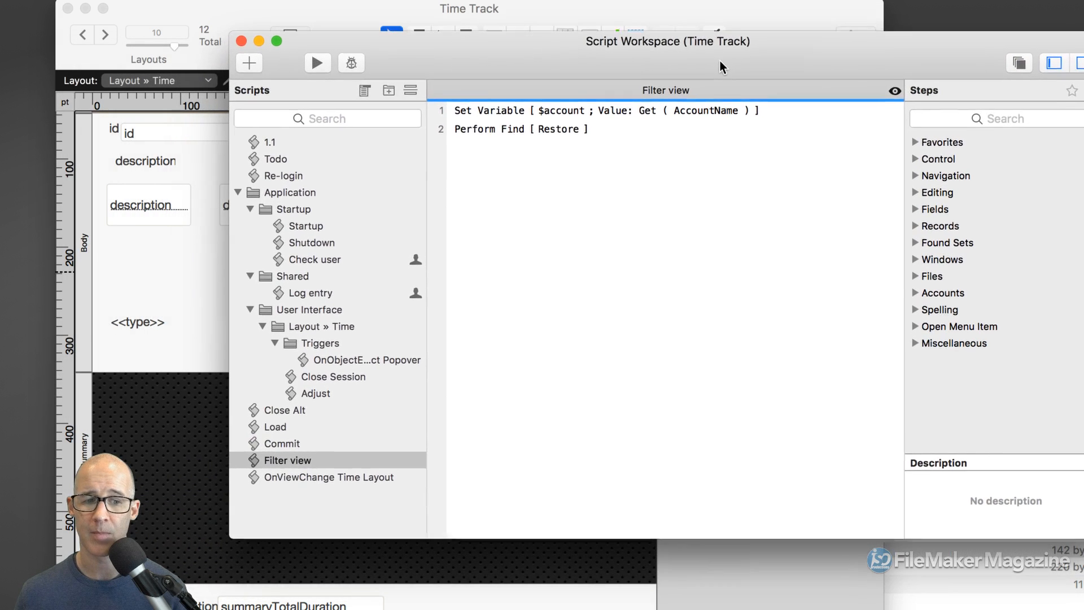
left_click(371, 476)
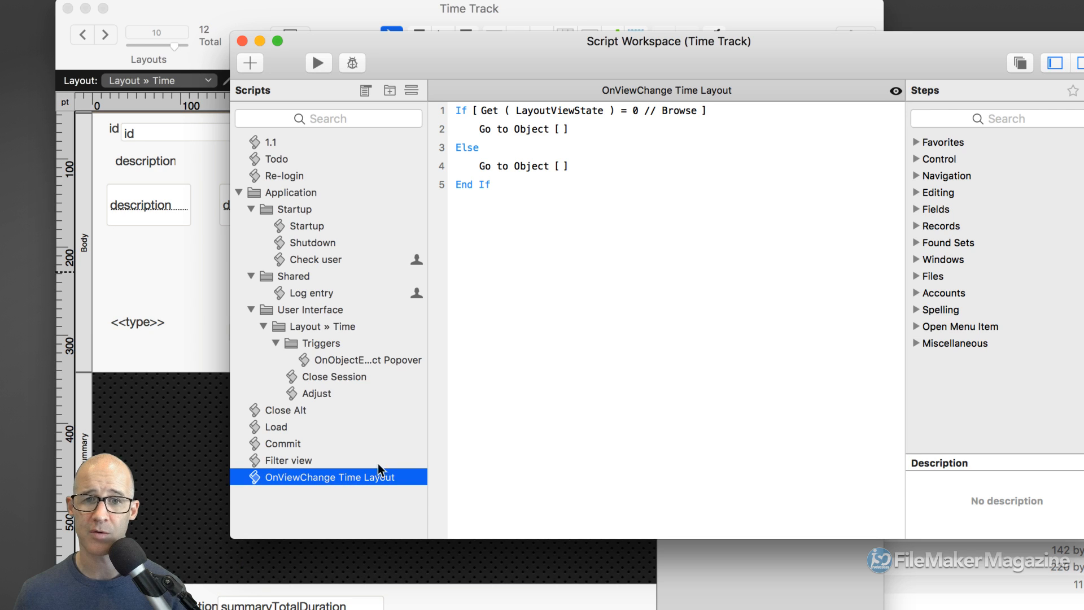
left_click(576, 129)
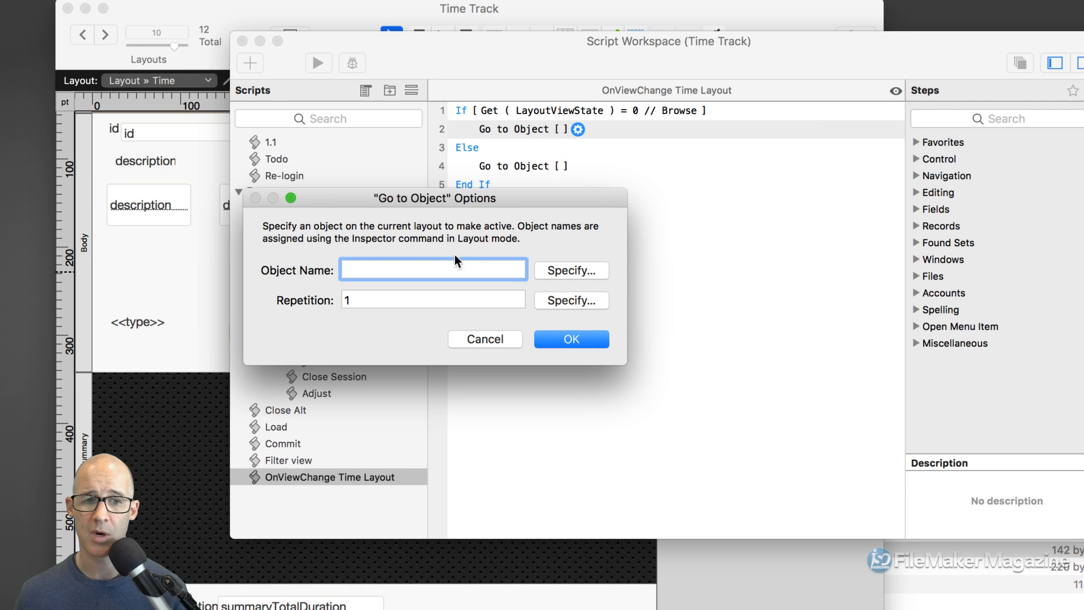
type("tab.")
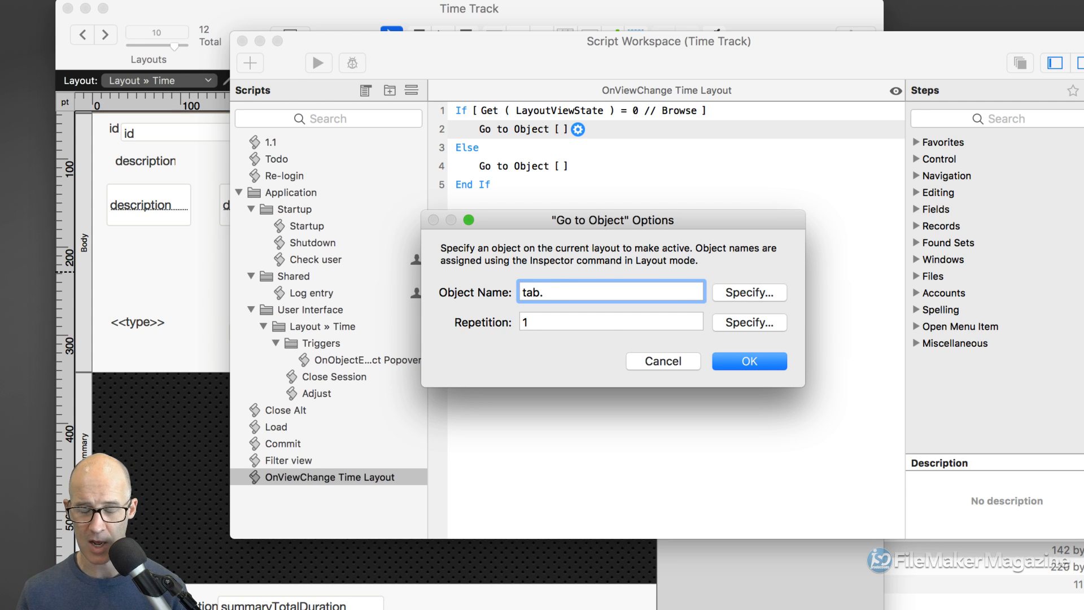
type("form\"")
key("super+Left")
type("\"")
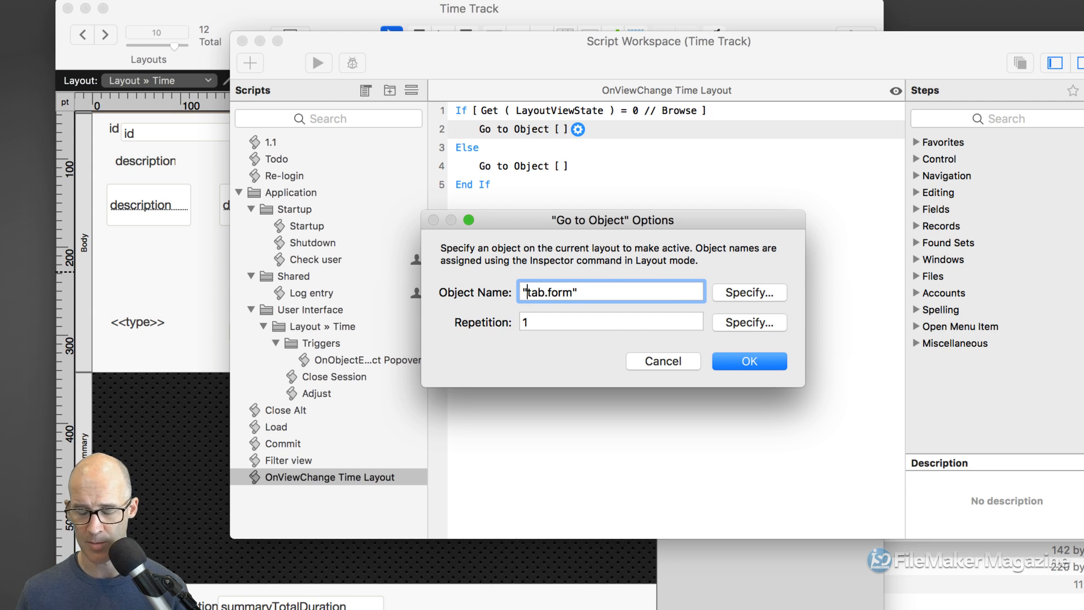
key("super+a")
key("super+c")
left_click(740, 365)
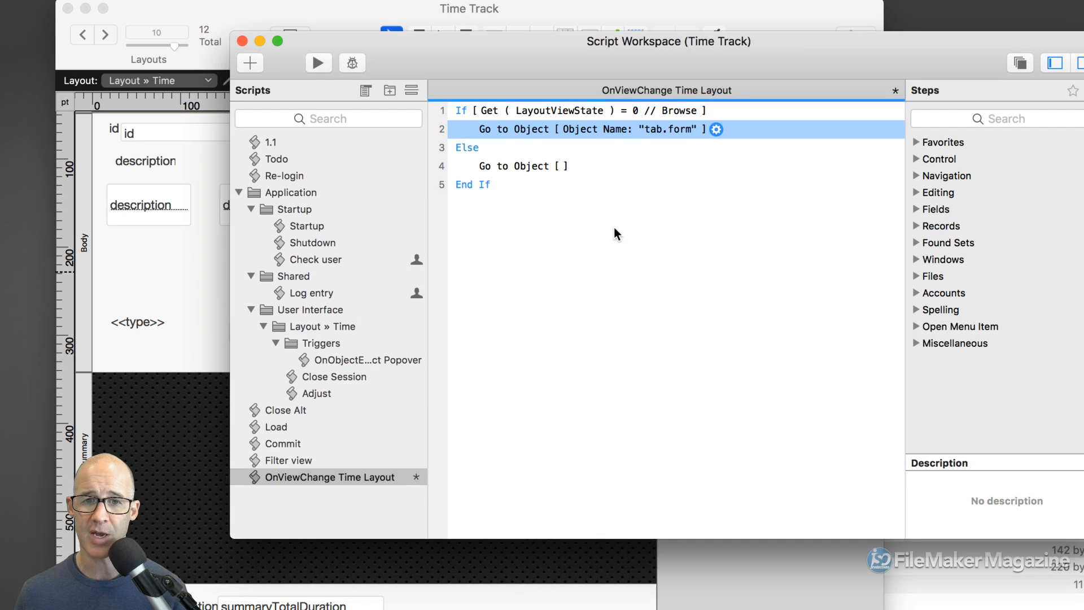
- Set line 4's Go to Object target to "tab.list", save, and return to the layout
left_click(571, 170)
key("super+v")
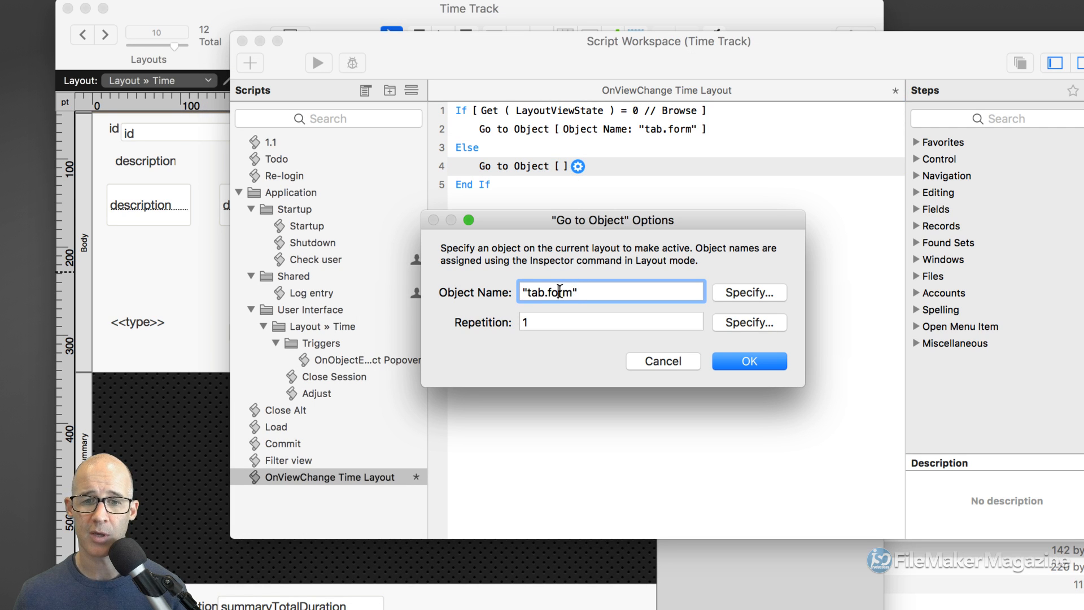
double_click(560, 292)
left_click(565, 292)
double_click(561, 292)
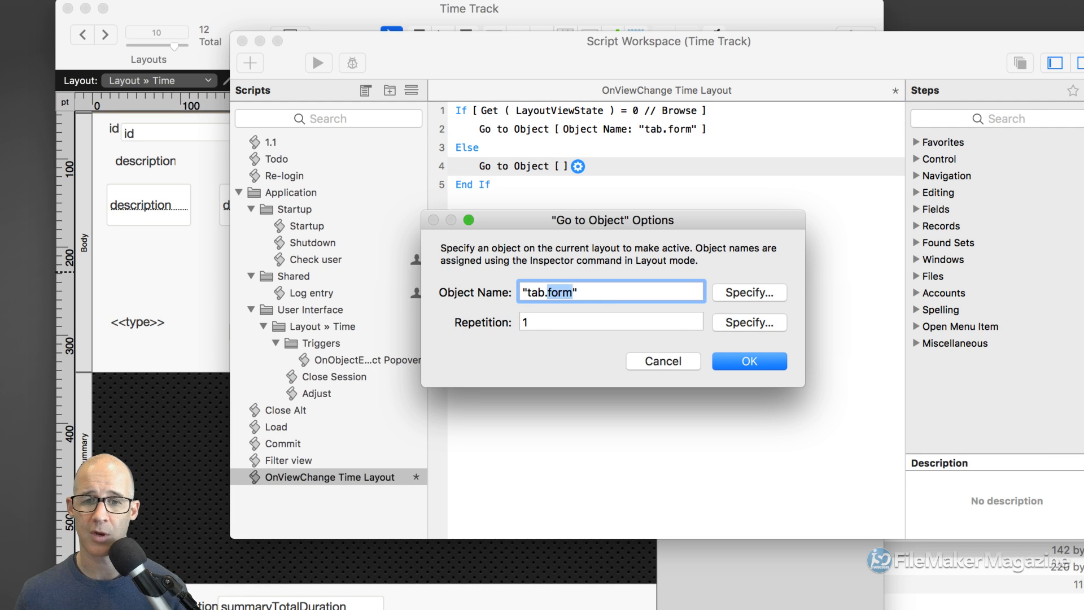
type("list")
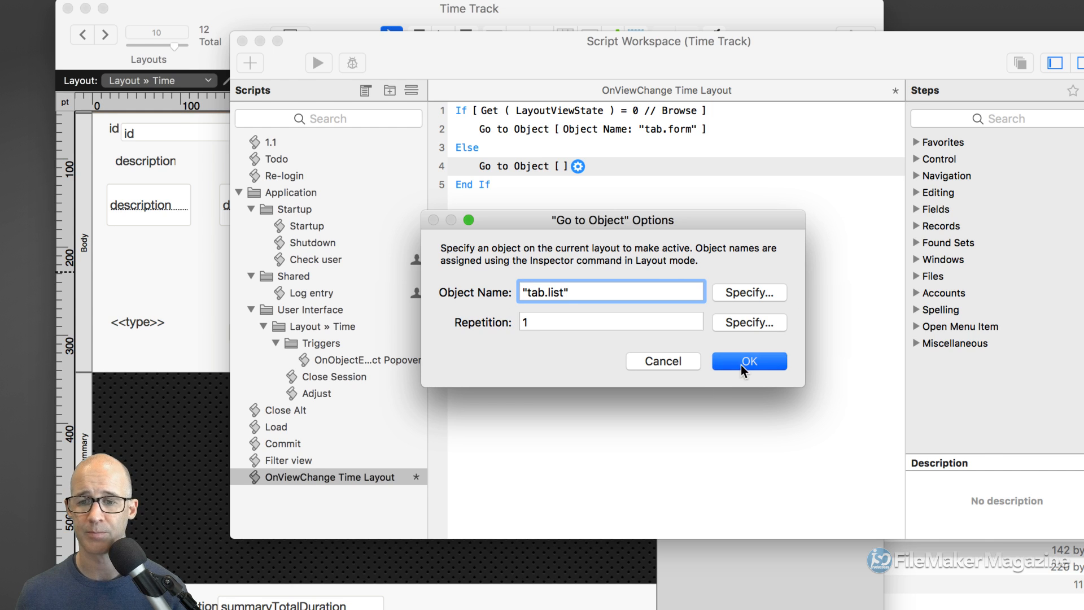
left_click(741, 363)
key("super+s")
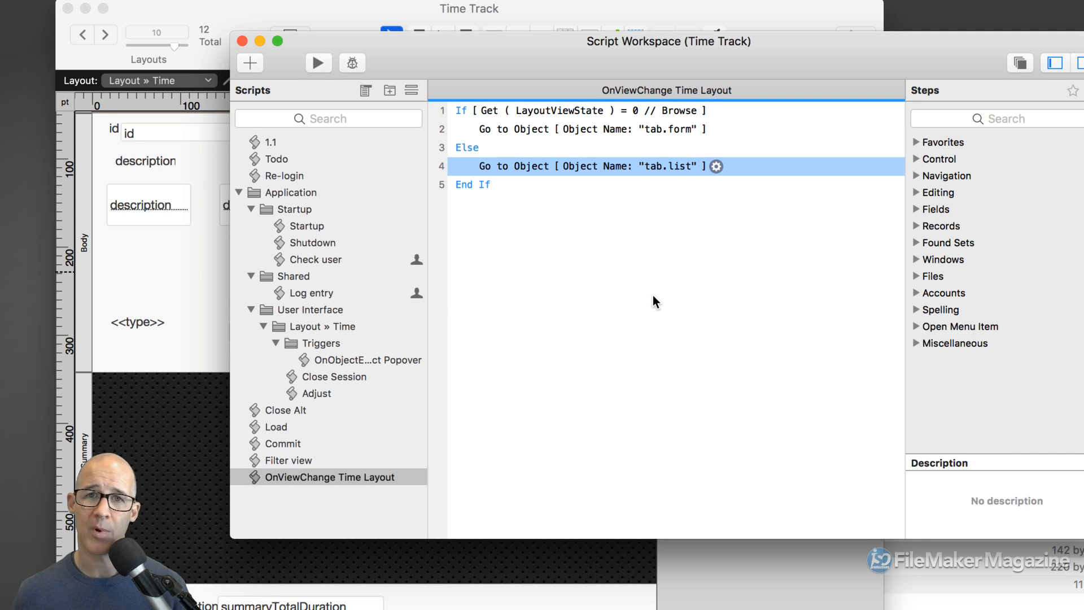
left_click(708, 16)
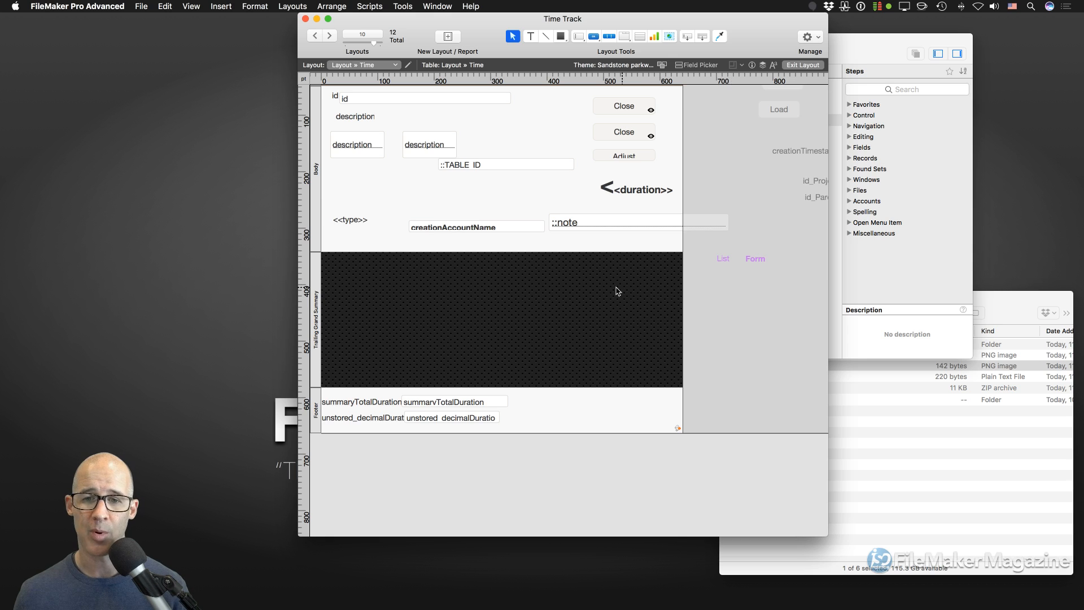
- View the Time records as a list in Browse mode, scroll to the forest image, then omit all records
left_click(317, 305)
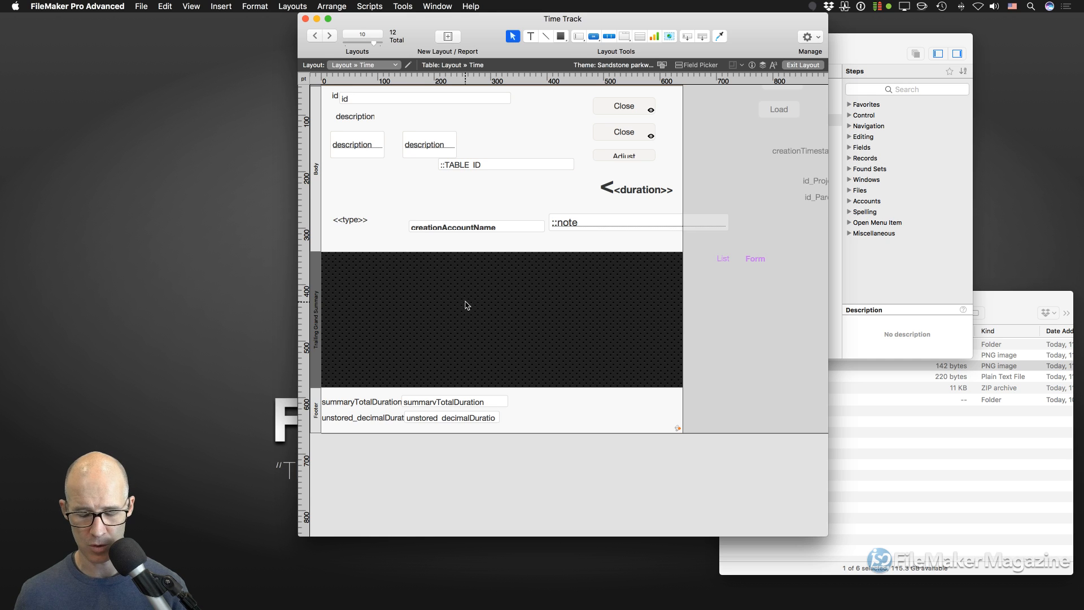
key("super+b")
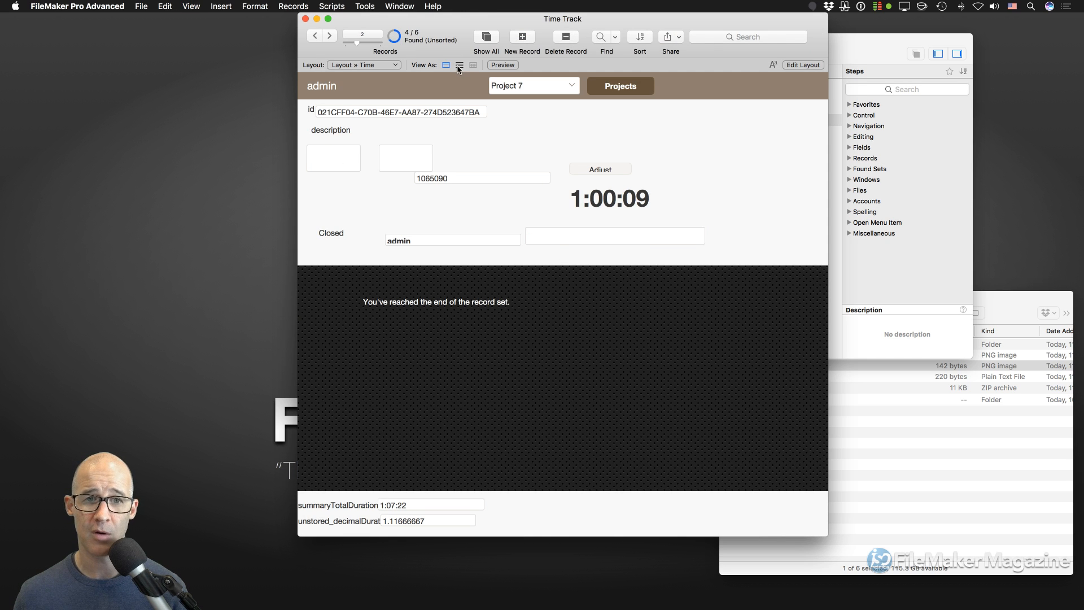
left_click(459, 65)
scroll(557, 198, "down", 5)
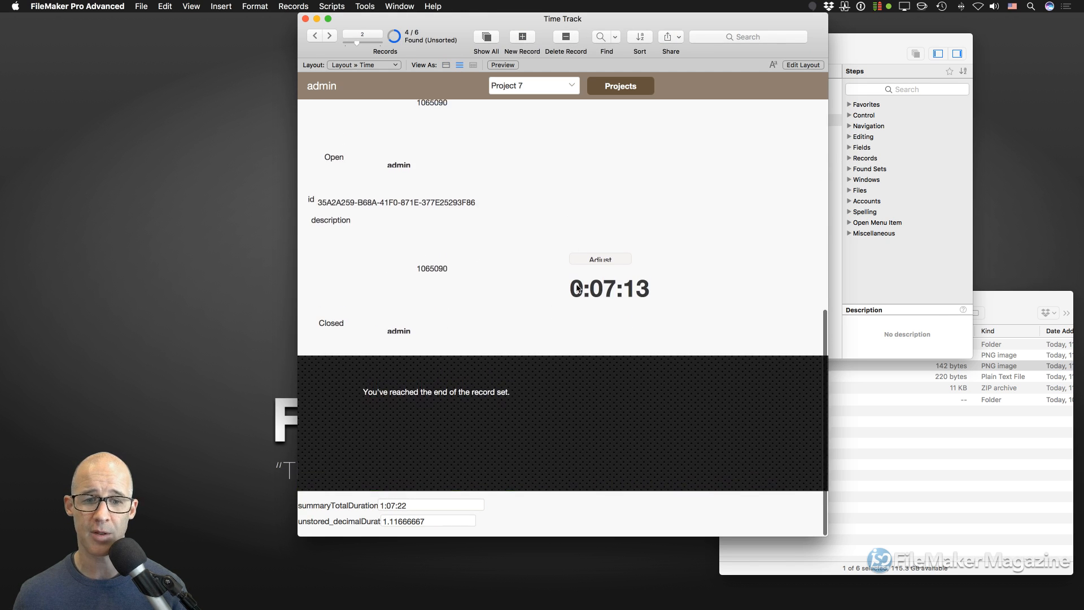
scroll(584, 313, "down", 2)
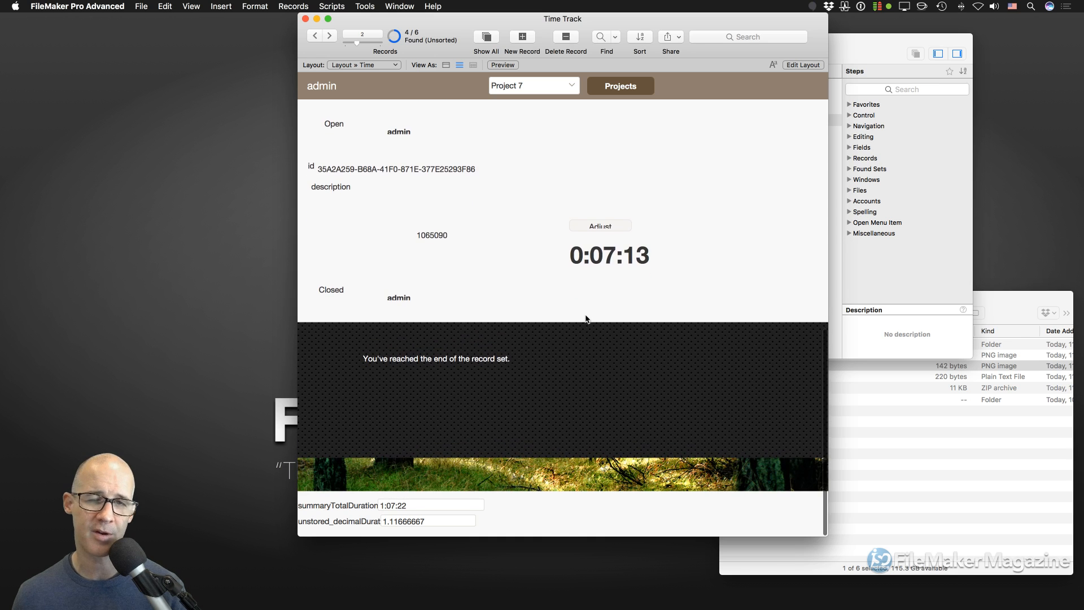
scroll(576, 395, "up", 3)
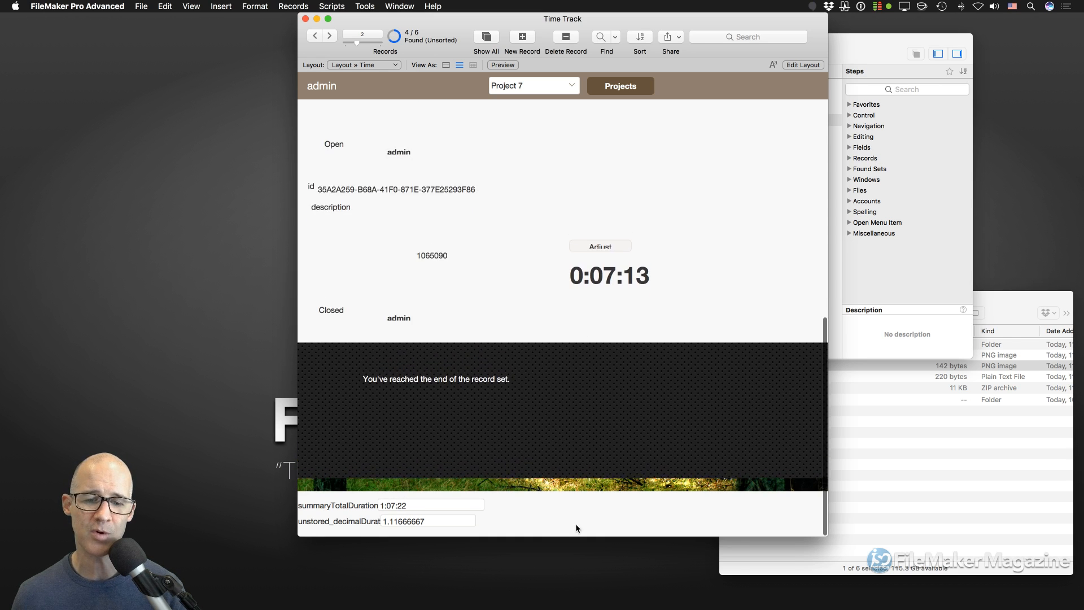
scroll(565, 463, "down", 6)
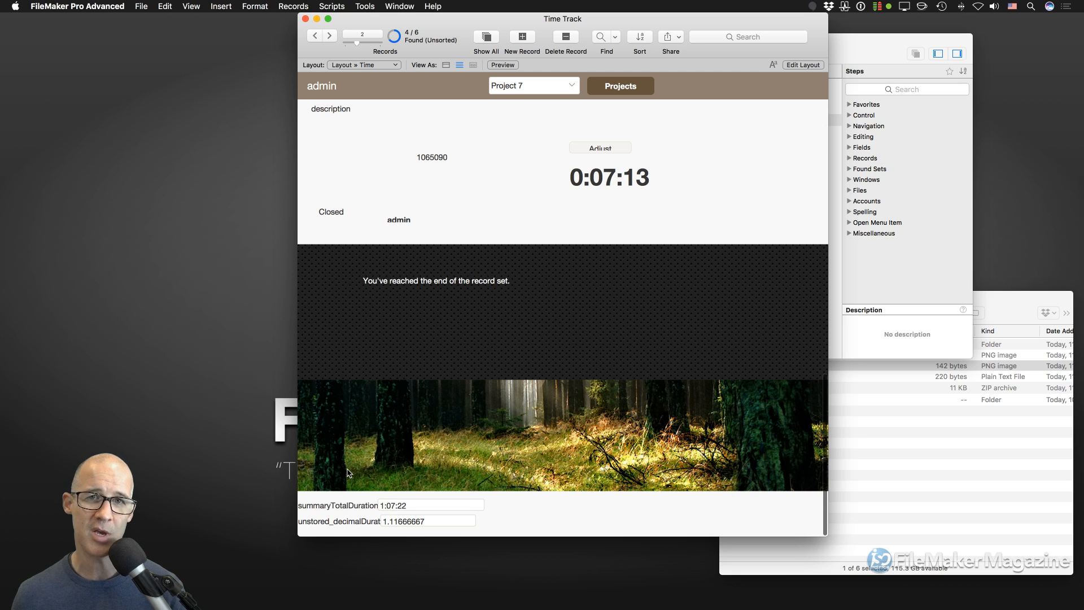
scroll(522, 373, "up", 3)
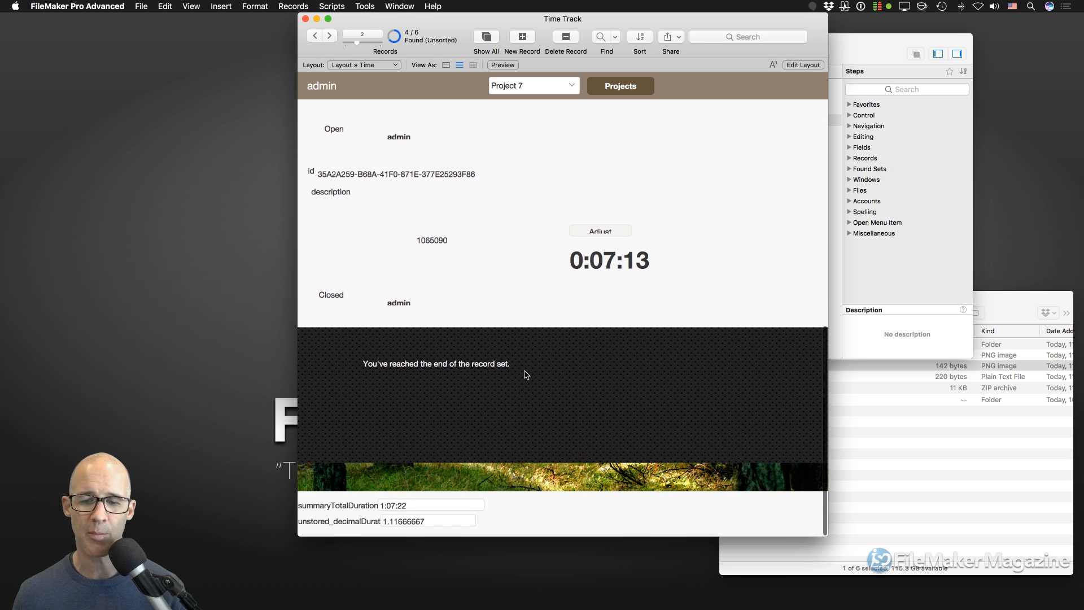
scroll(523, 372, "up", 1)
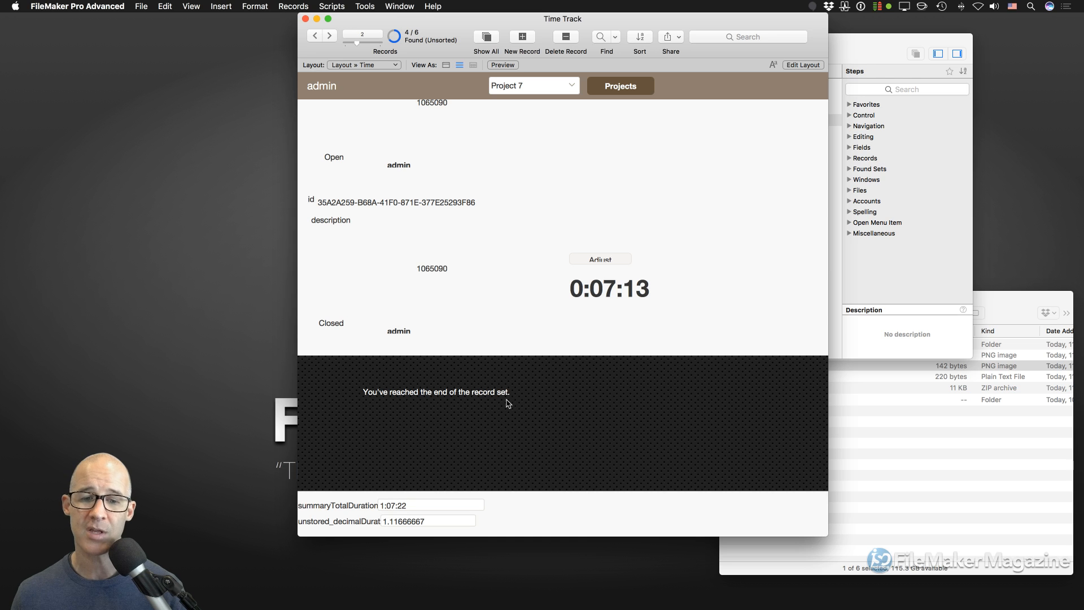
key("super+t")
key("super+t")
key("super+t")
key("super+t")
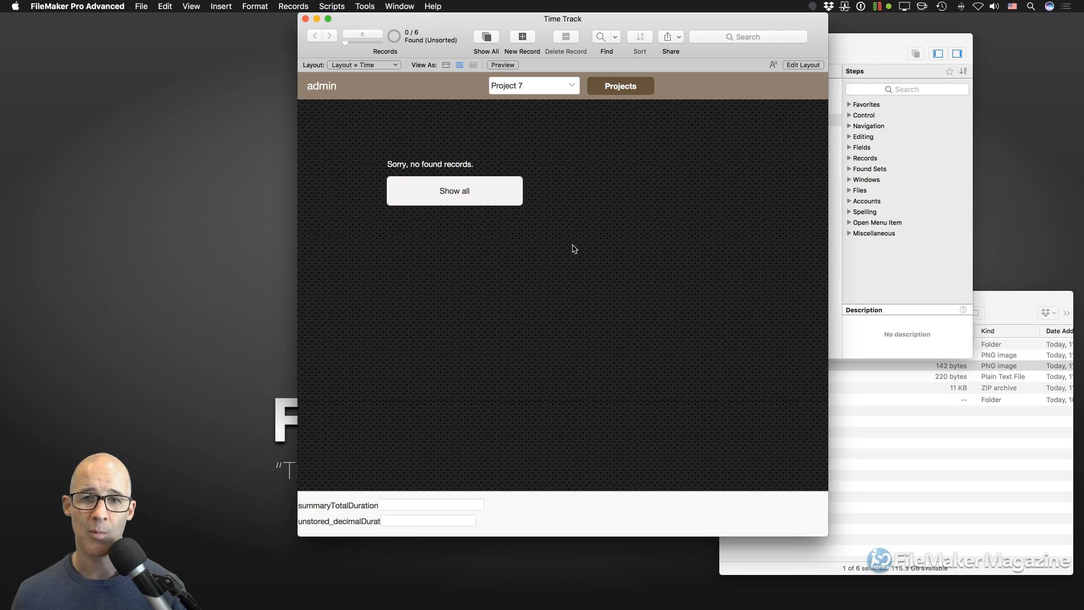
- Show the empty found set in form view, then switch back to Layout mode
left_click(445, 66)
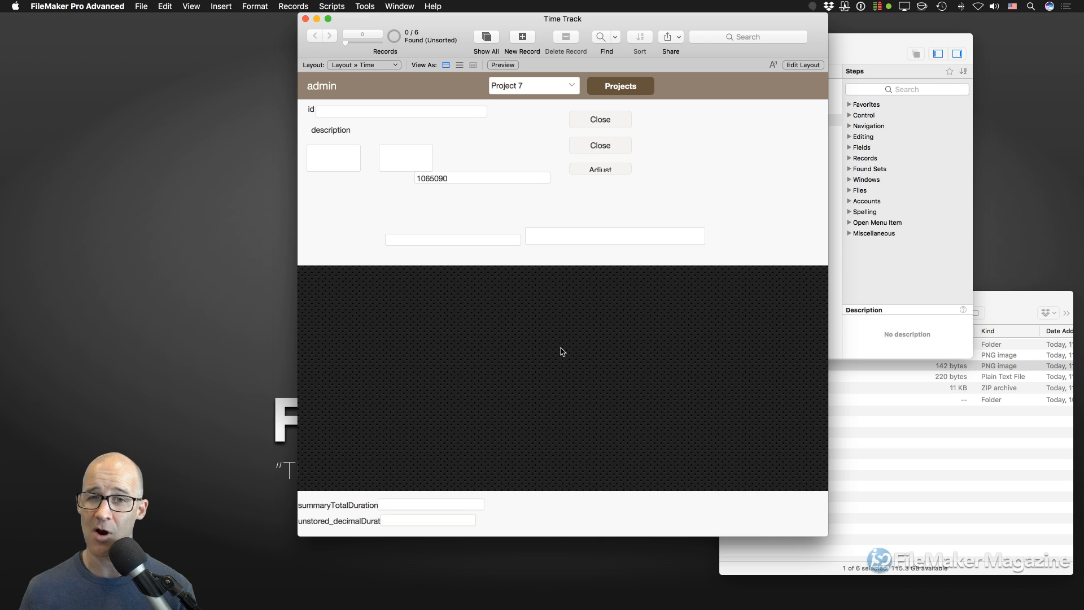
key("super+l")
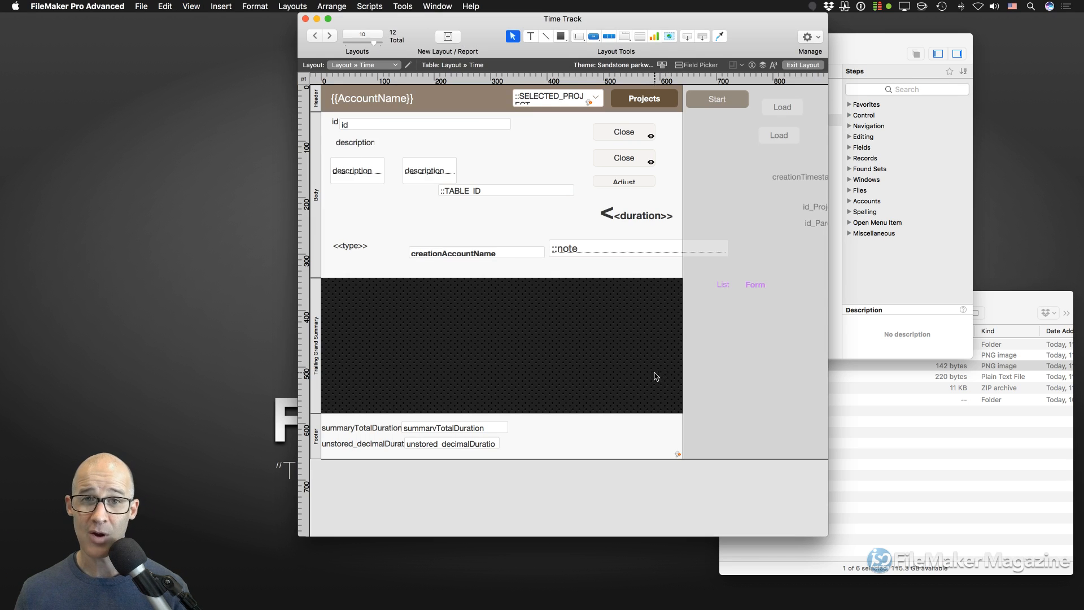
- Review the tab control's List and Form tabs in Tab Control Setup and confirm
left_click(730, 299)
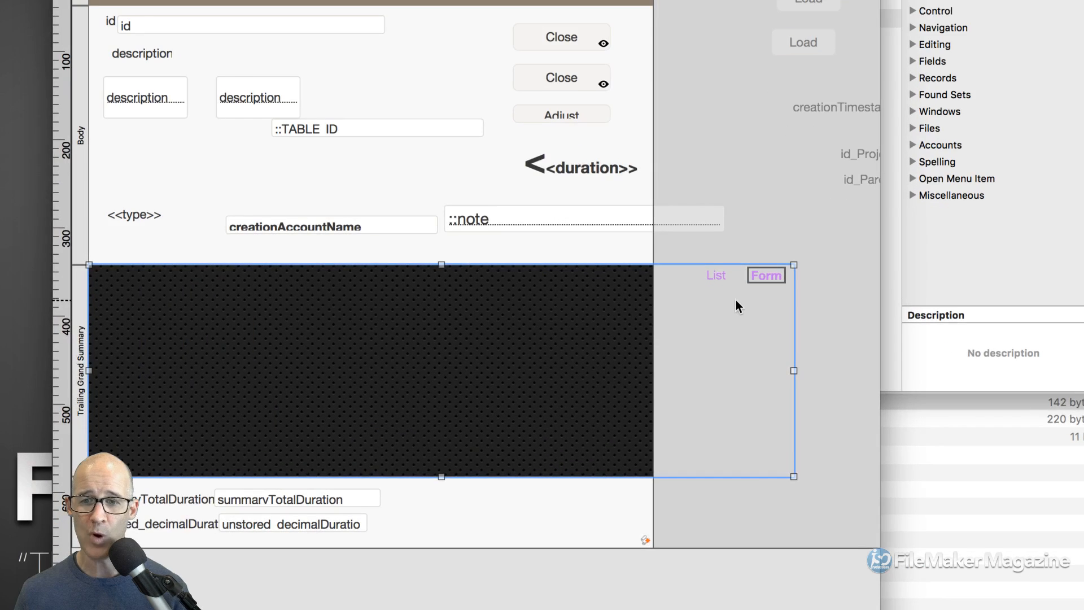
double_click(736, 298)
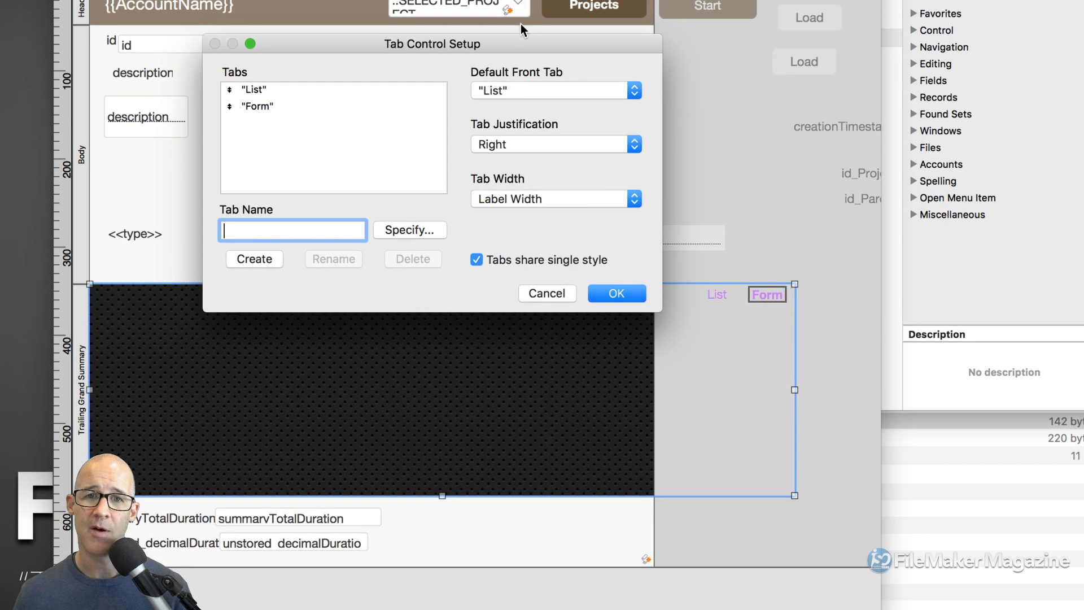
left_click_drag(524, 39, 651, 54)
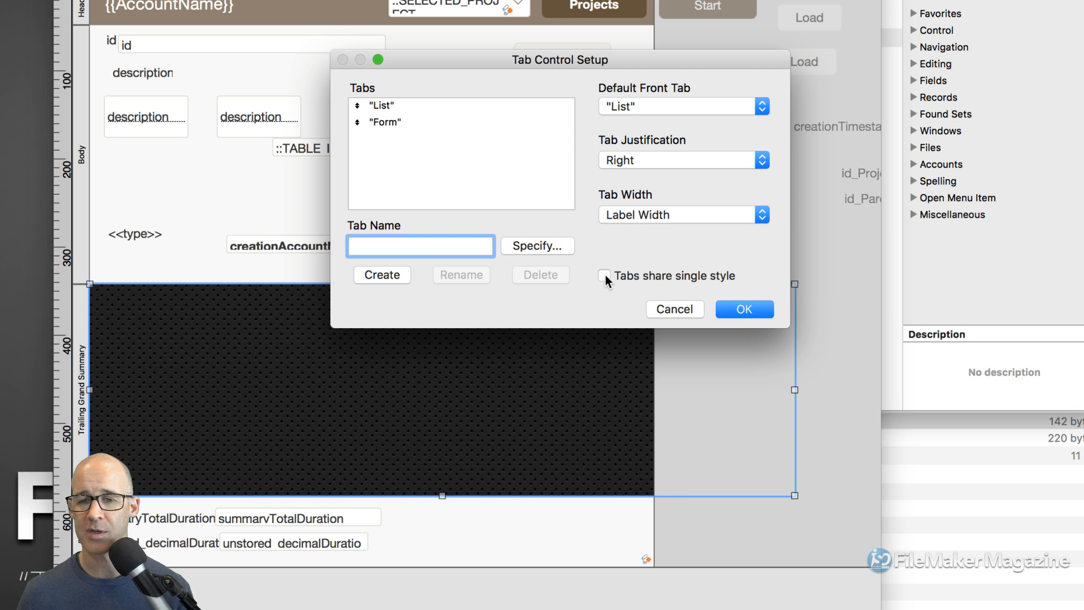
left_click(740, 309)
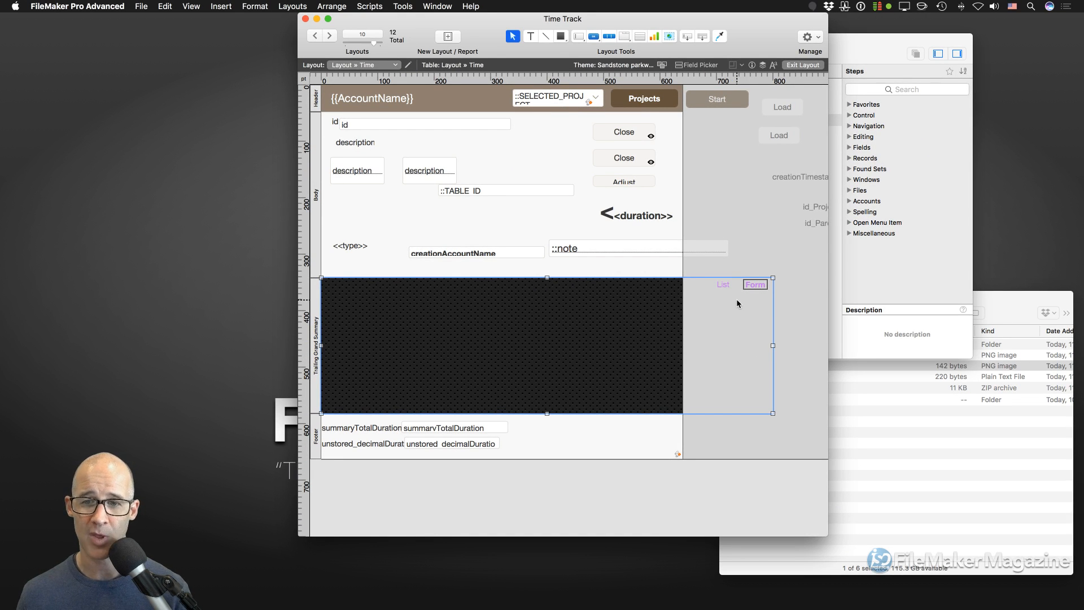
key("super+i")
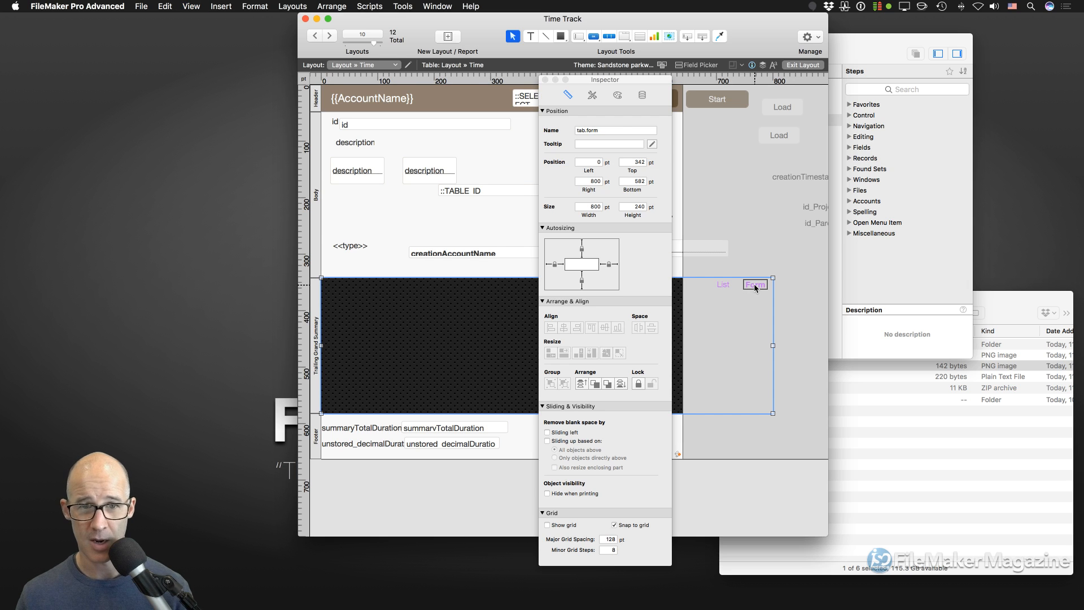
left_click(617, 94)
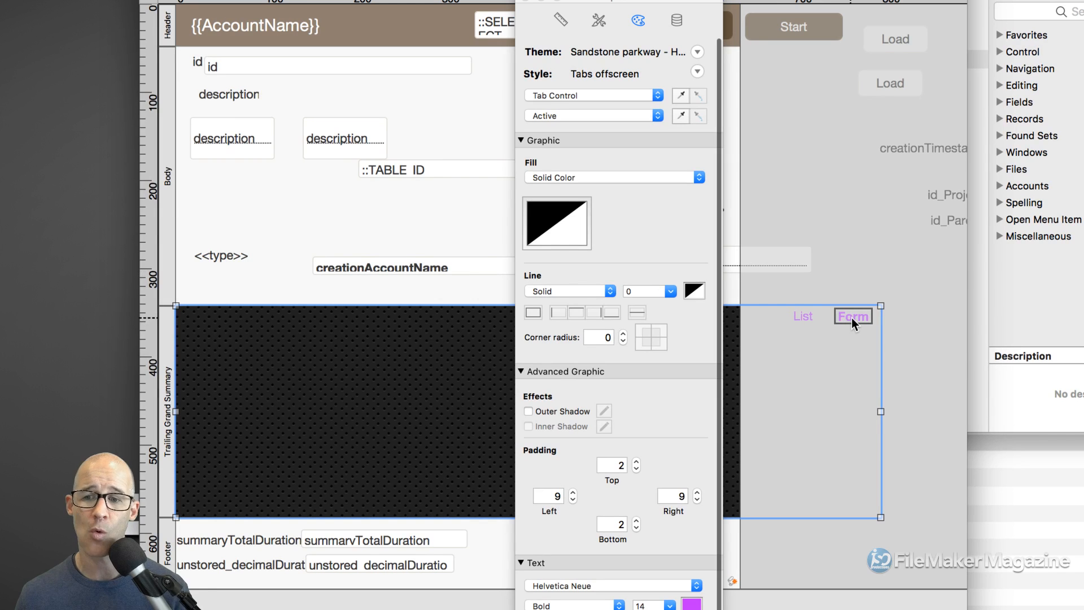
left_click(564, 224)
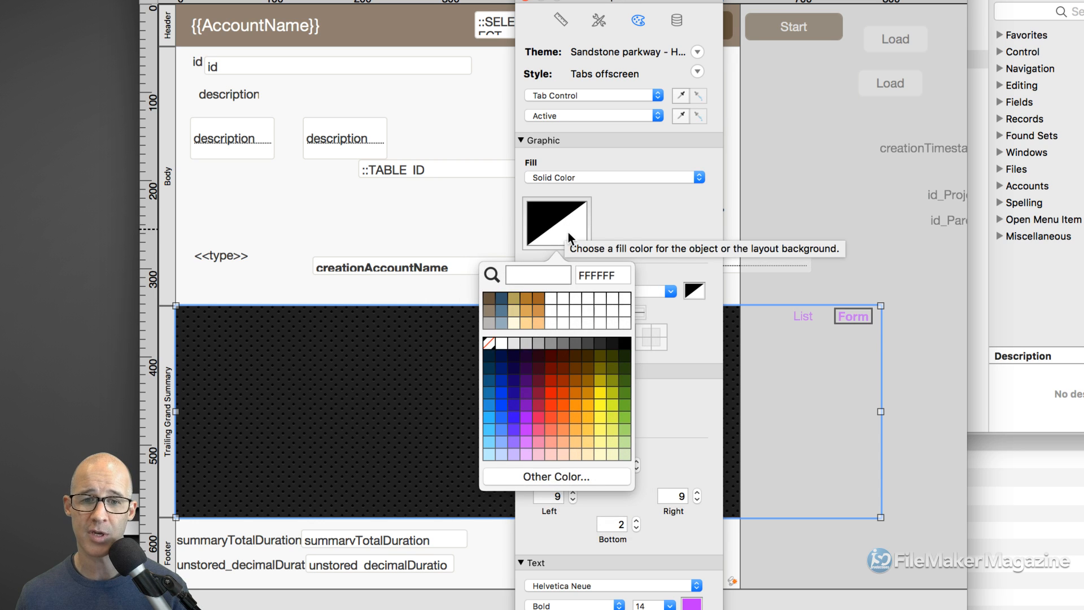
left_click(581, 319)
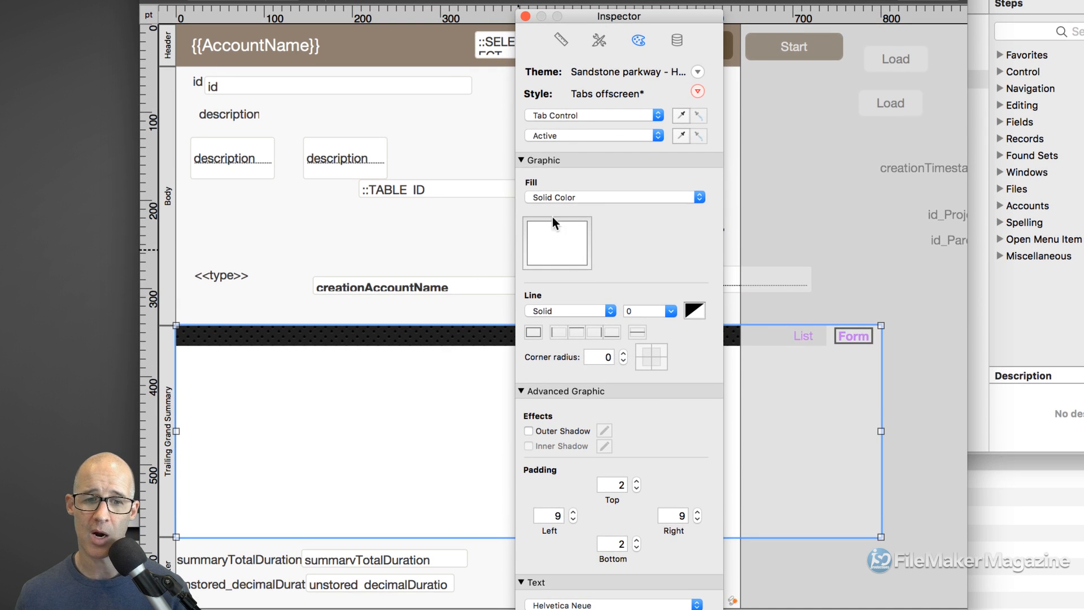
left_click_drag(622, 16, 1004, 109)
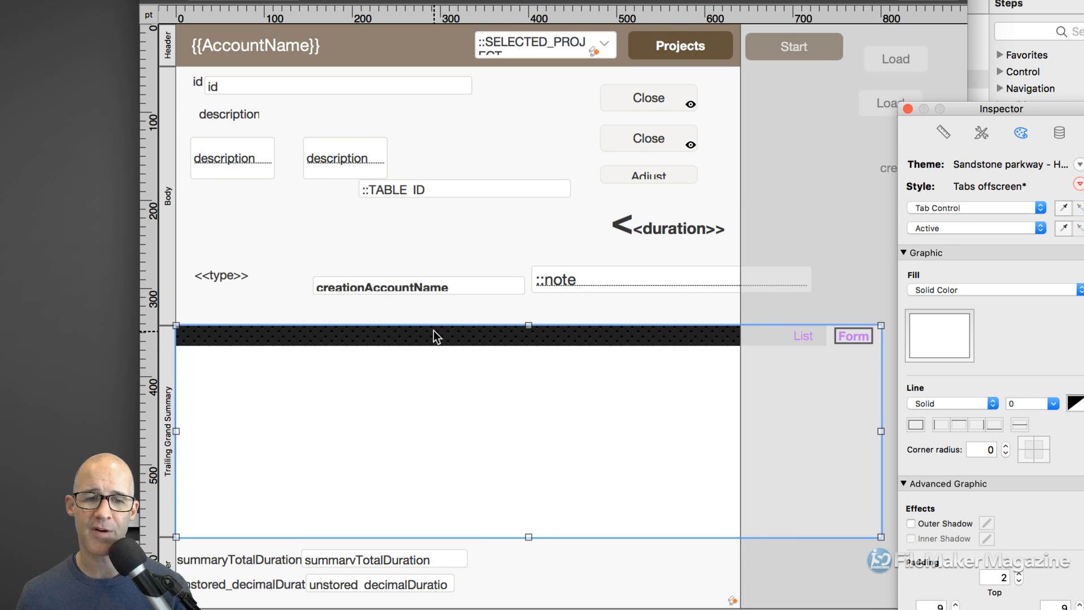
scroll(435, 330, "right", 1)
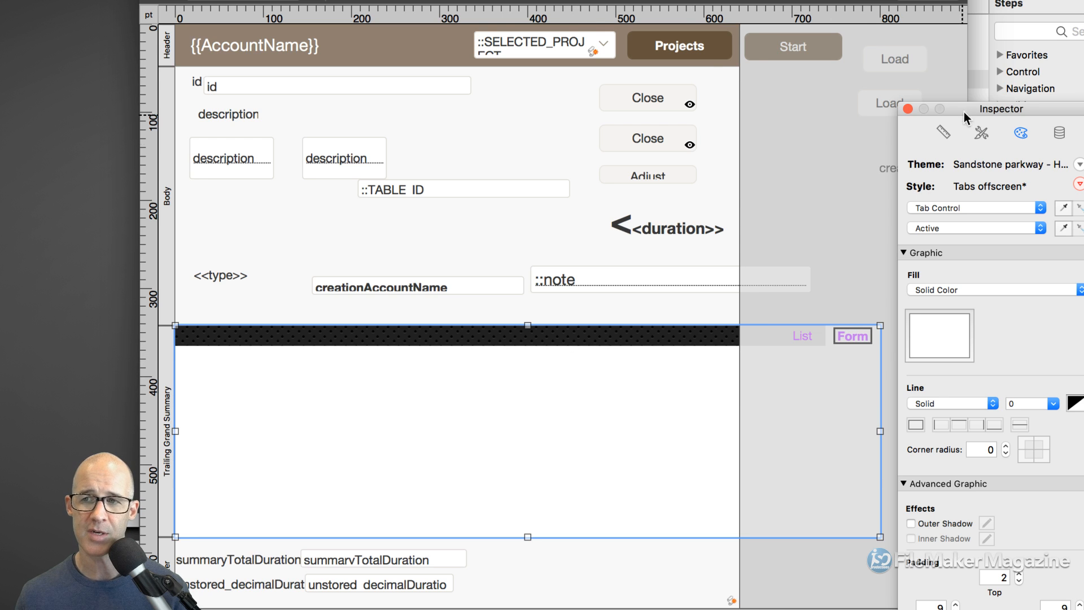
left_click_drag(963, 111, 827, 19)
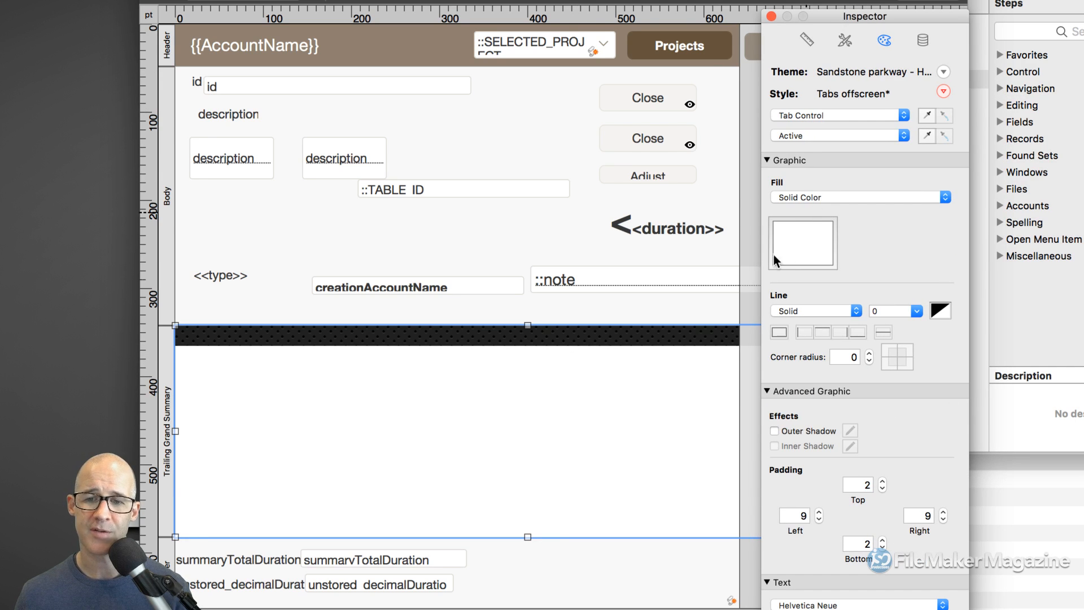
left_click(944, 92)
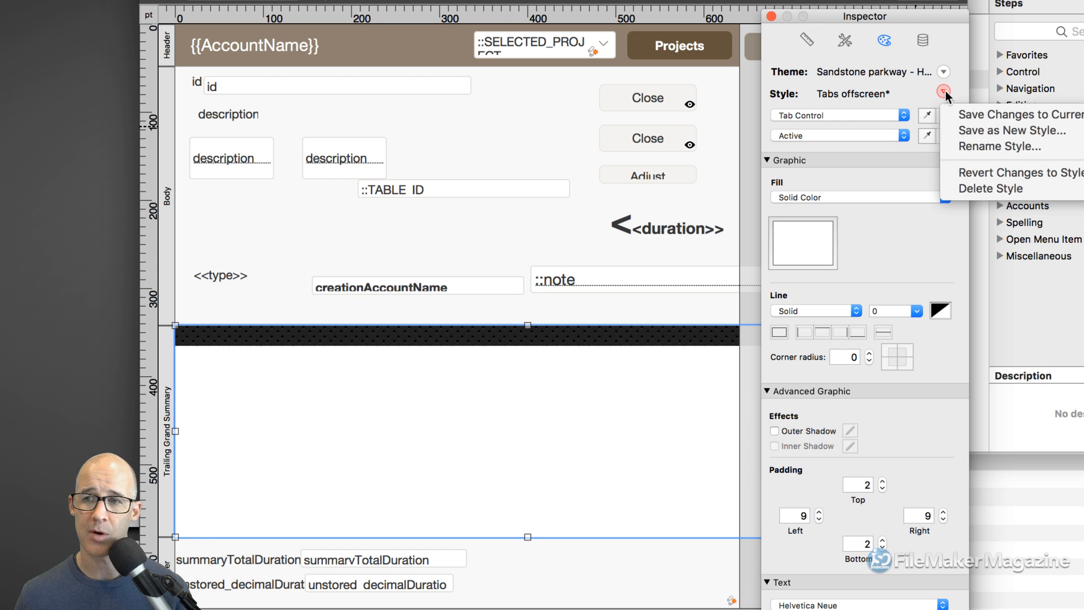
left_click(981, 172)
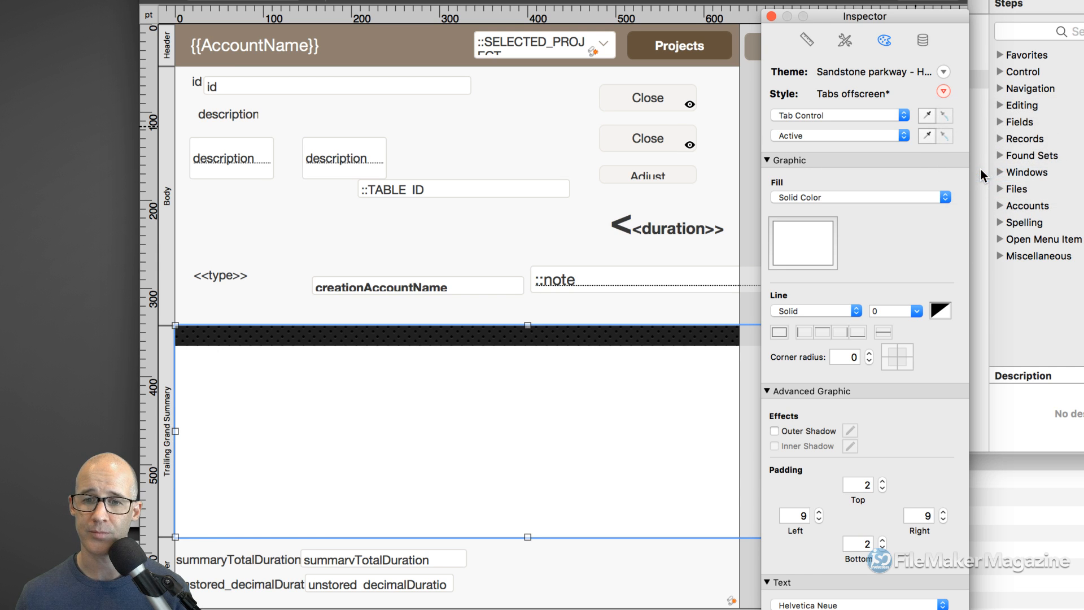
left_click(770, 16)
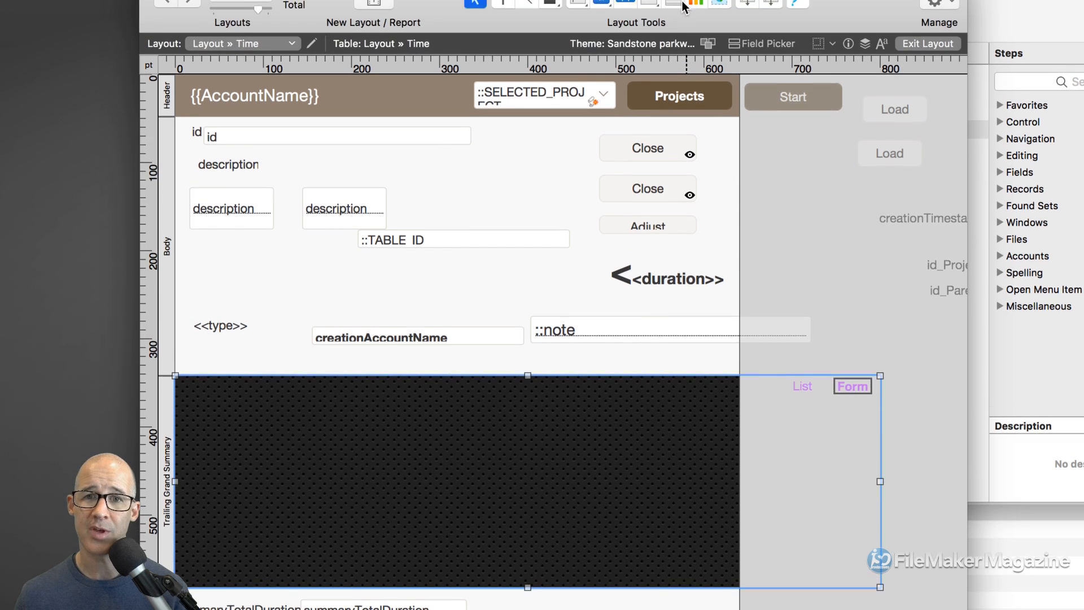
- Draw a rectangle and move it into the Trailing Grand Summary
left_click(551, 20)
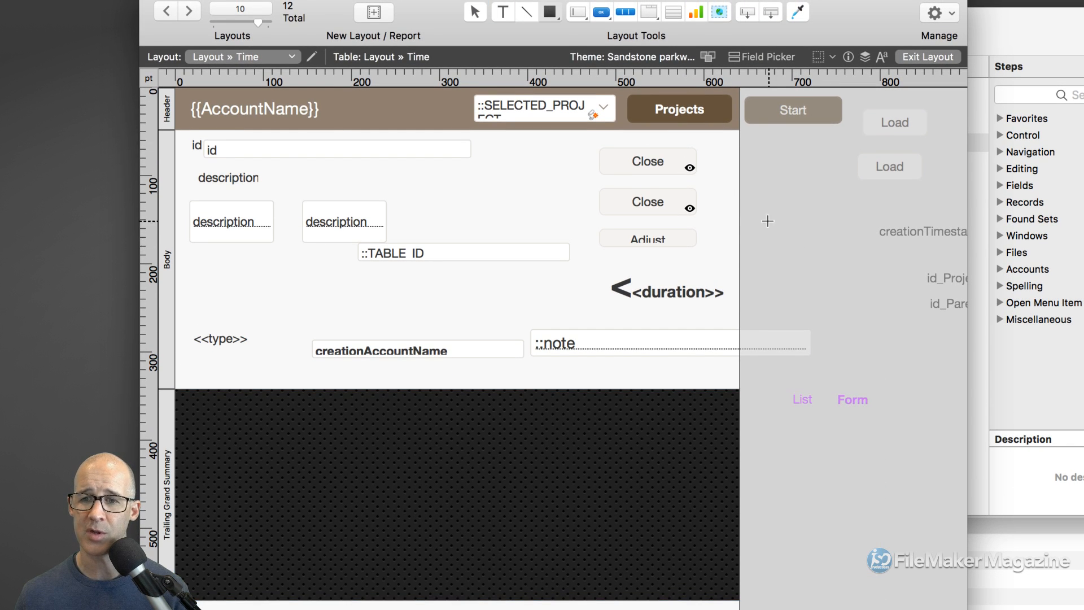
left_click_drag(767, 215, 852, 285)
left_click_drag(811, 241, 584, 446)
- Give the rectangle a white fill with no line and place it near the panel's right top
key("super+i")
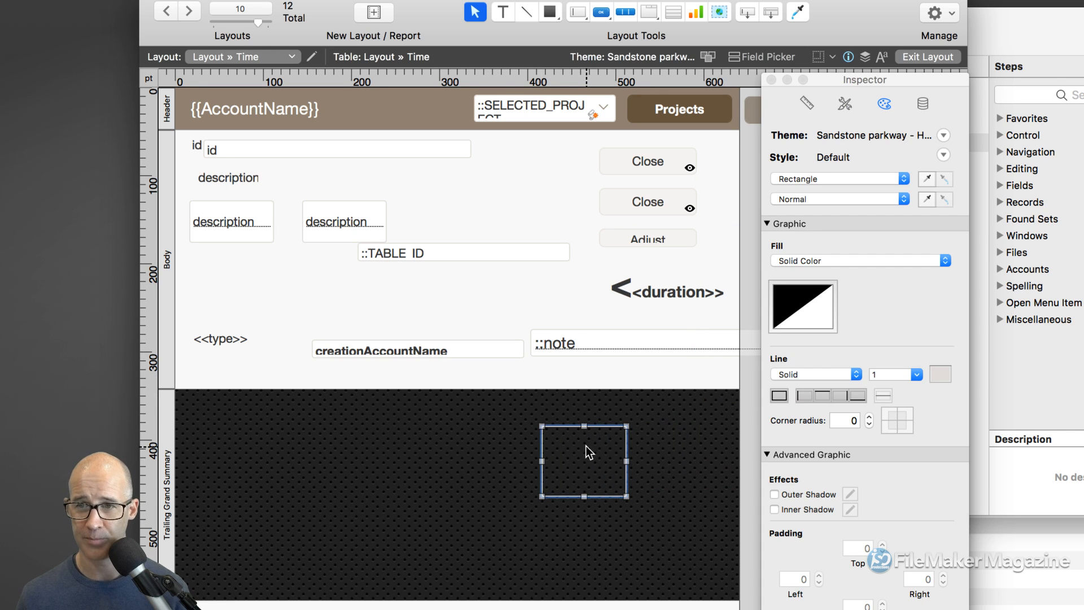
left_click(809, 293)
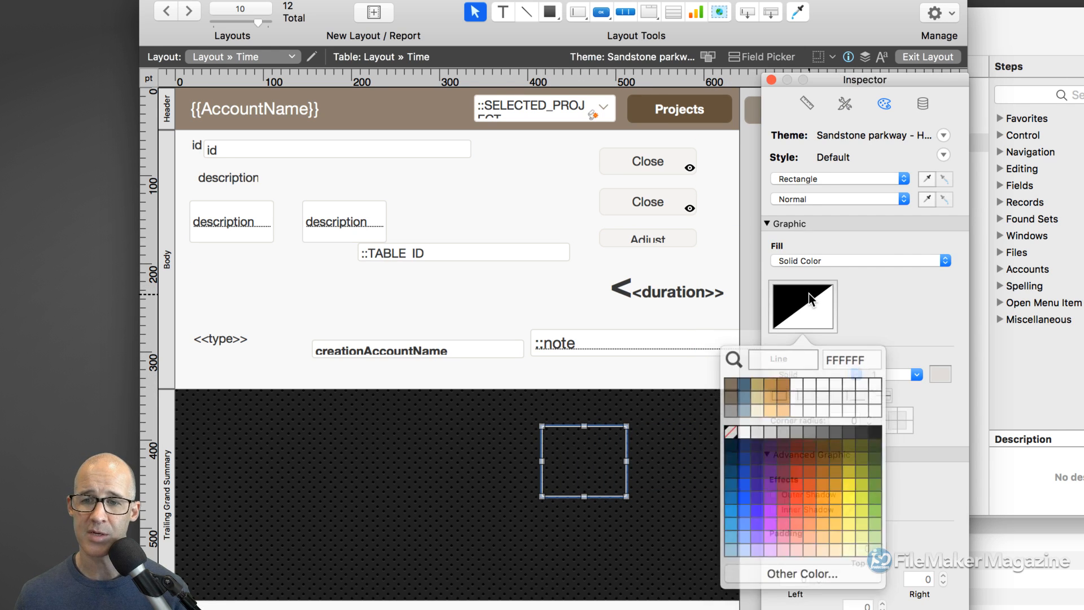
left_click(808, 390)
left_click(822, 372)
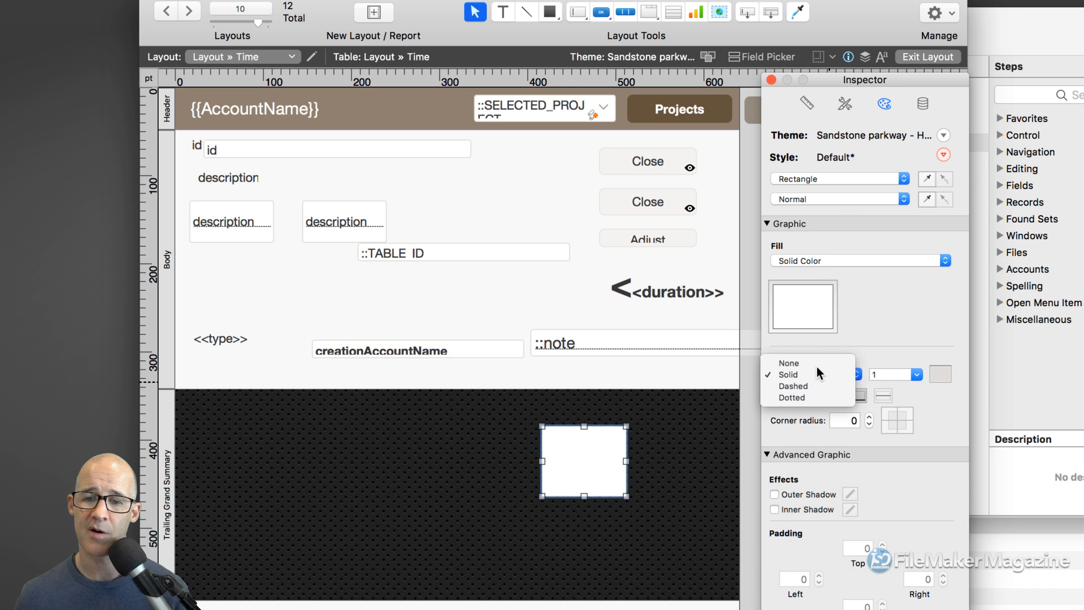
left_click(816, 360)
left_click(771, 80)
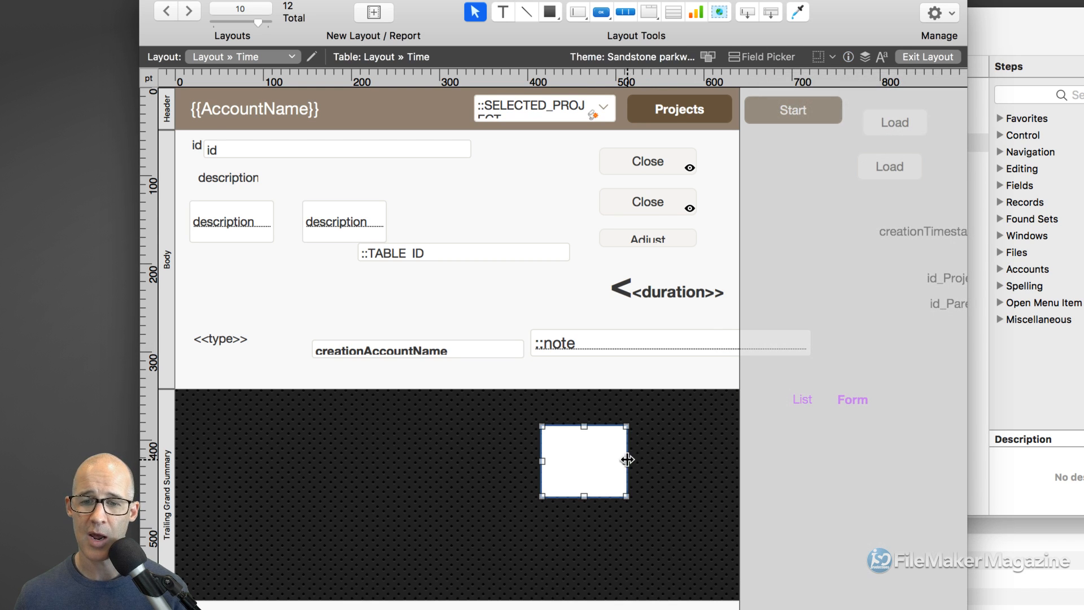
left_click_drag(603, 466, 696, 456)
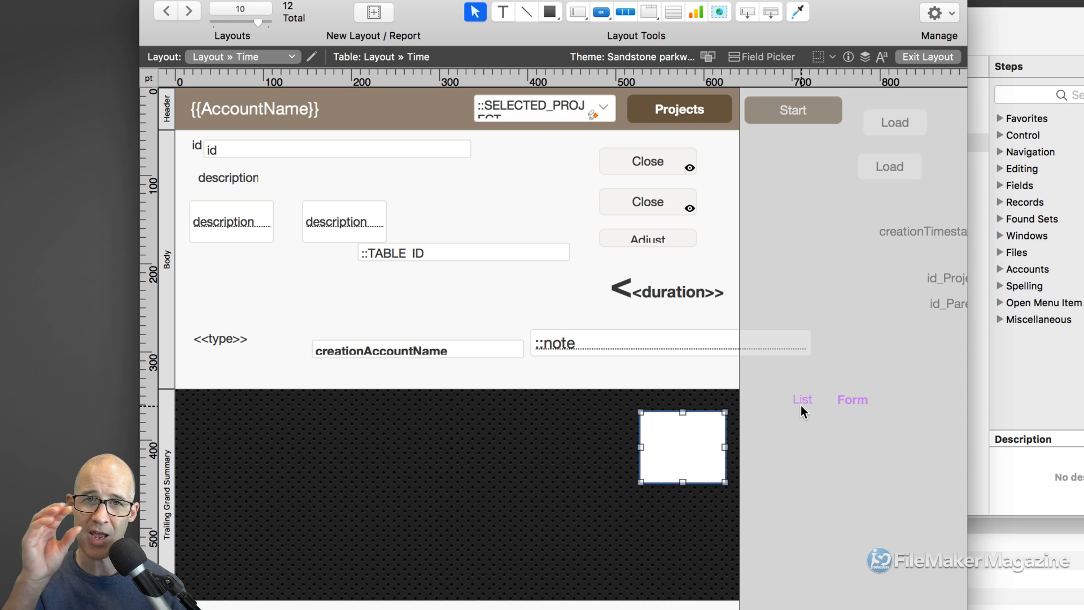
mouse_move(695, 435)
left_mouse_down()
mouse_move(692, 413)
mouse_move(689, 424)
left_mouse_up()
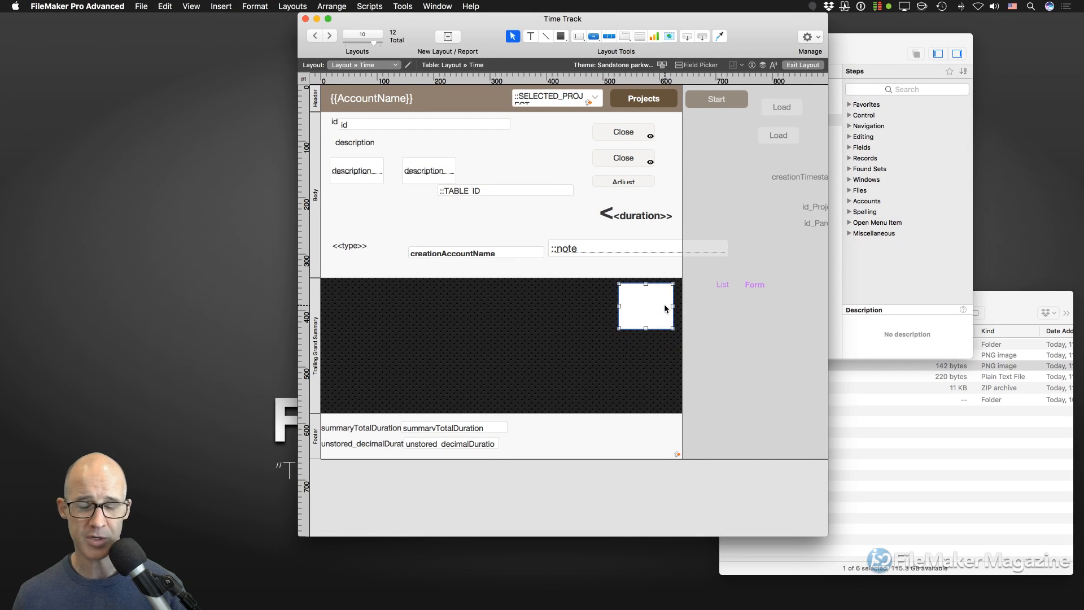
- Set the white rectangle's height to 240 pt, matching the tab control
key("super+i")
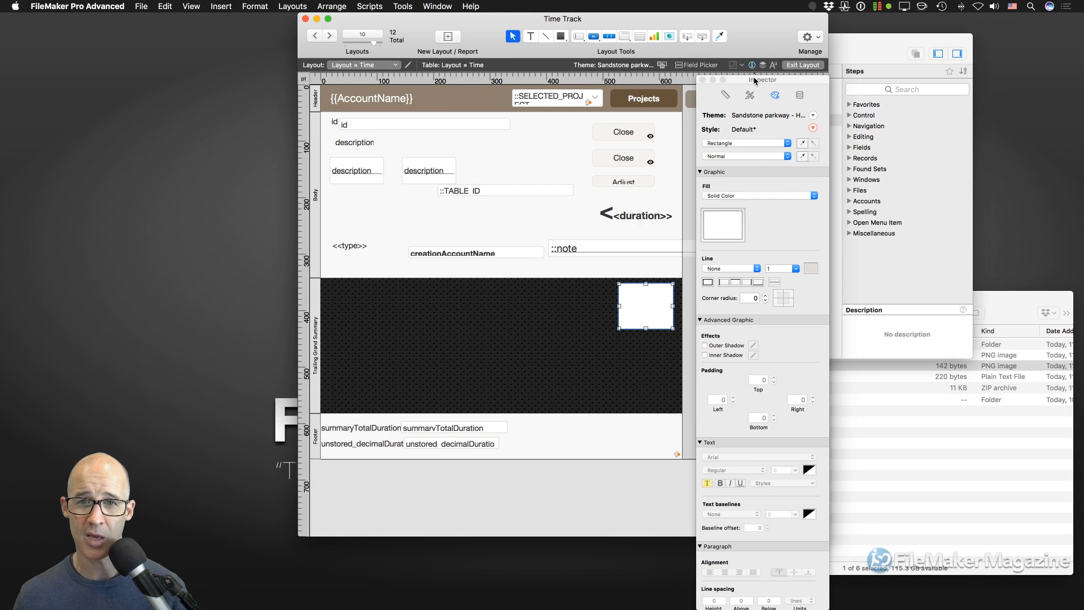
left_click_drag(754, 81, 221, 45)
left_click(431, 347)
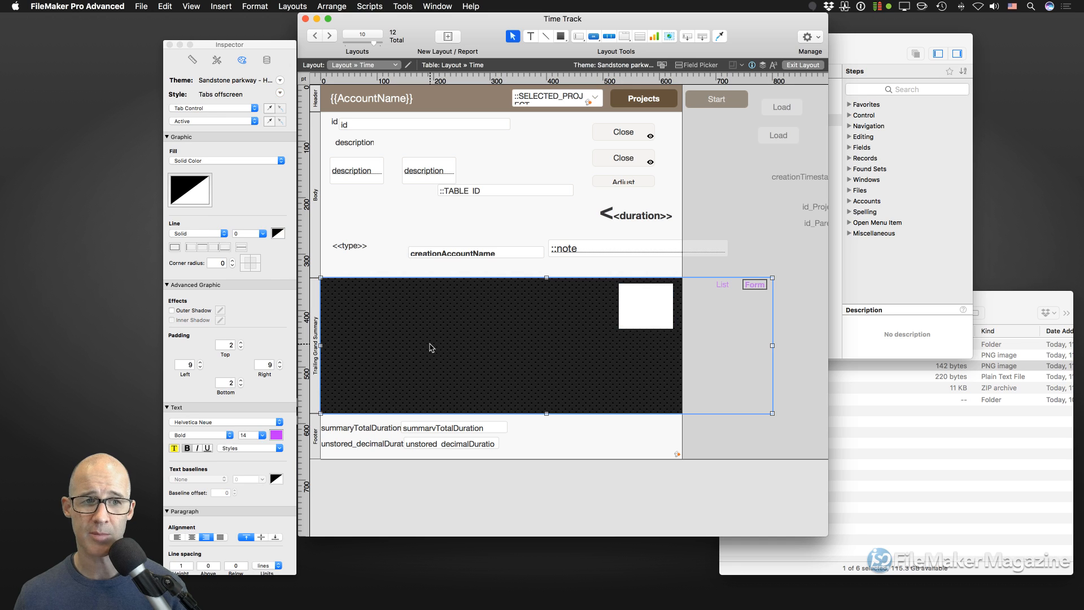
key("super+1")
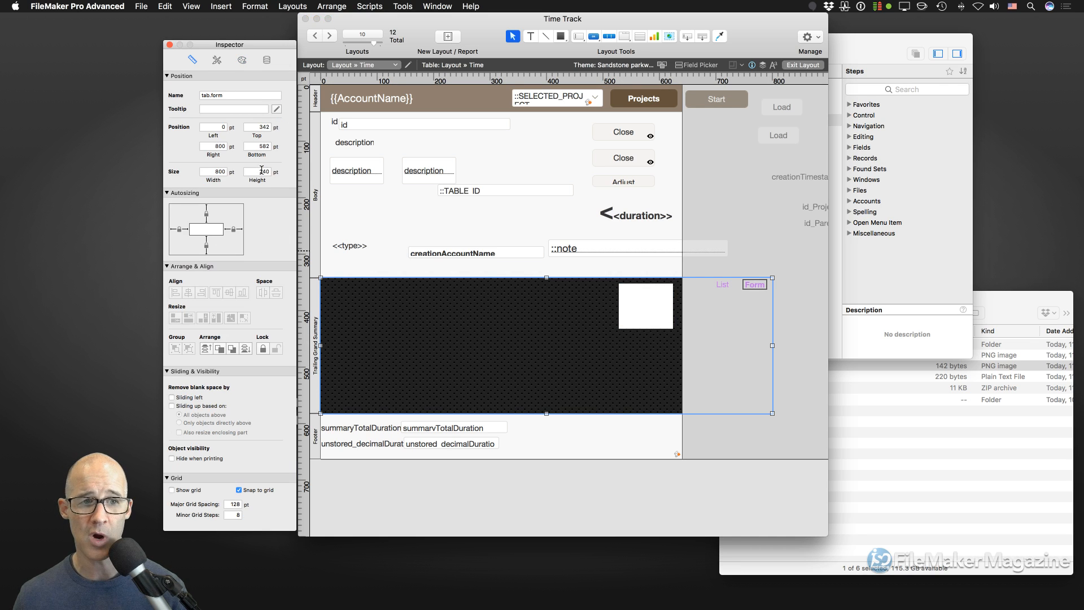
double_click(263, 171)
left_click(653, 307)
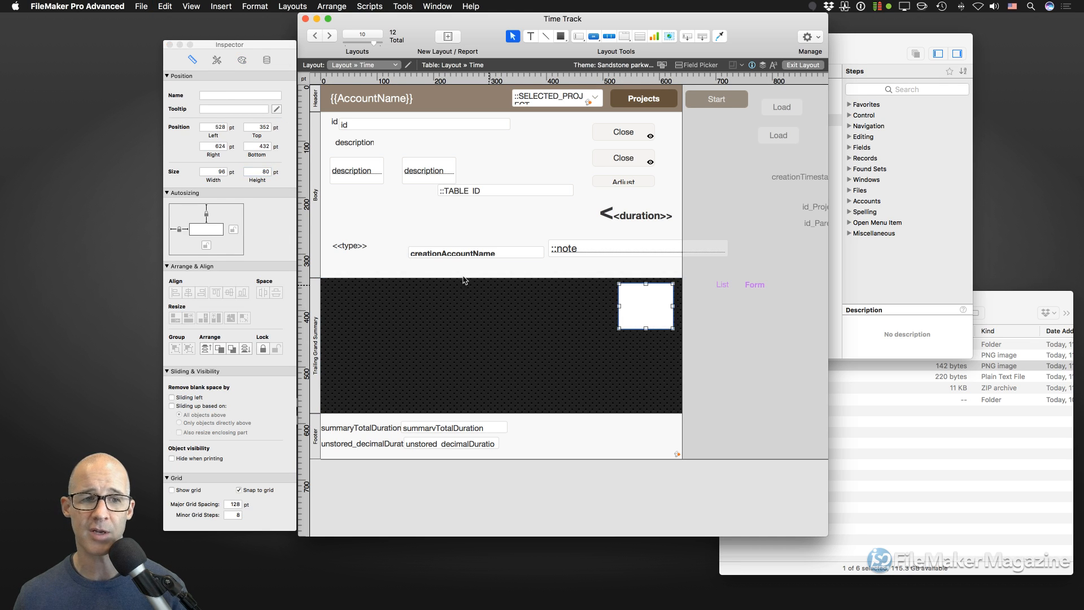
type("240")
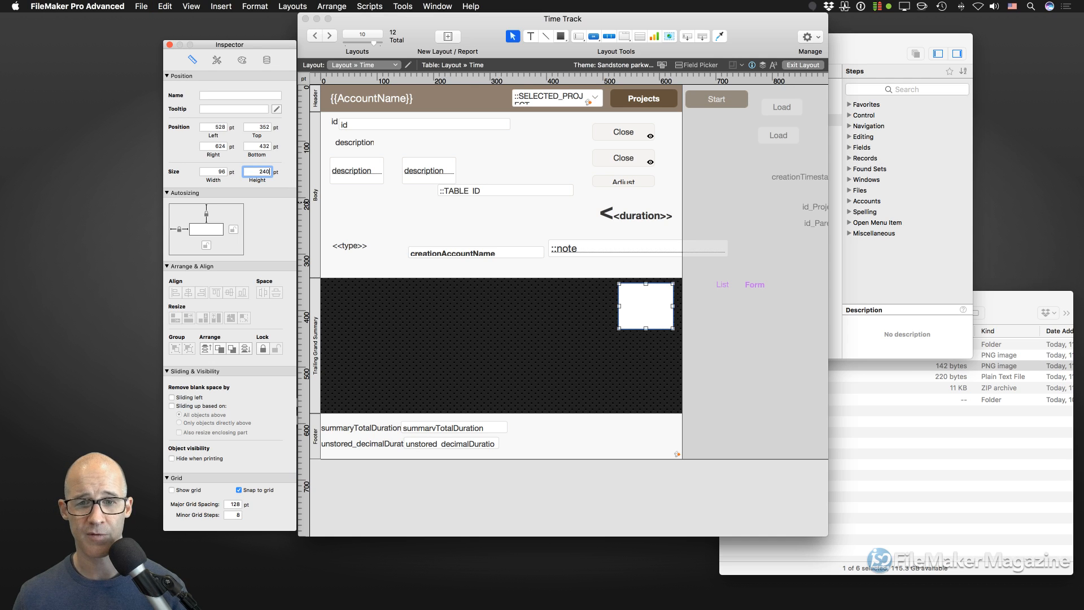
key("Tab")
- Set the rectangle's top to 342 pt, matching the tab control
left_click(558, 340)
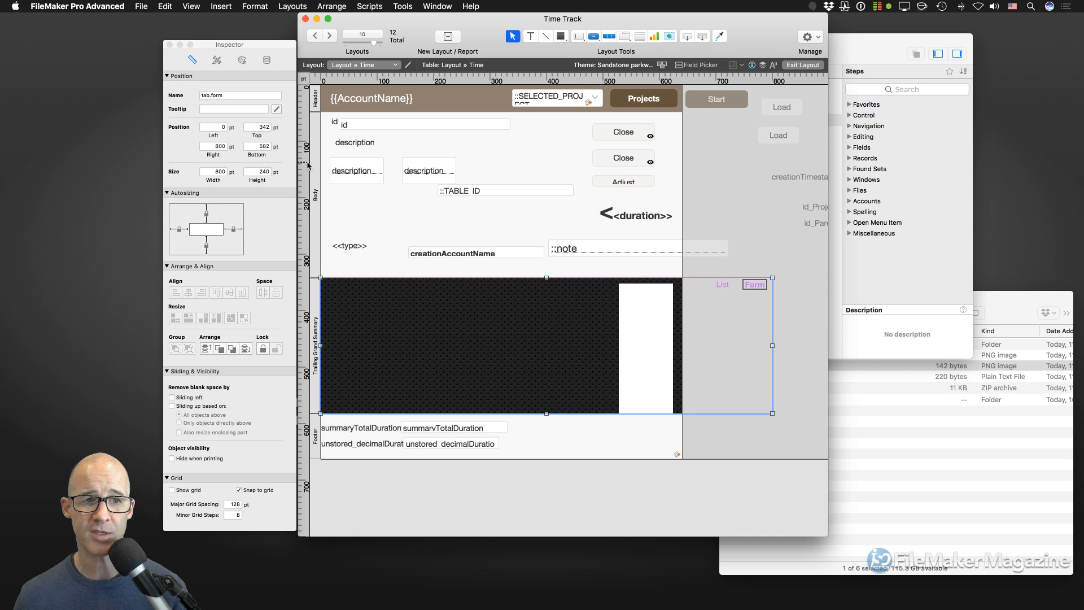
double_click(259, 128)
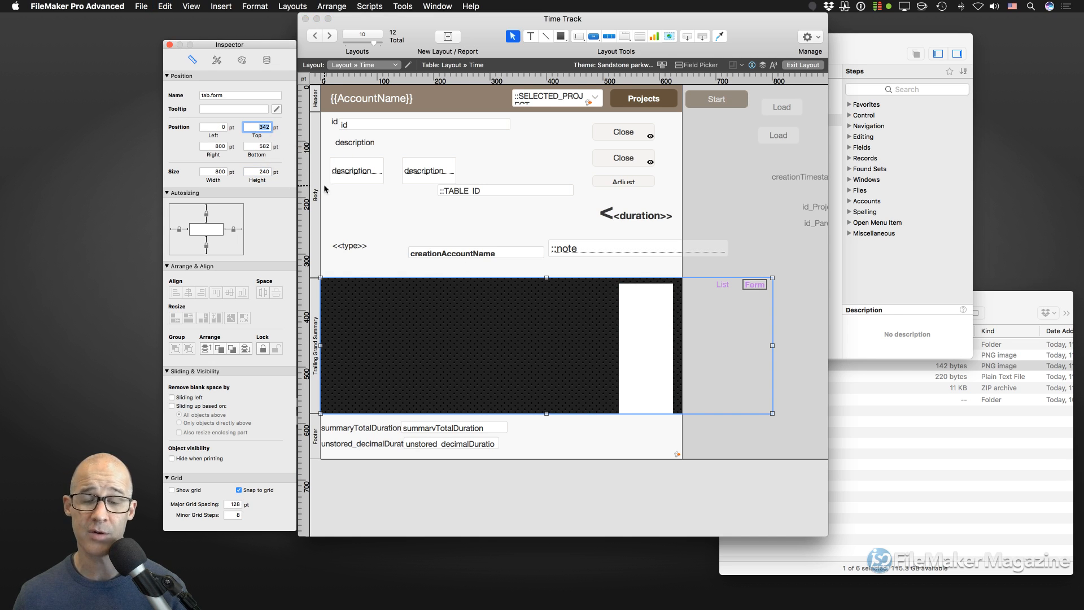
left_click(636, 317)
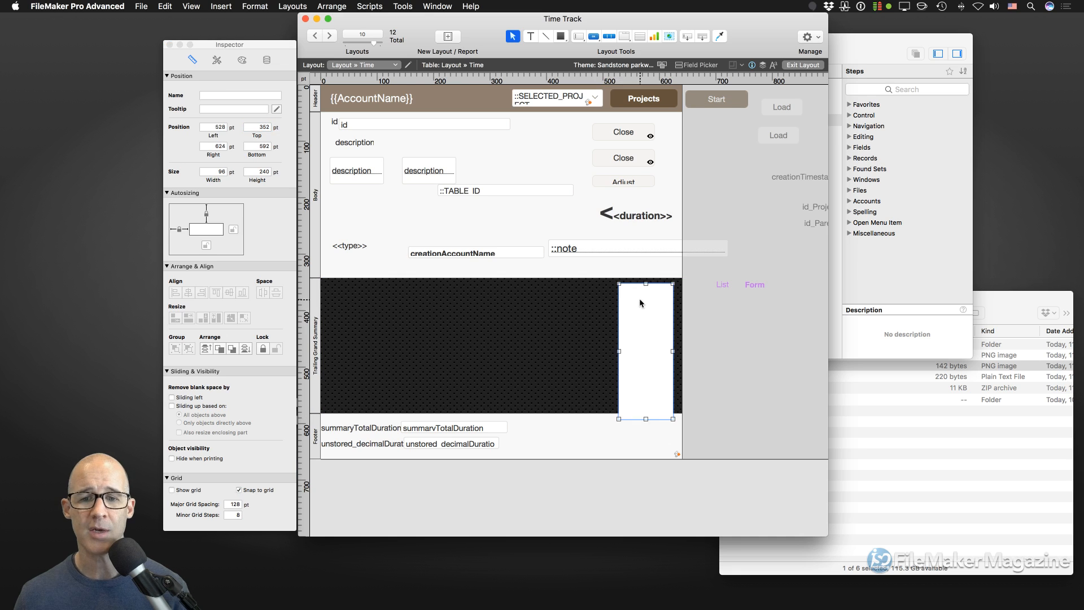
double_click(257, 128)
type("342")
key("Tab")
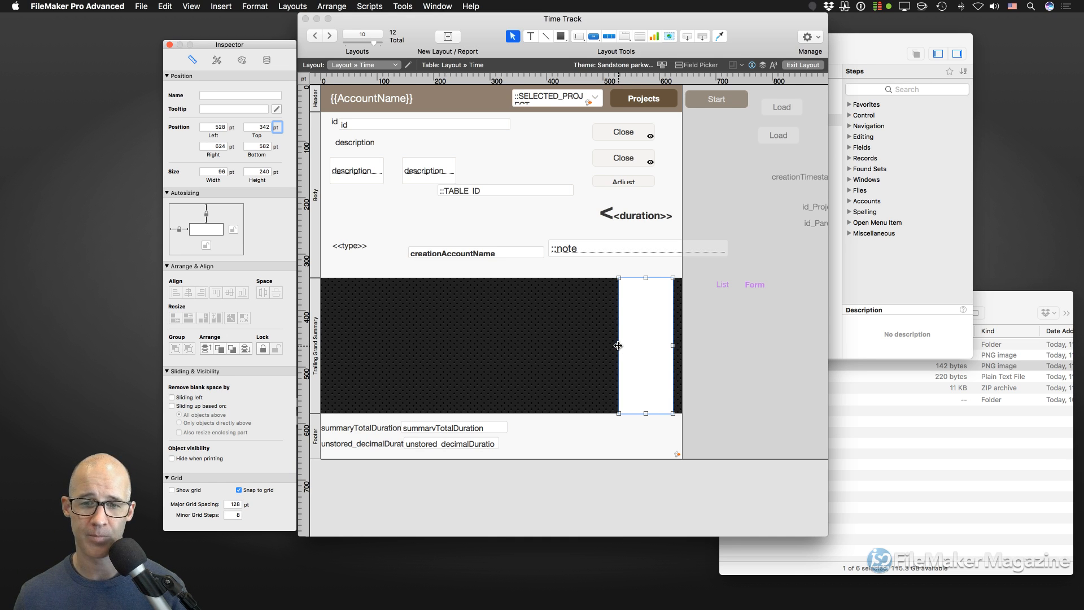
- Resize the rectangle to a 96 pt square at 400 pt left, 368 pt top
left_click(642, 388)
left_click_drag(641, 389, 619, 301)
left_click_drag(621, 279, 568, 353)
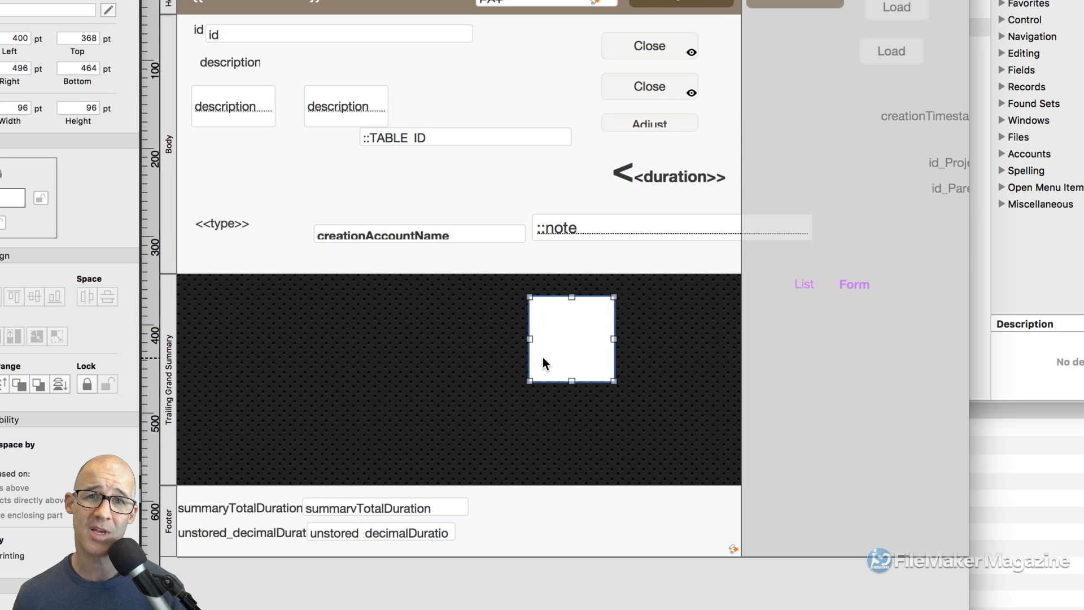
- Align the rectangle's left edge and height to the dark background object
scroll(543, 358, "left", 1)
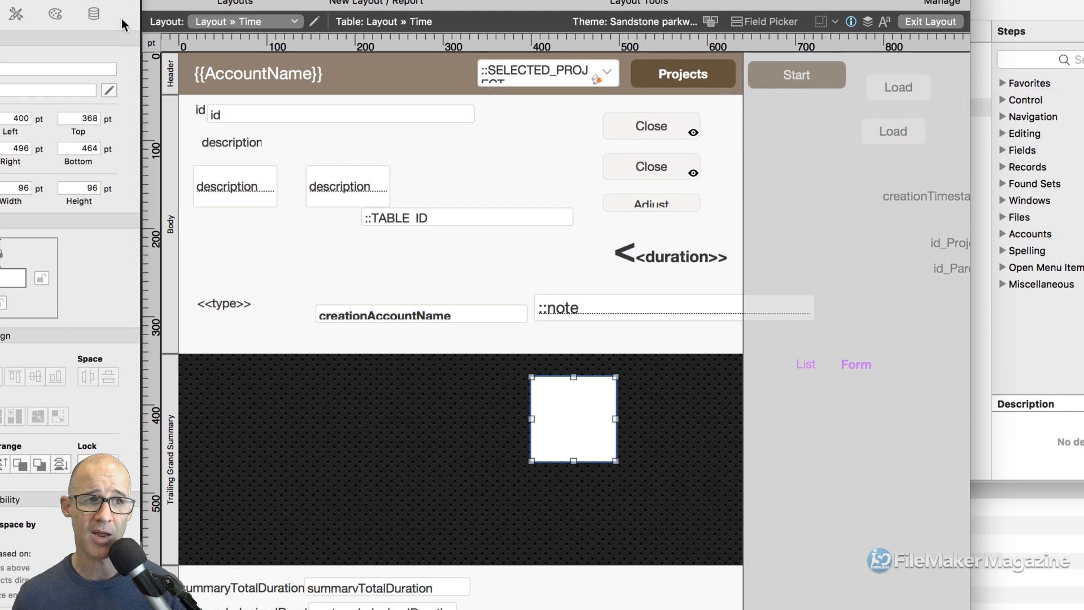
left_click_drag(111, 11, 265, 3)
left_click_drag(557, 429, 486, 432)
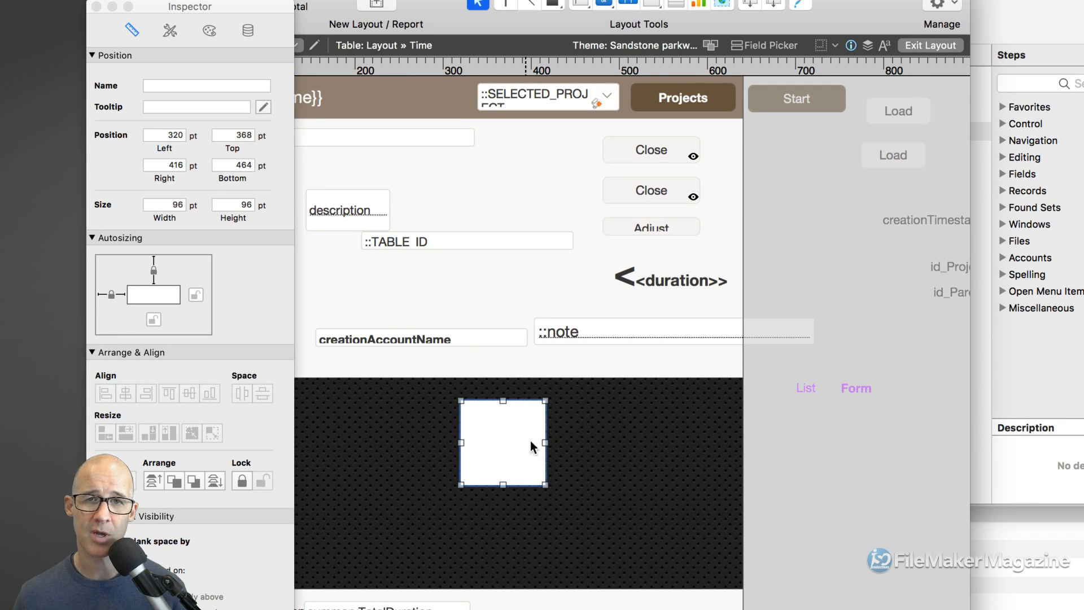
left_click(615, 448)
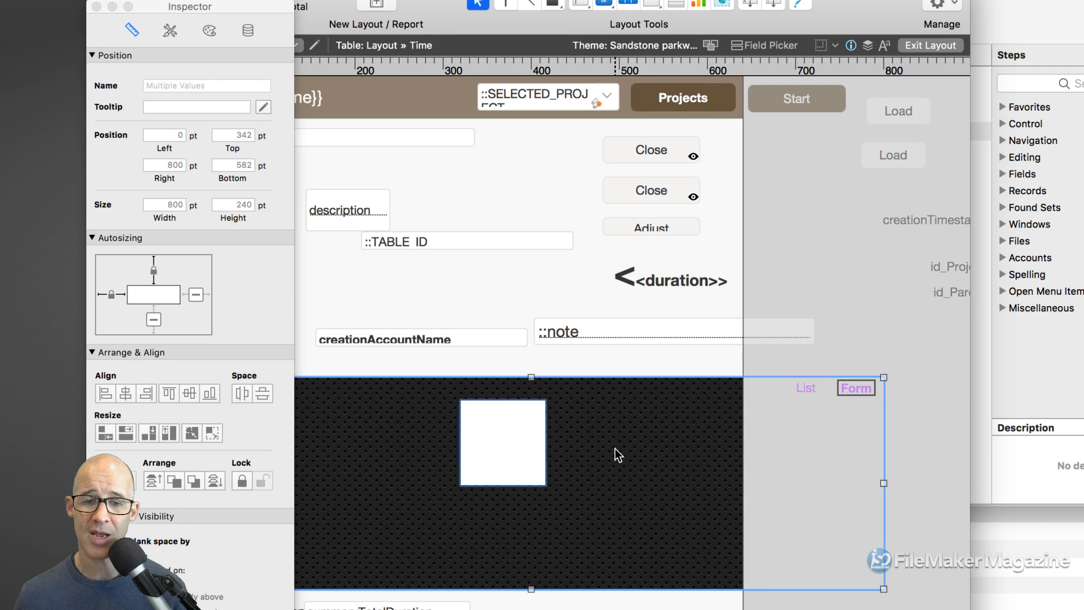
left_click(109, 394)
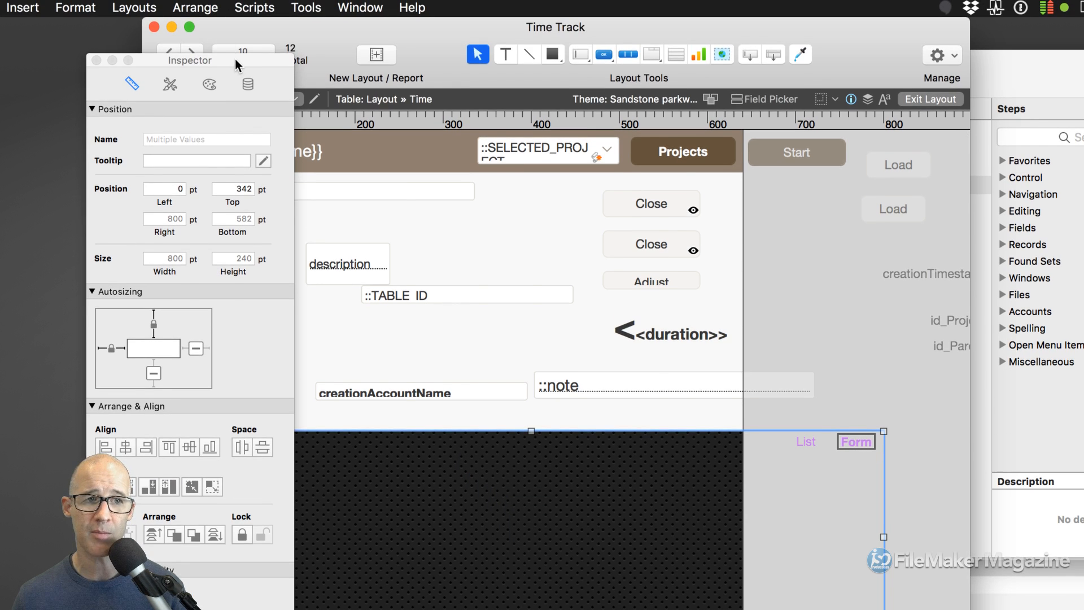
left_click_drag(237, 65, 617, 47)
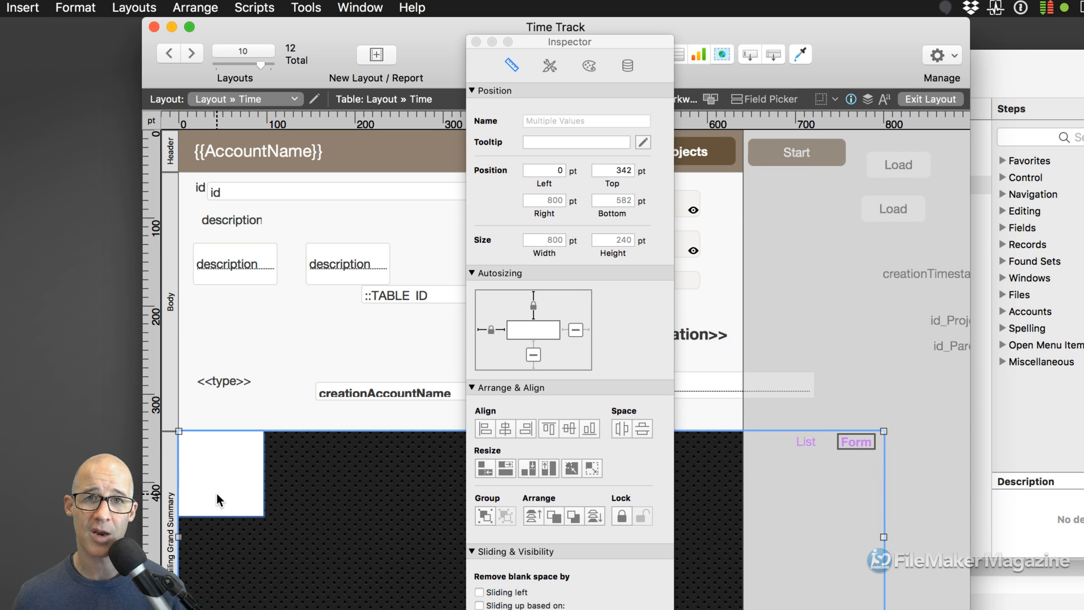
scroll(253, 480, "down", 5)
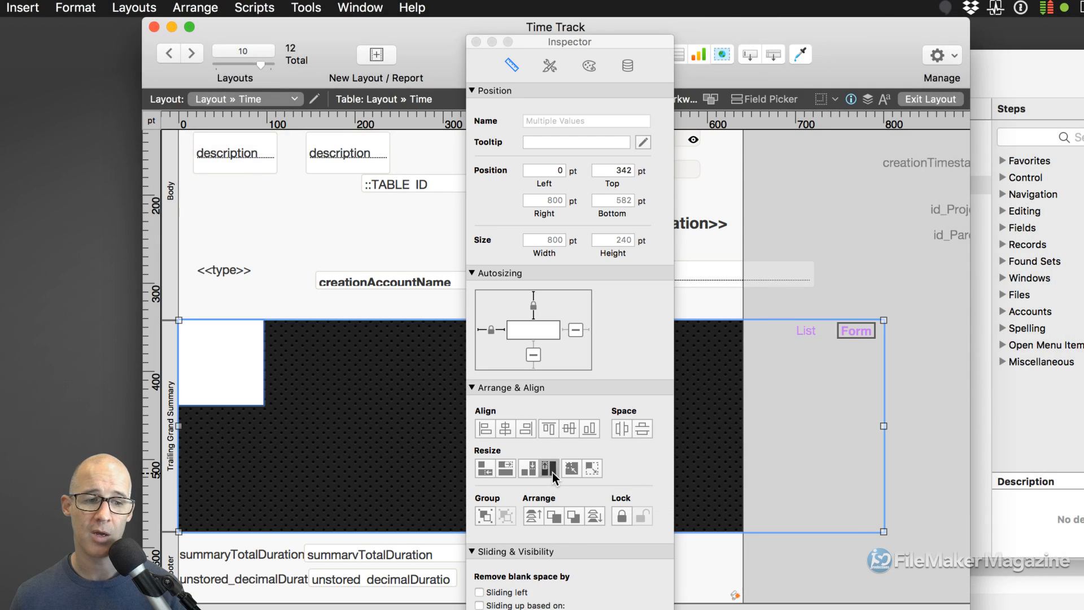
left_click(552, 472)
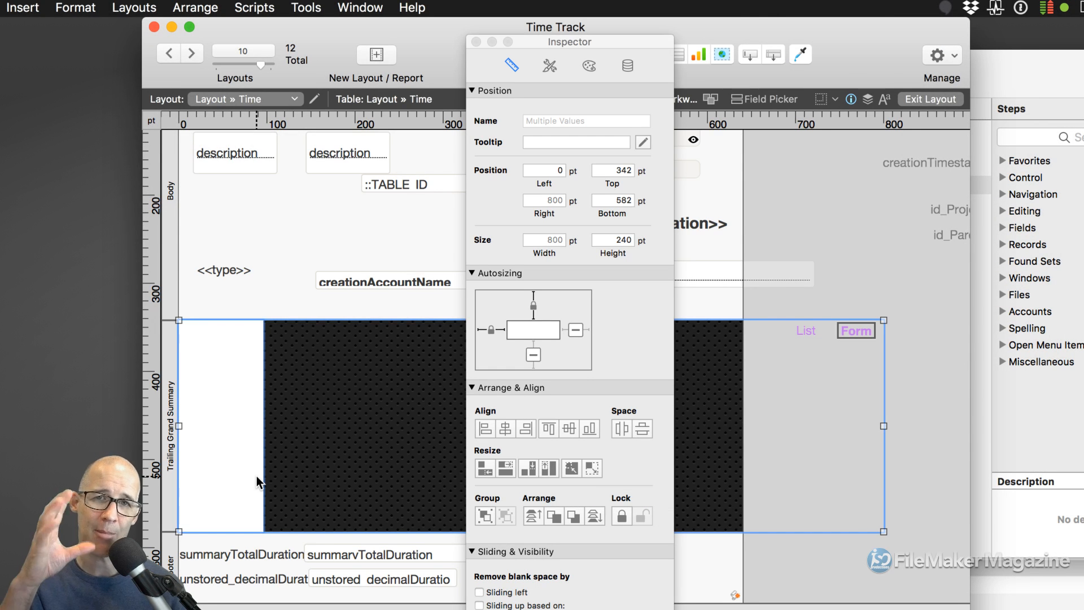
- Stretch the white rectangle's right edge across the dark area to 640 pt
left_click(476, 43)
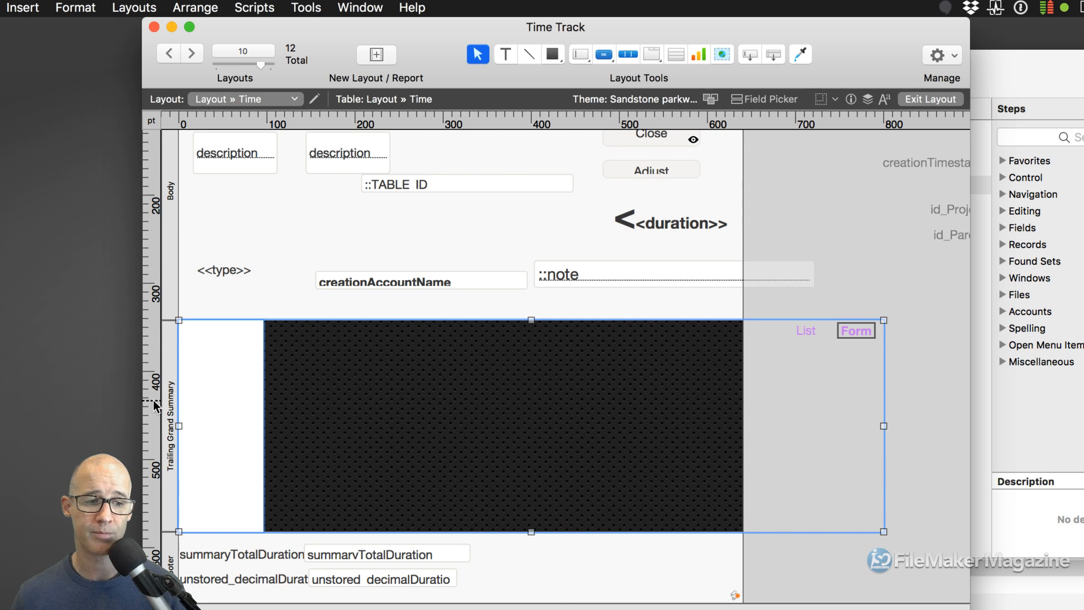
left_click(807, 246)
left_click(242, 430)
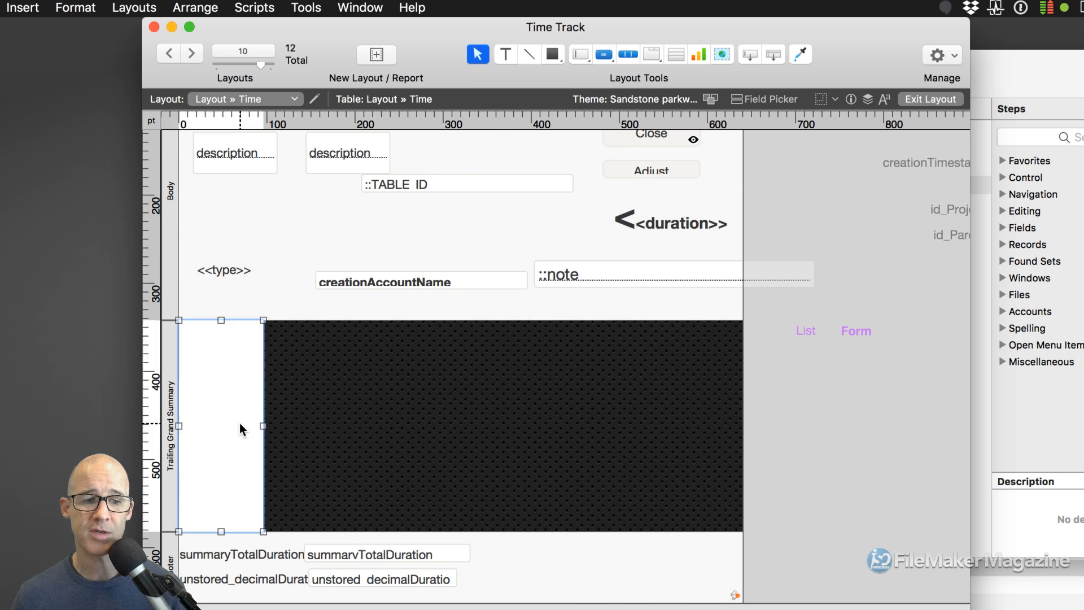
left_click_drag(263, 425, 739, 445)
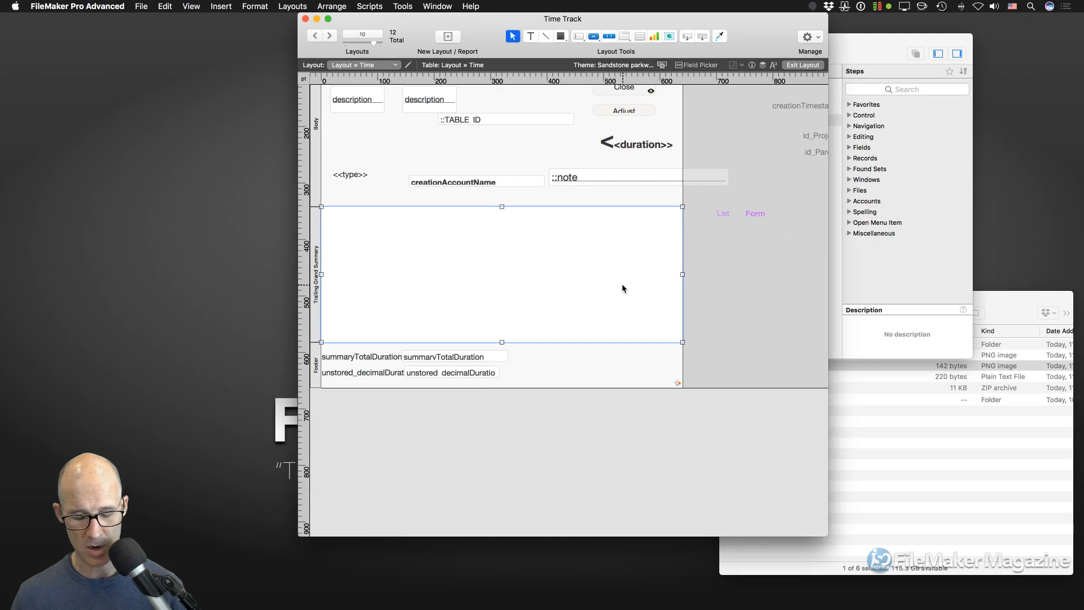
- Test the layout in Browse mode in list and form views, then return to Layout mode
key("super+b")
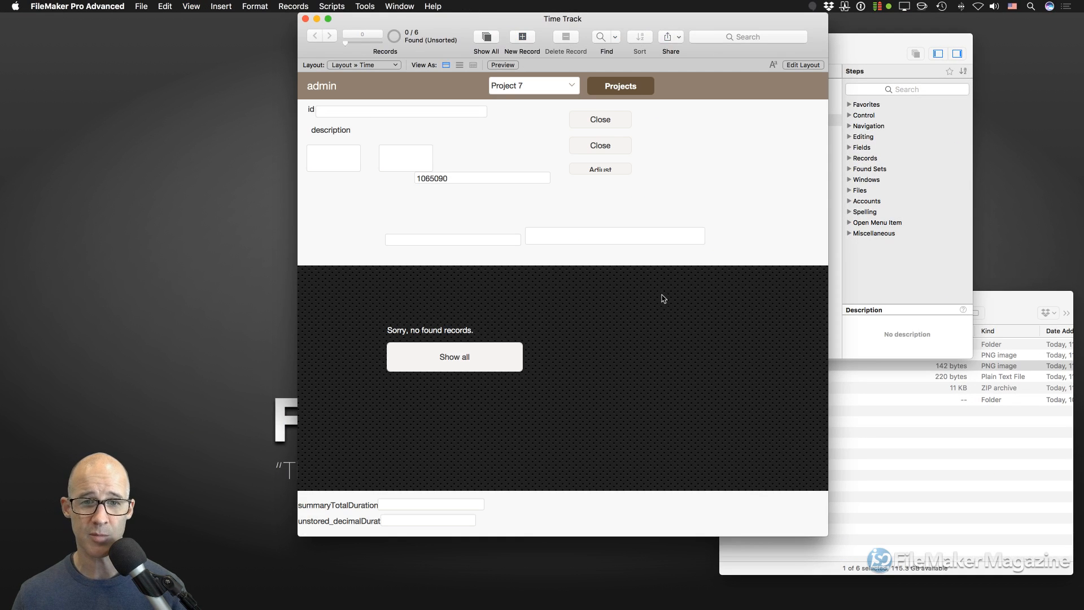
left_click(460, 65)
left_click(447, 65)
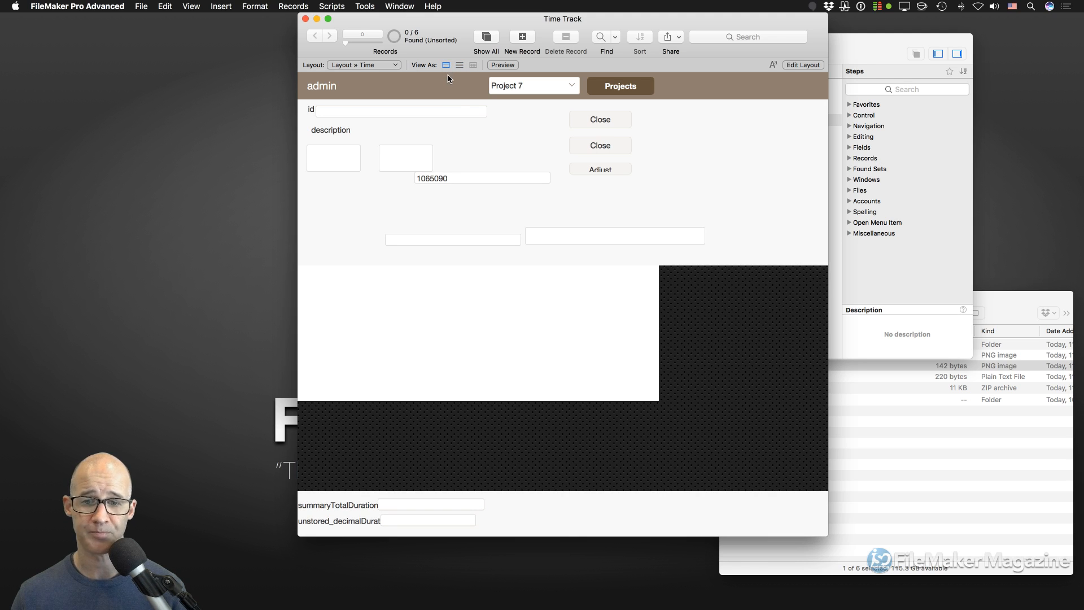
key("super+l")
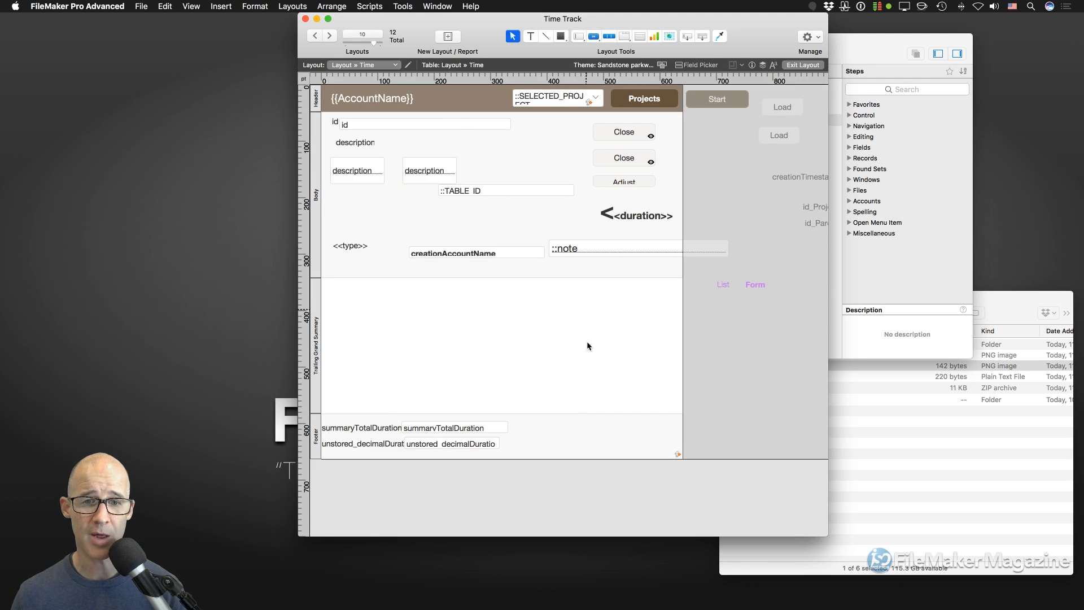
- Lock the white rectangle's bottom autosizing anchor and switch to Browse mode
left_click(506, 326)
key("super+i")
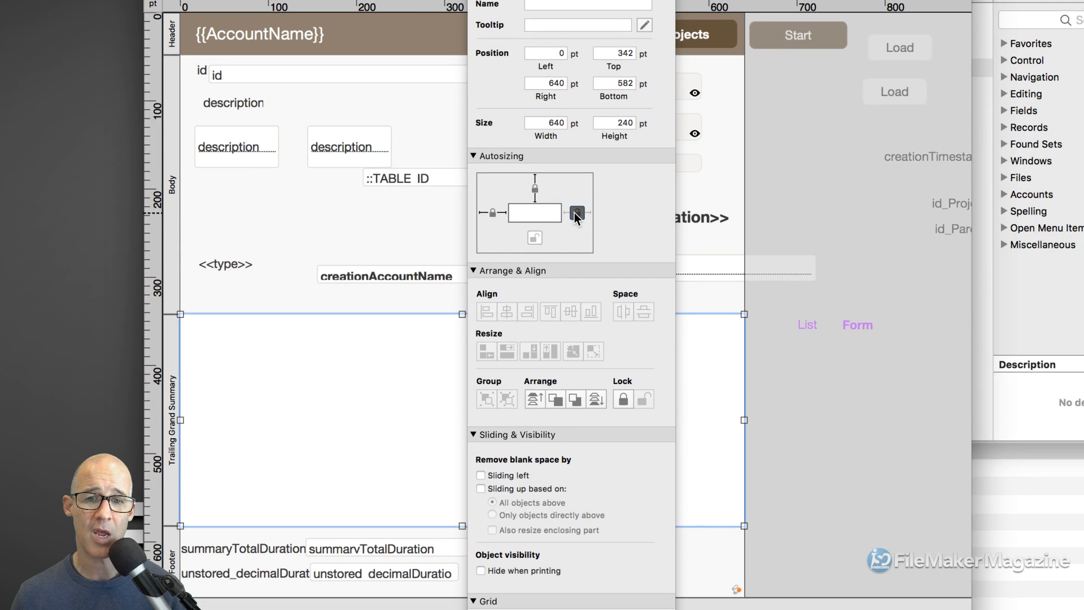
left_click(547, 228)
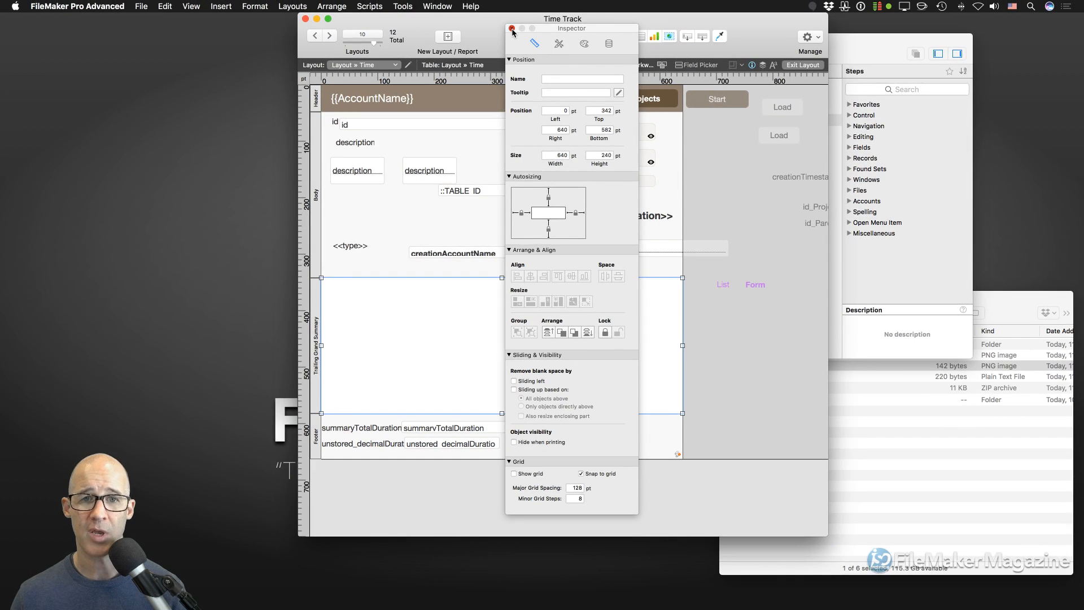
key("super+i")
key("super+b")
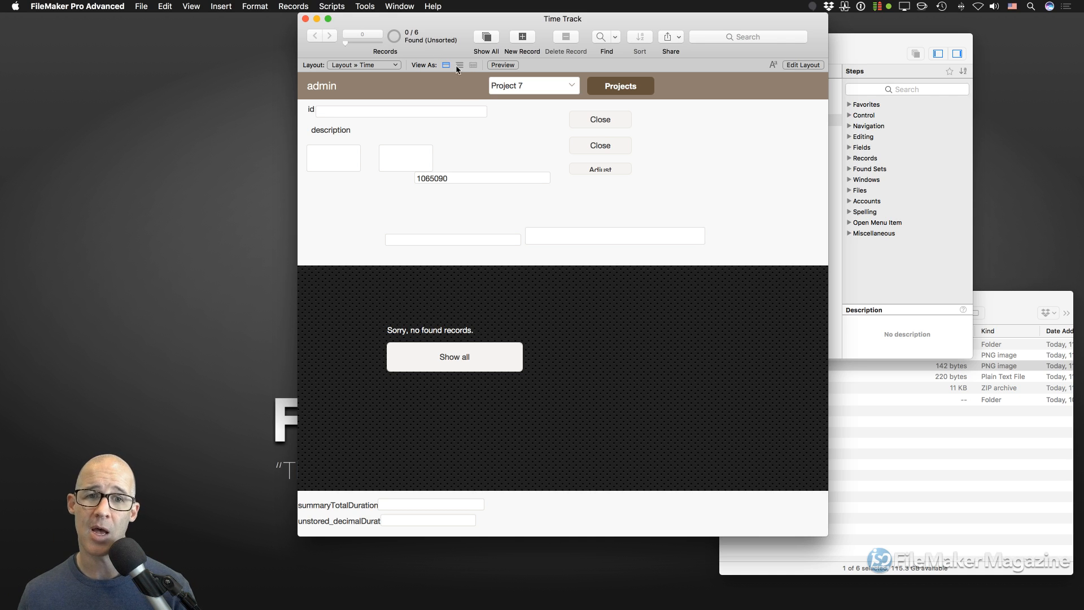
- Flip the Time layout between Form and List views, ending in List view
left_click(460, 65)
left_click(446, 66)
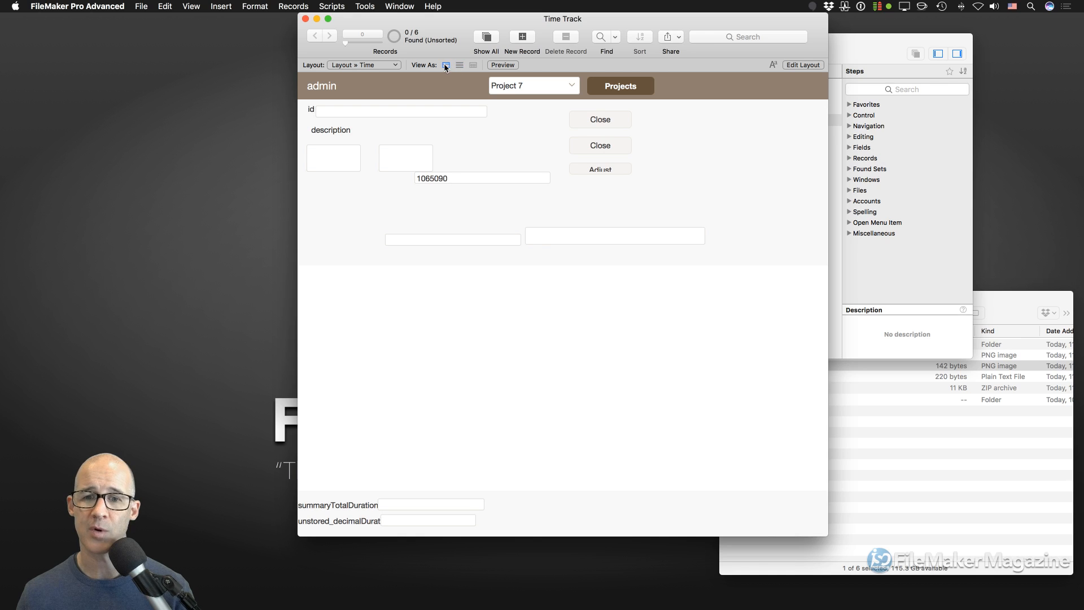
left_click(459, 65)
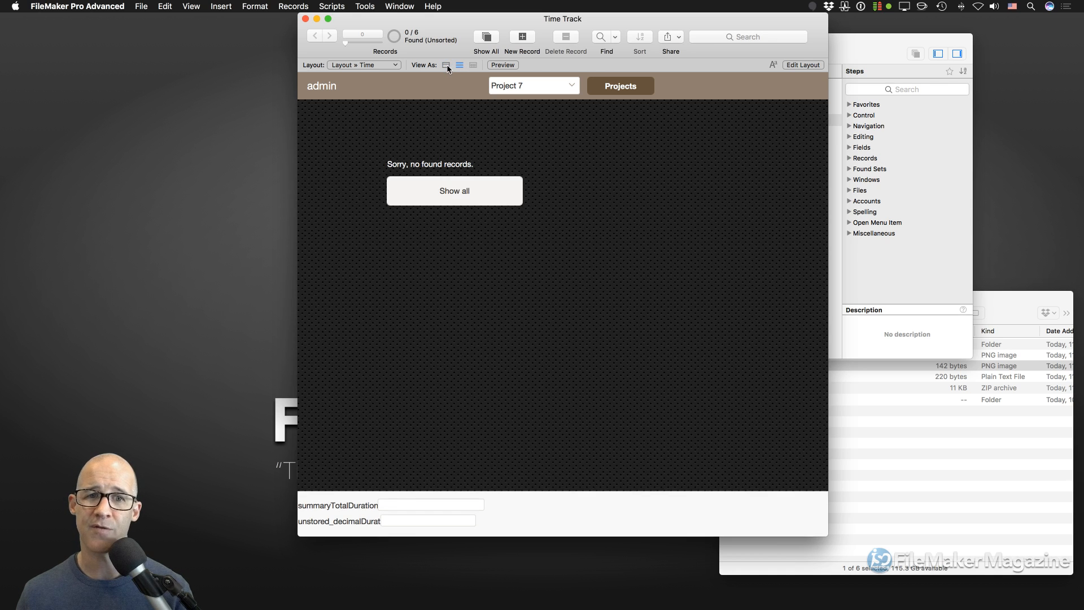
left_click(446, 66)
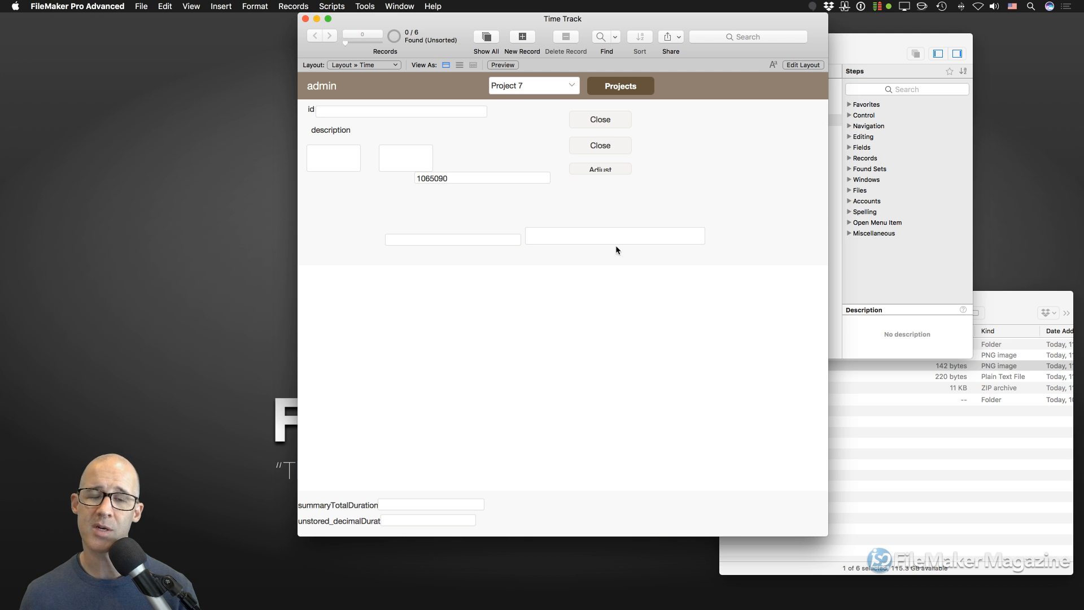
left_click(459, 65)
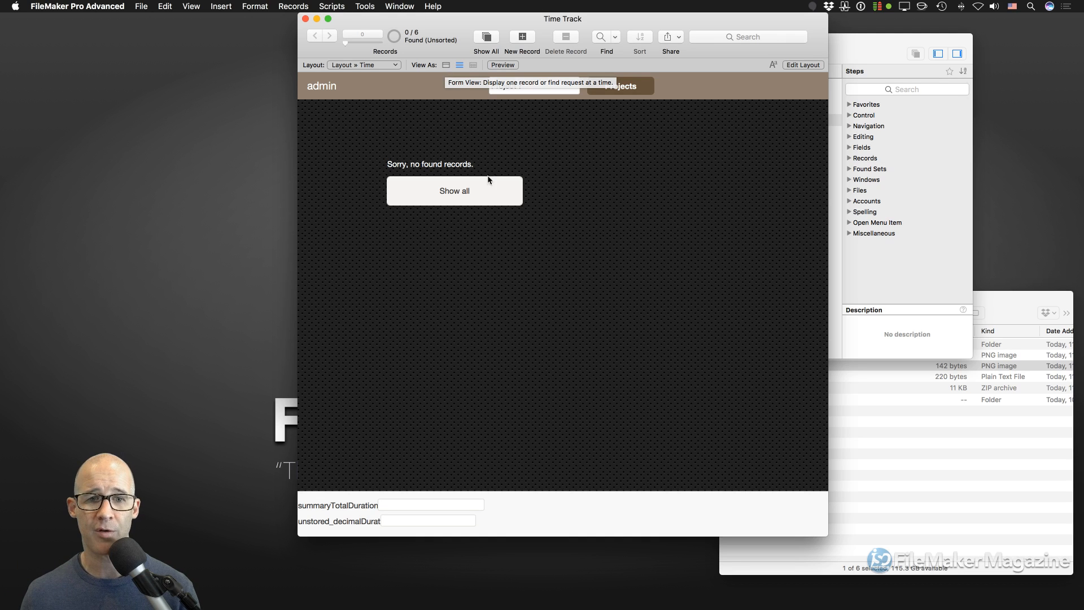
- Show all six records and scroll through them and their summary totals
left_click(486, 193)
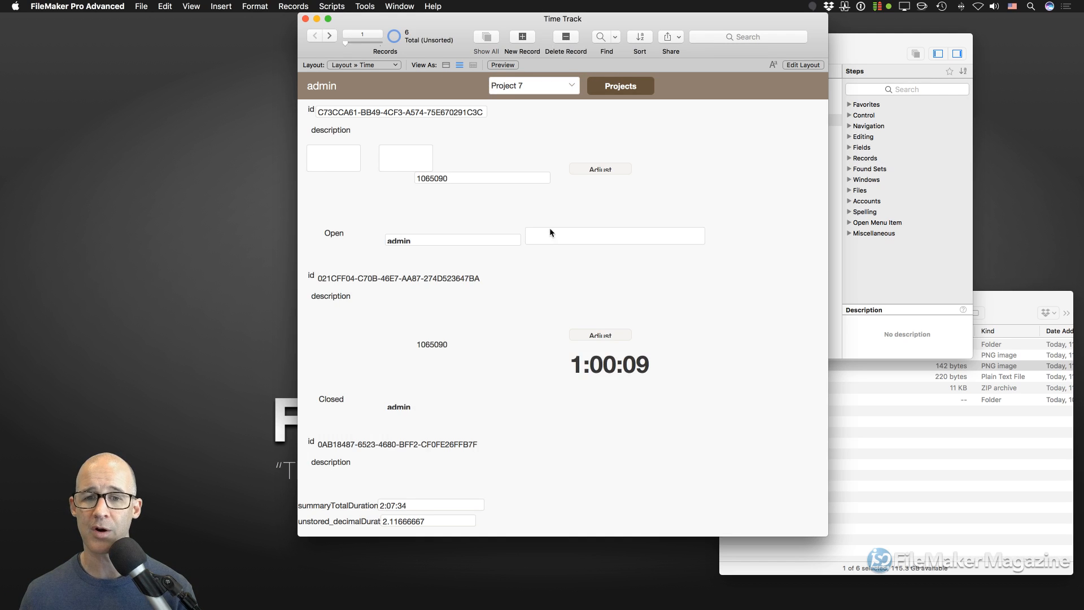
scroll(560, 228, "down", 10)
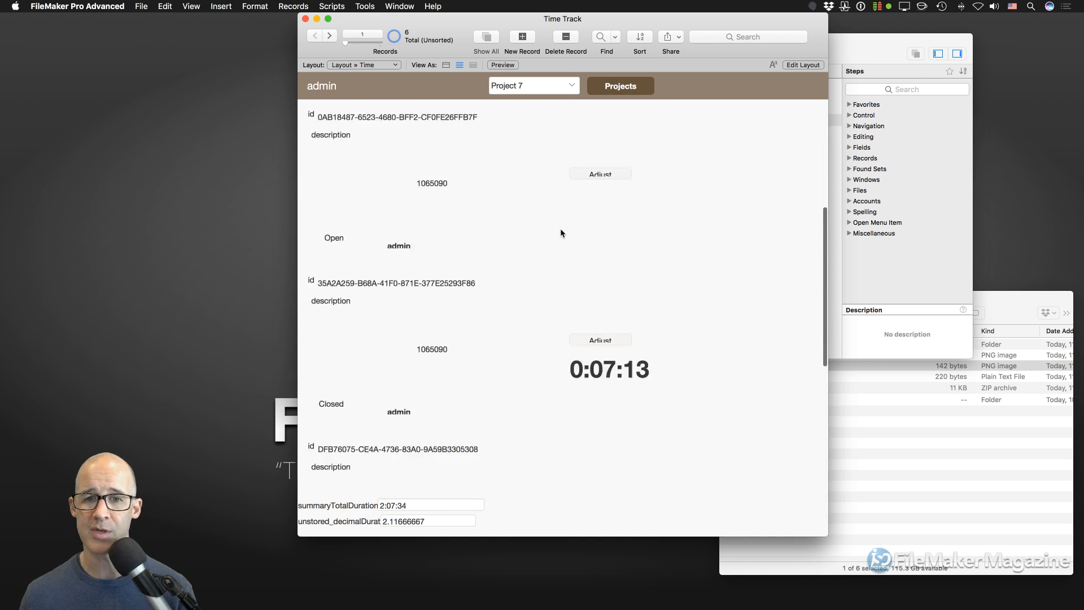
scroll(560, 228, "up", 5)
scroll(560, 232, "up", 3)
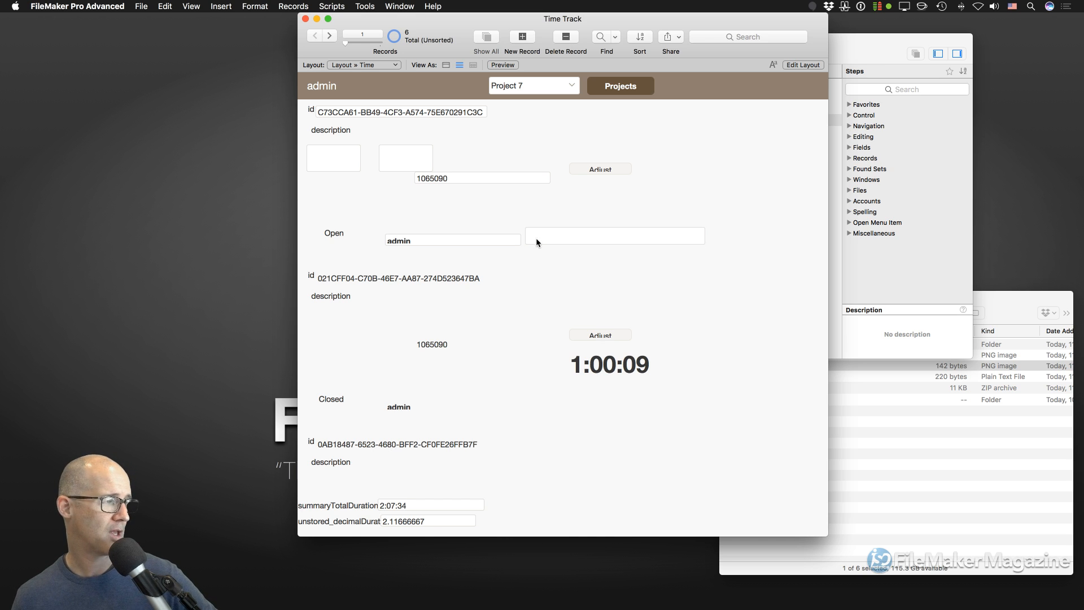
scroll(509, 245, "down", 1)
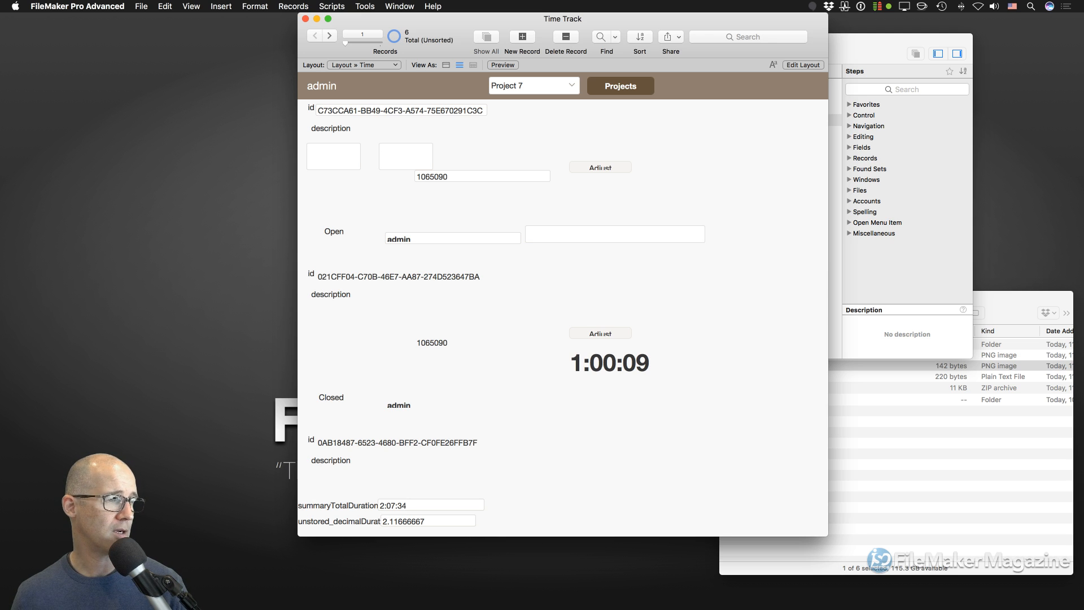
key("super+shift+d")
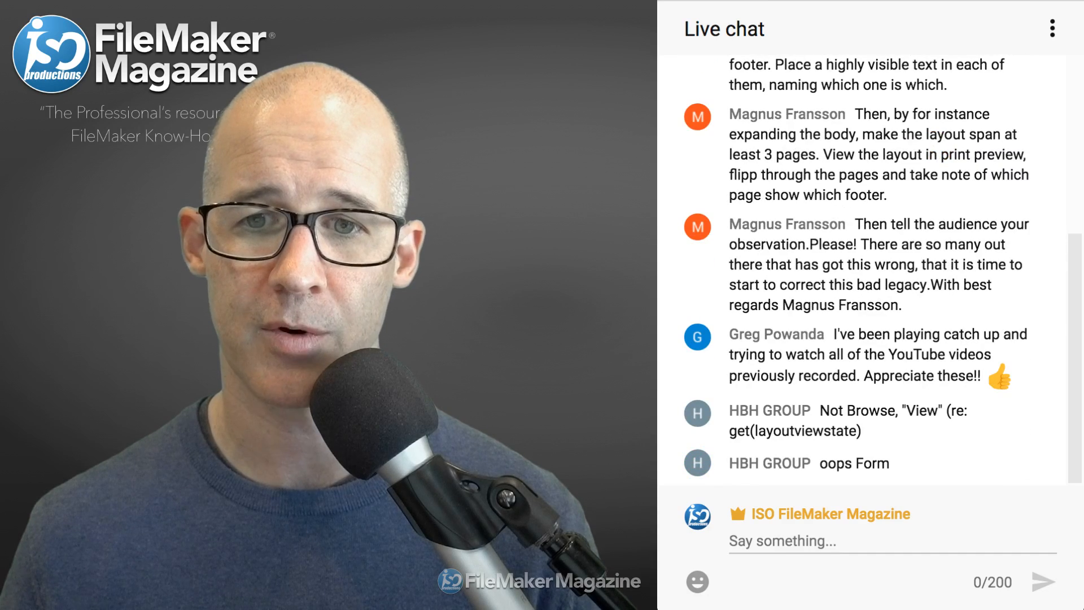
- Highlight the viewer's footer request, its '3 pages' phrase and the print preview instructions
scroll(870, 271, "up", 5)
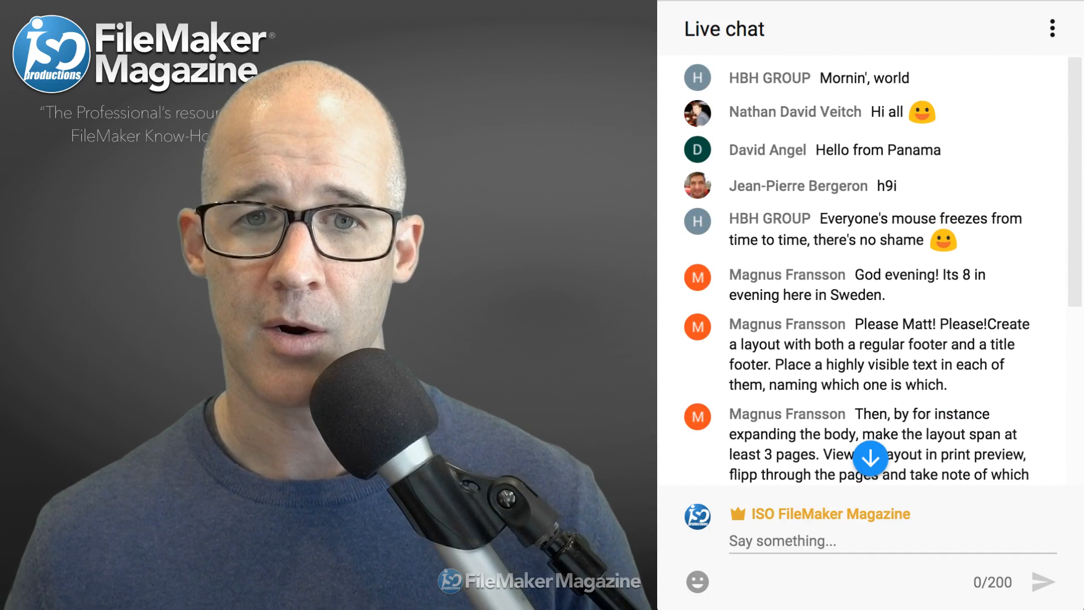
scroll(870, 271, "down", 6)
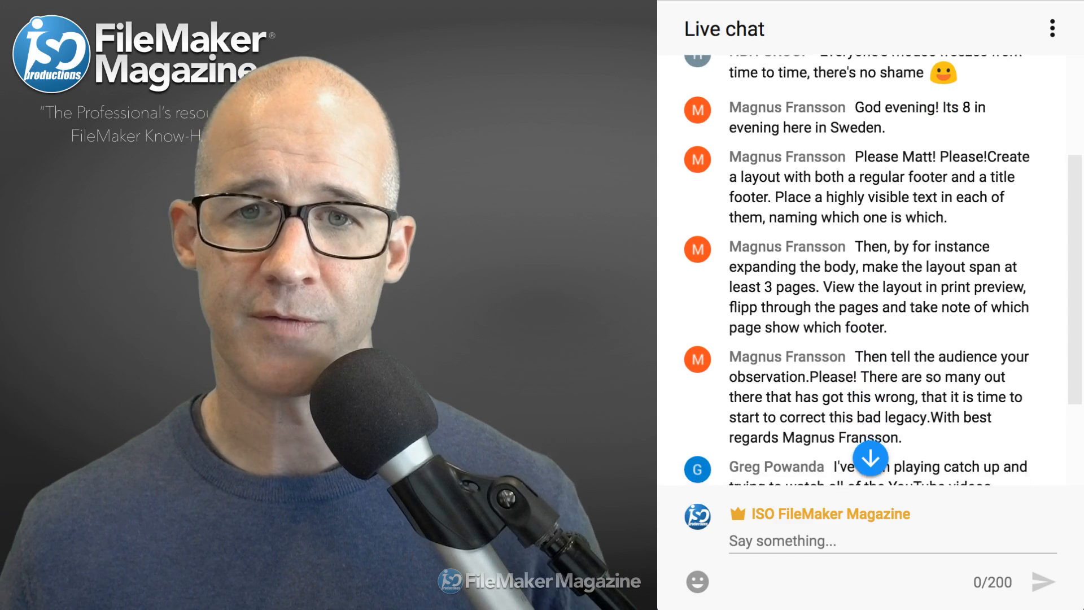
scroll(869, 271, "down", 2)
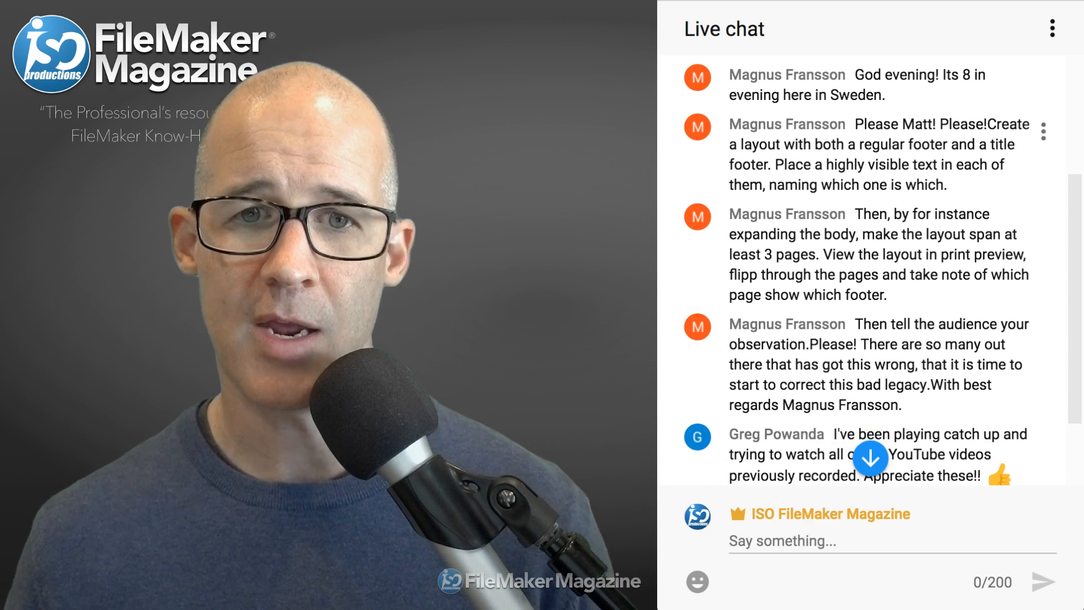
left_click_drag(864, 124, 946, 185)
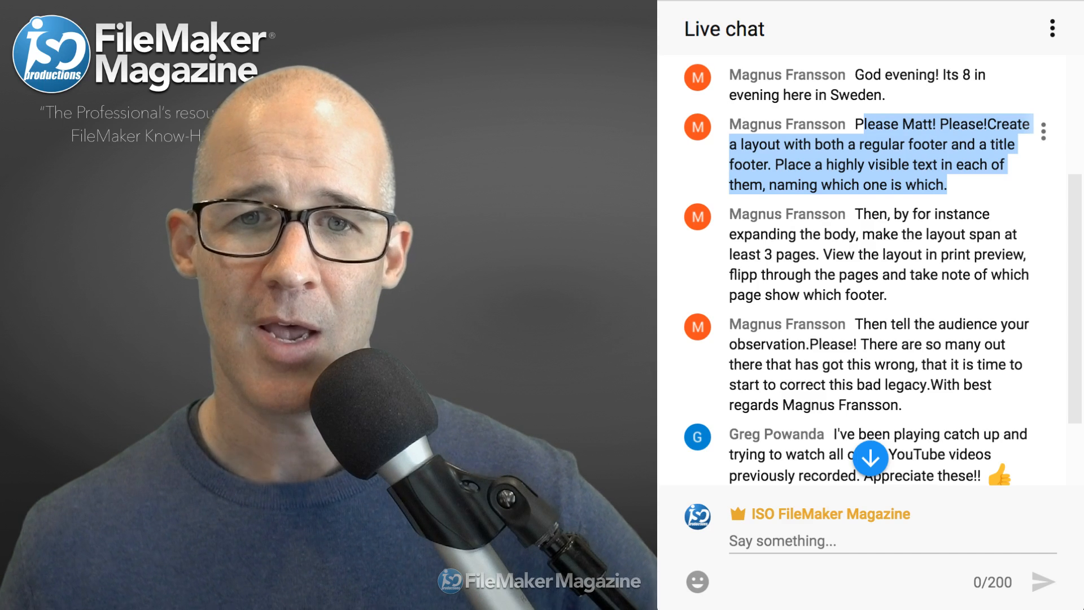
left_click(855, 125)
left_click_drag(854, 125, 947, 185)
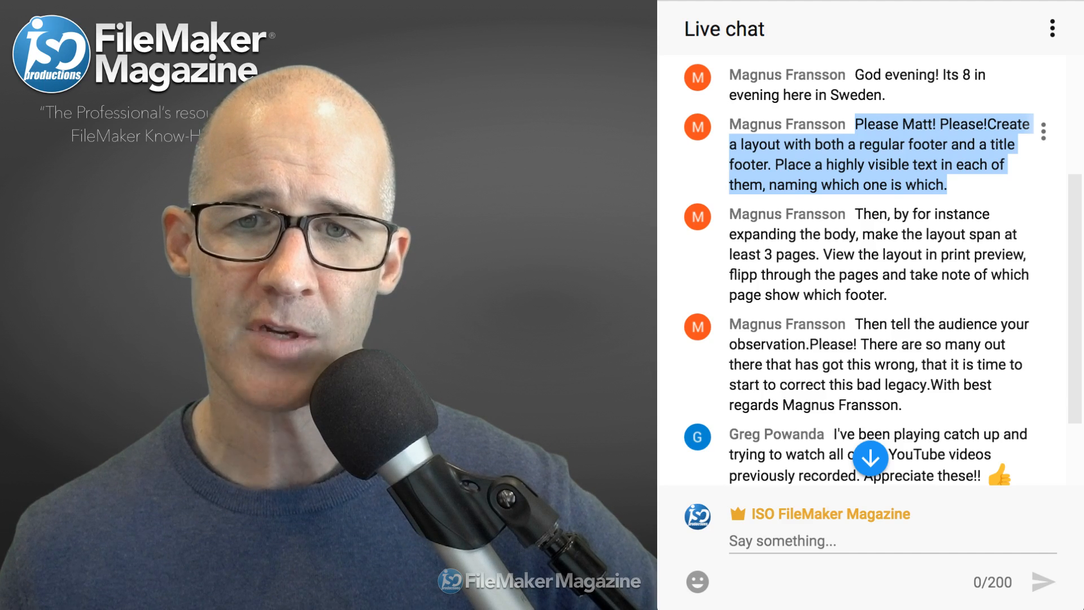
left_click_drag(888, 215, 888, 295)
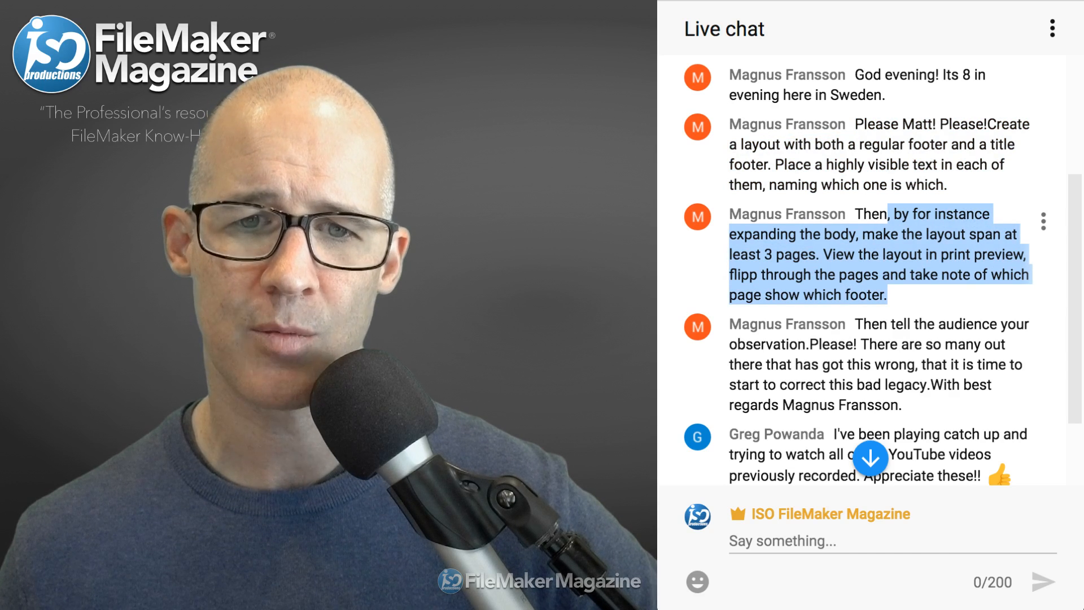
double_click(796, 254)
left_click_drag(765, 254, 815, 255)
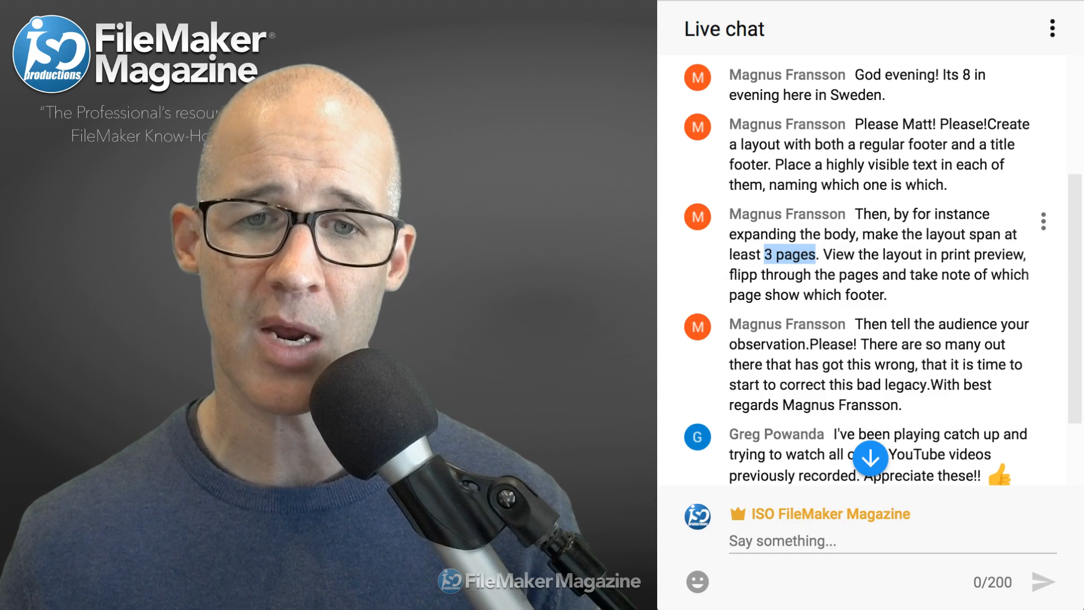
left_click_drag(831, 254, 878, 295)
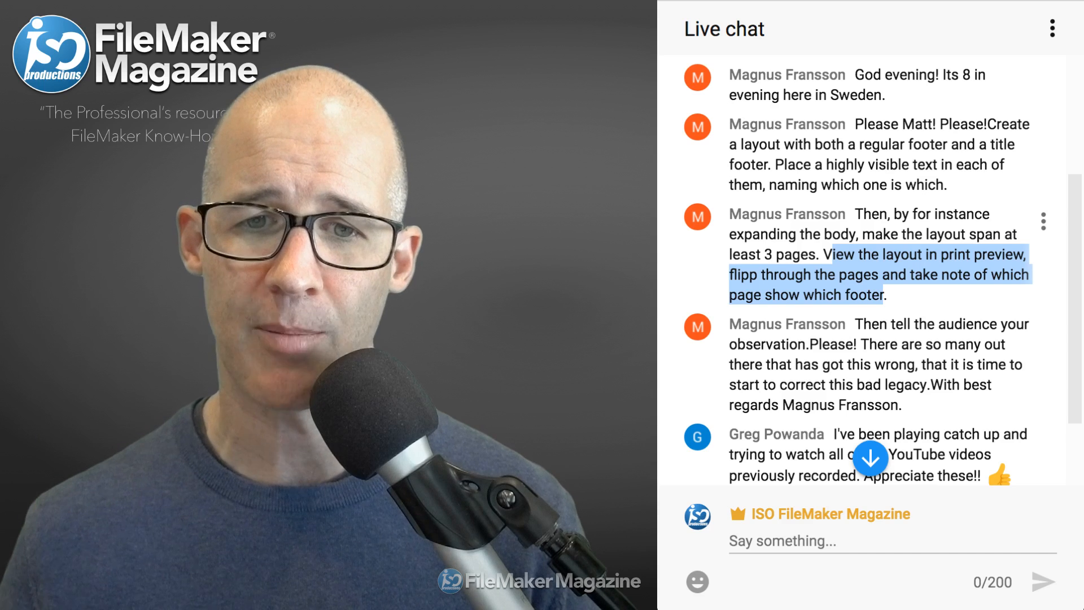
- Highlight the follow-up message and '3 pages' again, then return to the Time Track window
left_click_drag(863, 323, 890, 404)
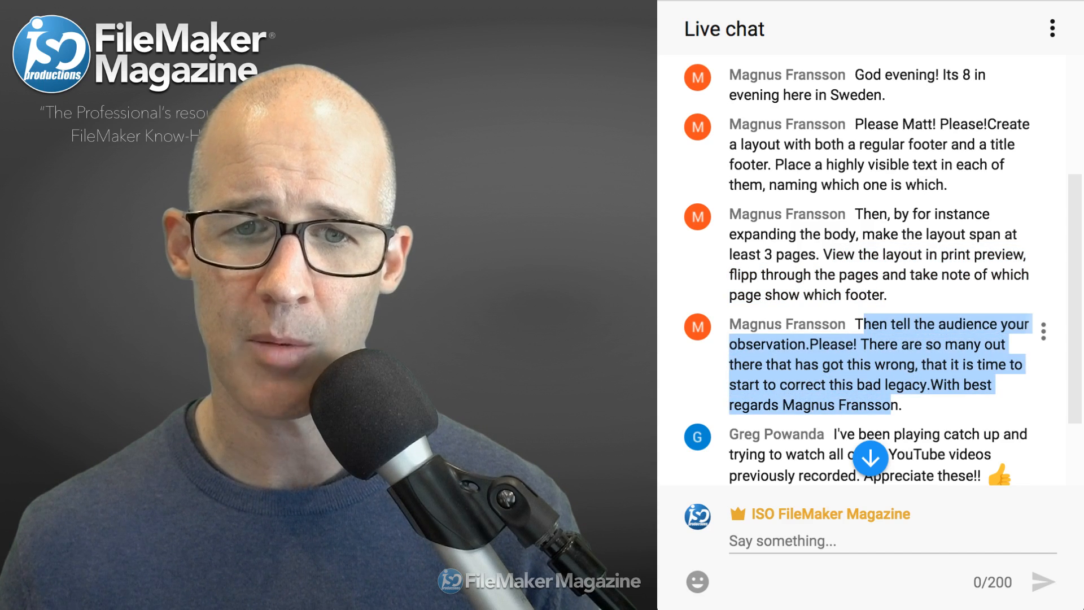
double_click(859, 364)
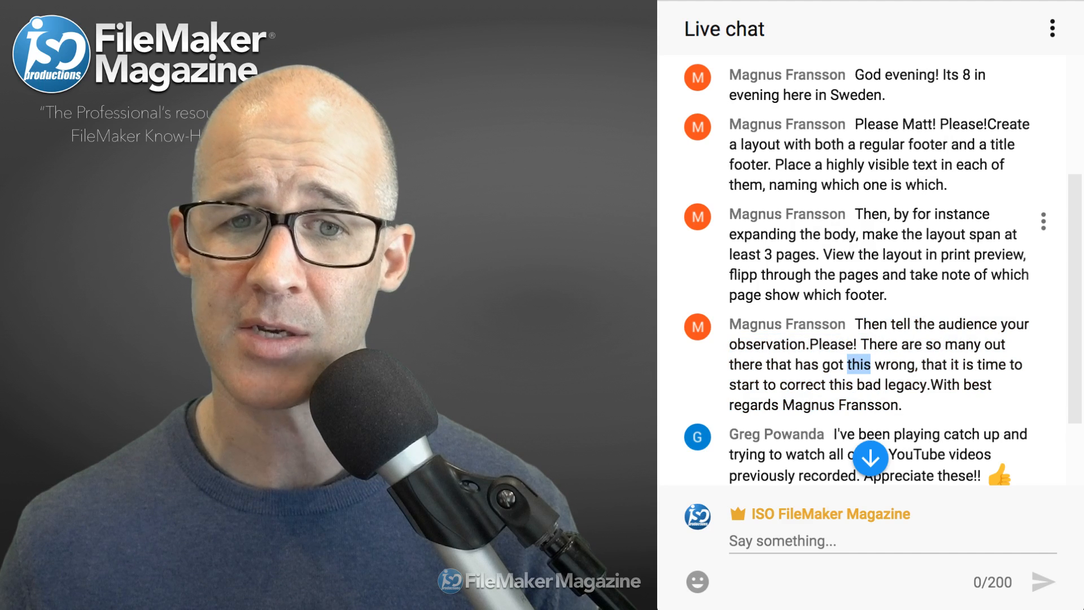
left_click_drag(765, 254, 820, 254)
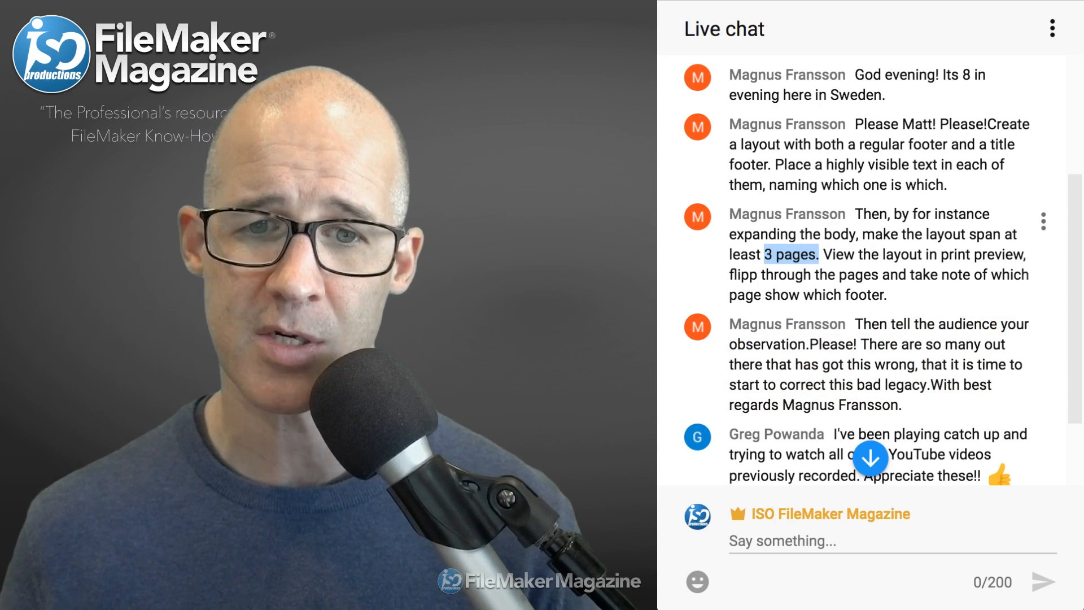
left_click_drag(864, 324, 903, 405)
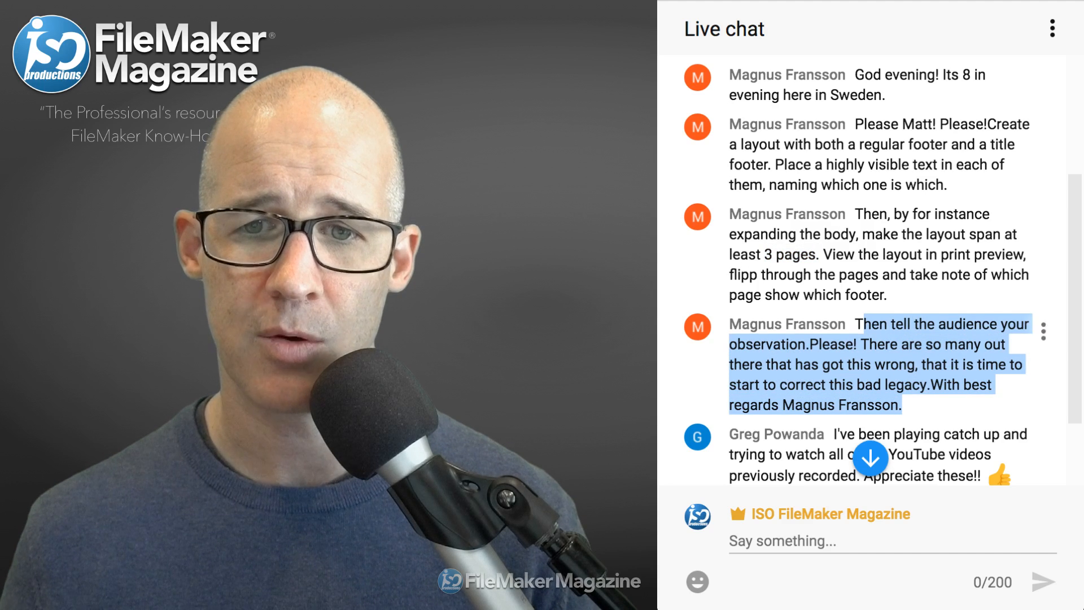
scroll(869, 271, "down", 2)
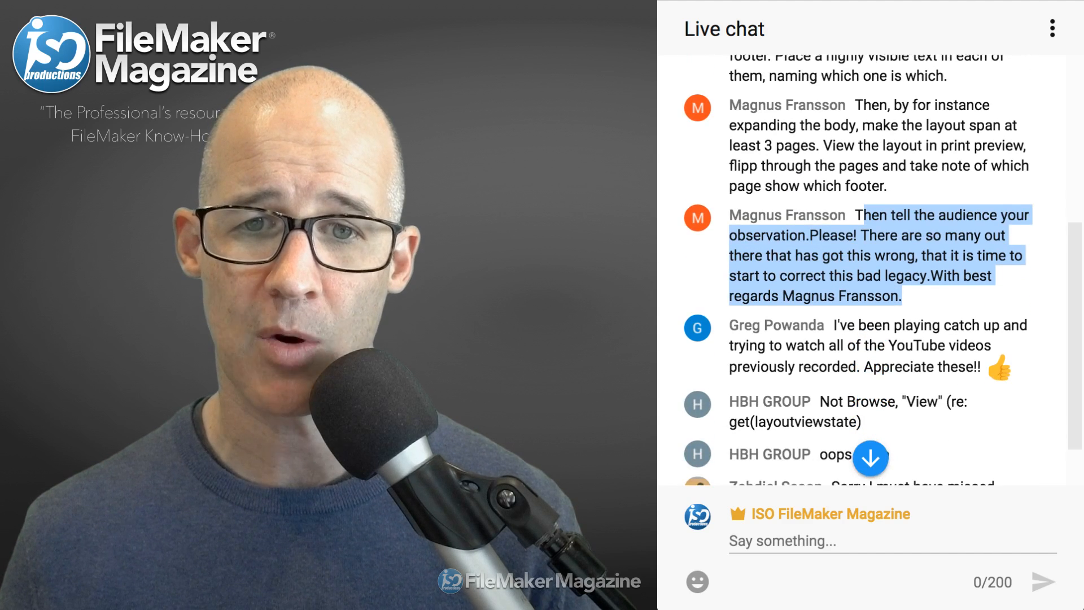
scroll(903, 384, "down", 1)
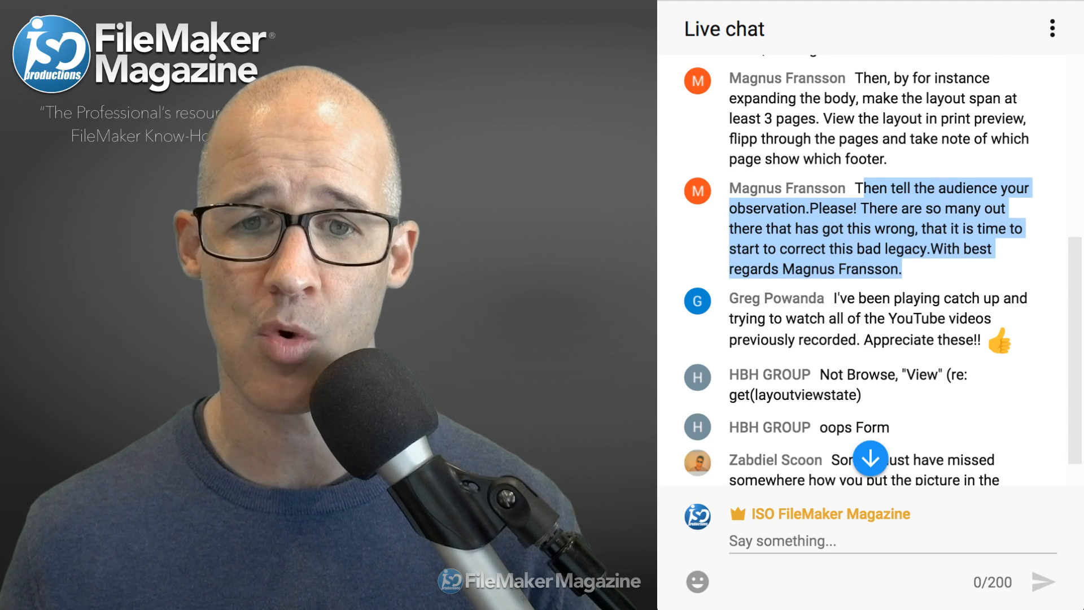
scroll(875, 136, "up", 1)
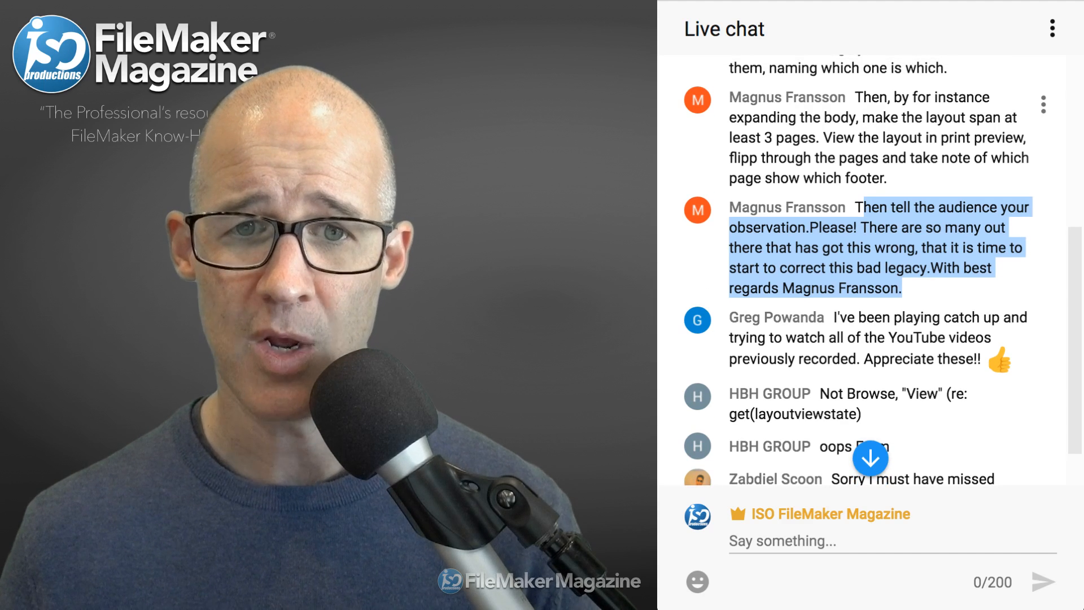
left_click_drag(764, 138, 816, 138)
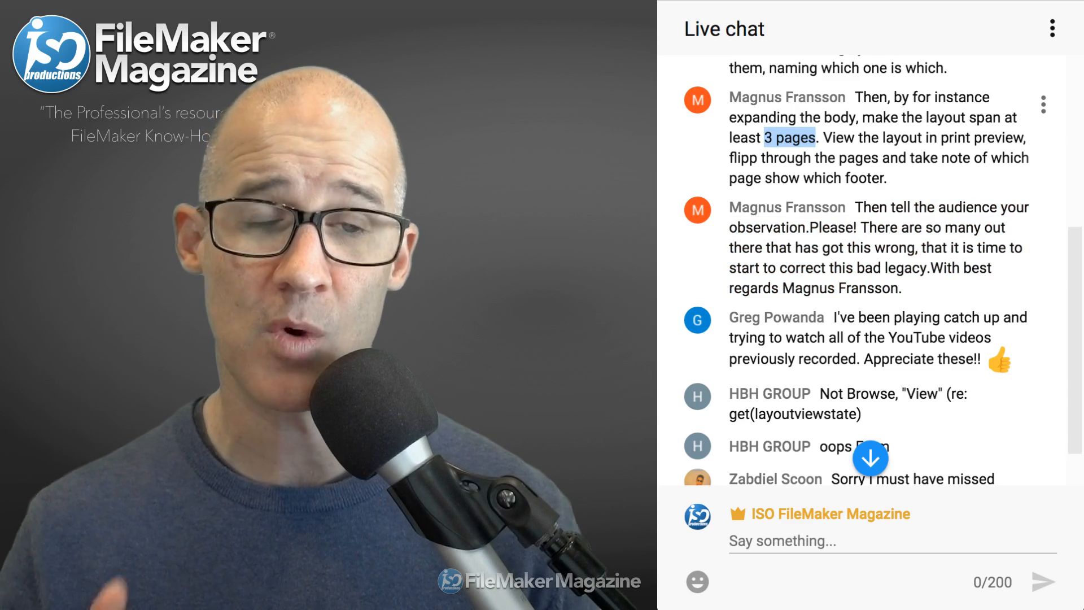
key("super+Tab")
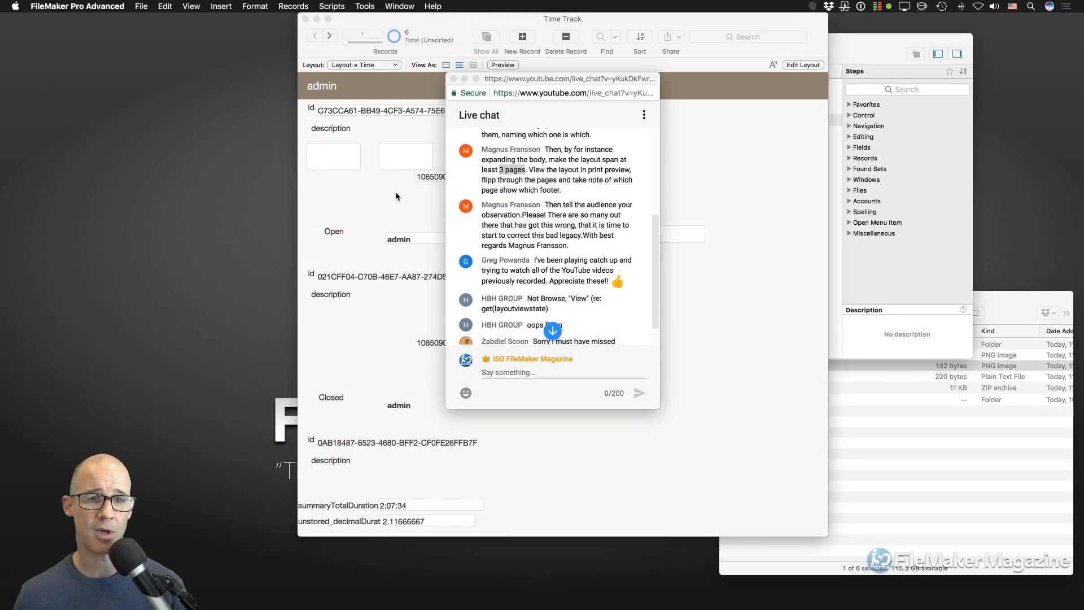
left_click(395, 192)
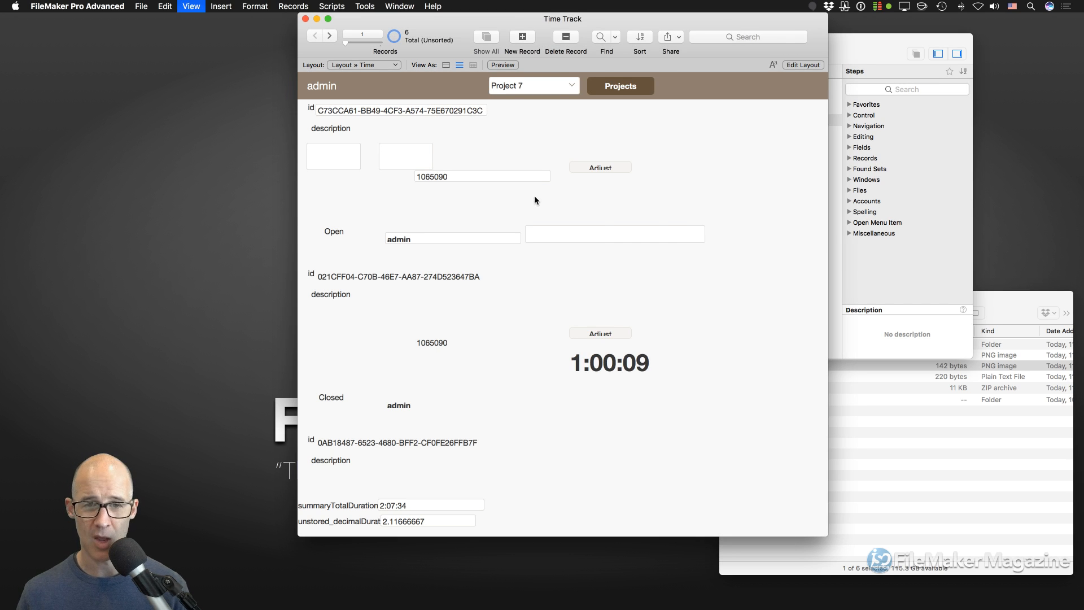
- Switch the Time layout to Layout mode with View > Page Breaks and Page Margins turned on
key("super+l")
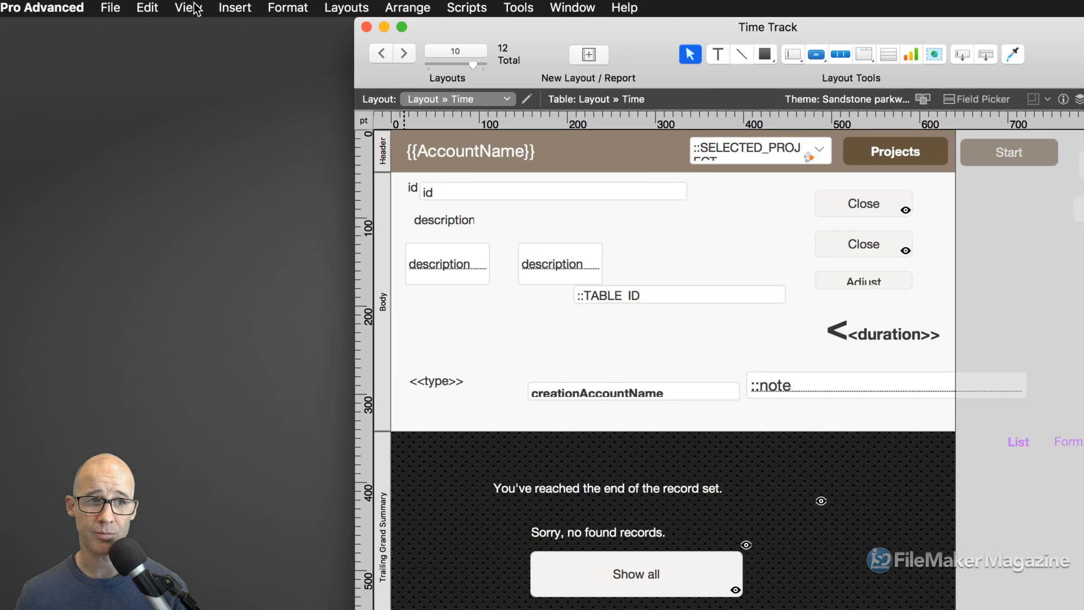
left_click(195, 6)
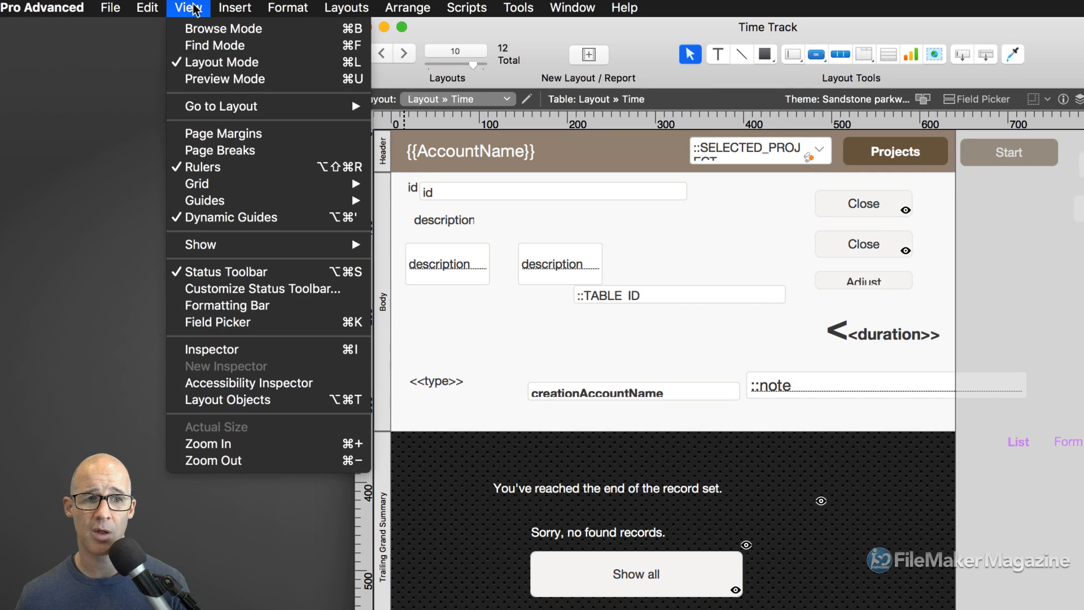
left_click(237, 151)
left_click(187, 7)
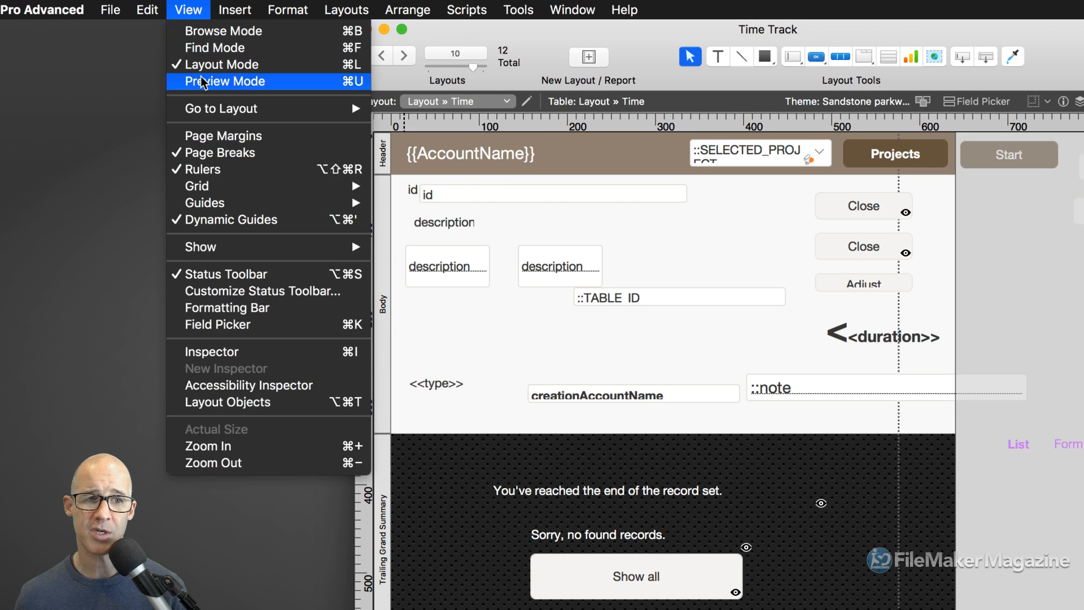
left_click(220, 136)
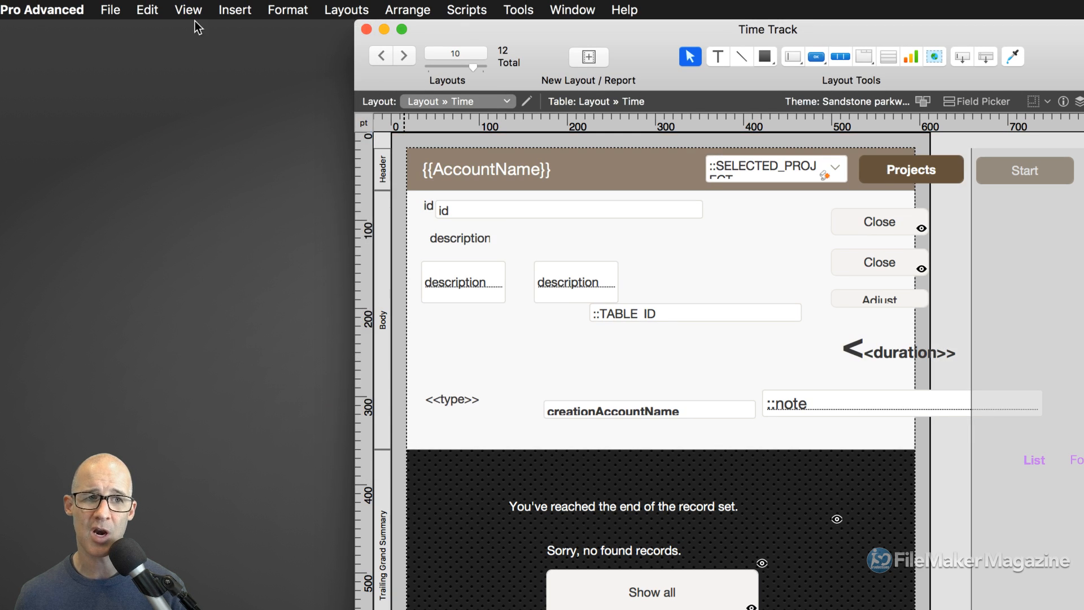
left_click(192, 10)
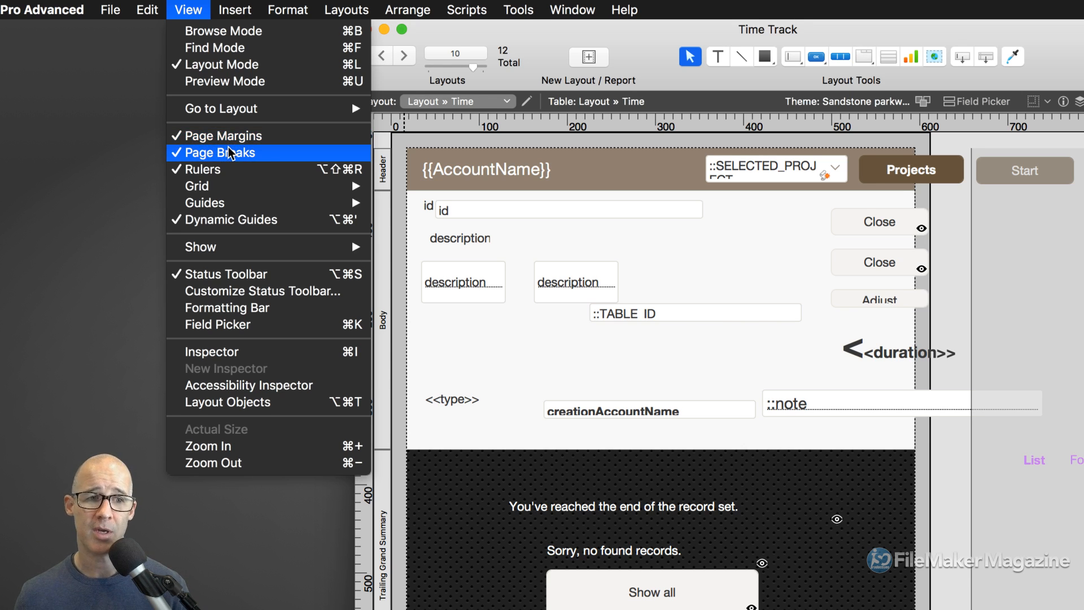
left_click(947, 278)
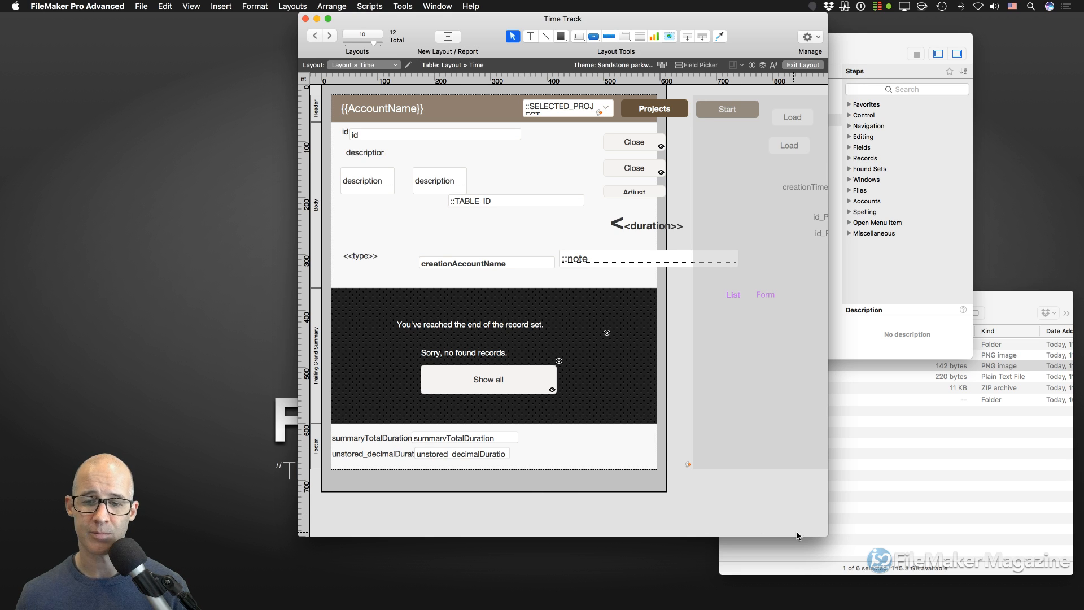
- Enlarge the window and drag the footer boundary far down so the layout spans several pages
left_click_drag(820, 532, 886, 568)
scroll(642, 347, "down", 5)
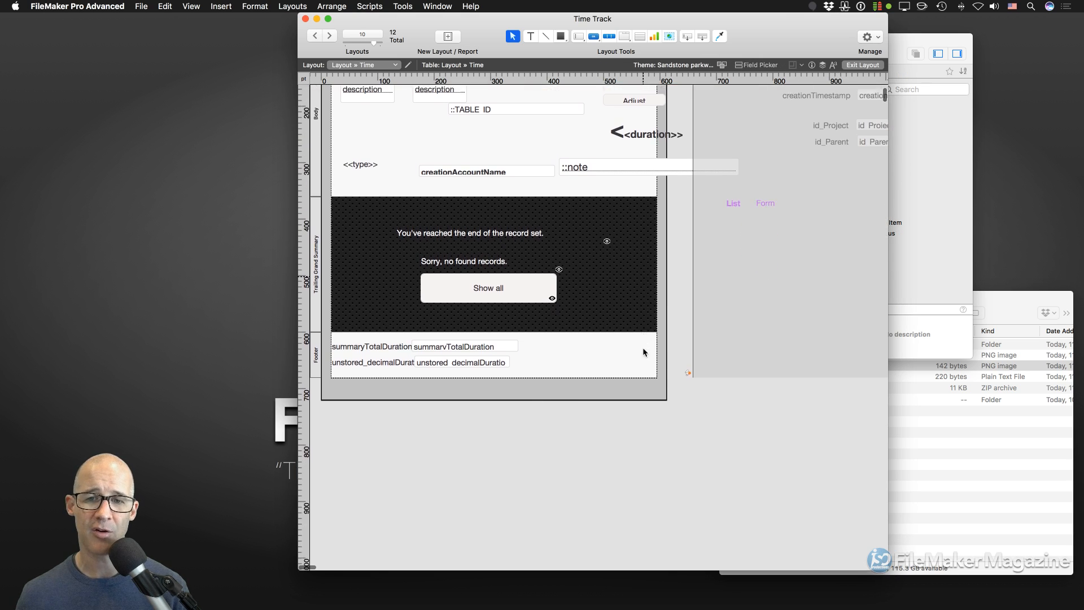
left_click_drag(340, 318, 382, 415)
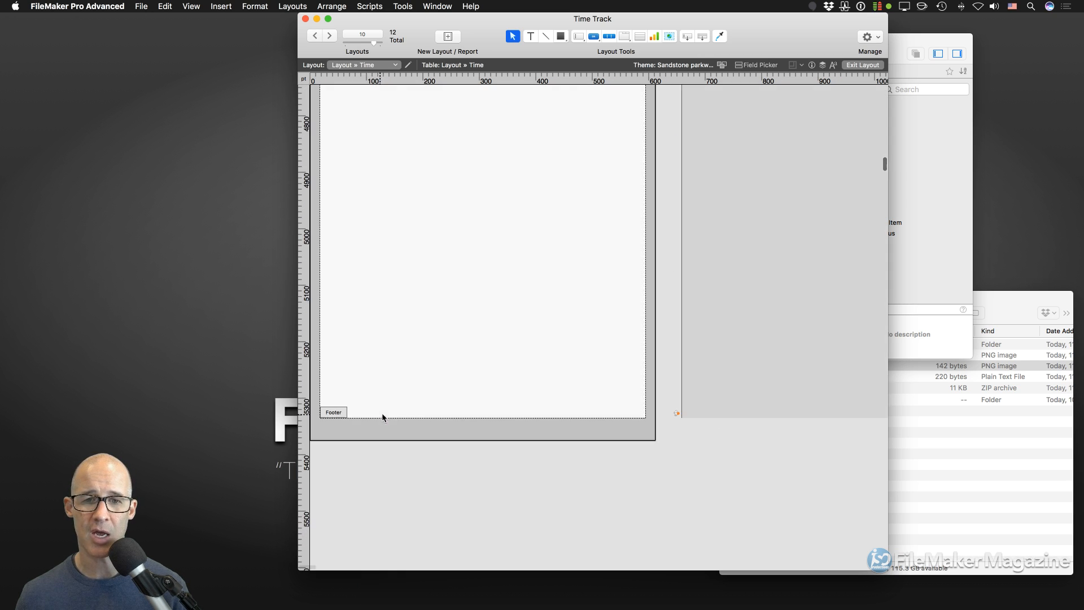
scroll(505, 404, "up", 20)
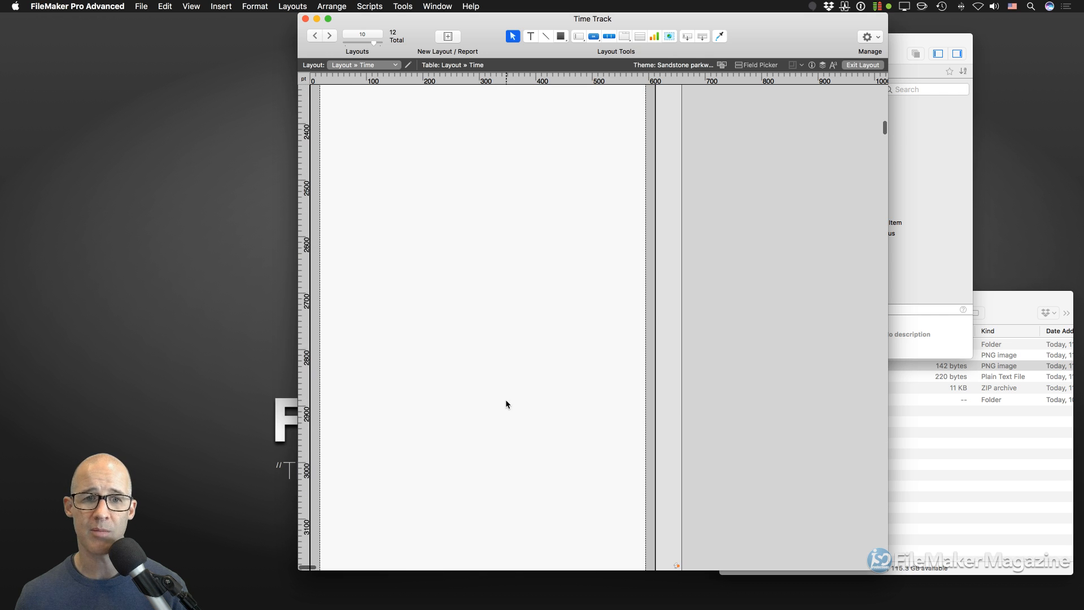
scroll(505, 401, "up", 5)
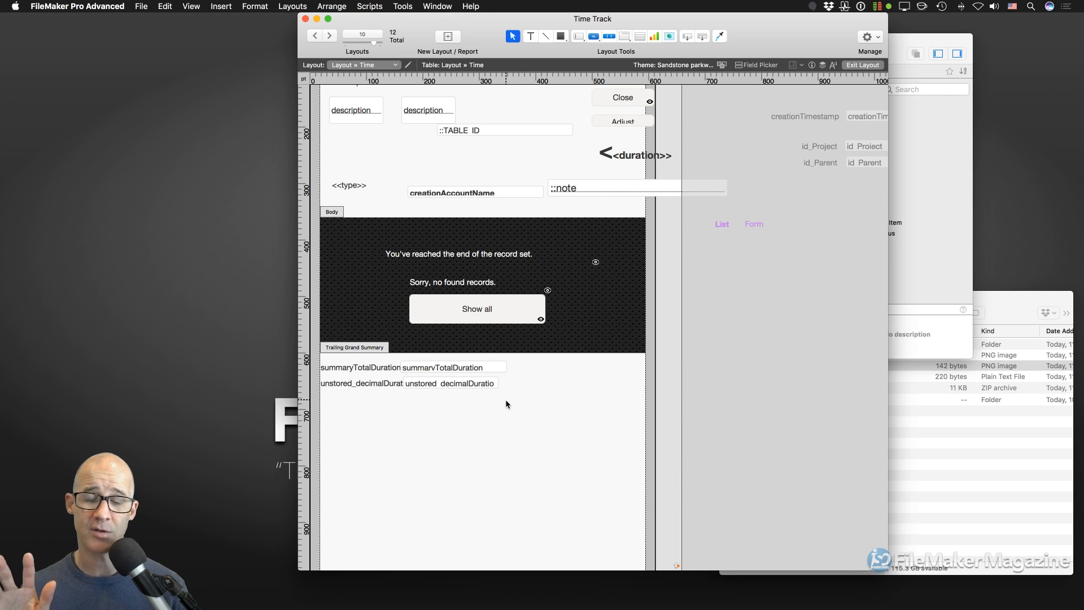
left_click(191, 7)
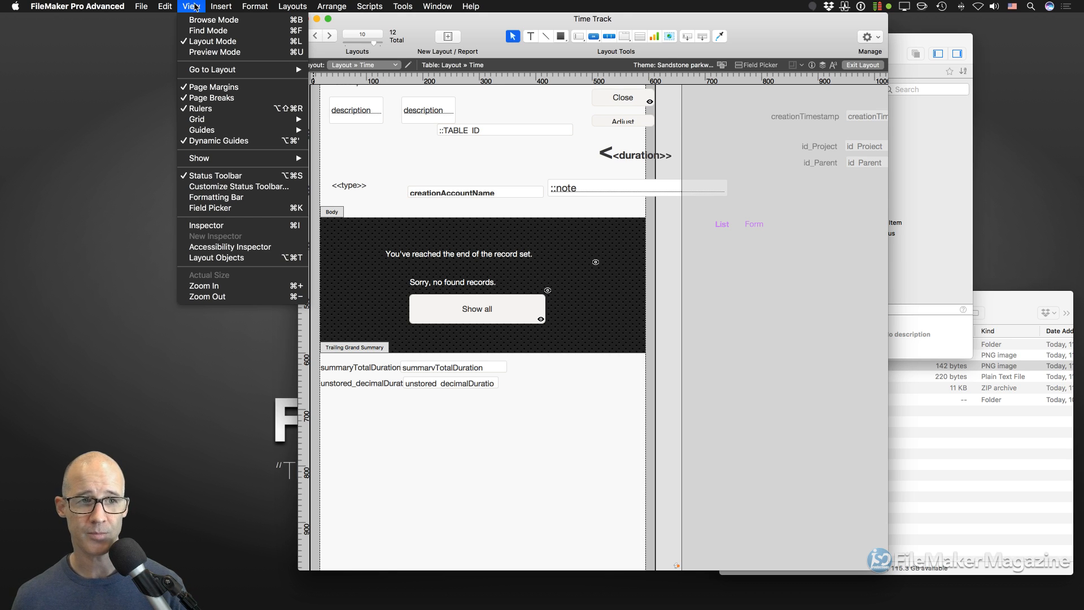
- Look through the View and File menus without choosing anything, then switch to the live chat
mouse_move(141, 6)
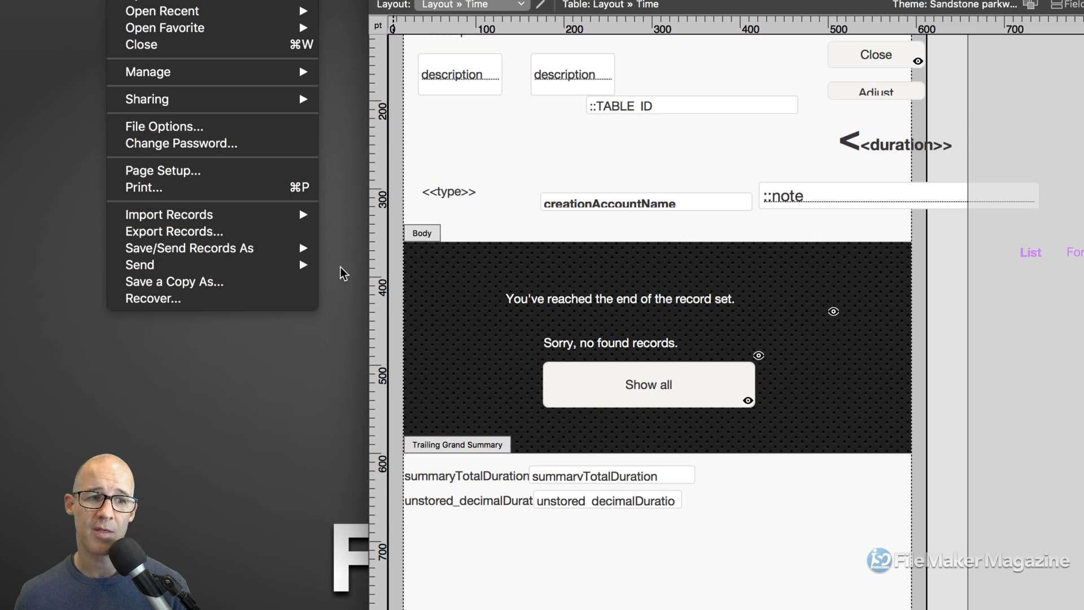
mouse_move(249, 254)
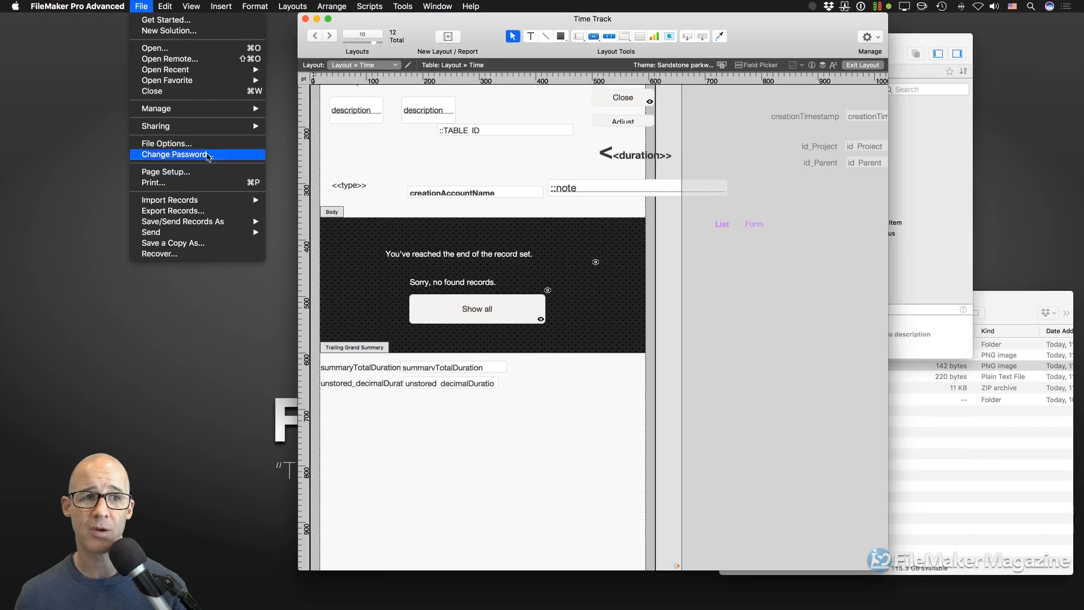
left_click(193, 6)
left_click(193, 6)
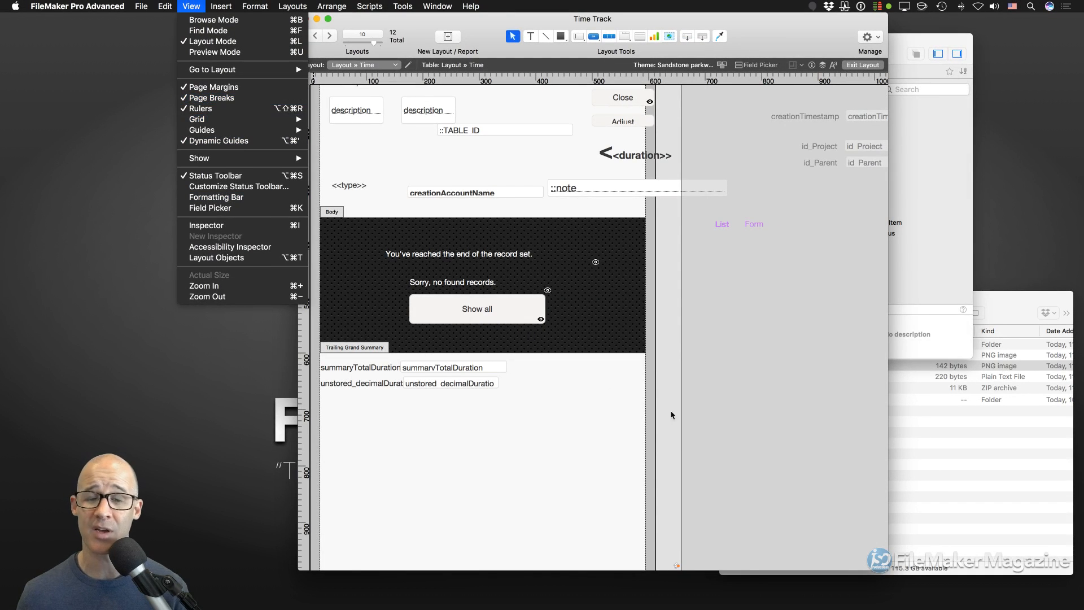
left_click(734, 421)
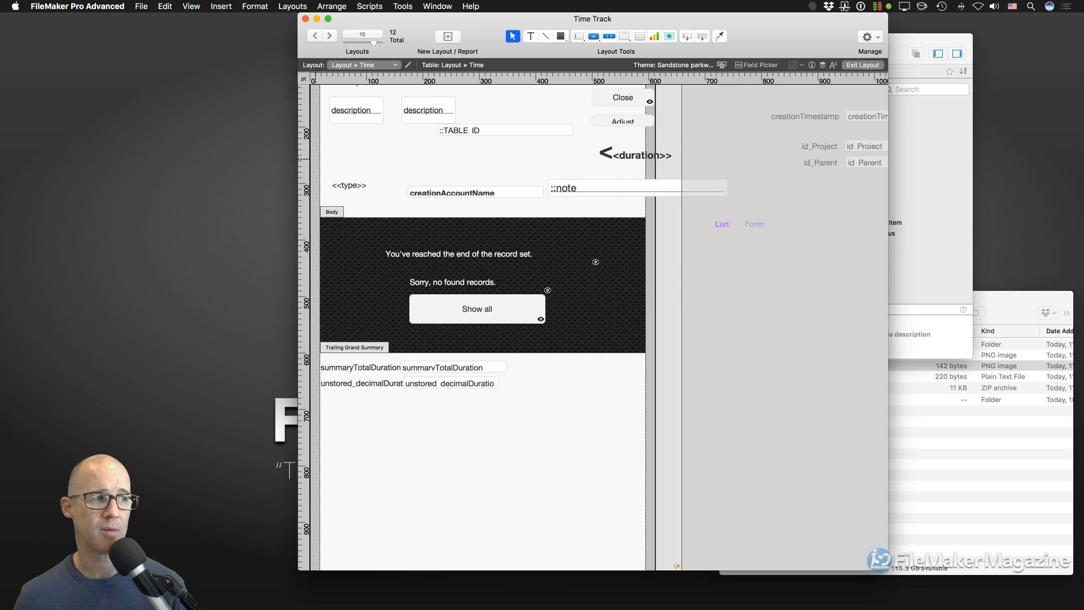
key("super+grave")
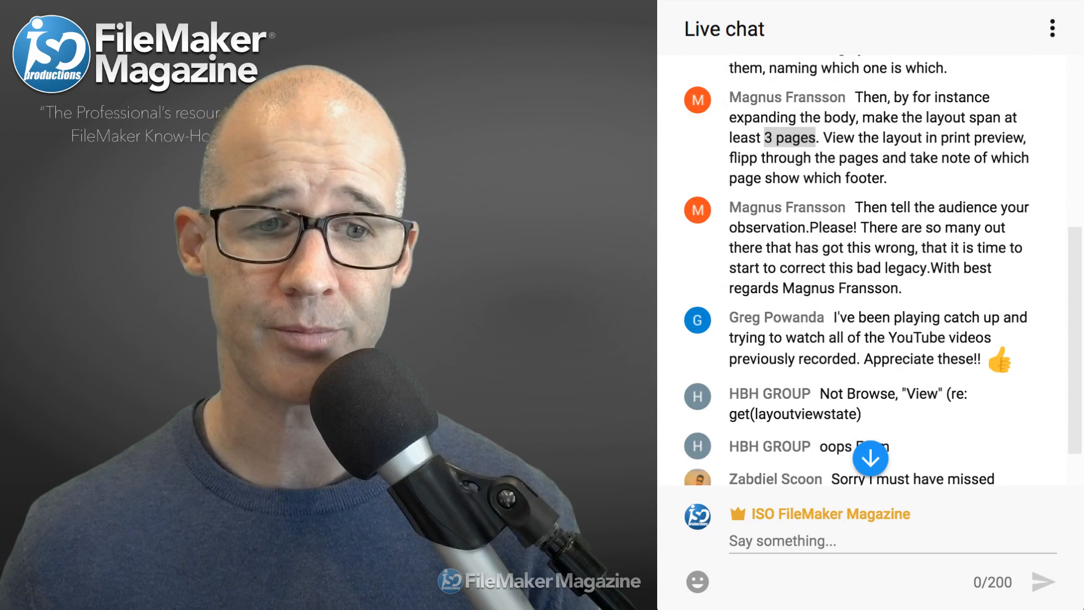
- Highlight the past-videos message, the rubberband picture question and the commenter's first name
left_click(881, 339)
scroll(880, 338, "down", 1)
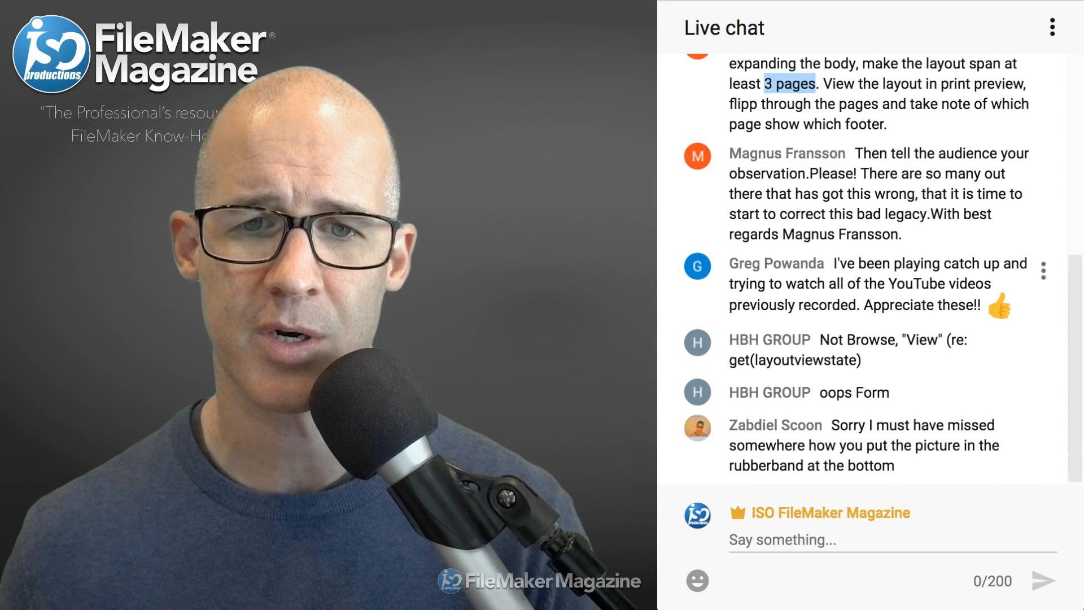
left_click_drag(833, 264, 981, 308)
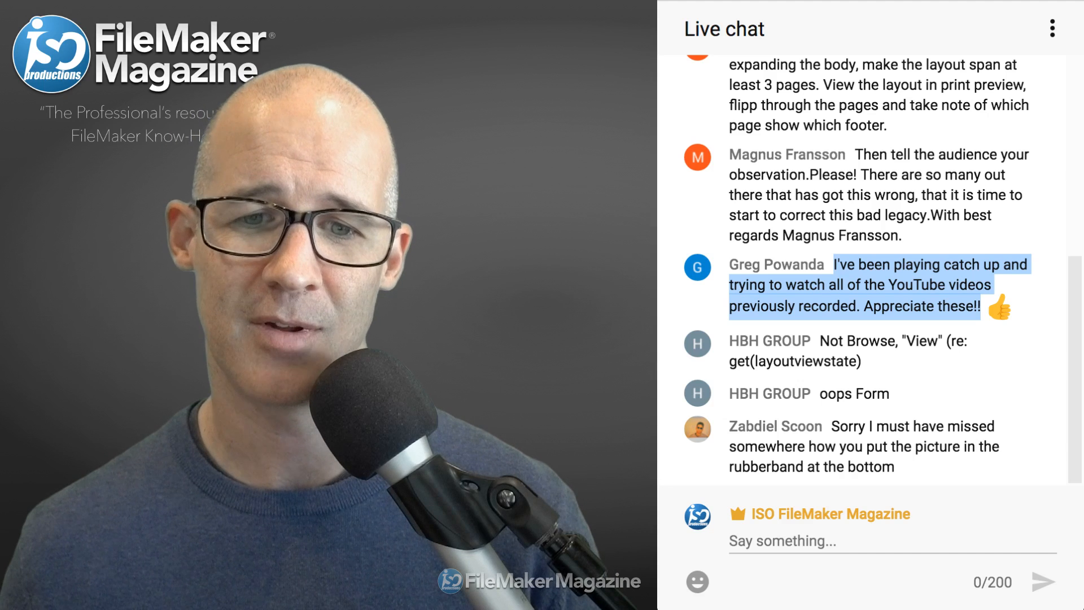
left_click_drag(898, 468, 832, 427)
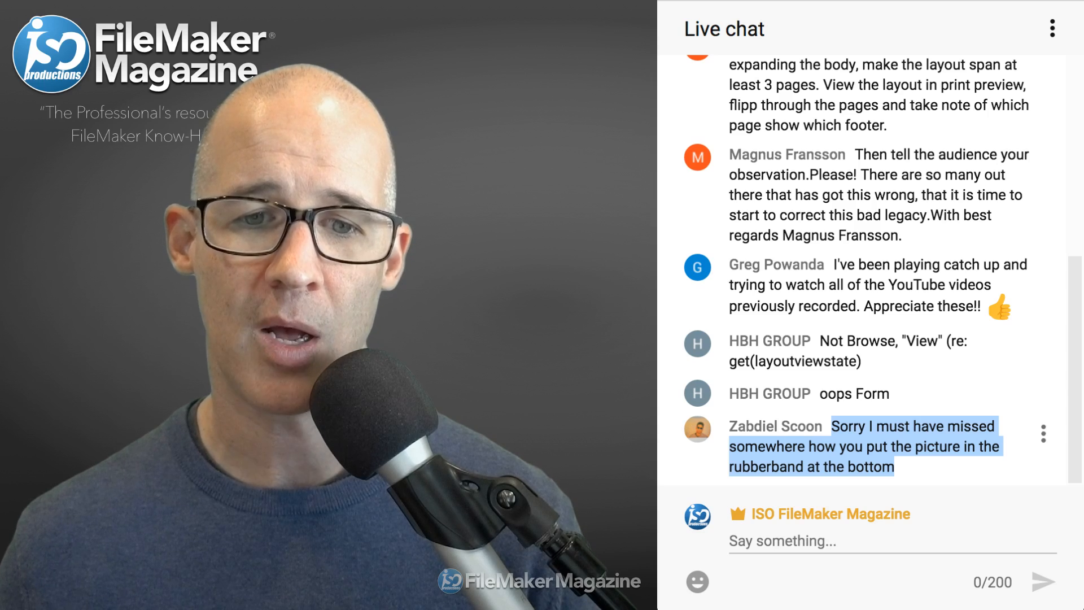
double_click(753, 426)
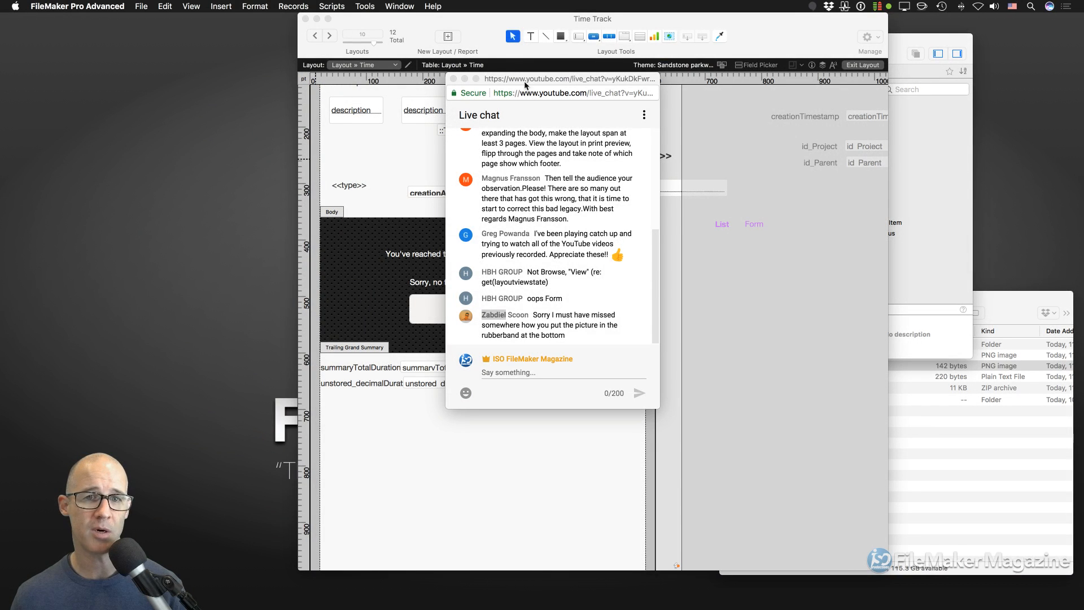
- Dock the Inspector beside the Time layout on its Appearance tab, showing the forest image fill
left_click(480, 26)
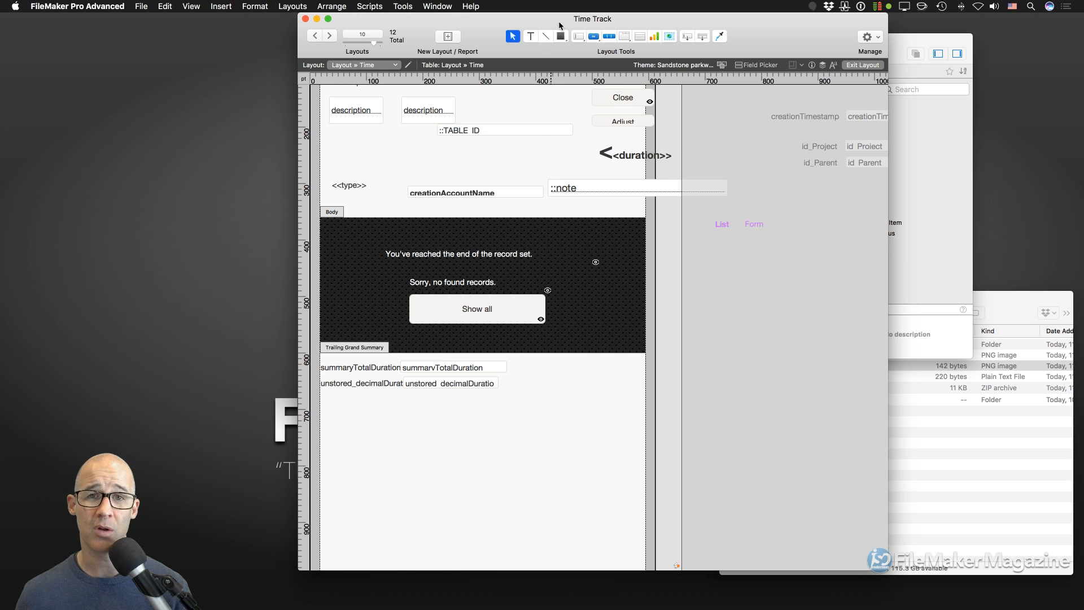
key("super+i")
left_click_drag(563, 25, 250, 27)
left_click(268, 40)
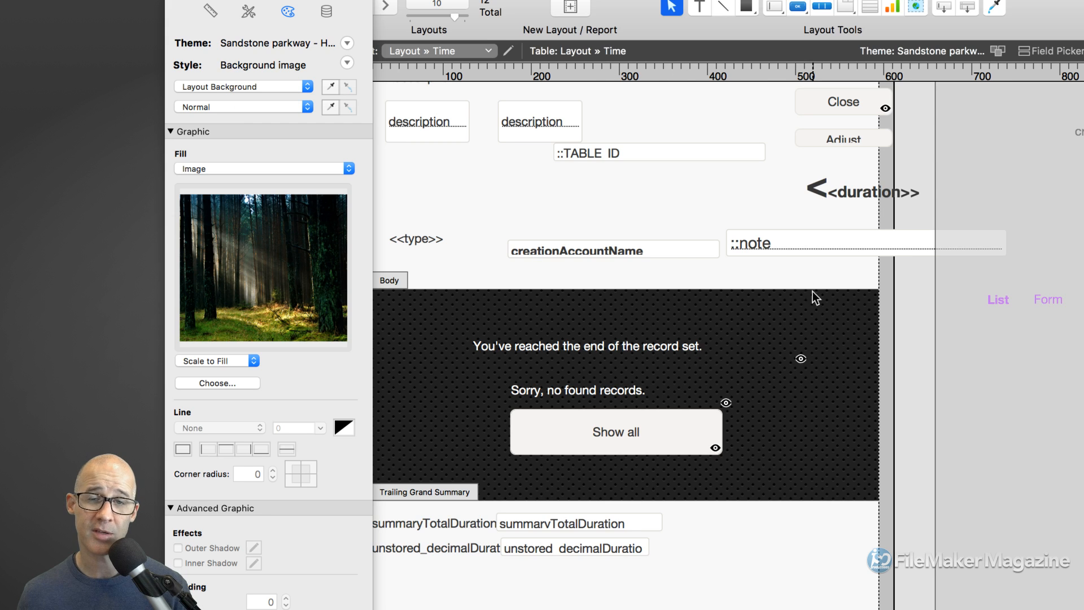
left_click(804, 248)
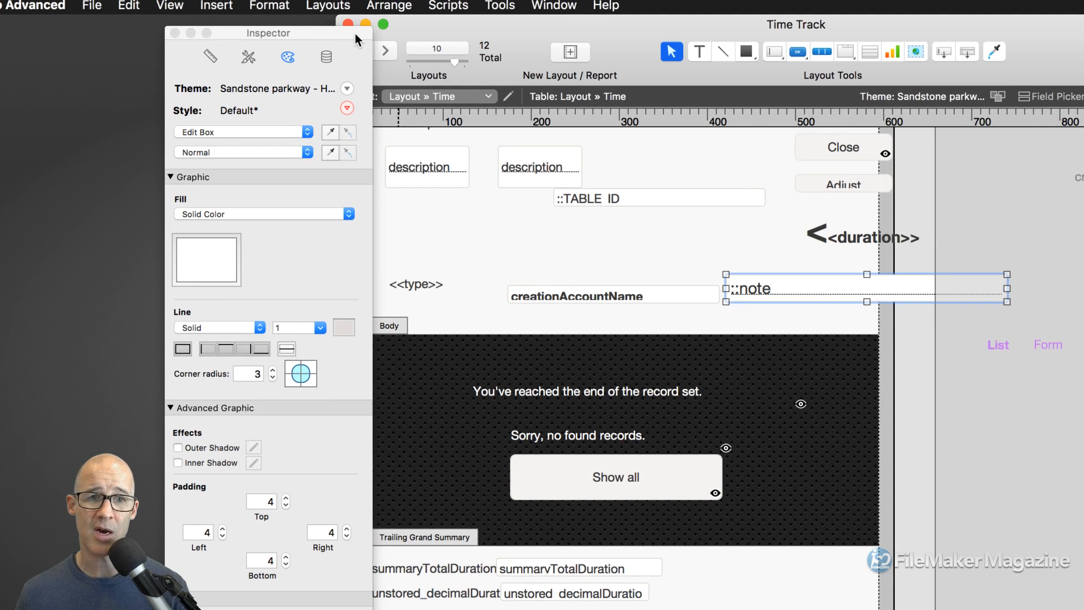
left_click_drag(355, 33, 306, 29)
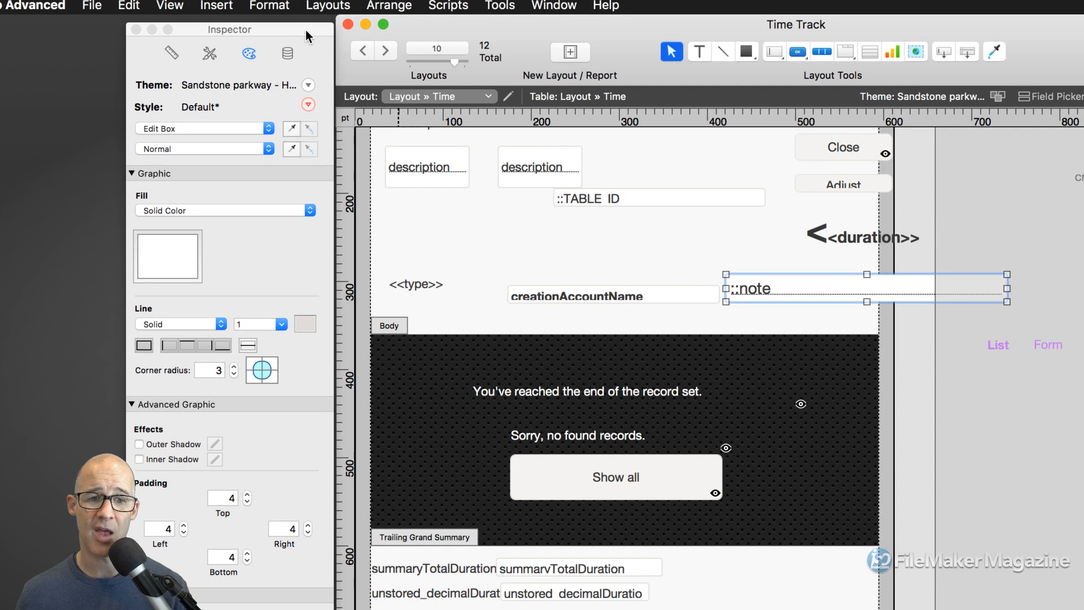
left_click(364, 175)
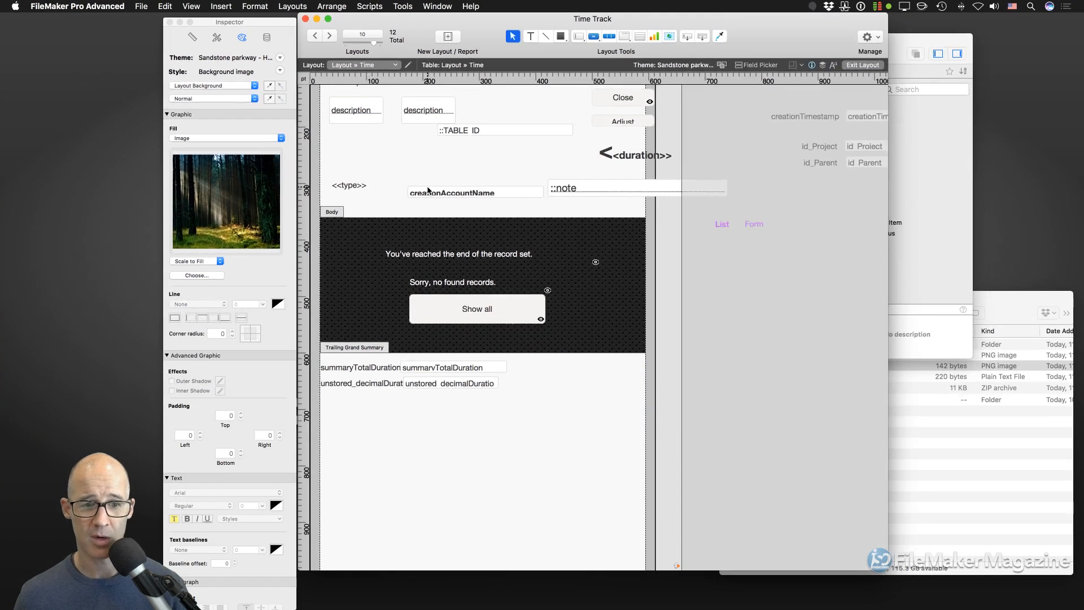
scroll(428, 190, "up", 3)
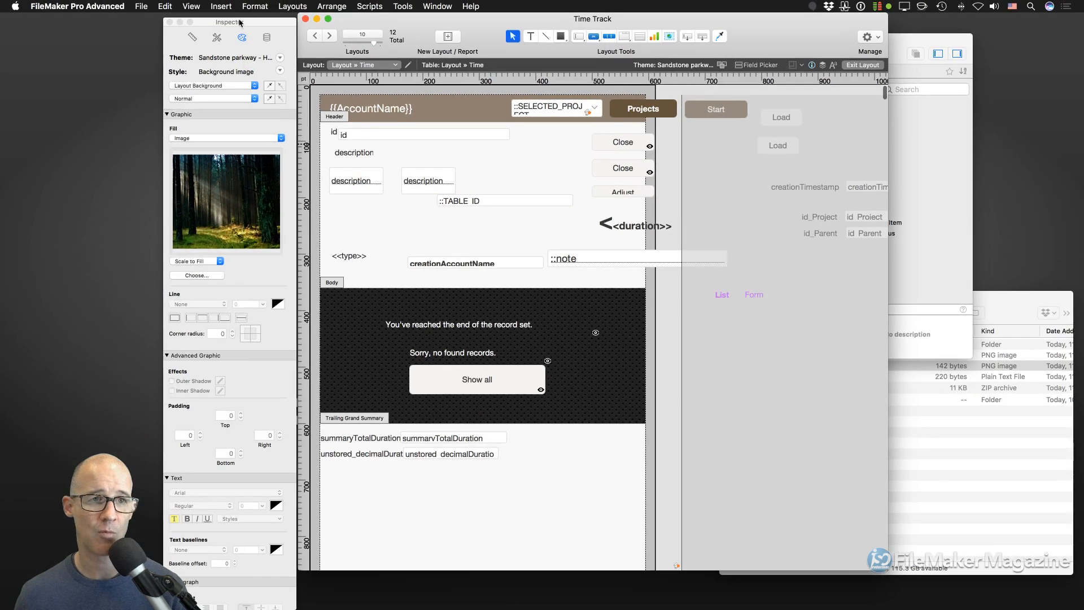
- Uncheck View > Page Breaks and View > Page Margins on the Time layout
left_click(191, 6)
left_click(210, 98)
left_click(191, 6)
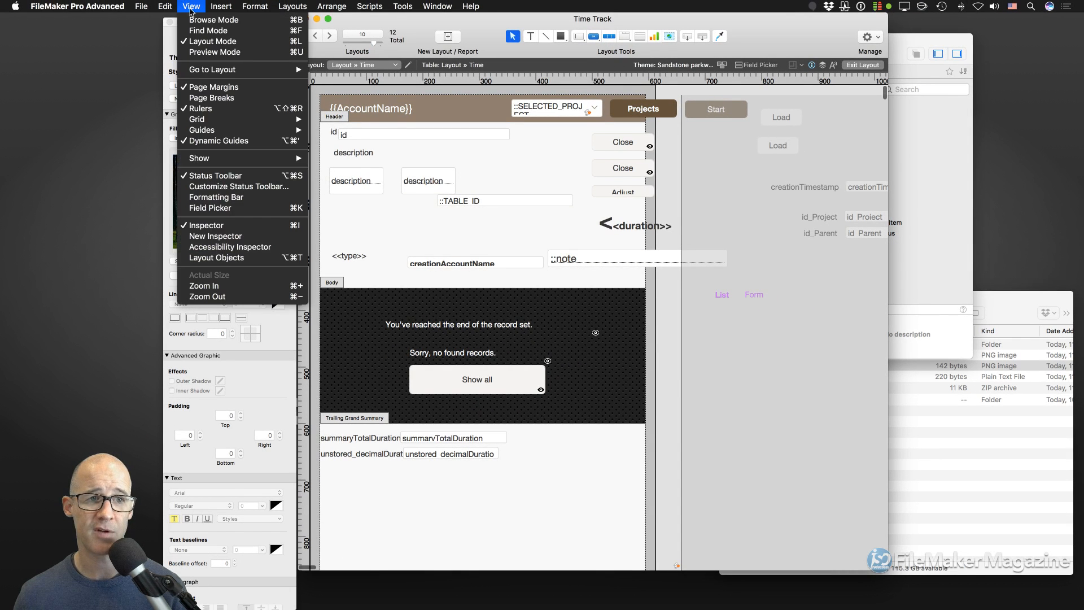
left_click(206, 87)
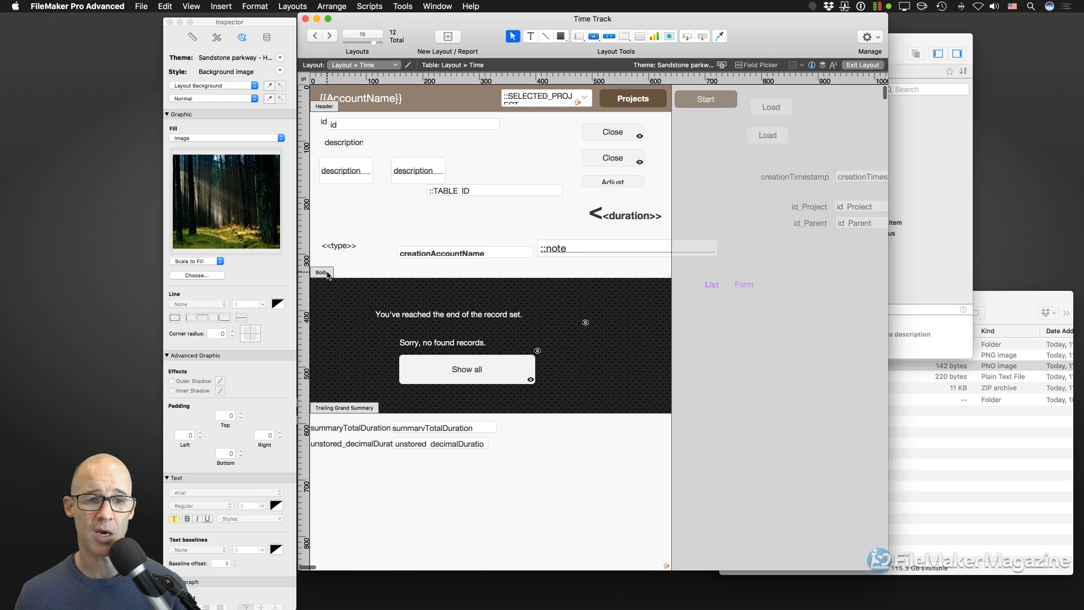
- Inspect the Body and Header part fills, then the background's forest image fill settings
left_click(327, 275)
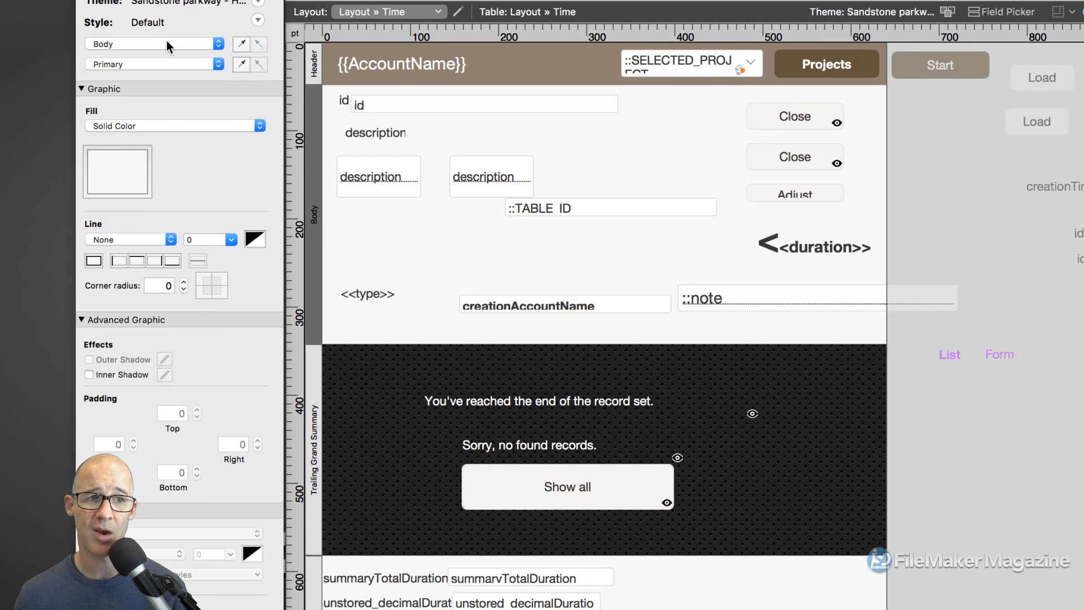
left_click(312, 65)
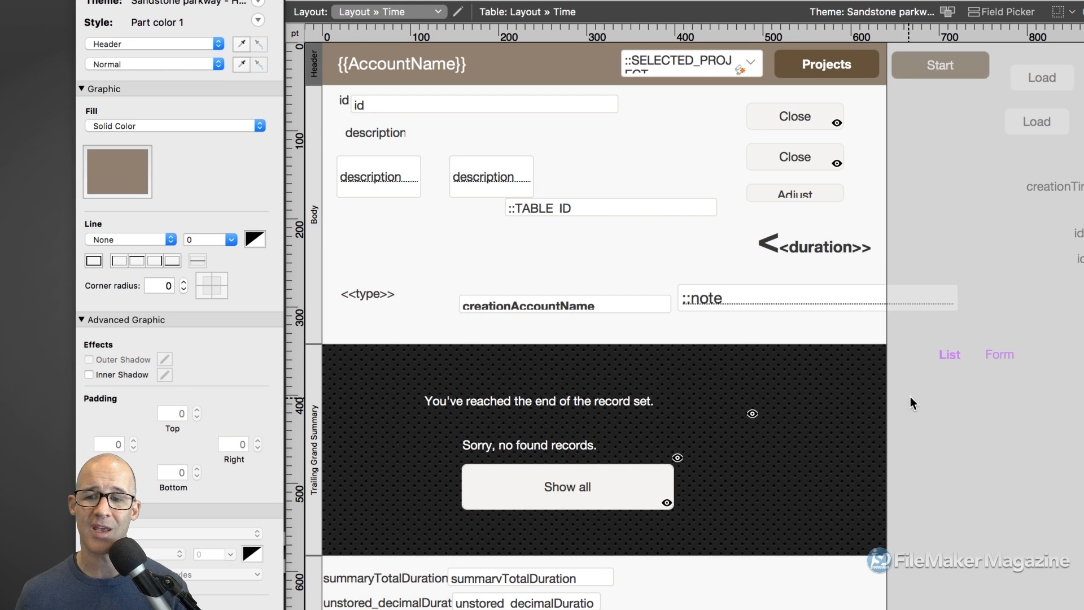
scroll(829, 377, "down", 20)
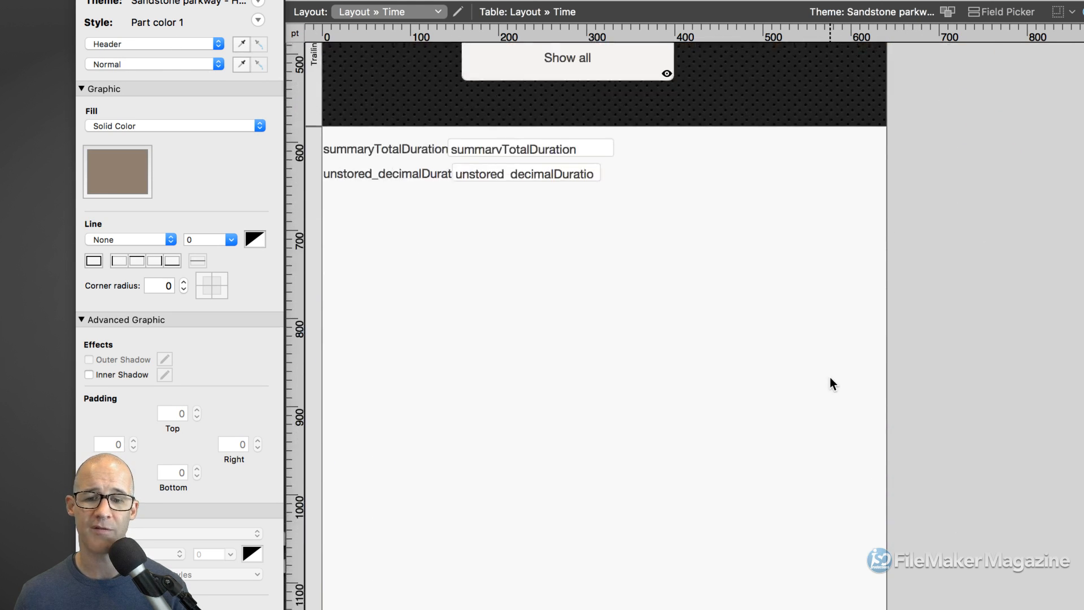
scroll(829, 377, "down", 20)
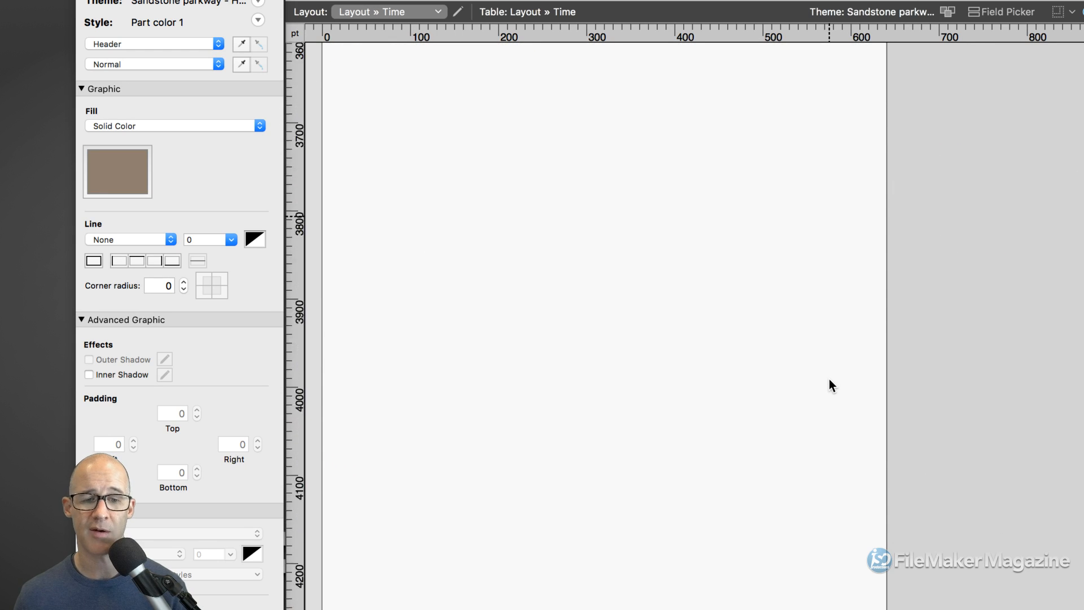
scroll(829, 378, "up", 15)
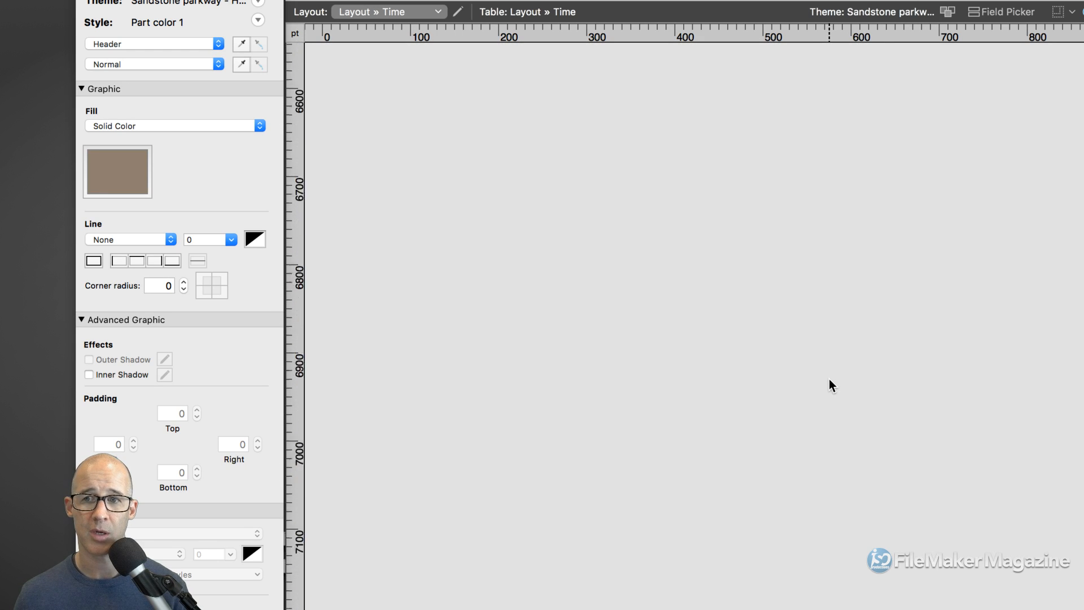
scroll(829, 378, "up", 8)
scroll(828, 379, "down", 4)
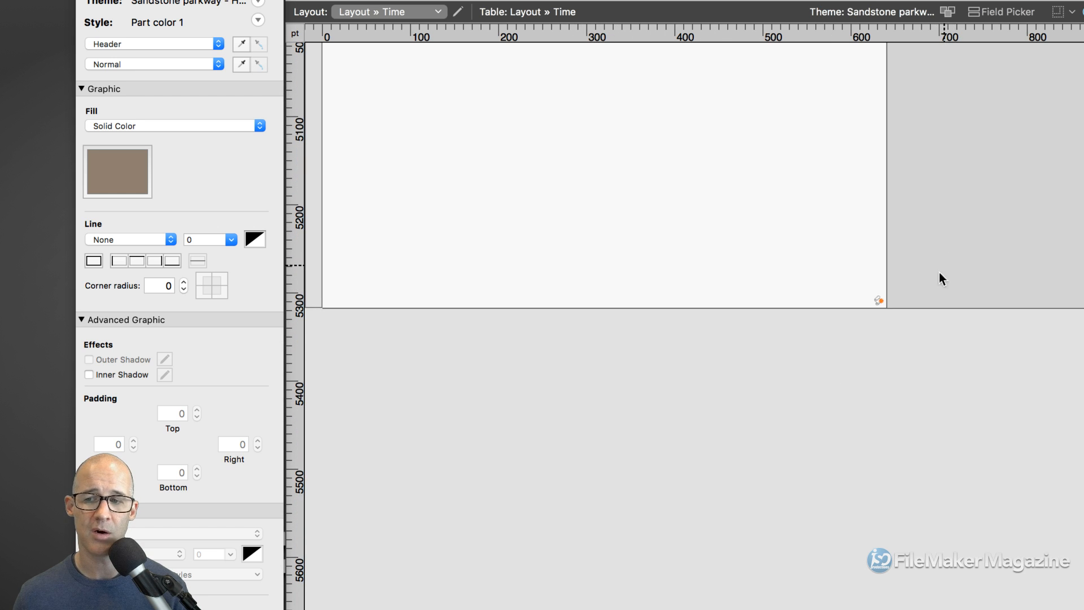
left_click(763, 376)
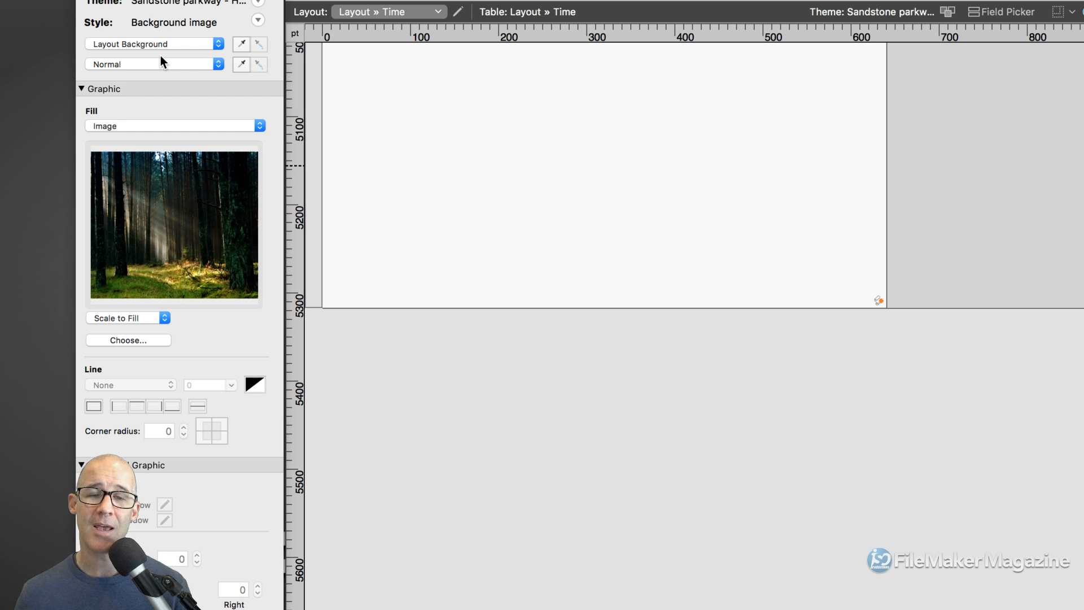
- Select the Footer part and set its Fill to None in the Appearance tab
left_click(315, 113)
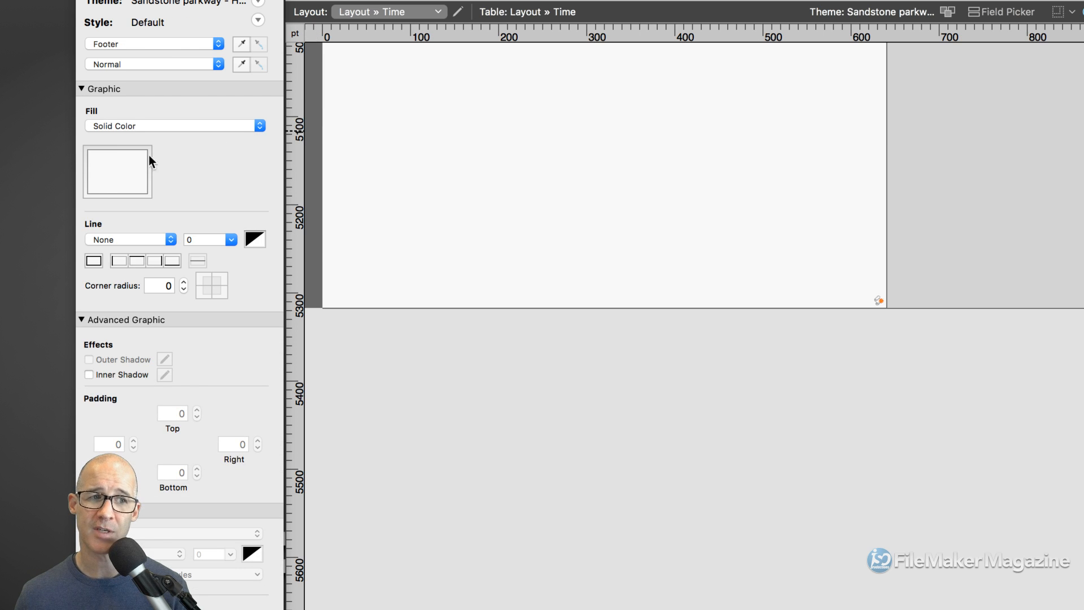
left_click(164, 124)
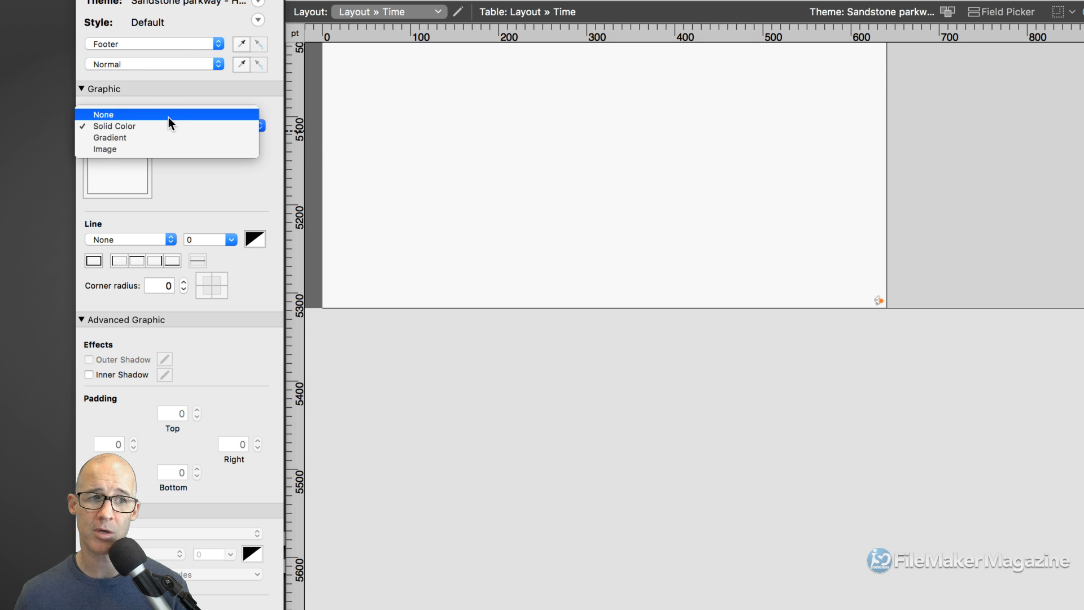
left_click(168, 117)
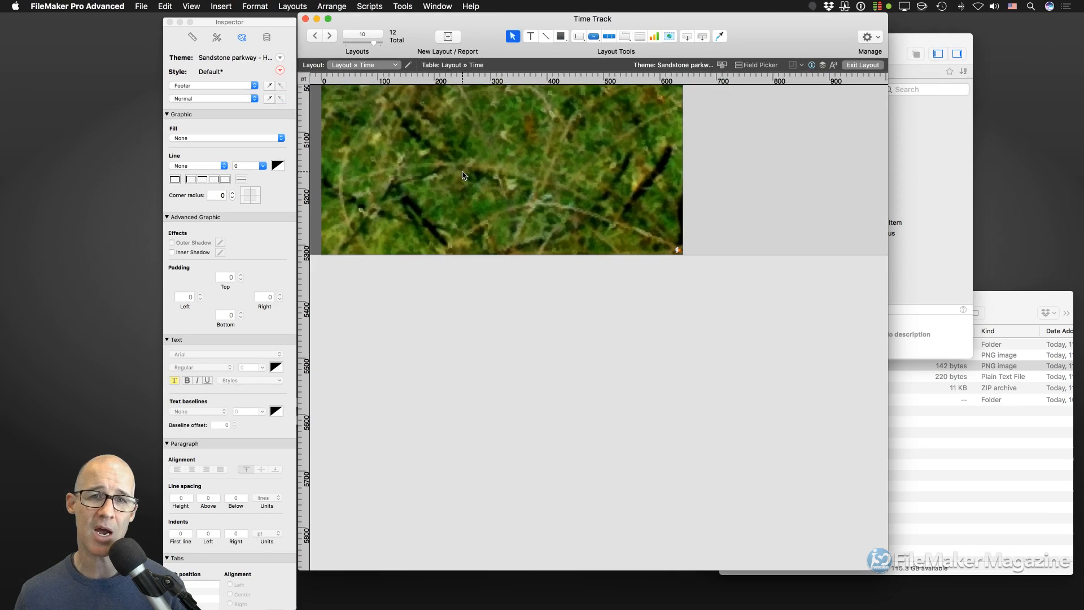
scroll(482, 180, "up", 10)
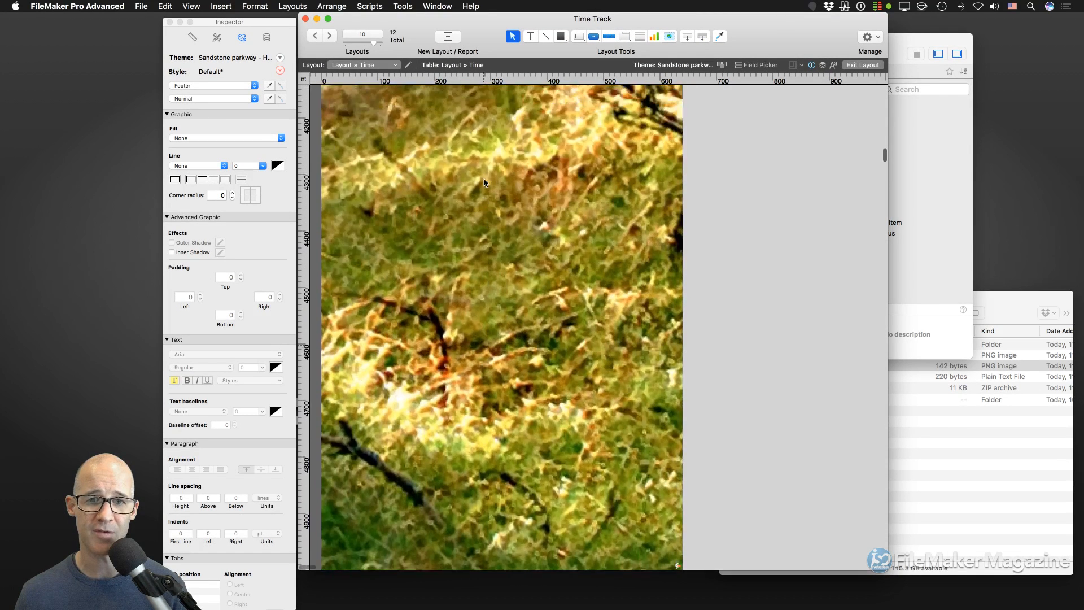
scroll(483, 182, "up", 5)
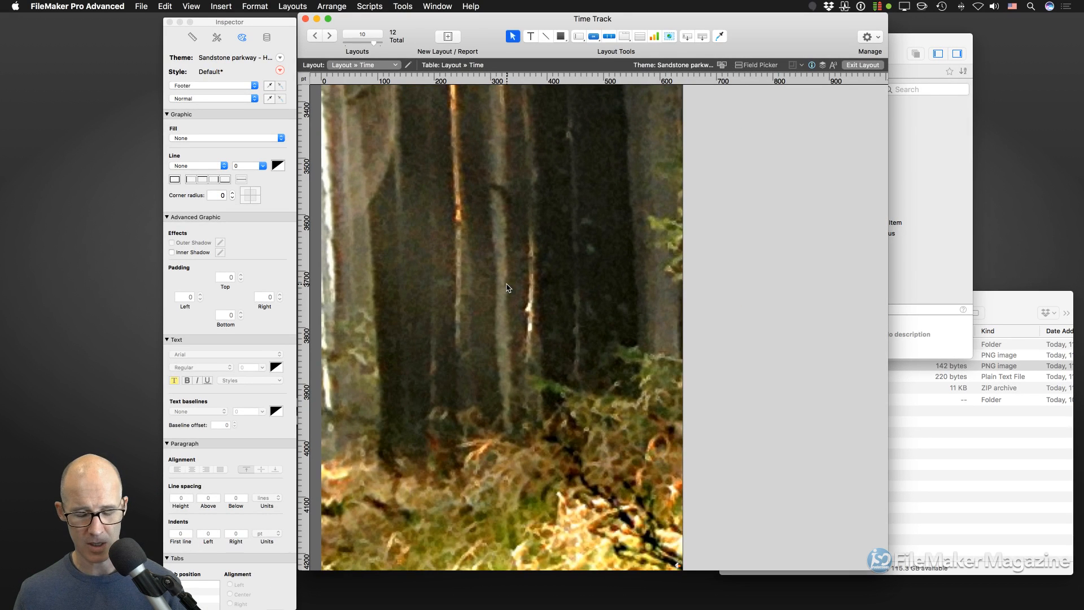
- Enter Browse mode with Cmd+B and scroll to the end of the Time Track records
key("super+b")
scroll(592, 305, "down", 5)
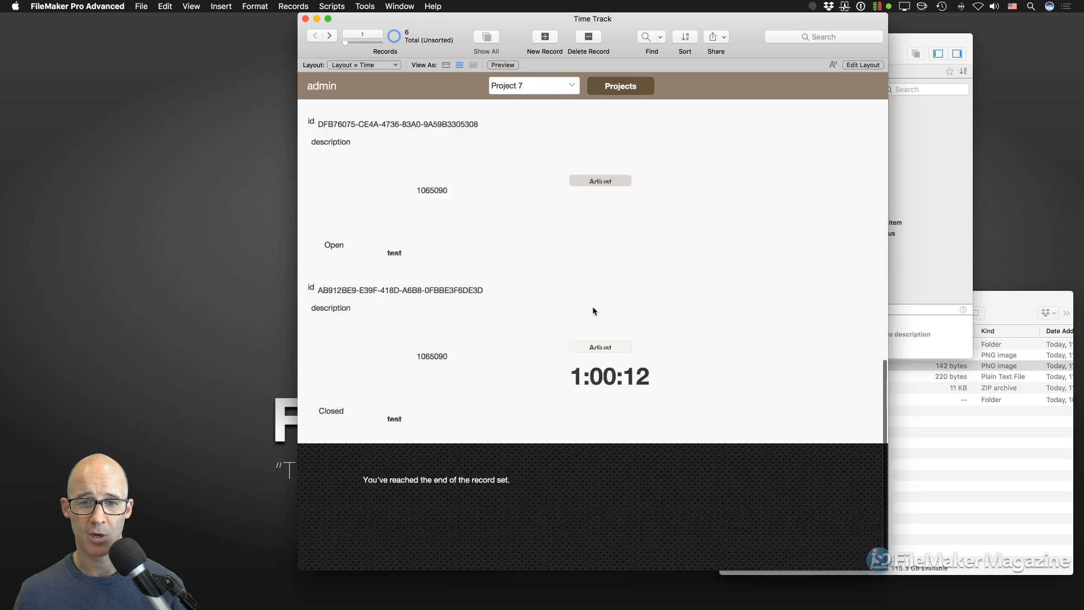
scroll(592, 310, "down", 5)
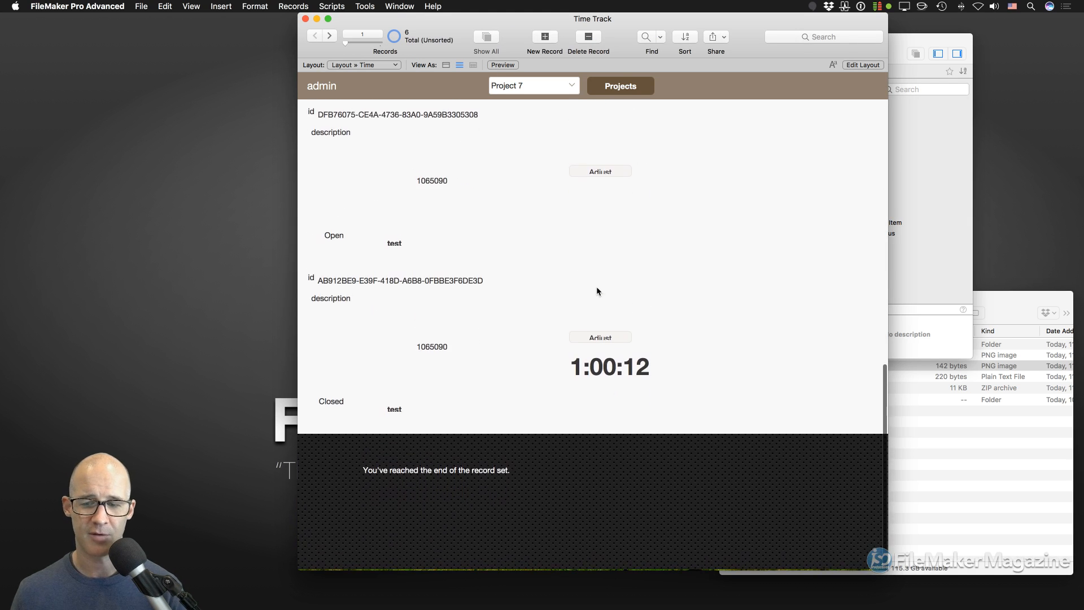
scroll(596, 289, "down", 3)
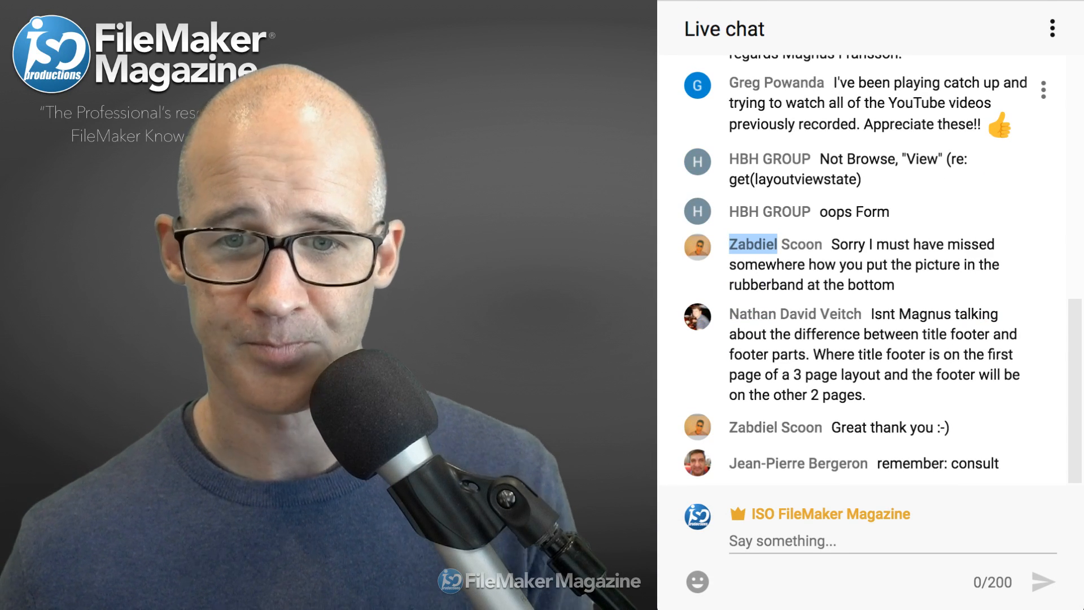
- Select the newest live chat message, 'remember: consult', replacing the earlier highlight
left_click(937, 464)
left_click_drag(878, 464, 998, 464)
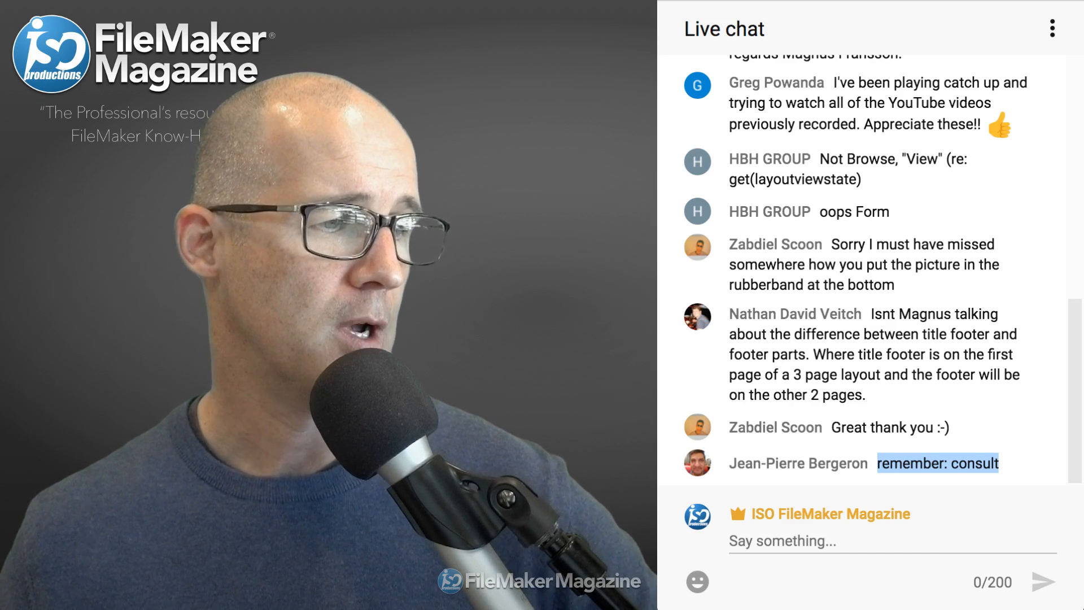
key("super+Tab")
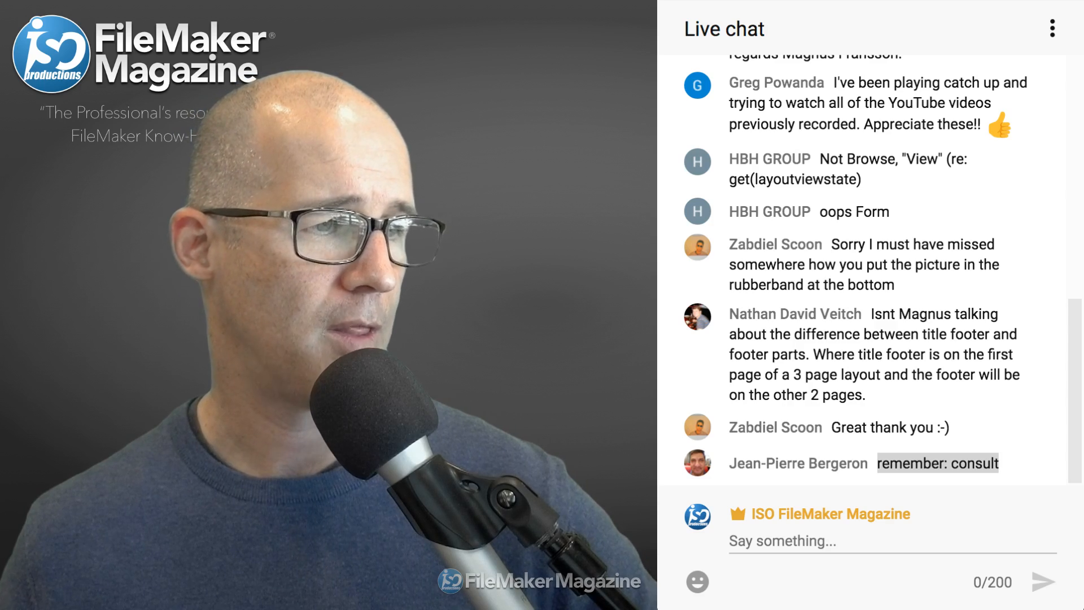